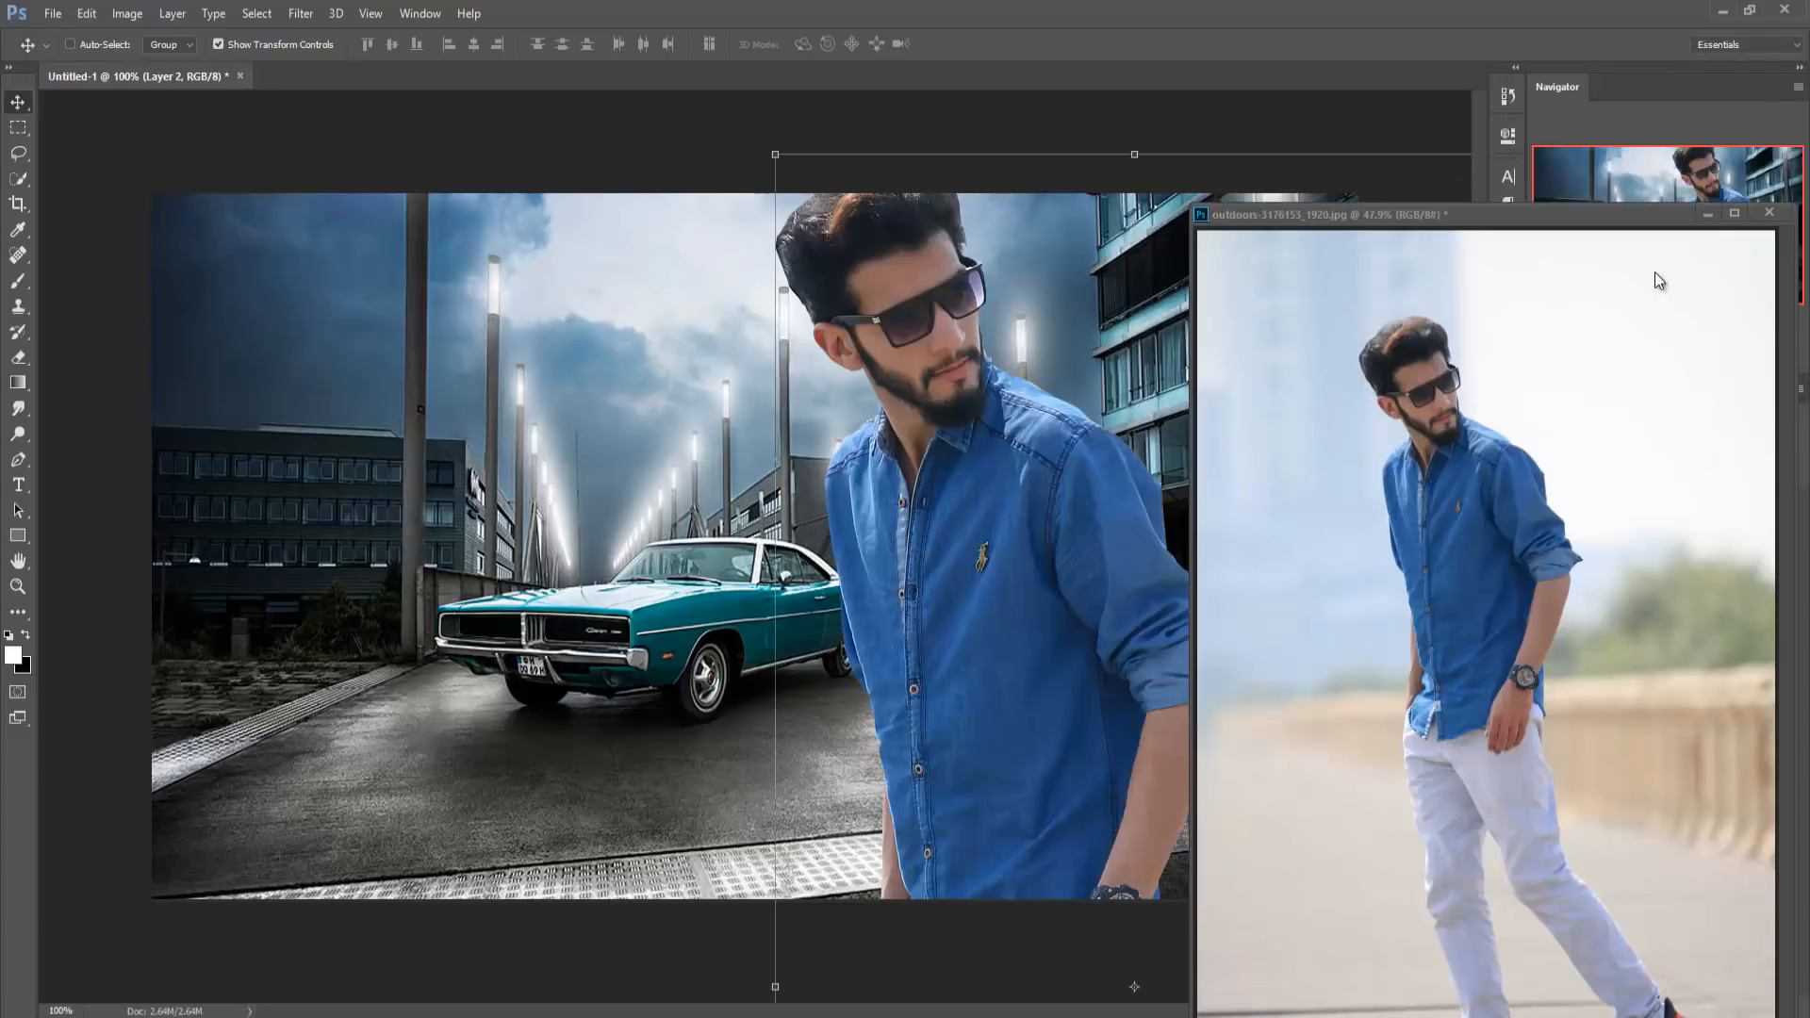
- Minimize the source photo, then scale the man's layer to about 41% and place him in front of the car
left_click(1707, 213)
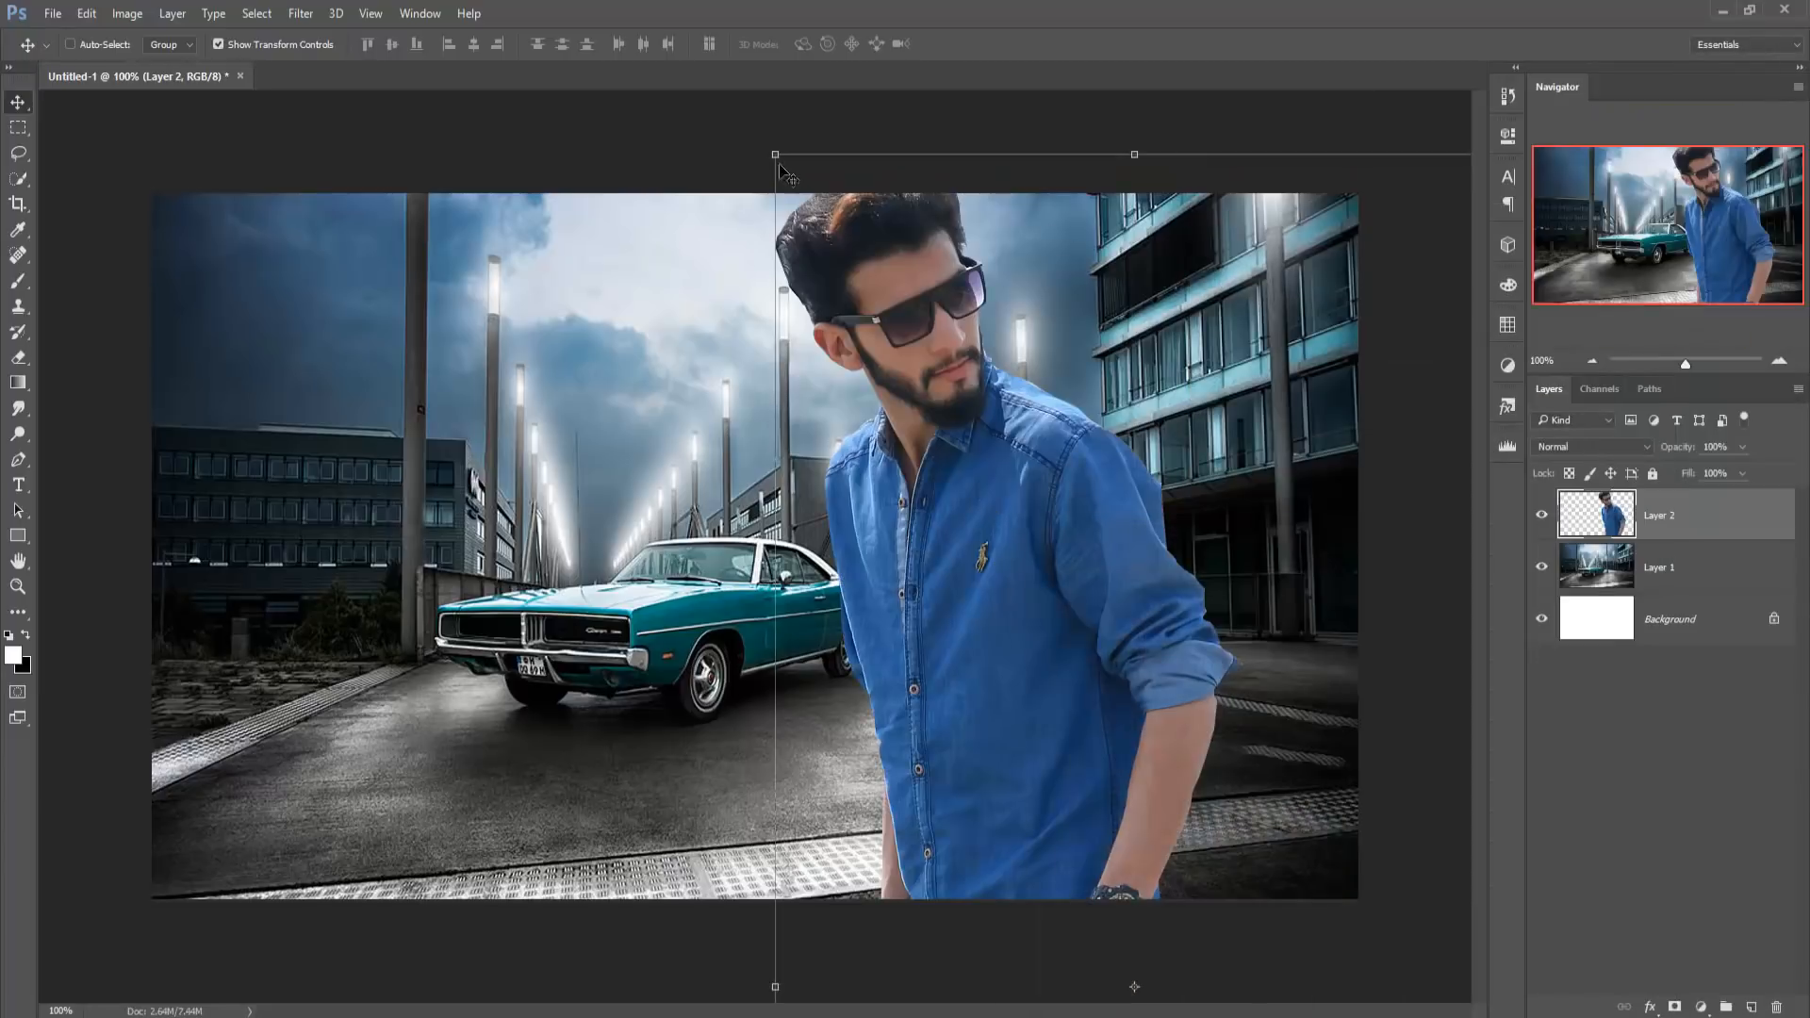
left_click_drag(774, 155, 937, 528)
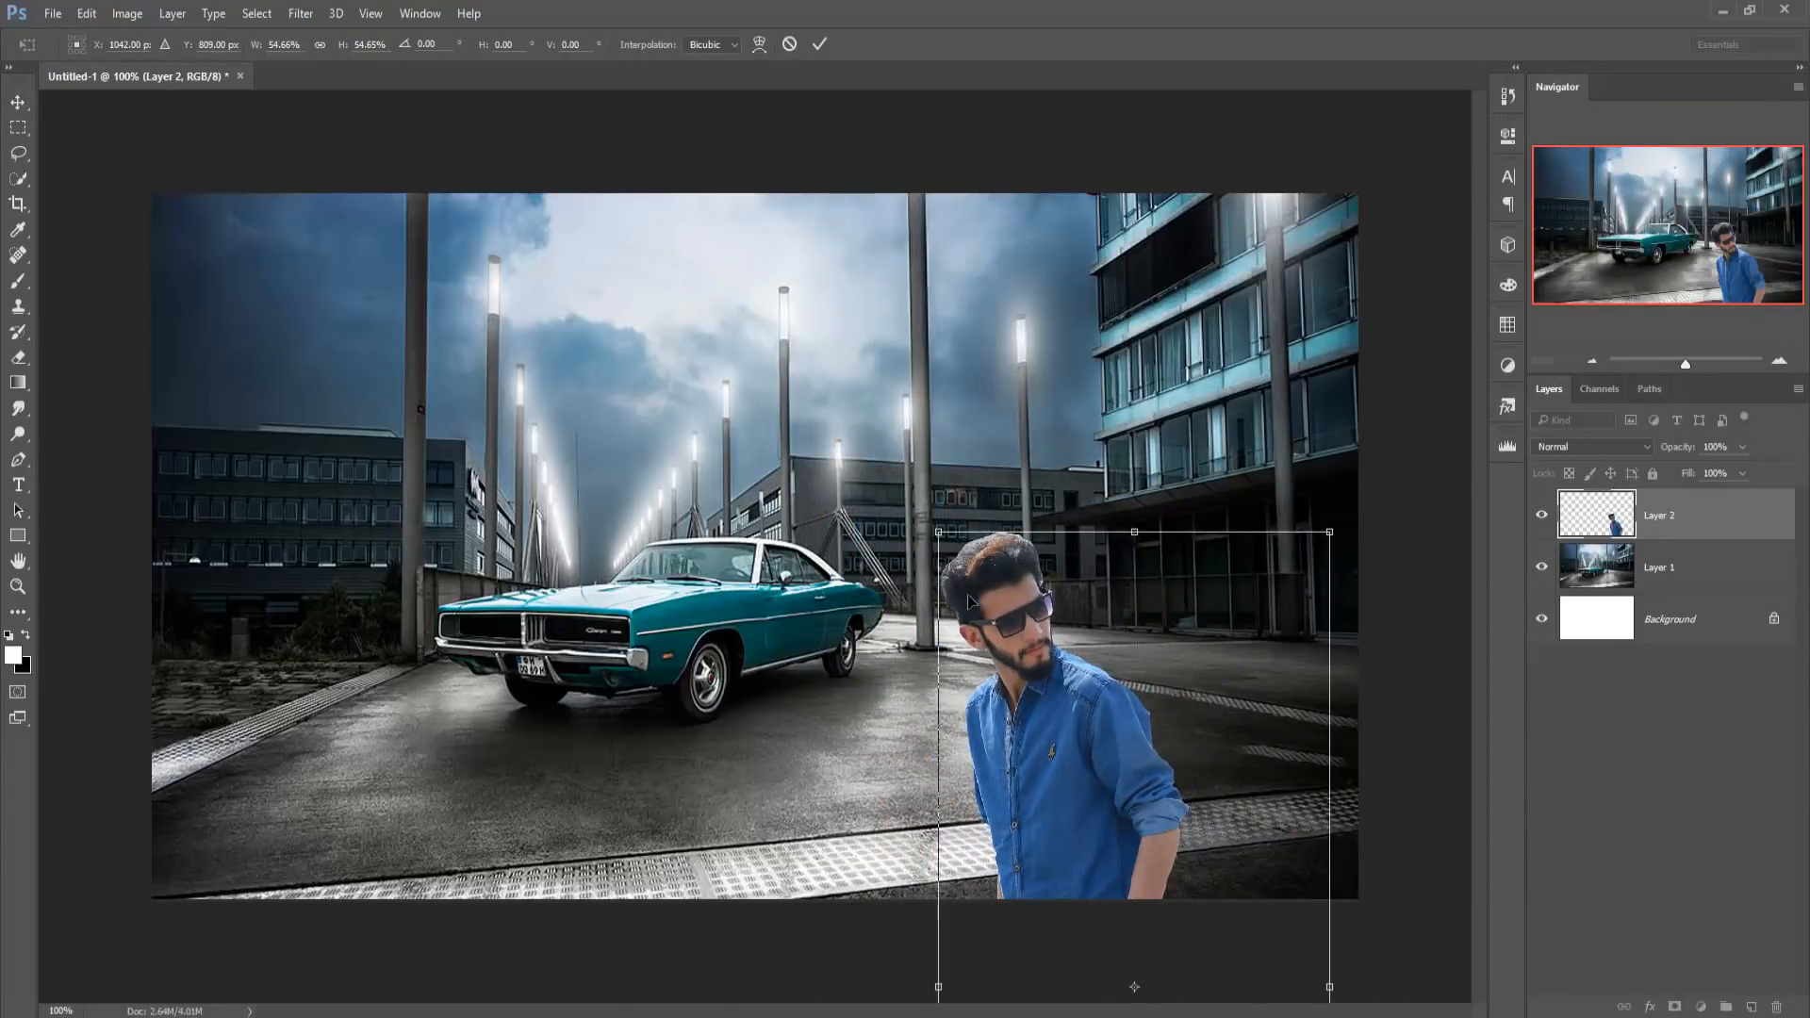
left_click_drag(1060, 685, 735, 374)
left_click_drag(611, 221, 664, 337)
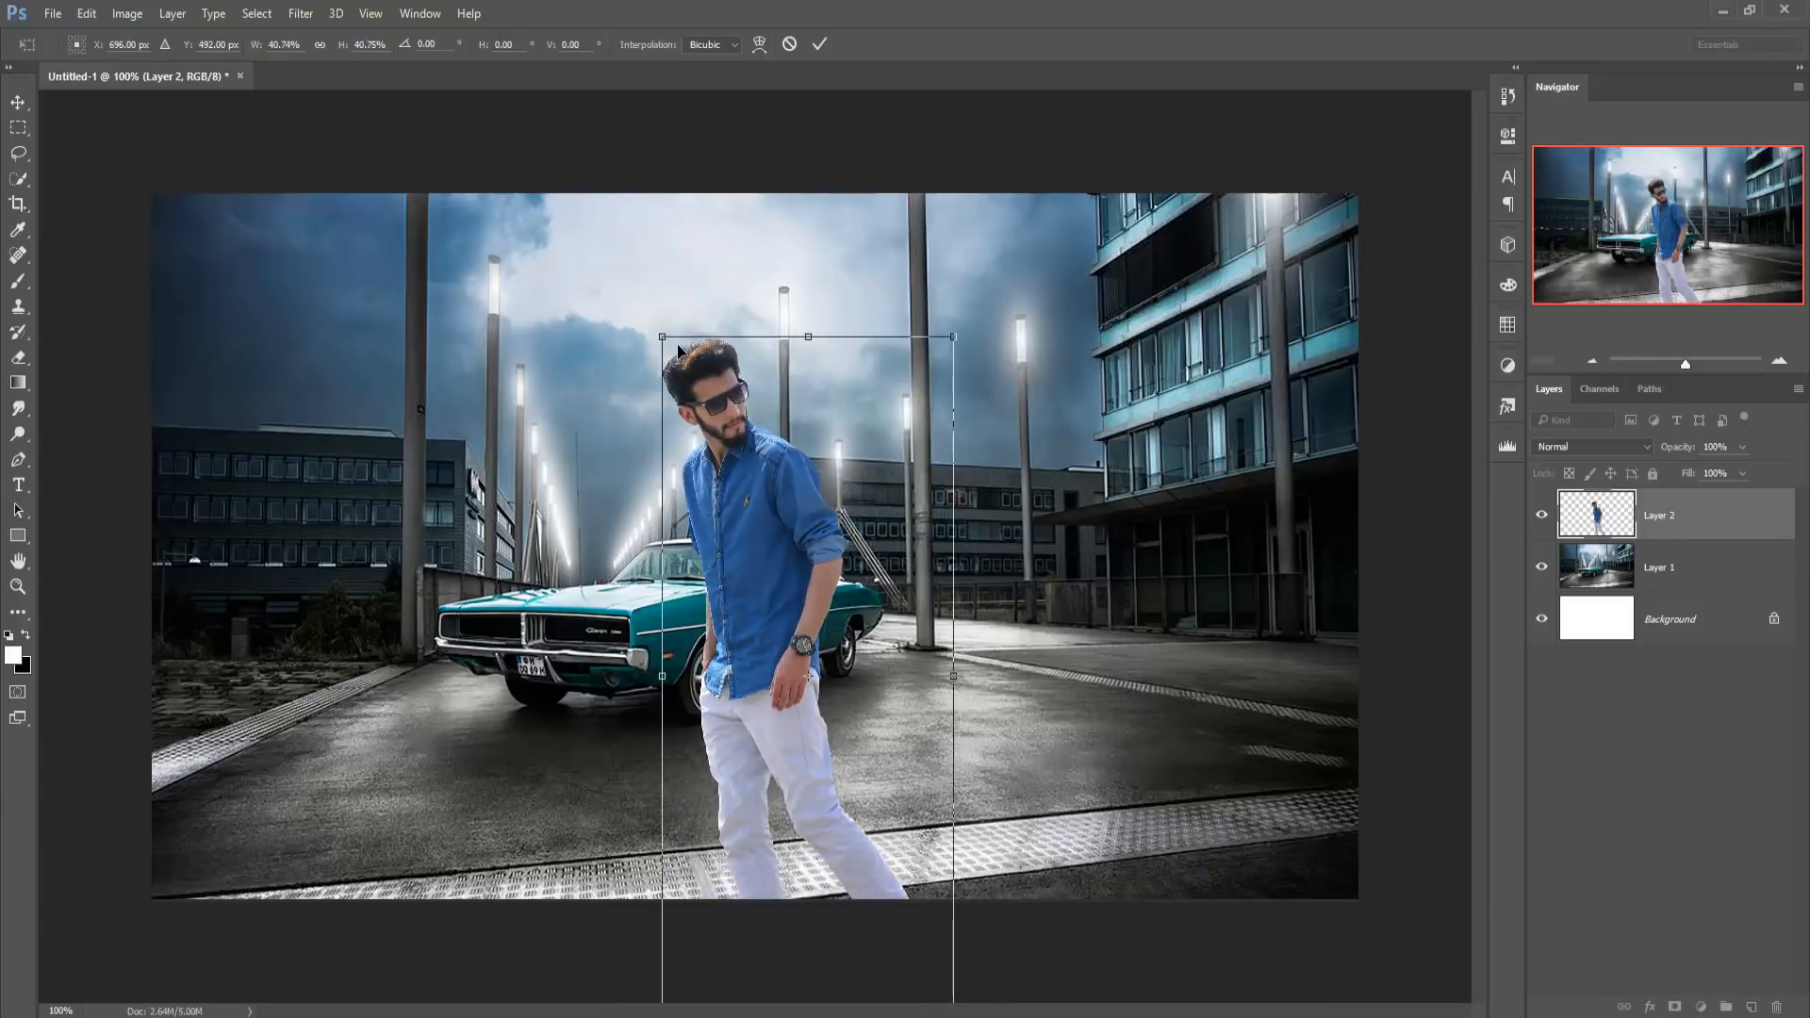
left_click(821, 38)
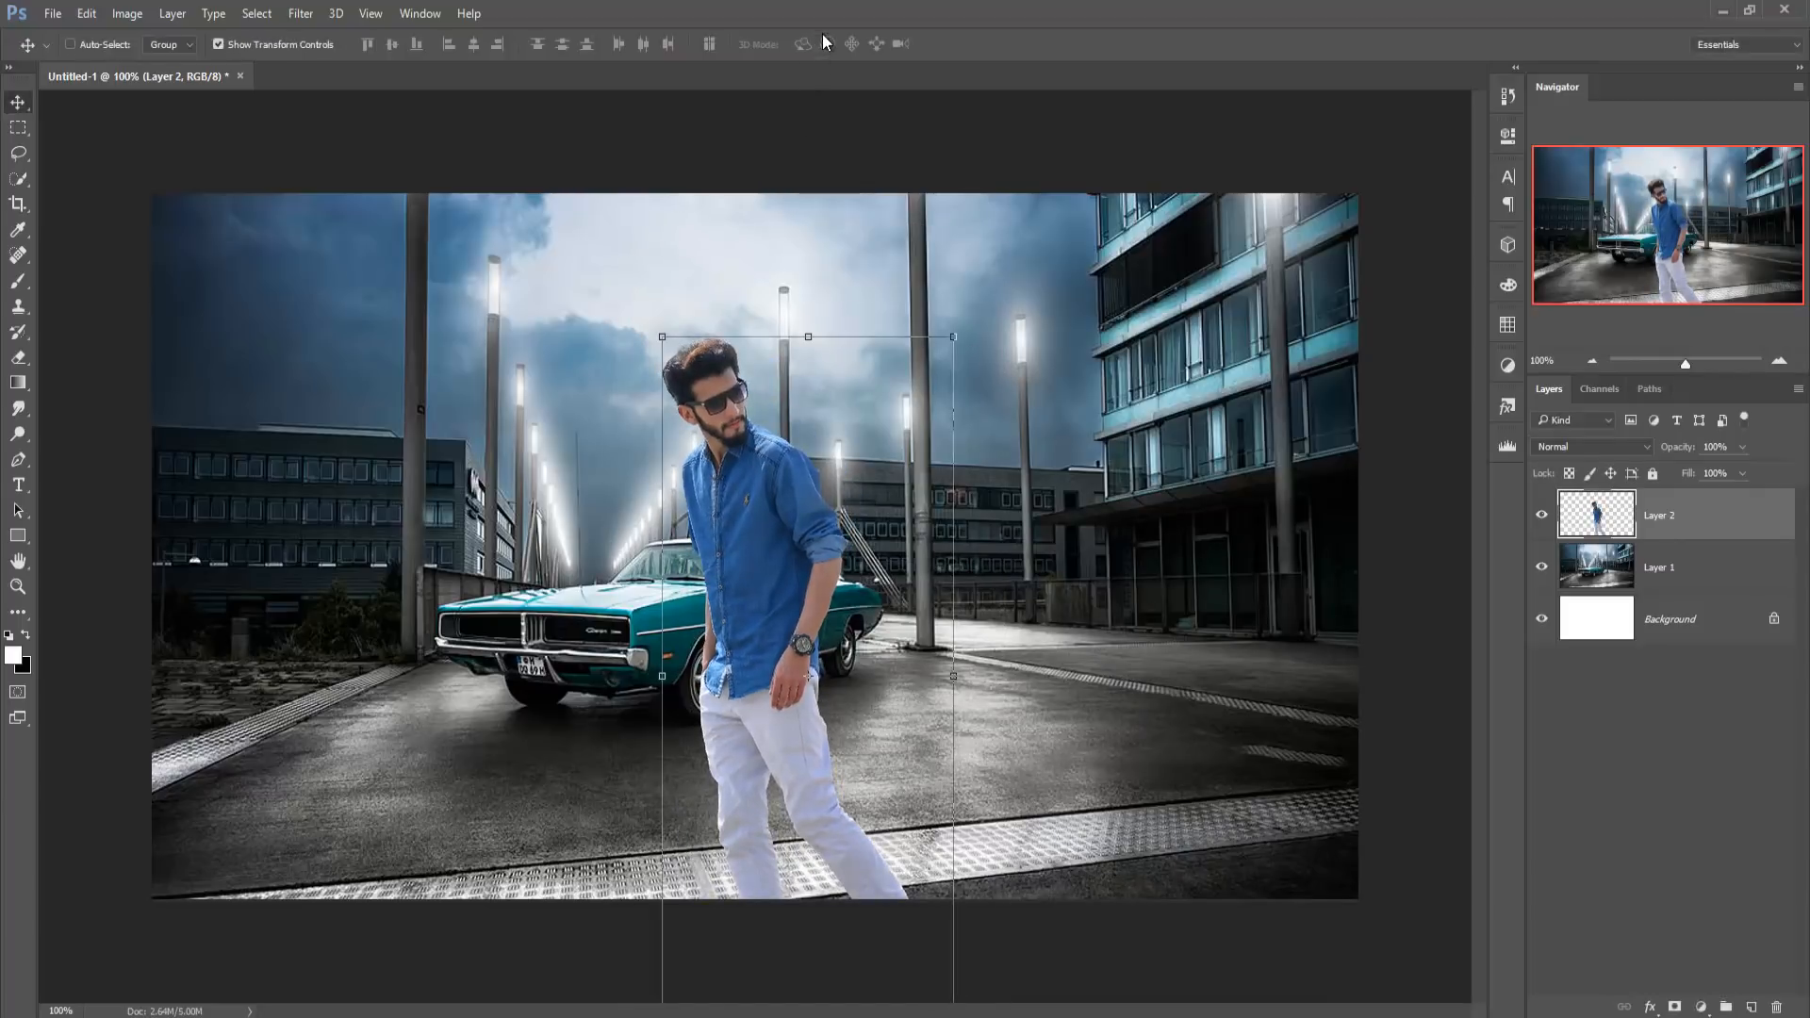
- Flip the man horizontally and move him up until his shoes are inside the canvas
left_click(87, 13)
mouse_move(169, 415)
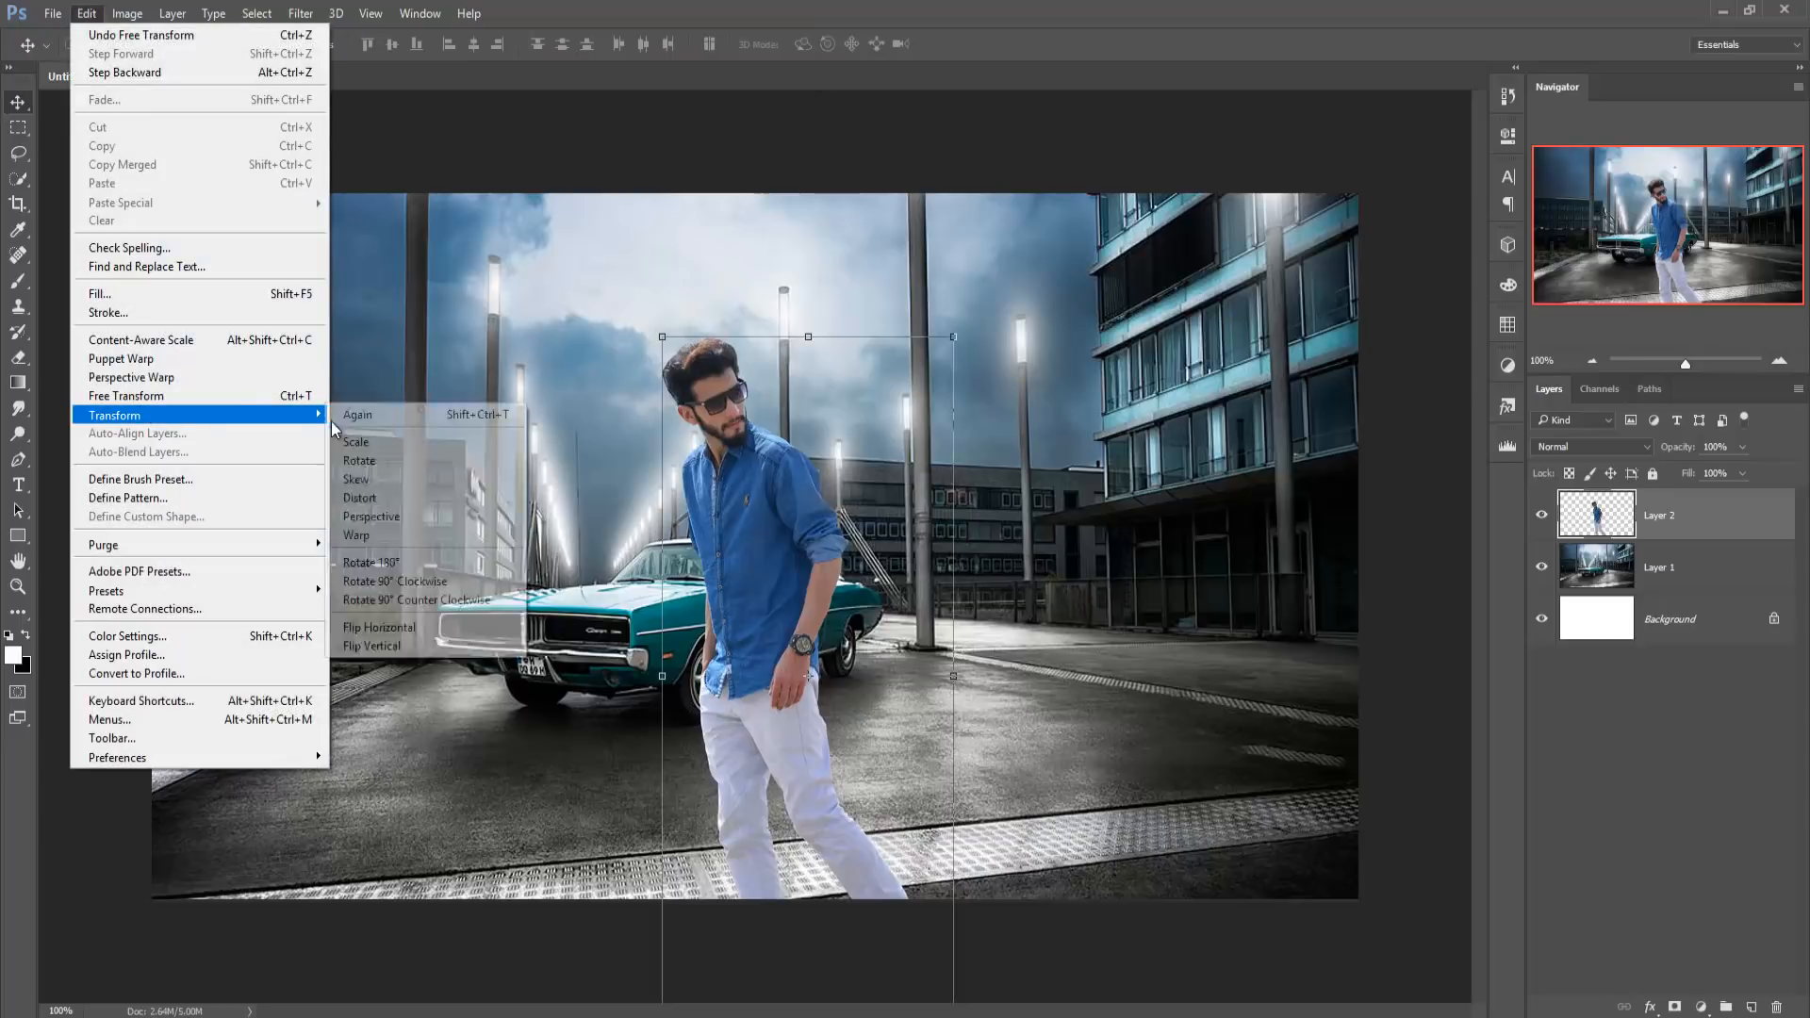
left_click(384, 624)
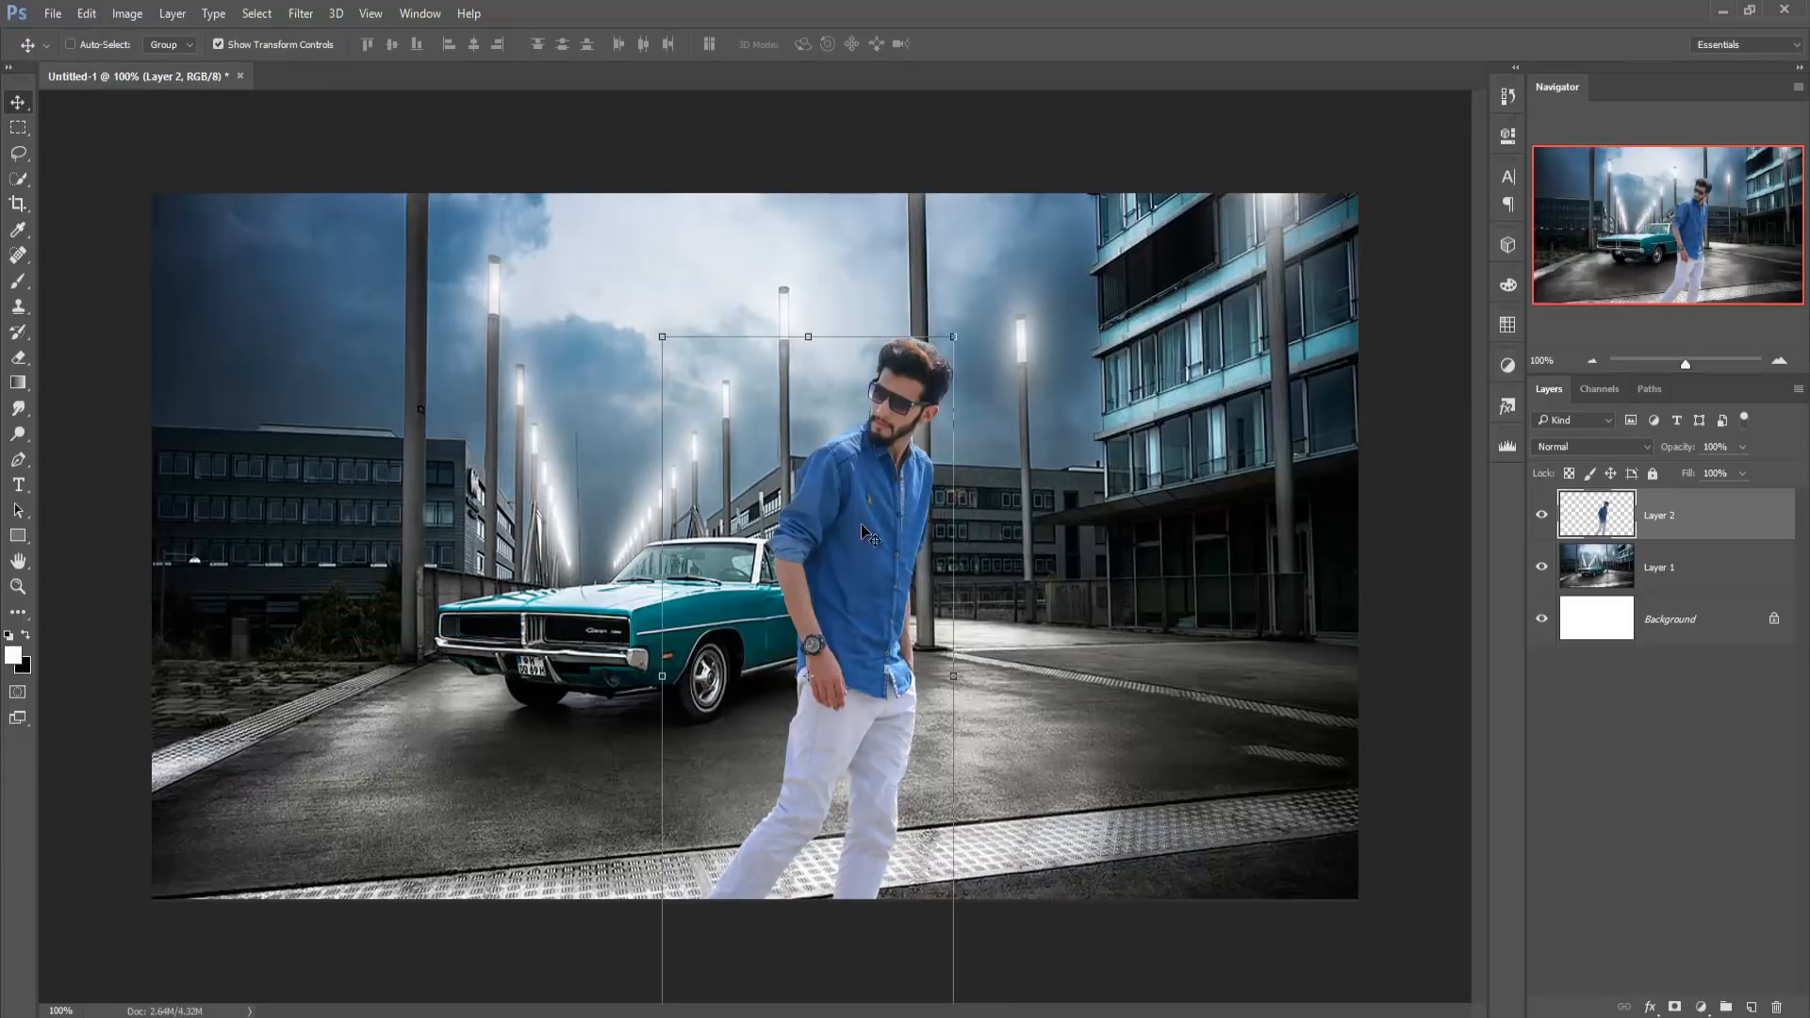
left_click_drag(871, 535, 858, 376)
- Scale the man to about 77%, tilt him slightly counterclockwise and stand him on the metal strip beside the car
key("ctrl+t")
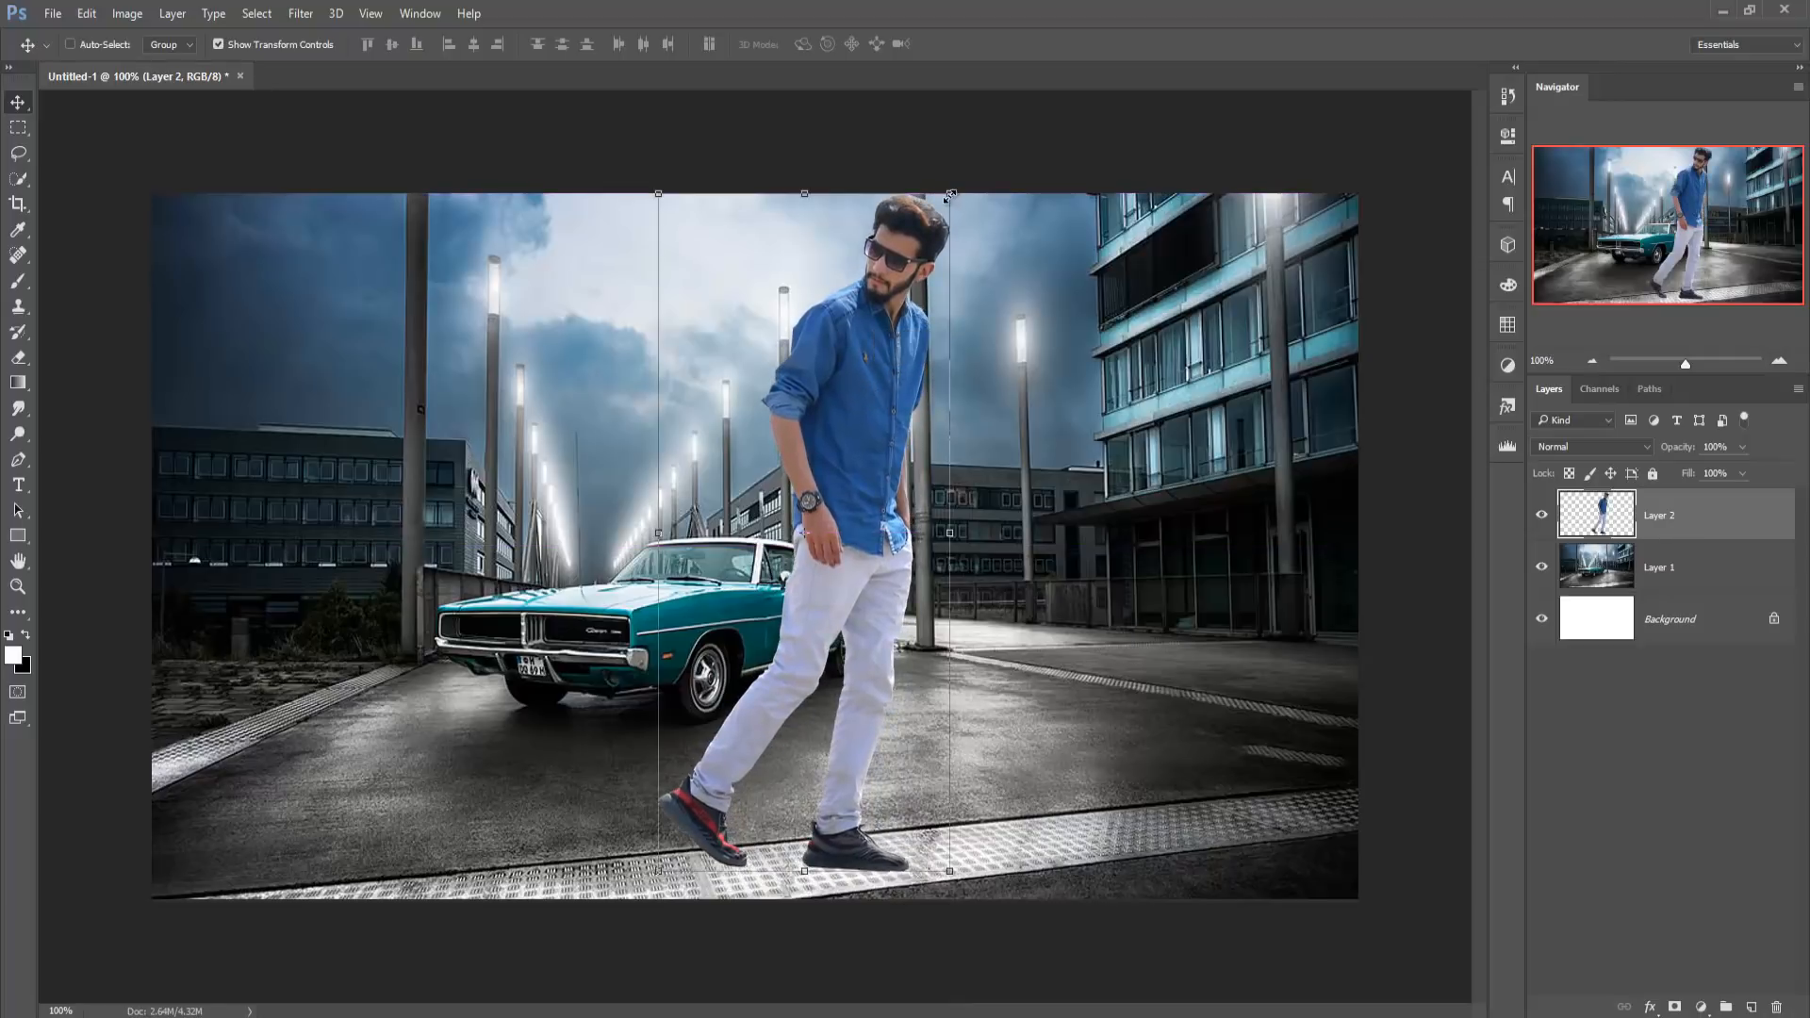
left_click_drag(950, 195, 984, 250)
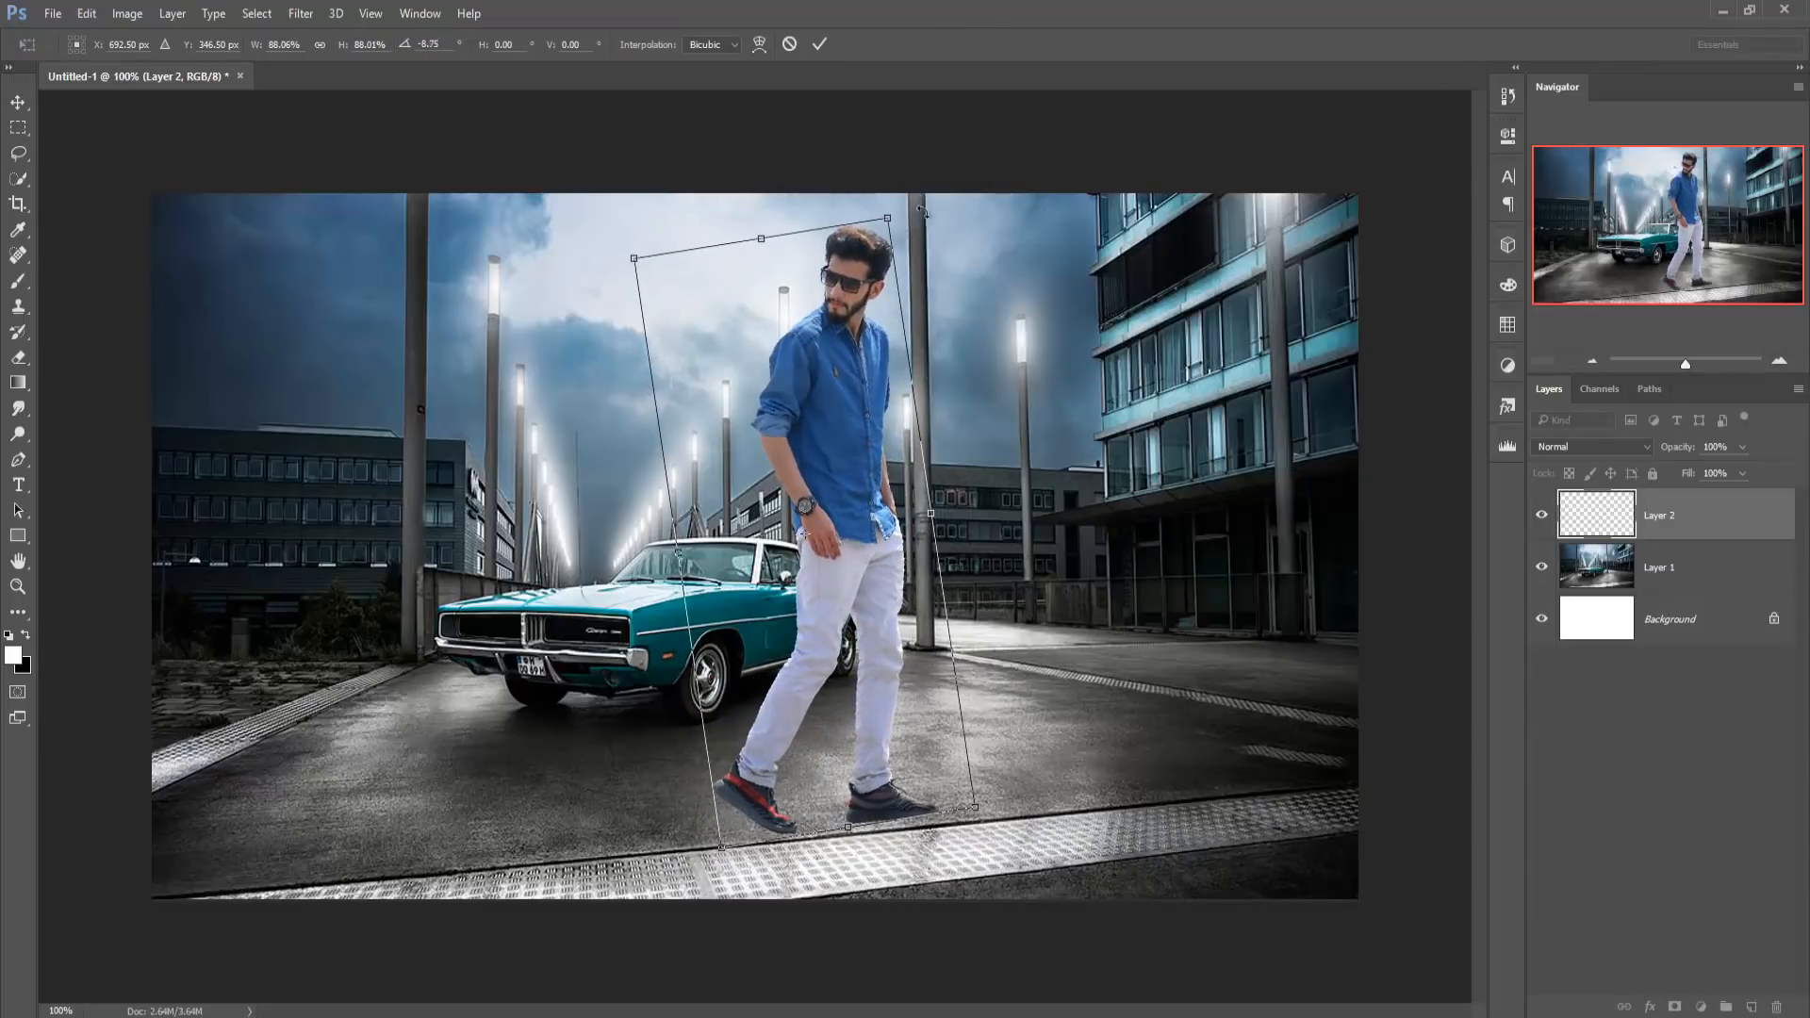
left_click_drag(887, 221, 892, 272)
left_click_drag(844, 385, 856, 469)
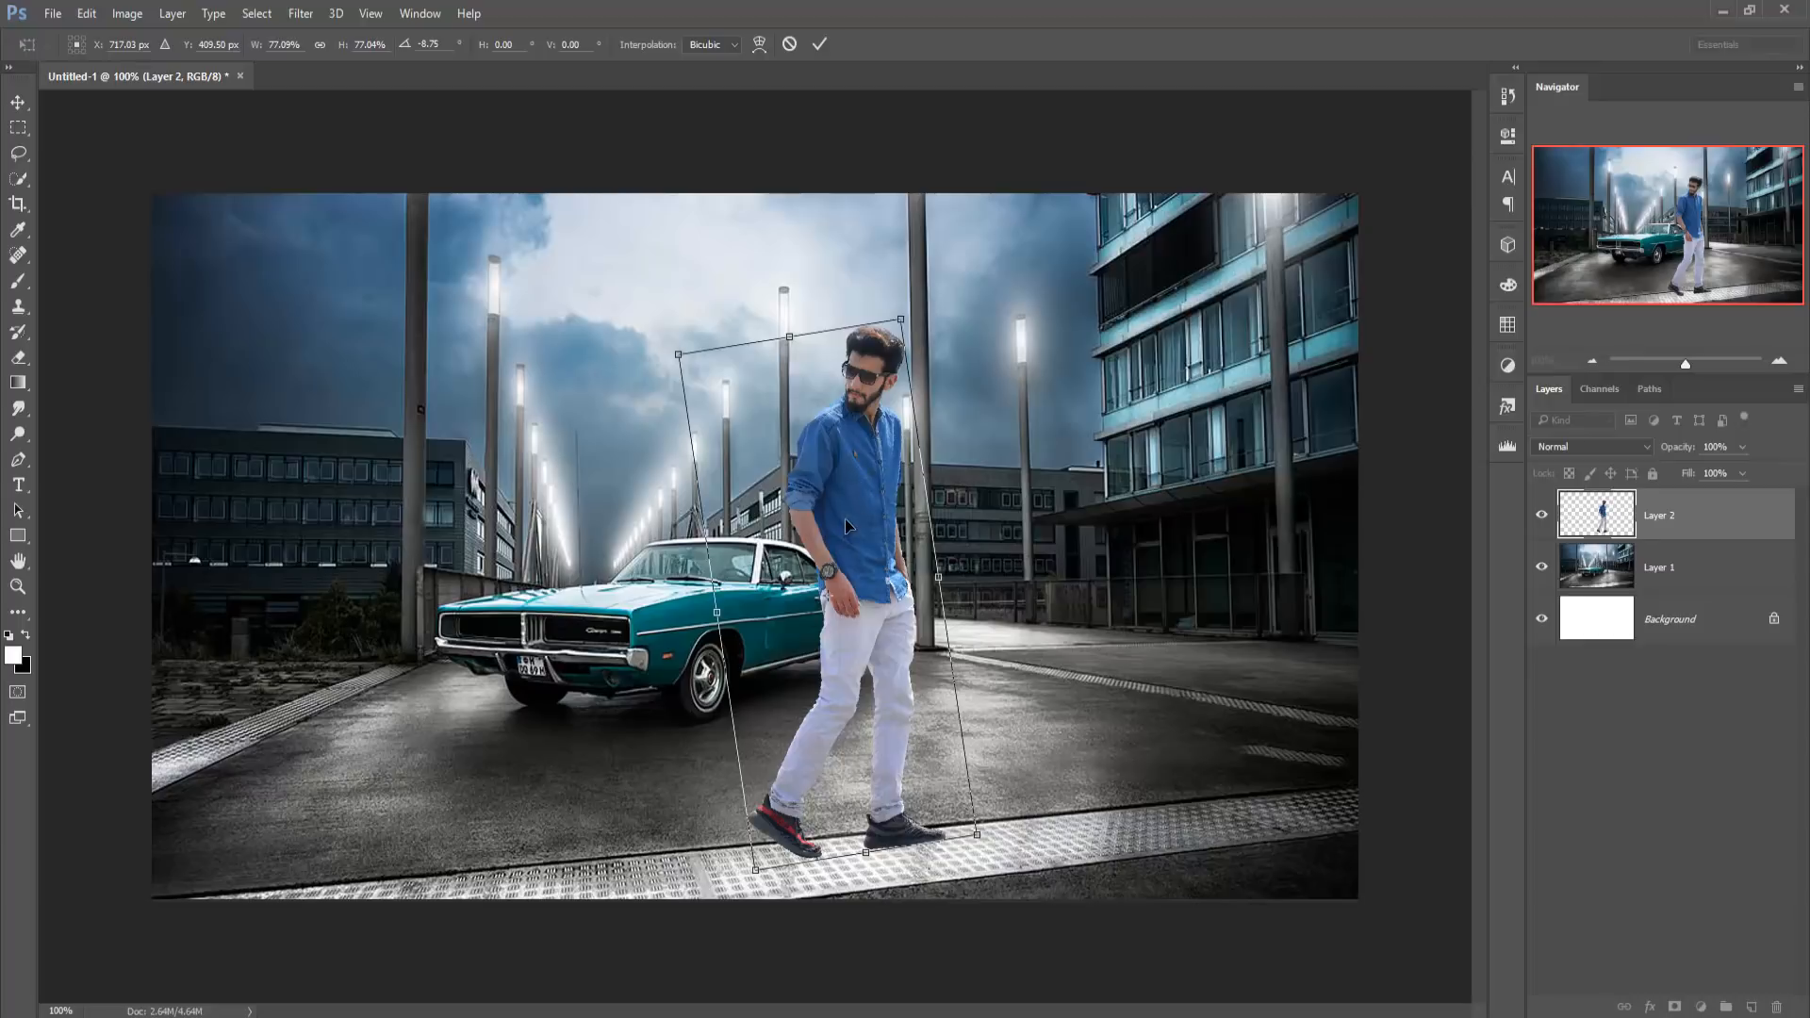
mouse_move(842, 525)
left_mouse_down()
mouse_move(917, 531)
mouse_move(868, 535)
left_mouse_up()
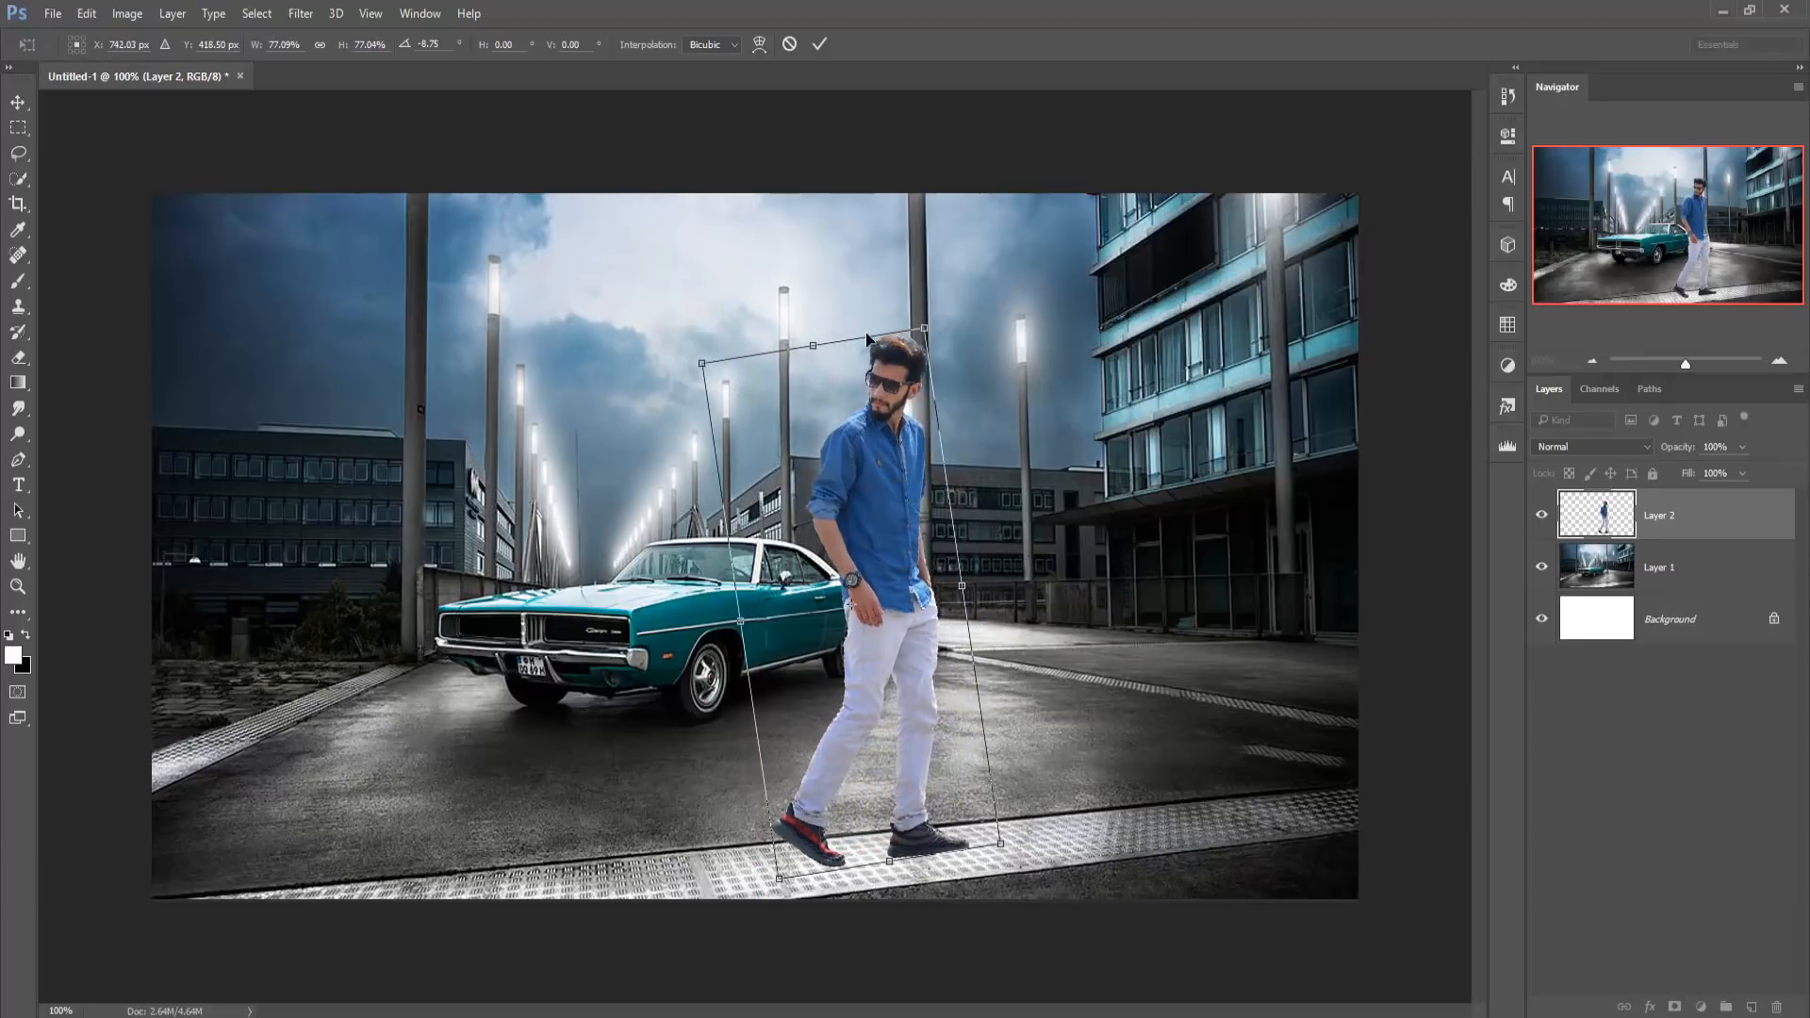
left_click(819, 46)
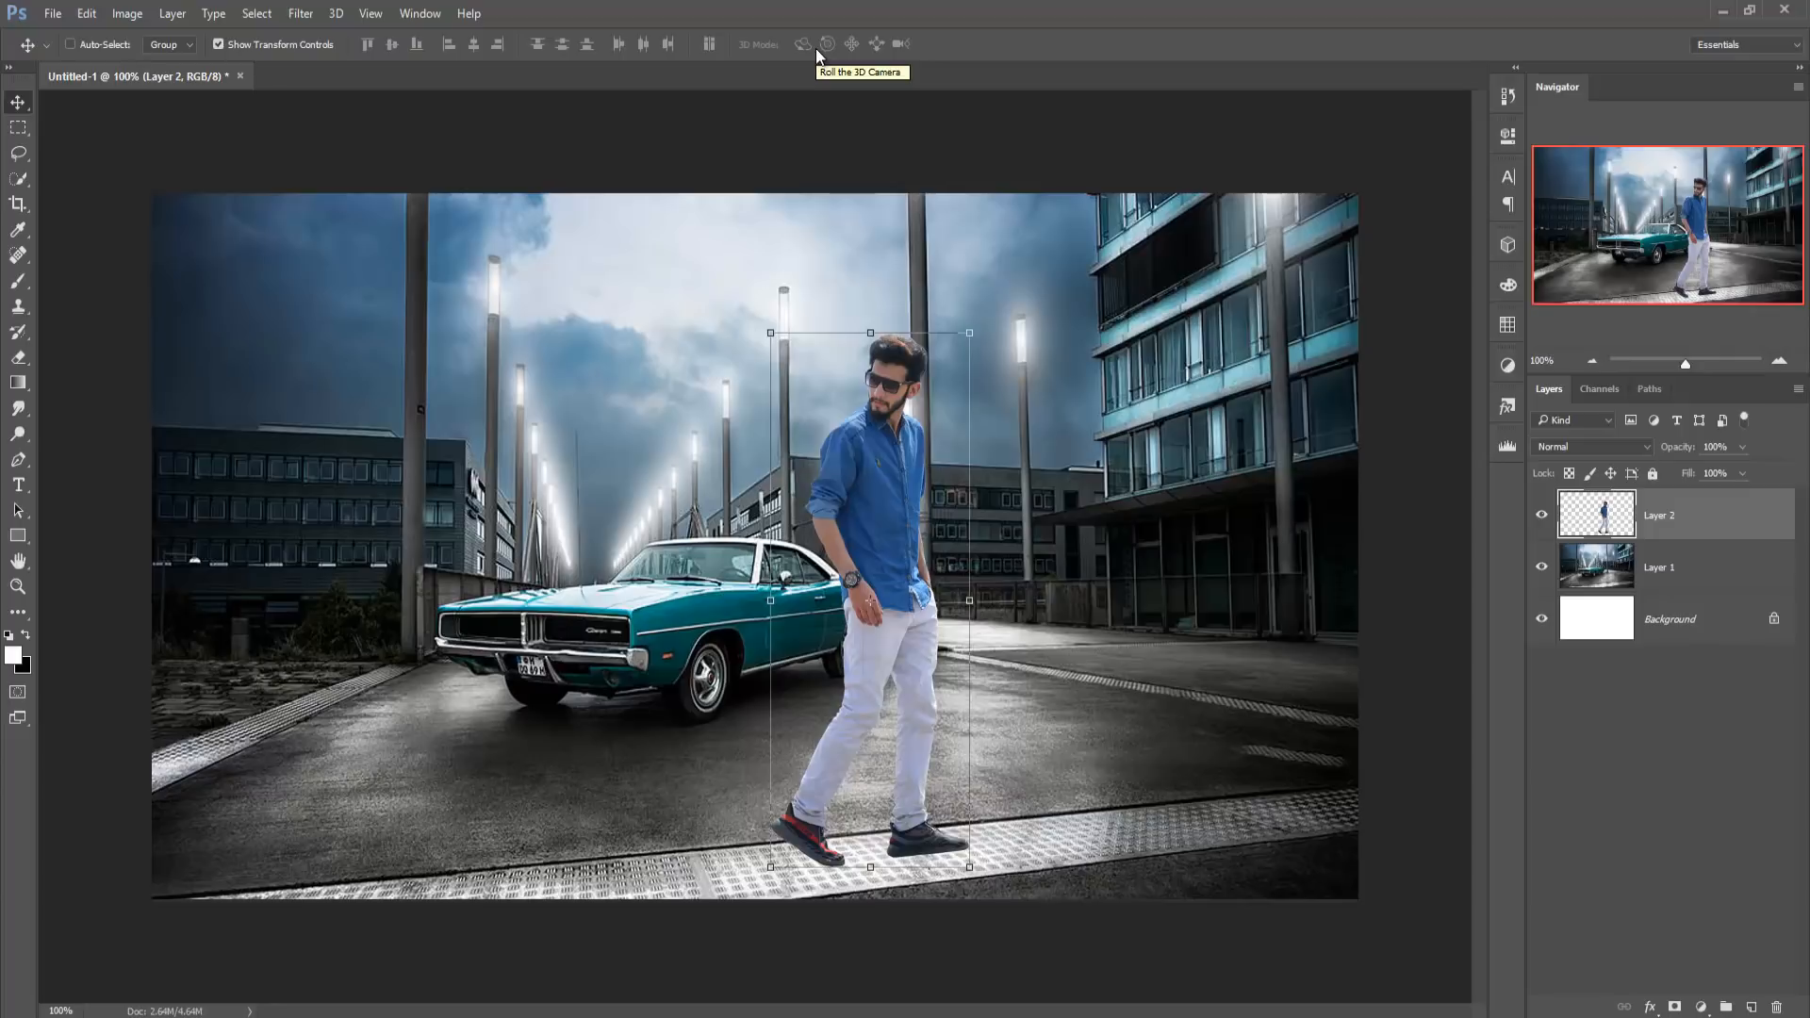
- Add a new layer directly above Layer 1 and ready the Brush tool with black as the foreground colour
left_click(1671, 573)
left_click(1751, 1007)
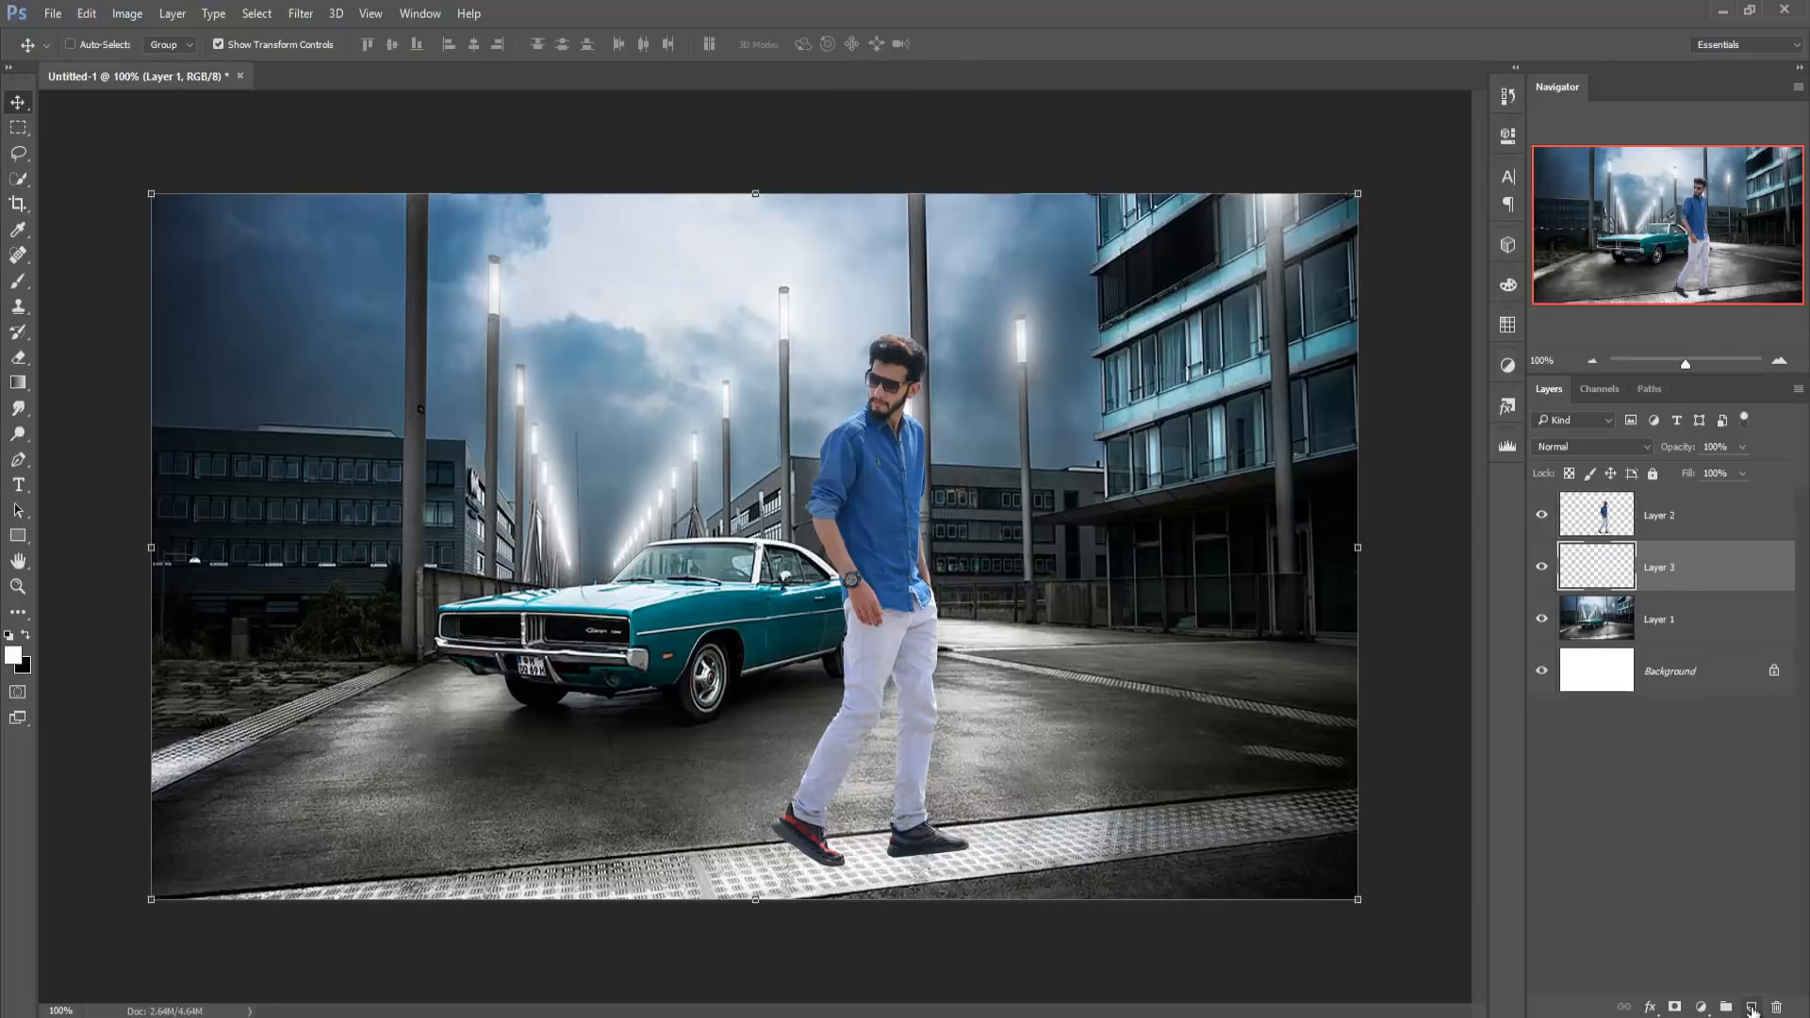
left_click(16, 283)
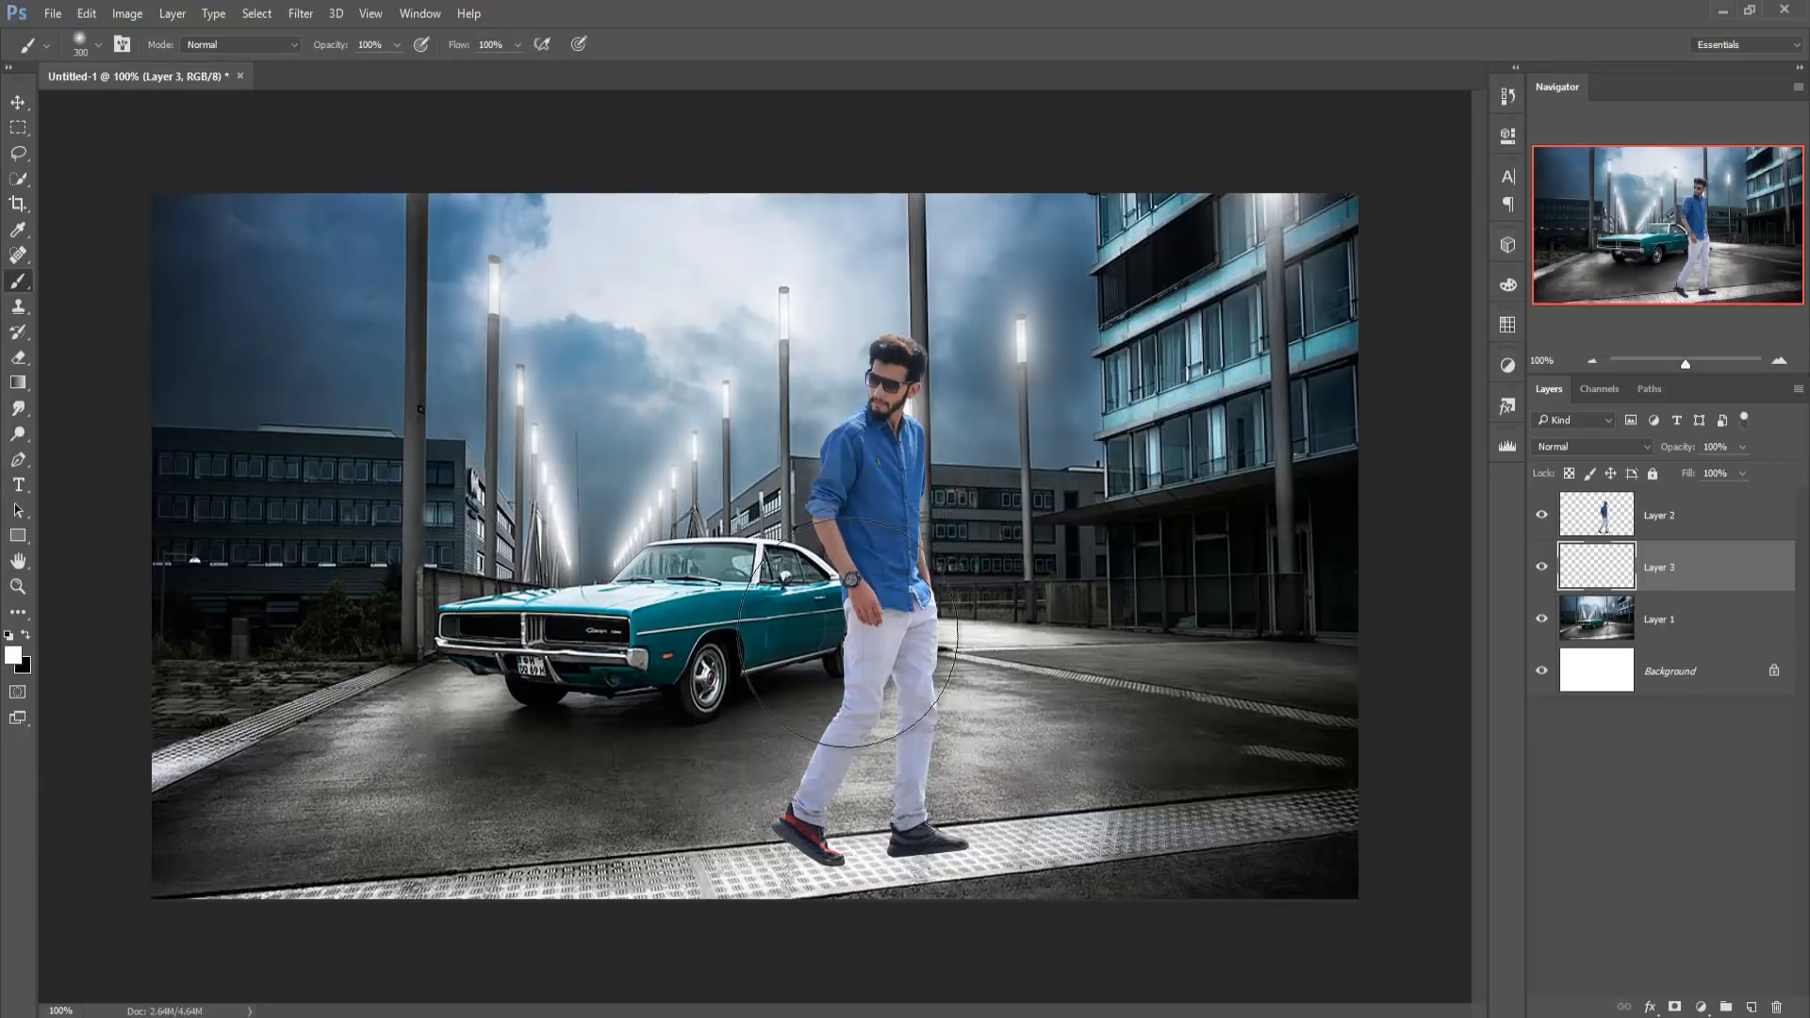
left_click(27, 636)
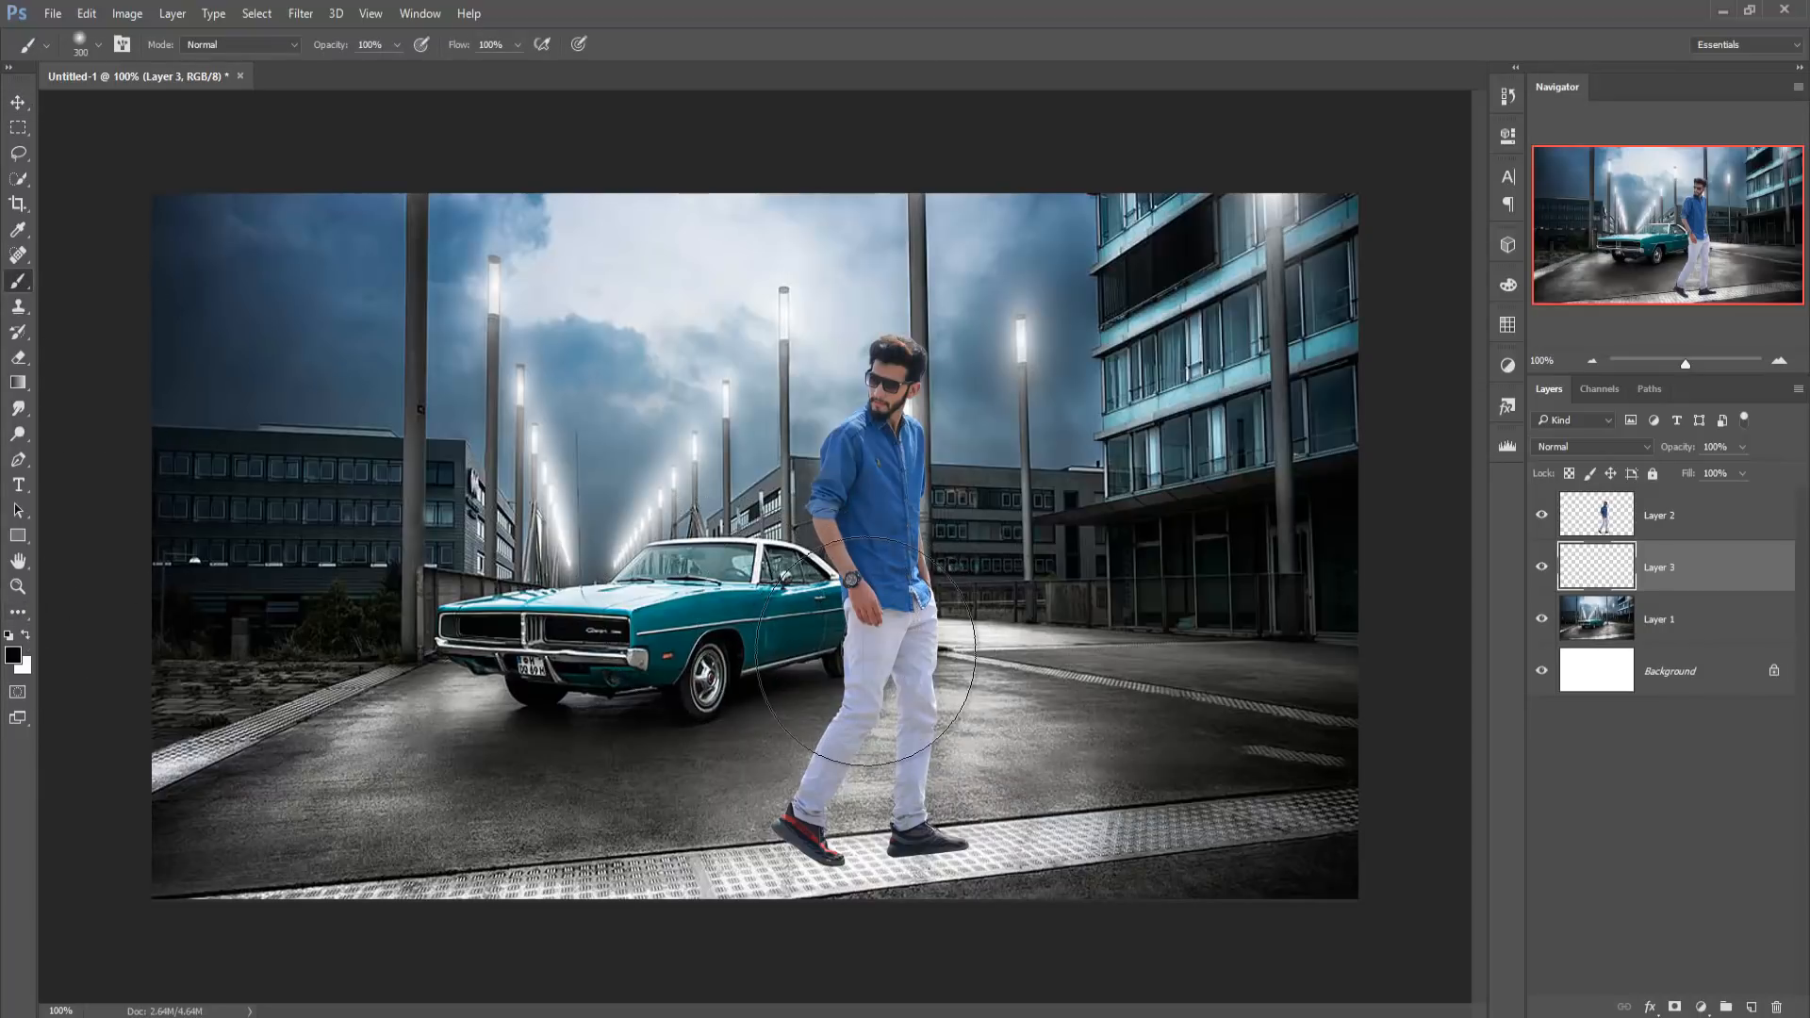
- Reduce the brush size to 80 px and paint a small soft black shadow spot under the man's front shoe
key("bracketleft")
key("bracketleft")
key("bracketleft")
key("bracketleft")
key("bracketleft")
key("bracketleft")
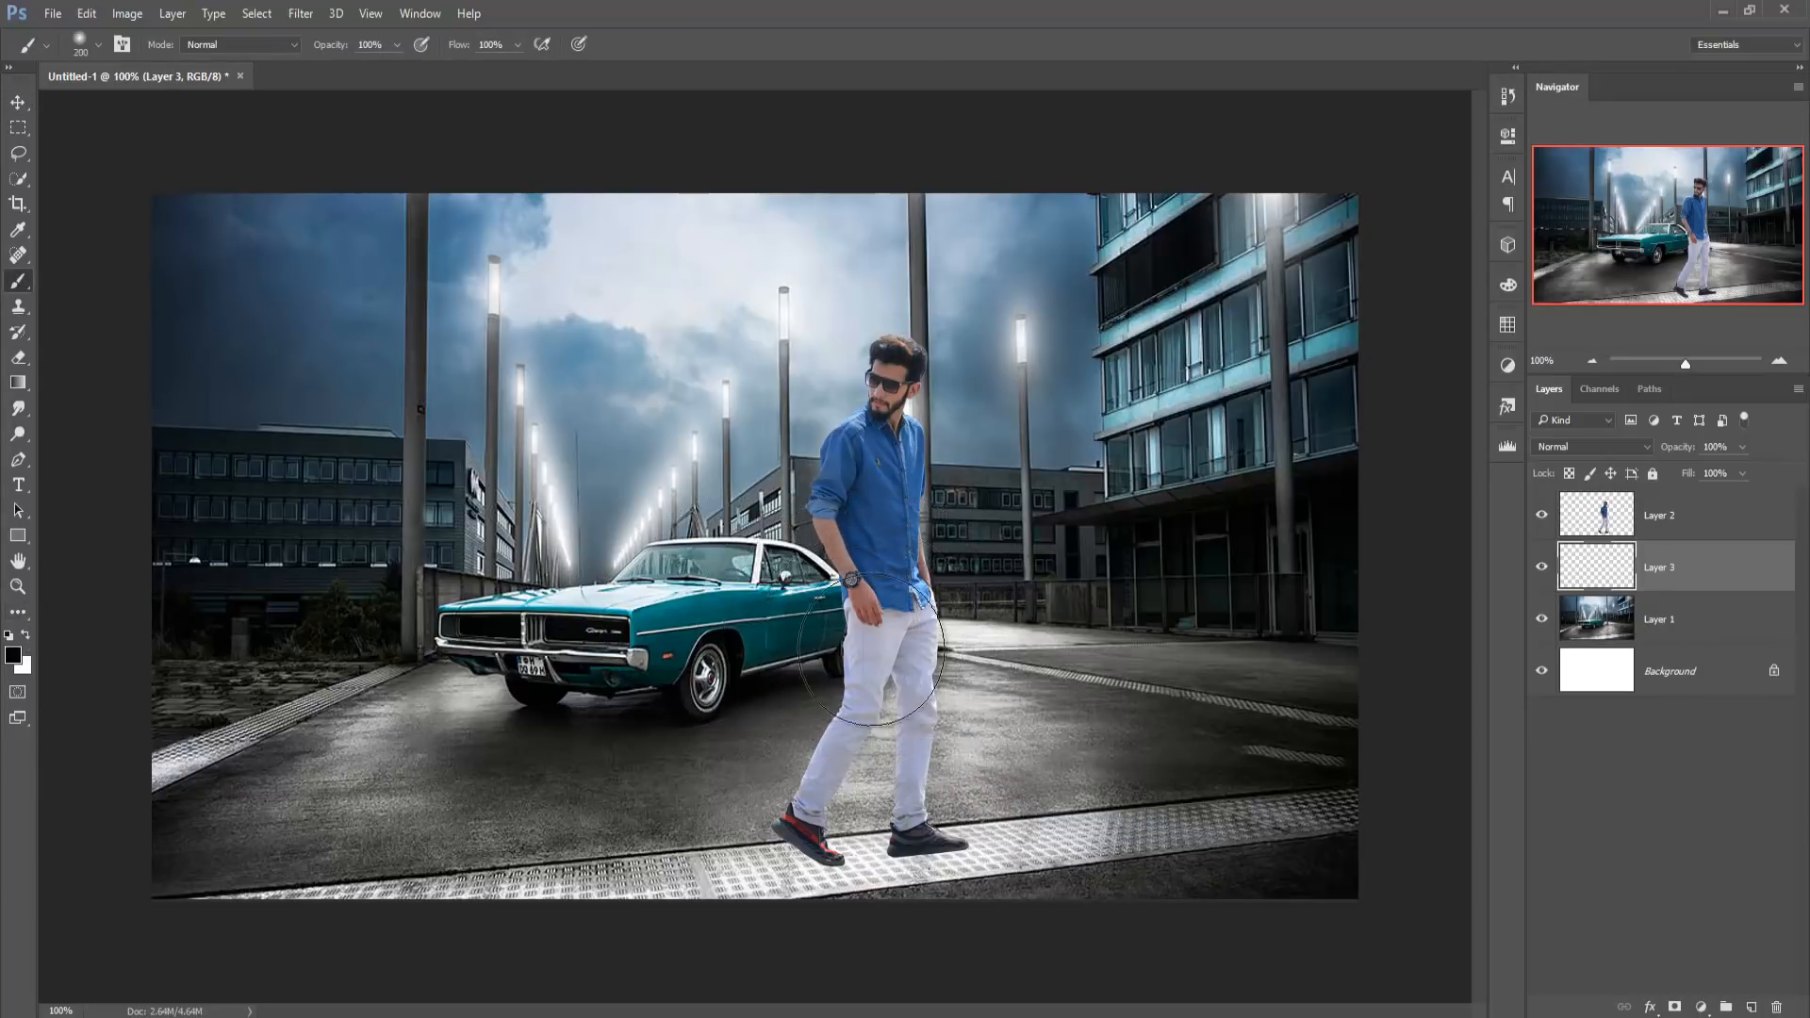
key("bracketleft")
key("bracketleft")
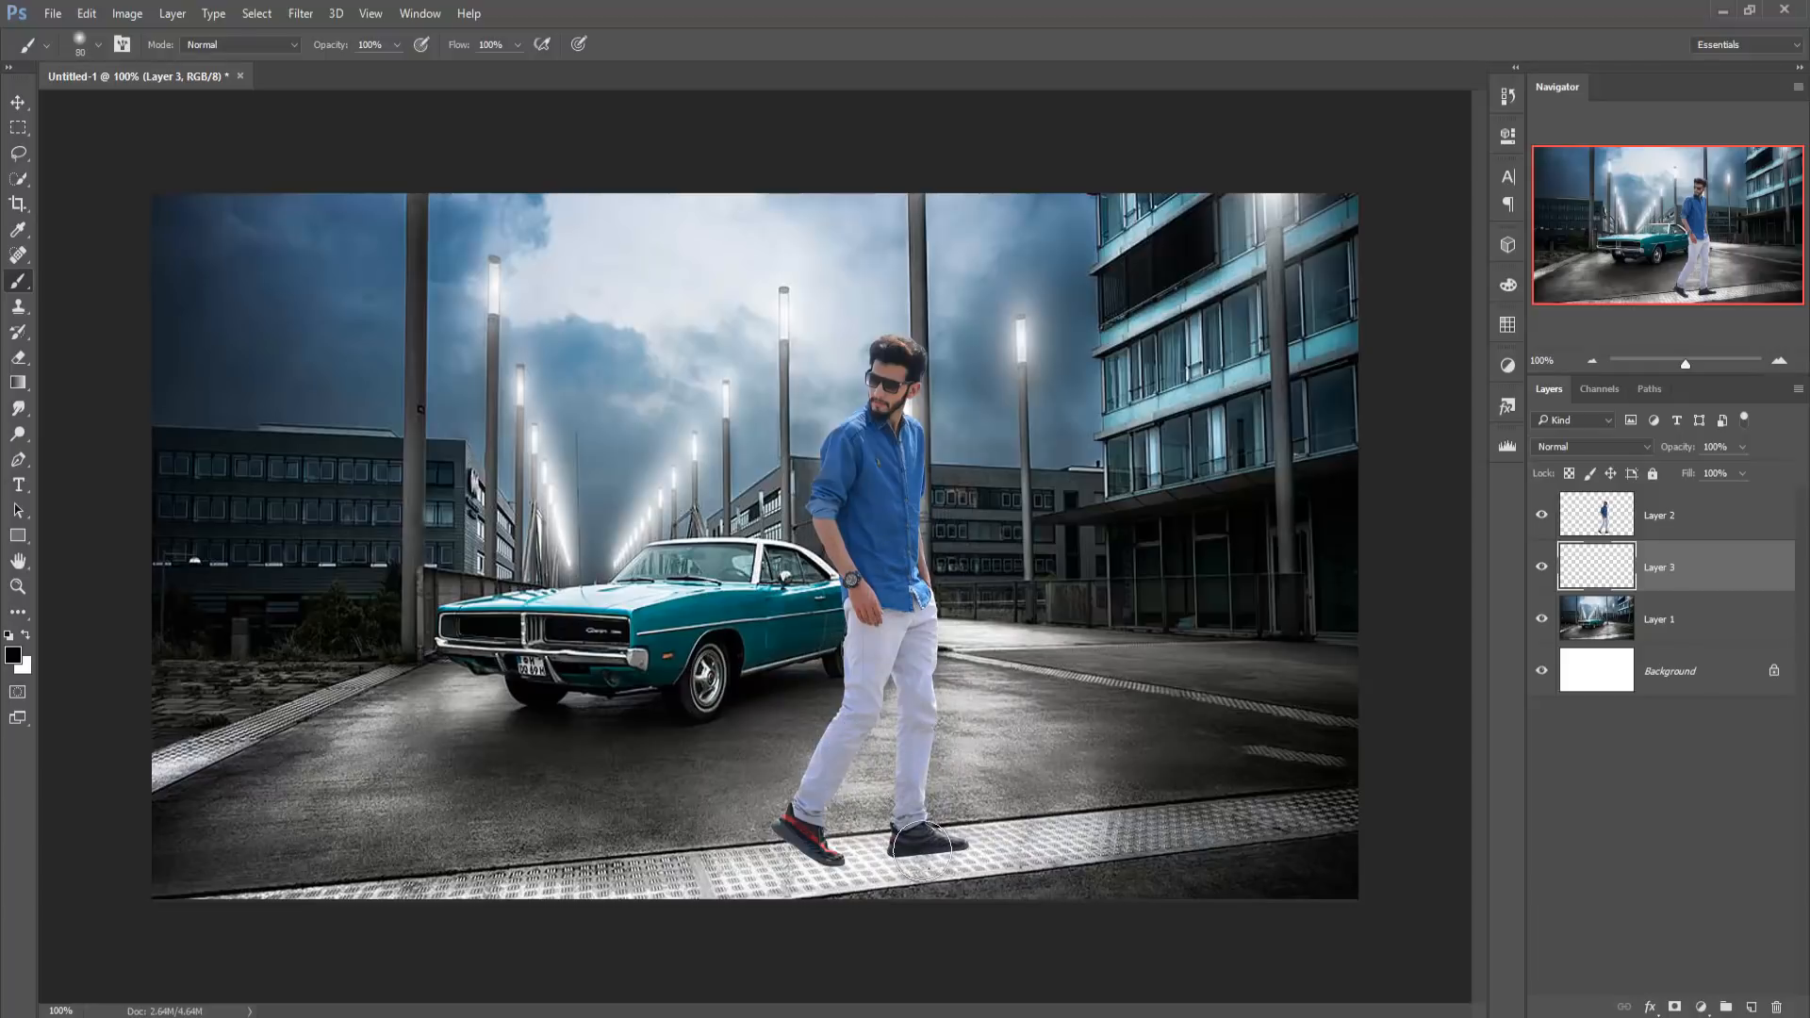
left_click_drag(902, 851, 916, 847)
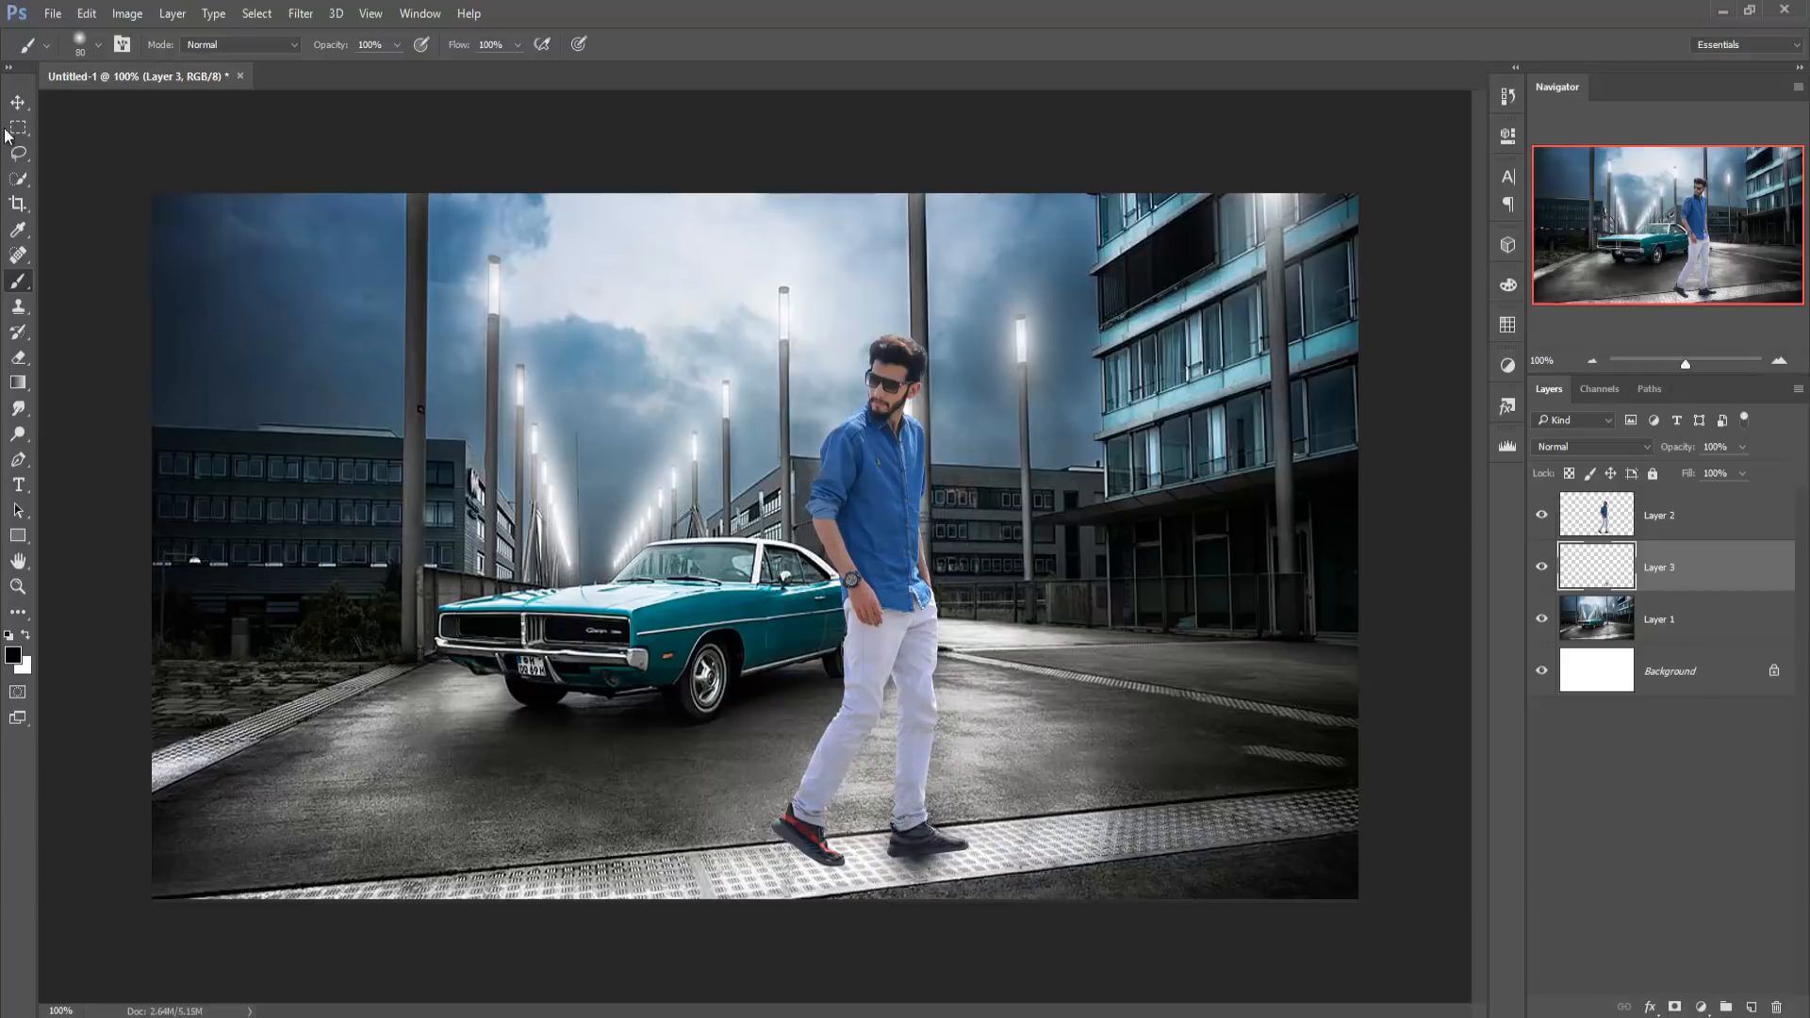
- Transform the shadow spot to about 359% width, 36% height and -5.5° rotation, positioning it beneath the front shoe
left_click(18, 102)
left_click_drag(919, 779, 917, 857)
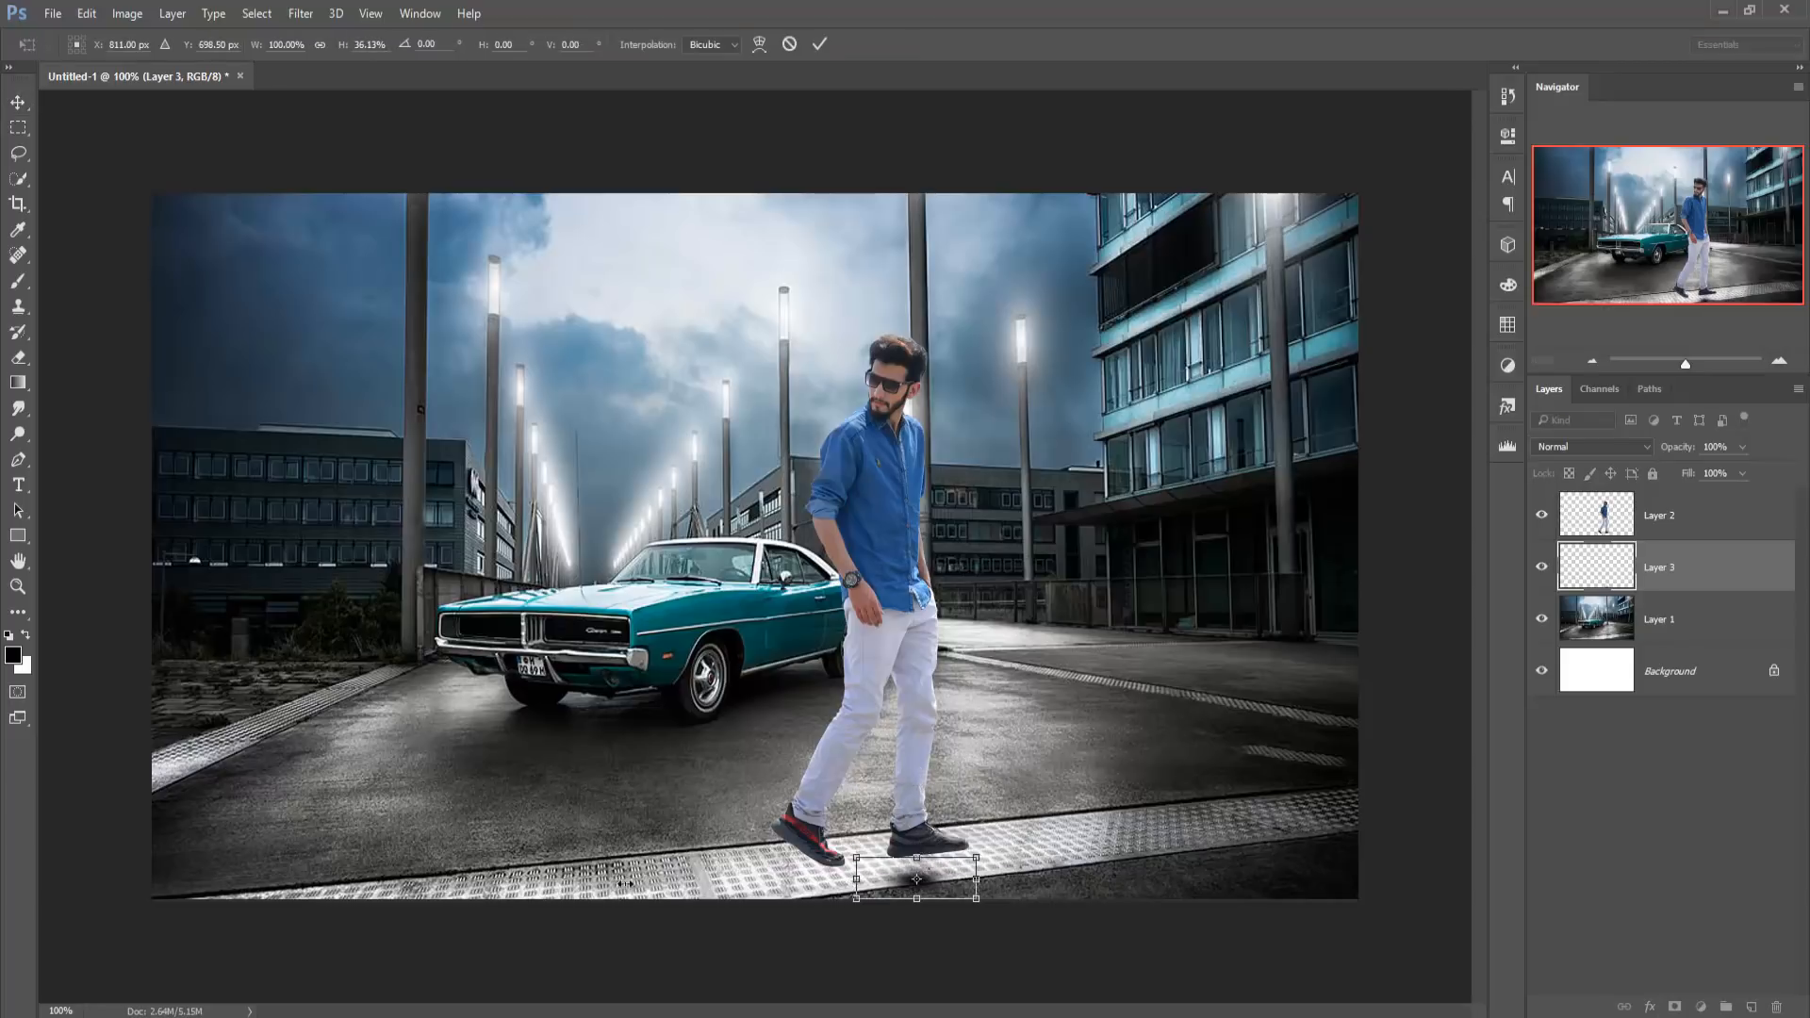
left_click_drag(625, 883, 545, 879)
left_click_drag(791, 888, 924, 866)
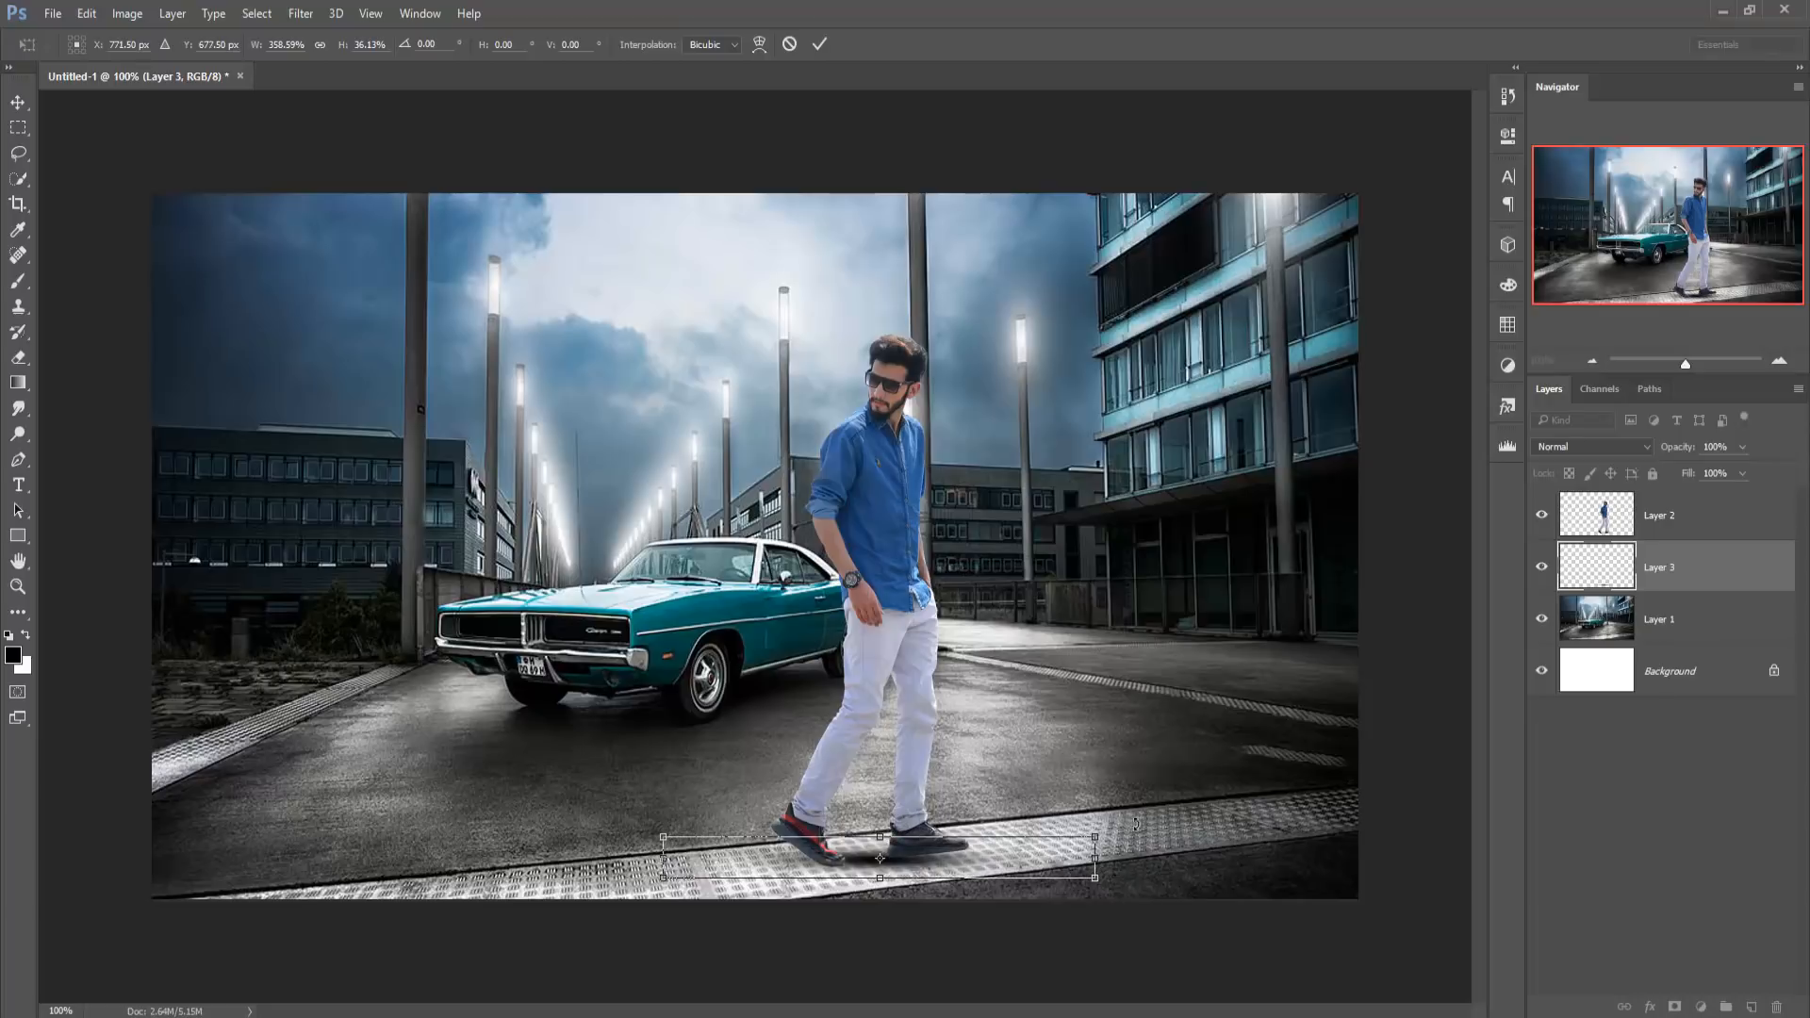
mouse_move(1129, 824)
left_mouse_down()
mouse_move(1122, 783)
mouse_move(1130, 801)
left_mouse_up()
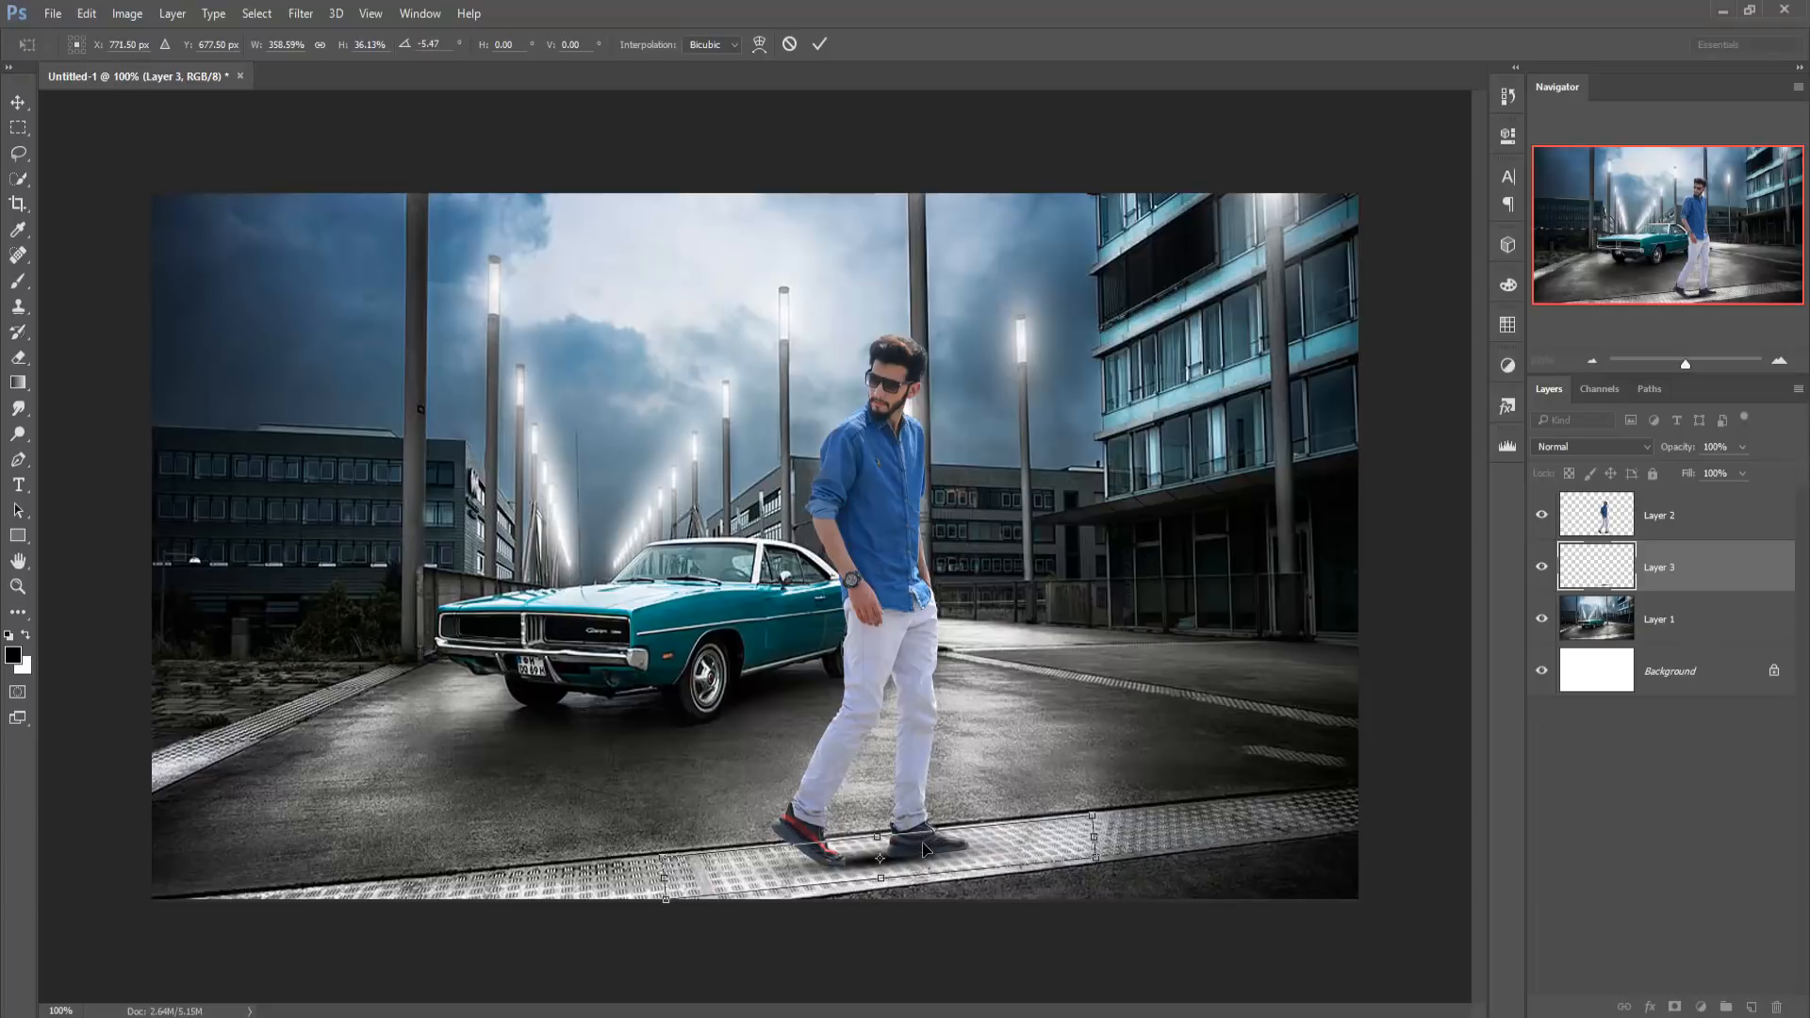
left_click_drag(929, 849, 944, 848)
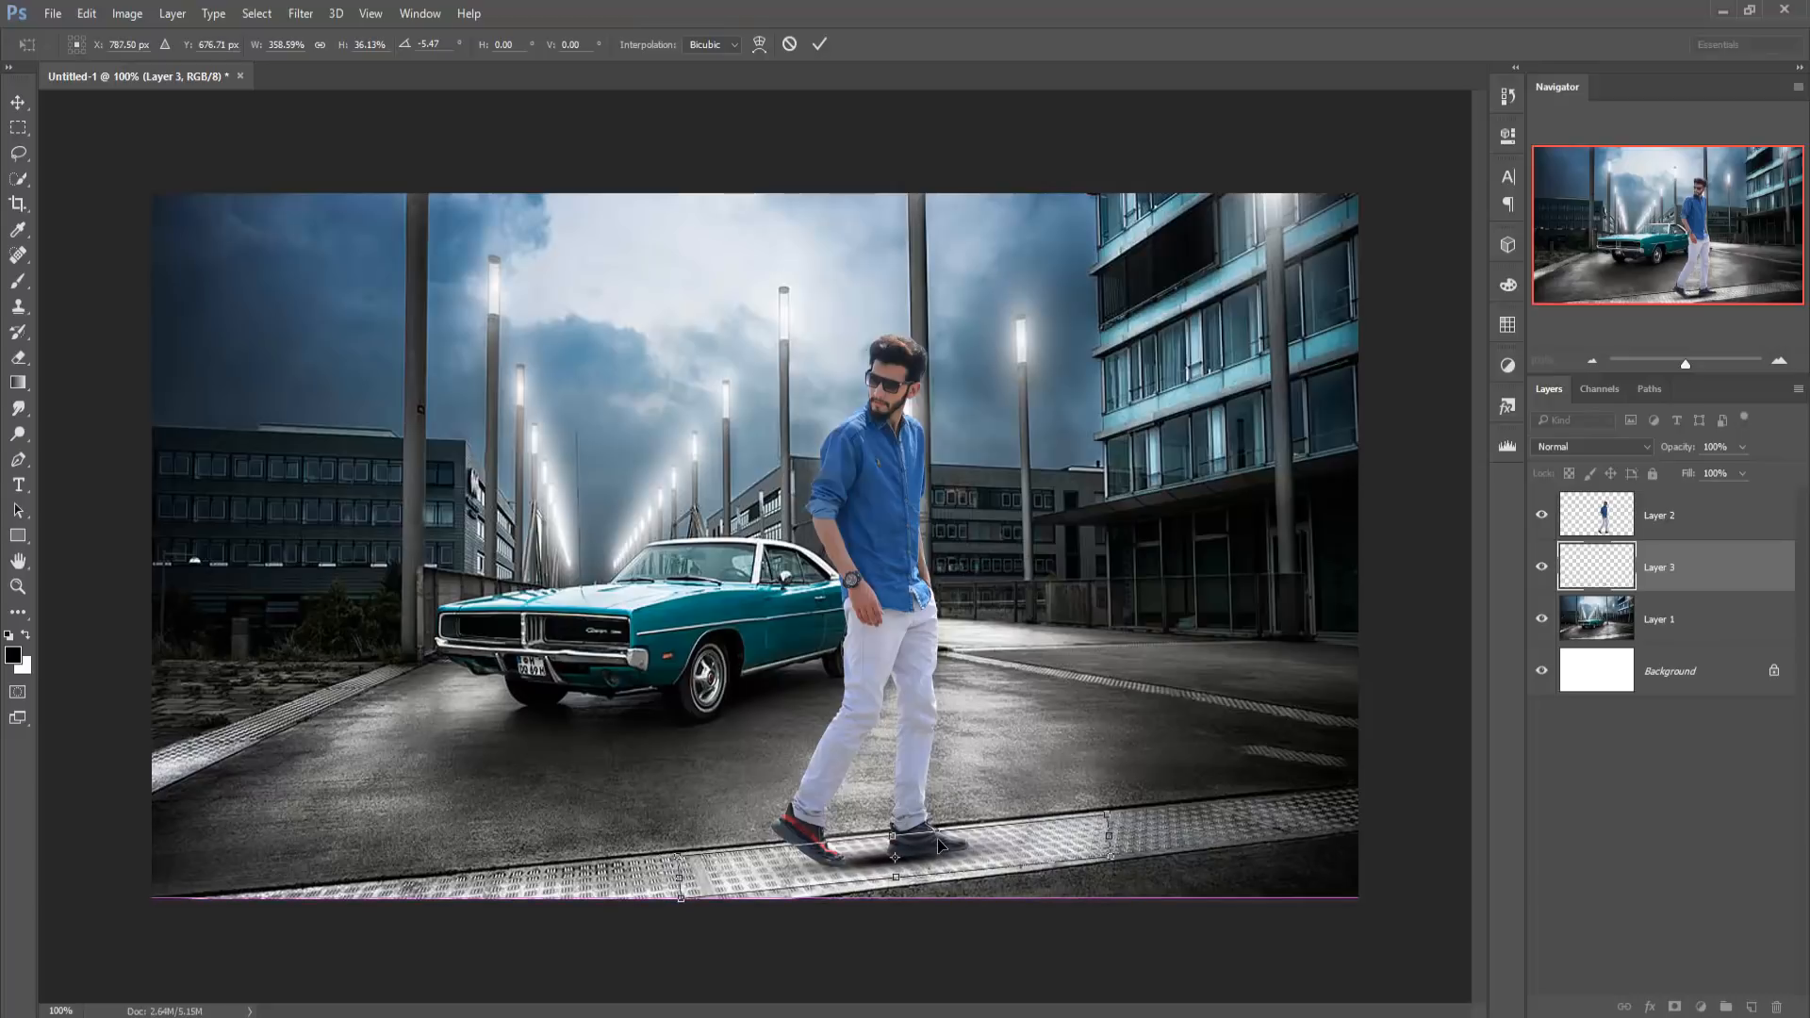
left_click(819, 43)
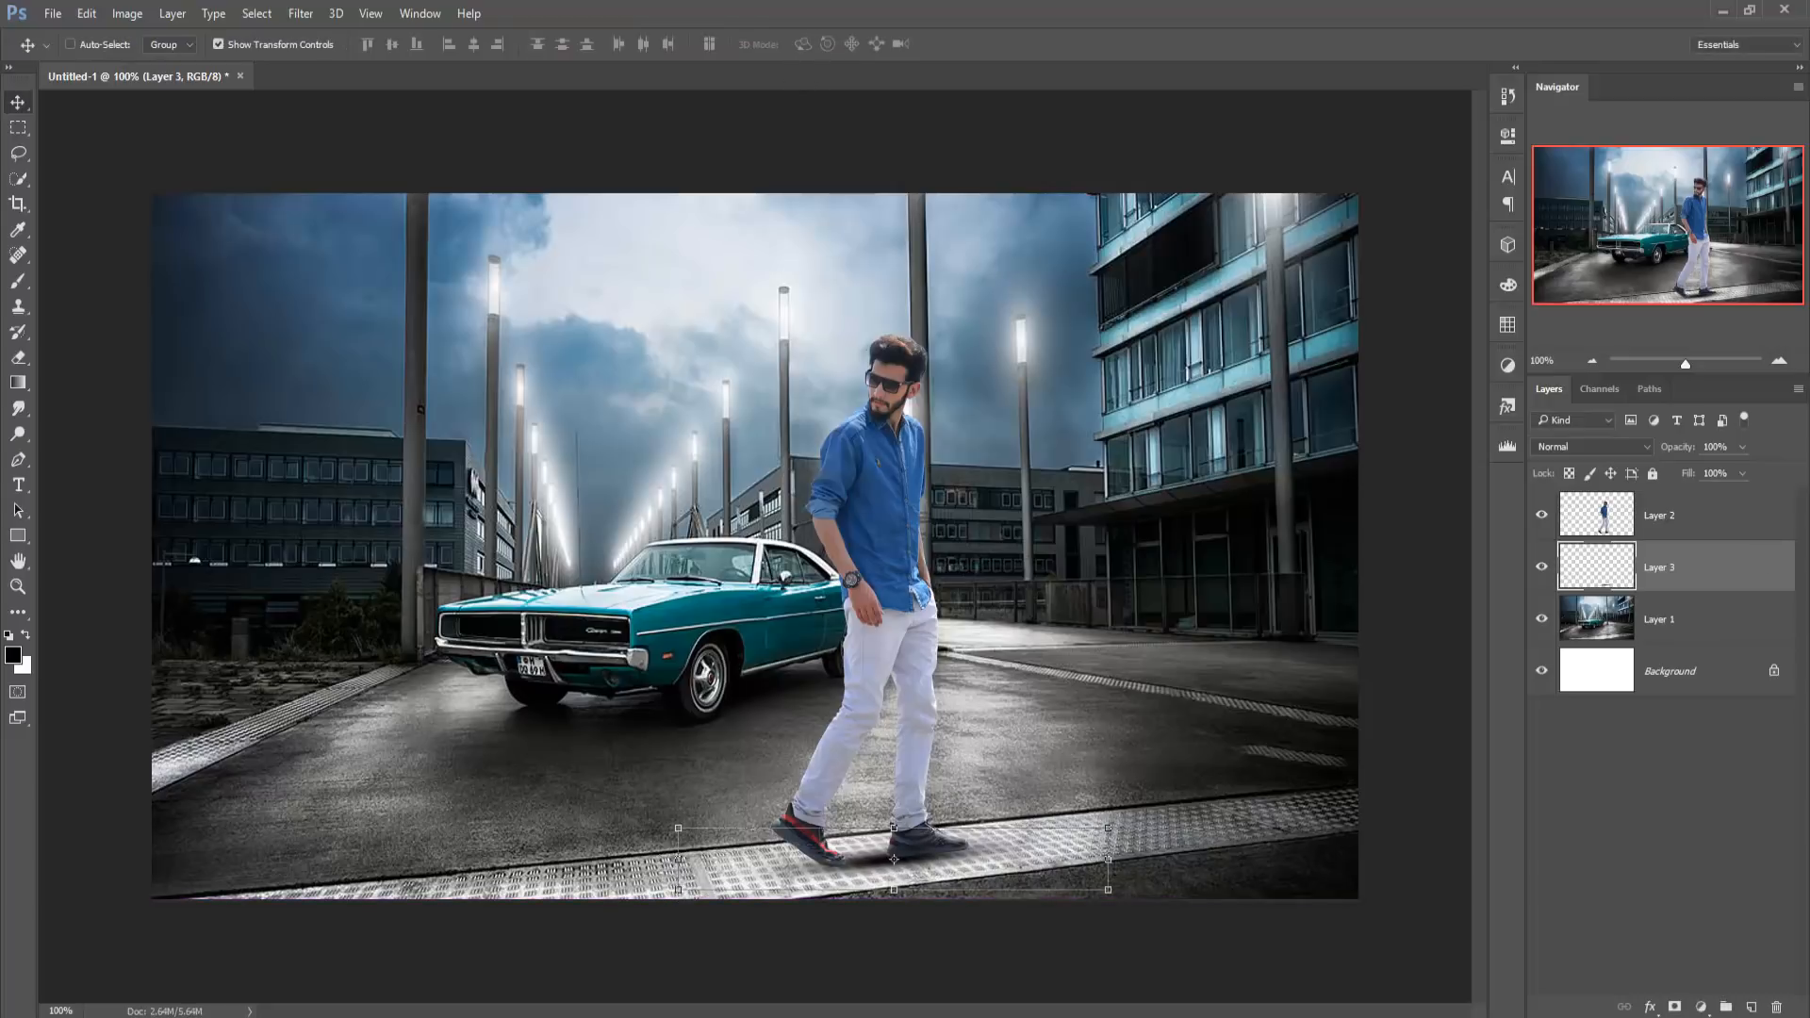
- Duplicate the shadow layer and move the copy beneath the man's rear shoe
right_click(1688, 567)
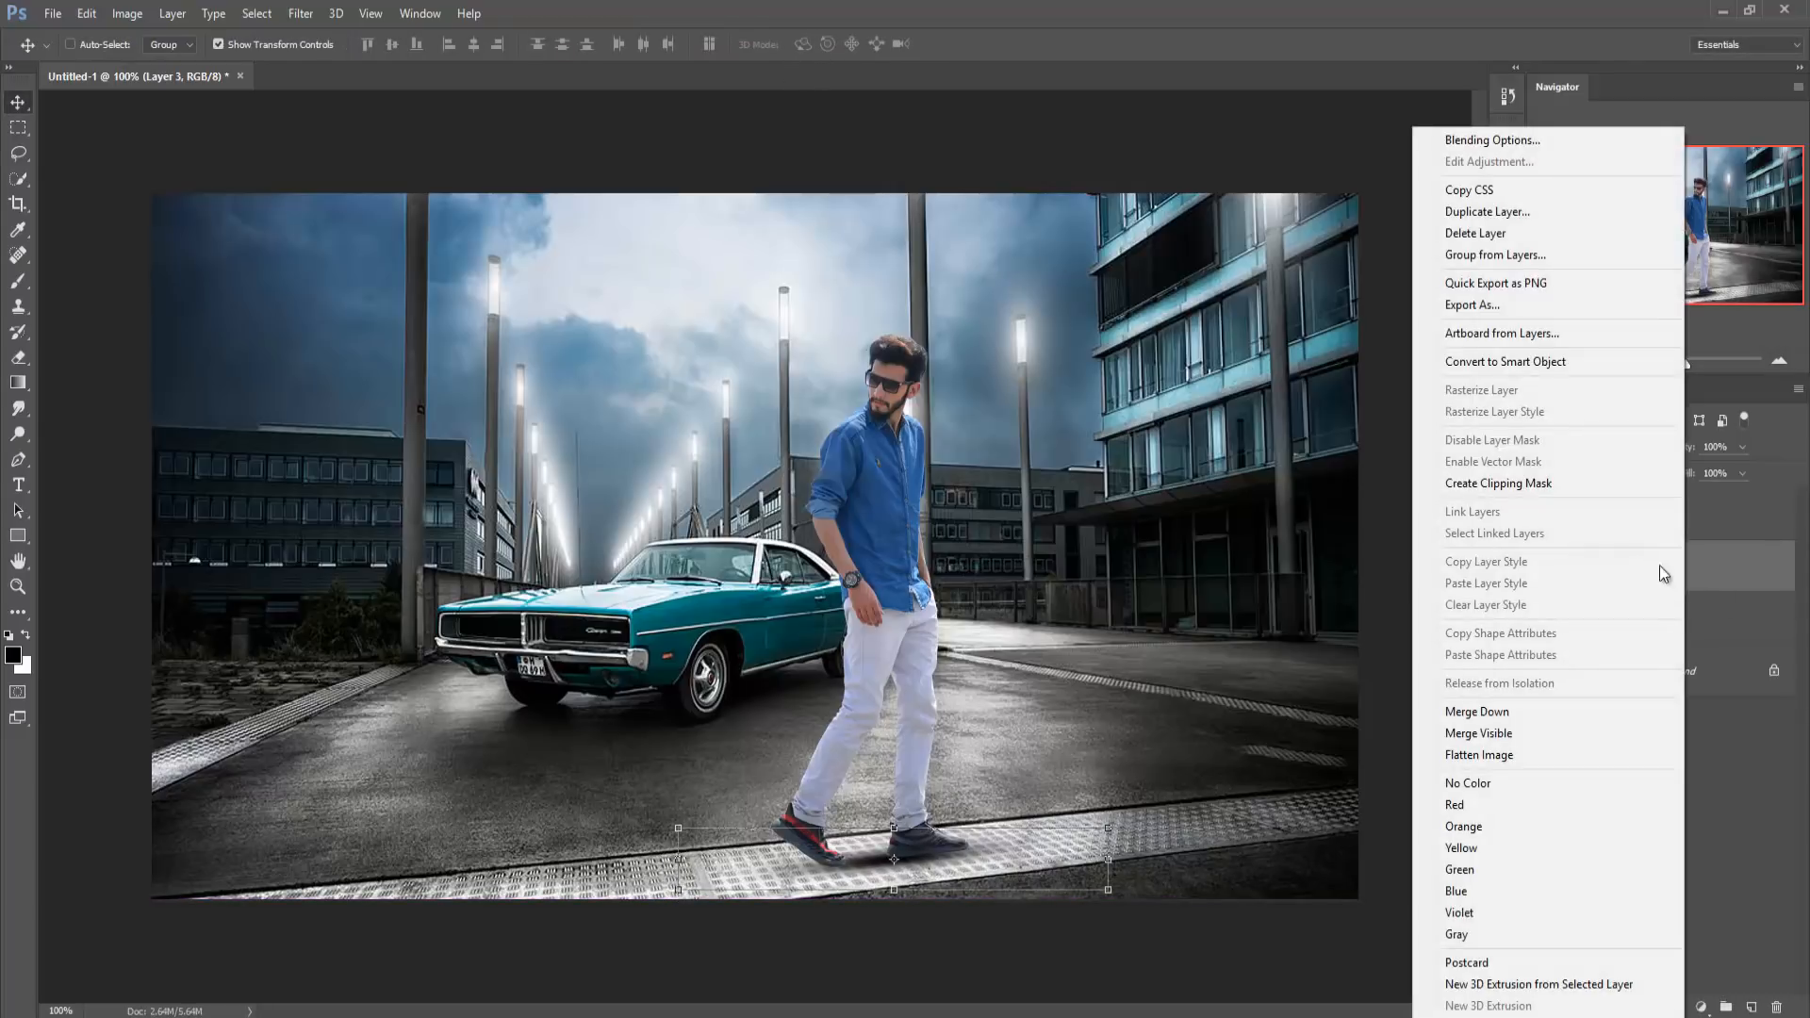
left_click(1497, 213)
left_click(1066, 321)
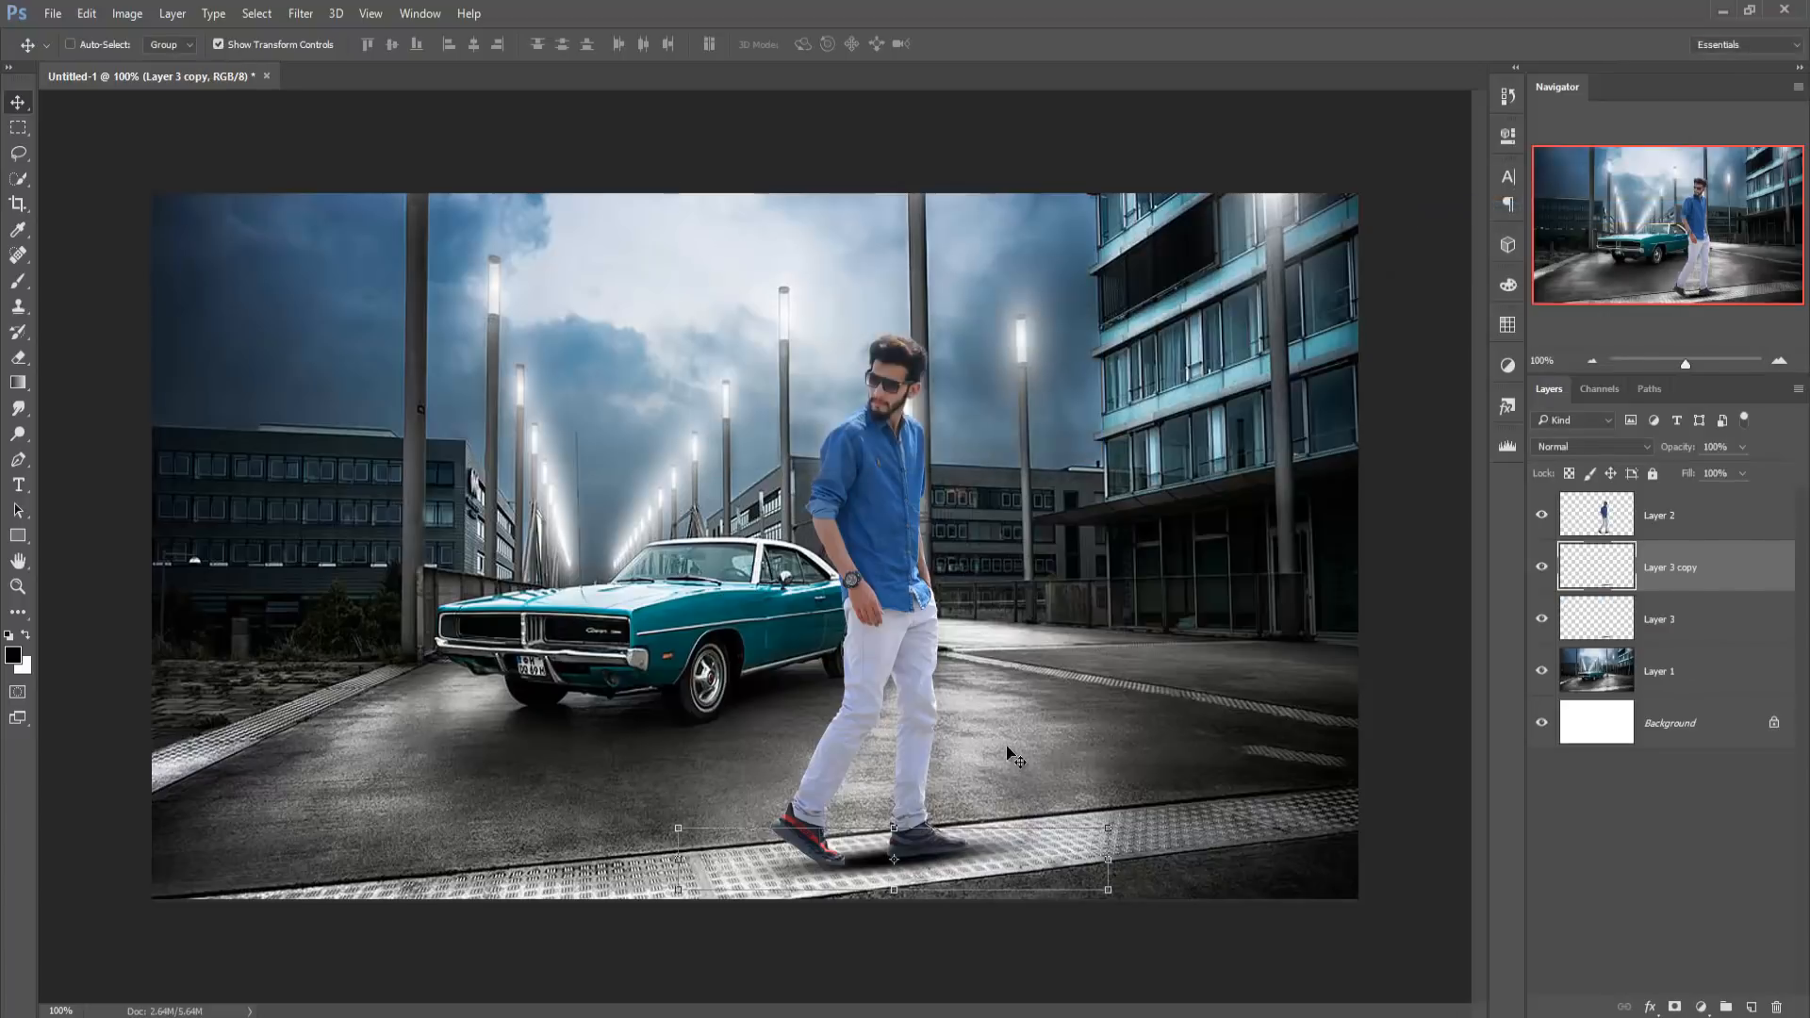
left_click_drag(950, 852, 829, 868)
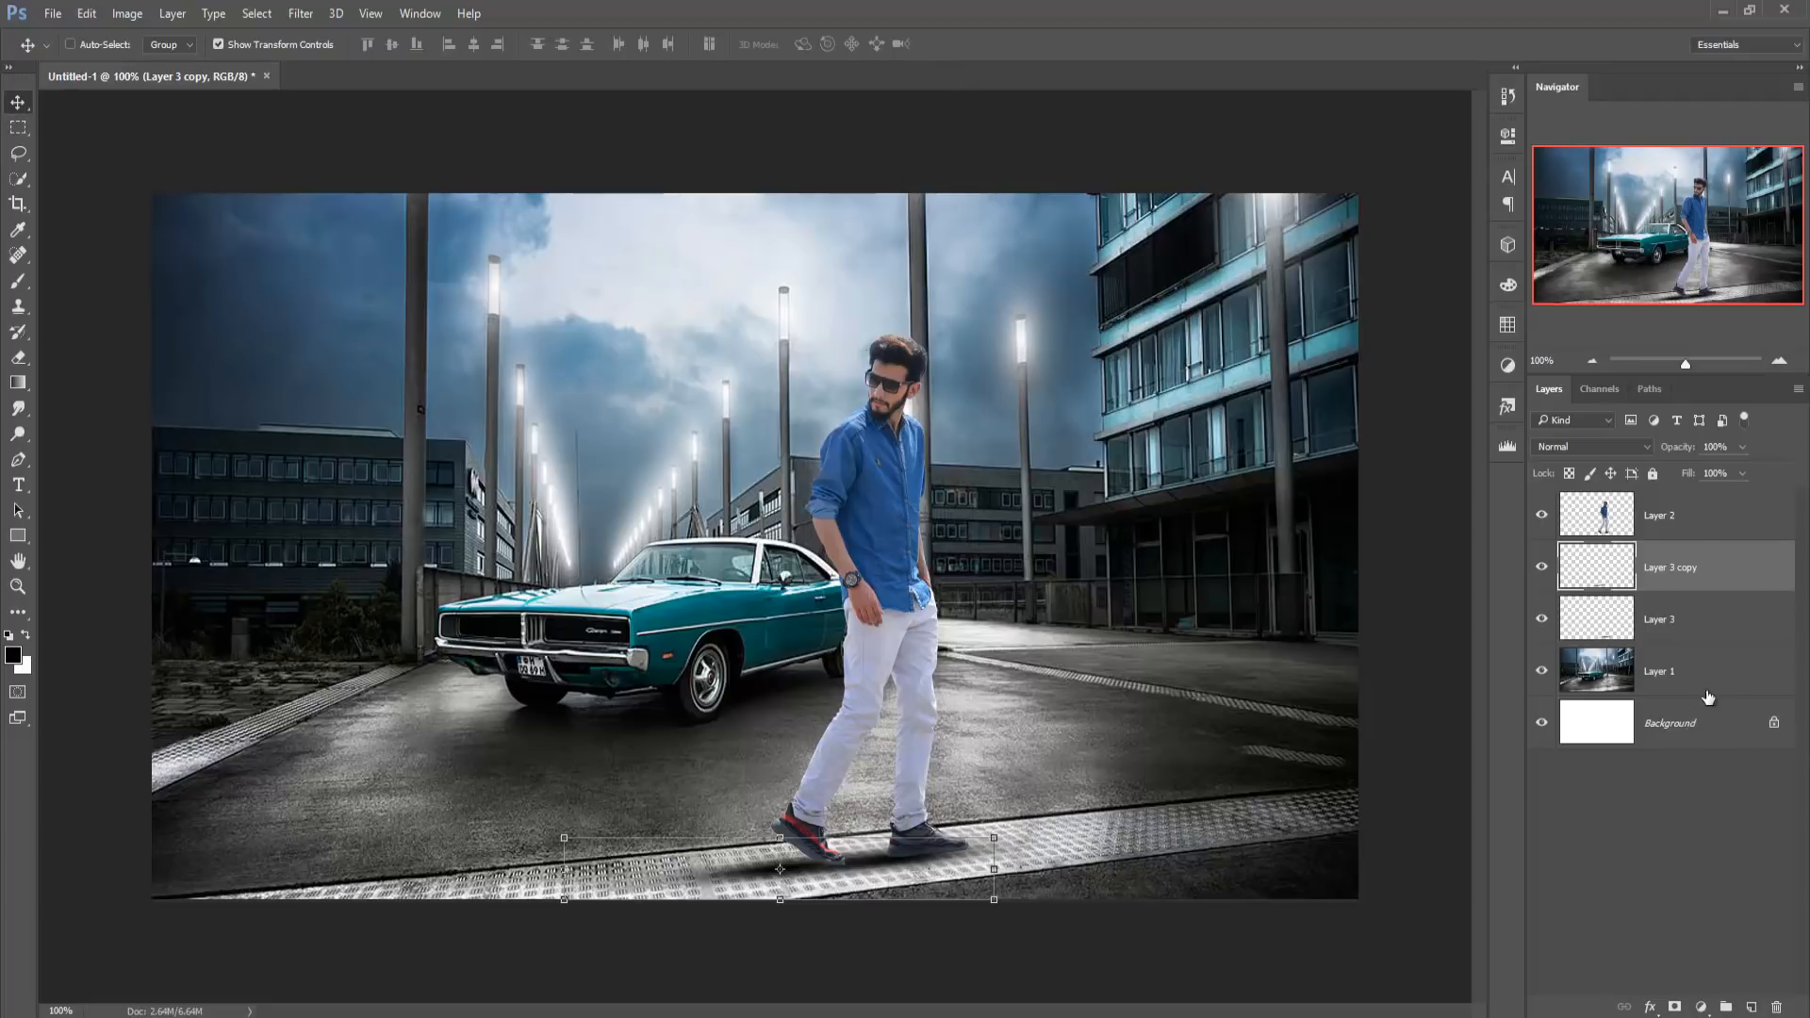
- Scale the man and both shadow layers together to about 106% and shift them slightly upward
left_click(1694, 518)
left_click(1660, 617, "shift")
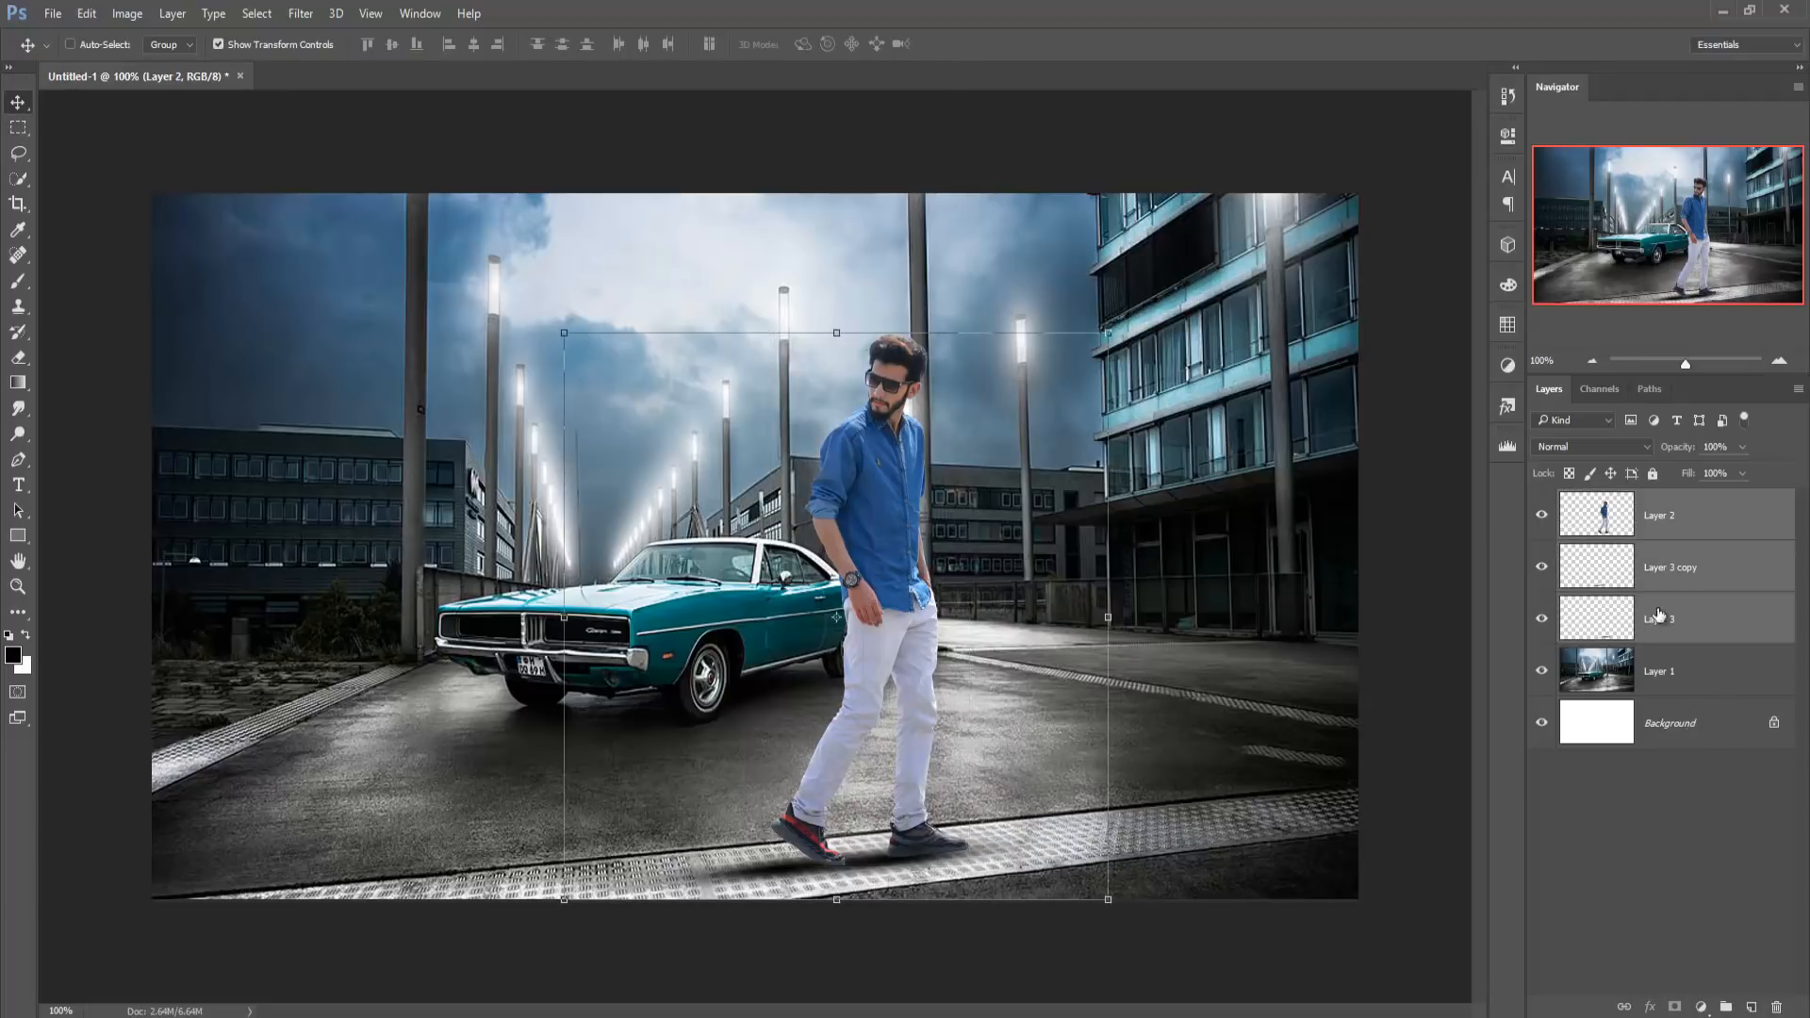
left_click_drag(1109, 330, 1125, 315)
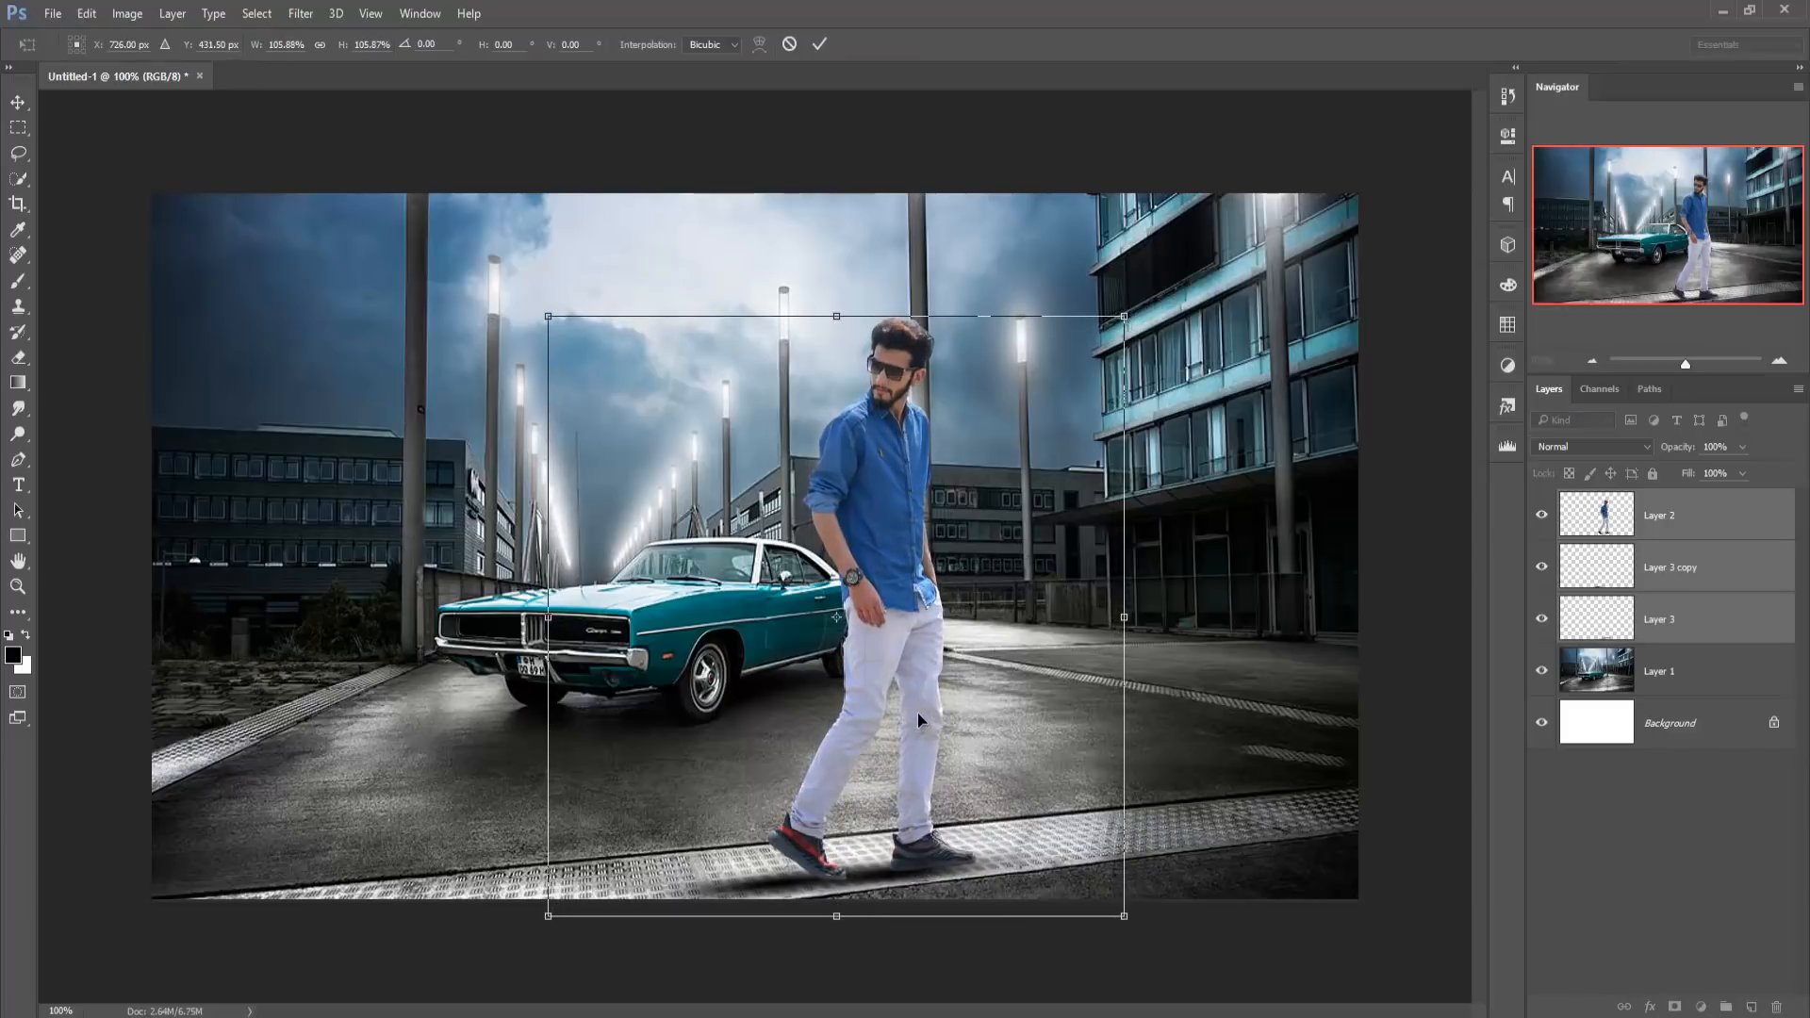
left_click_drag(918, 716, 914, 729)
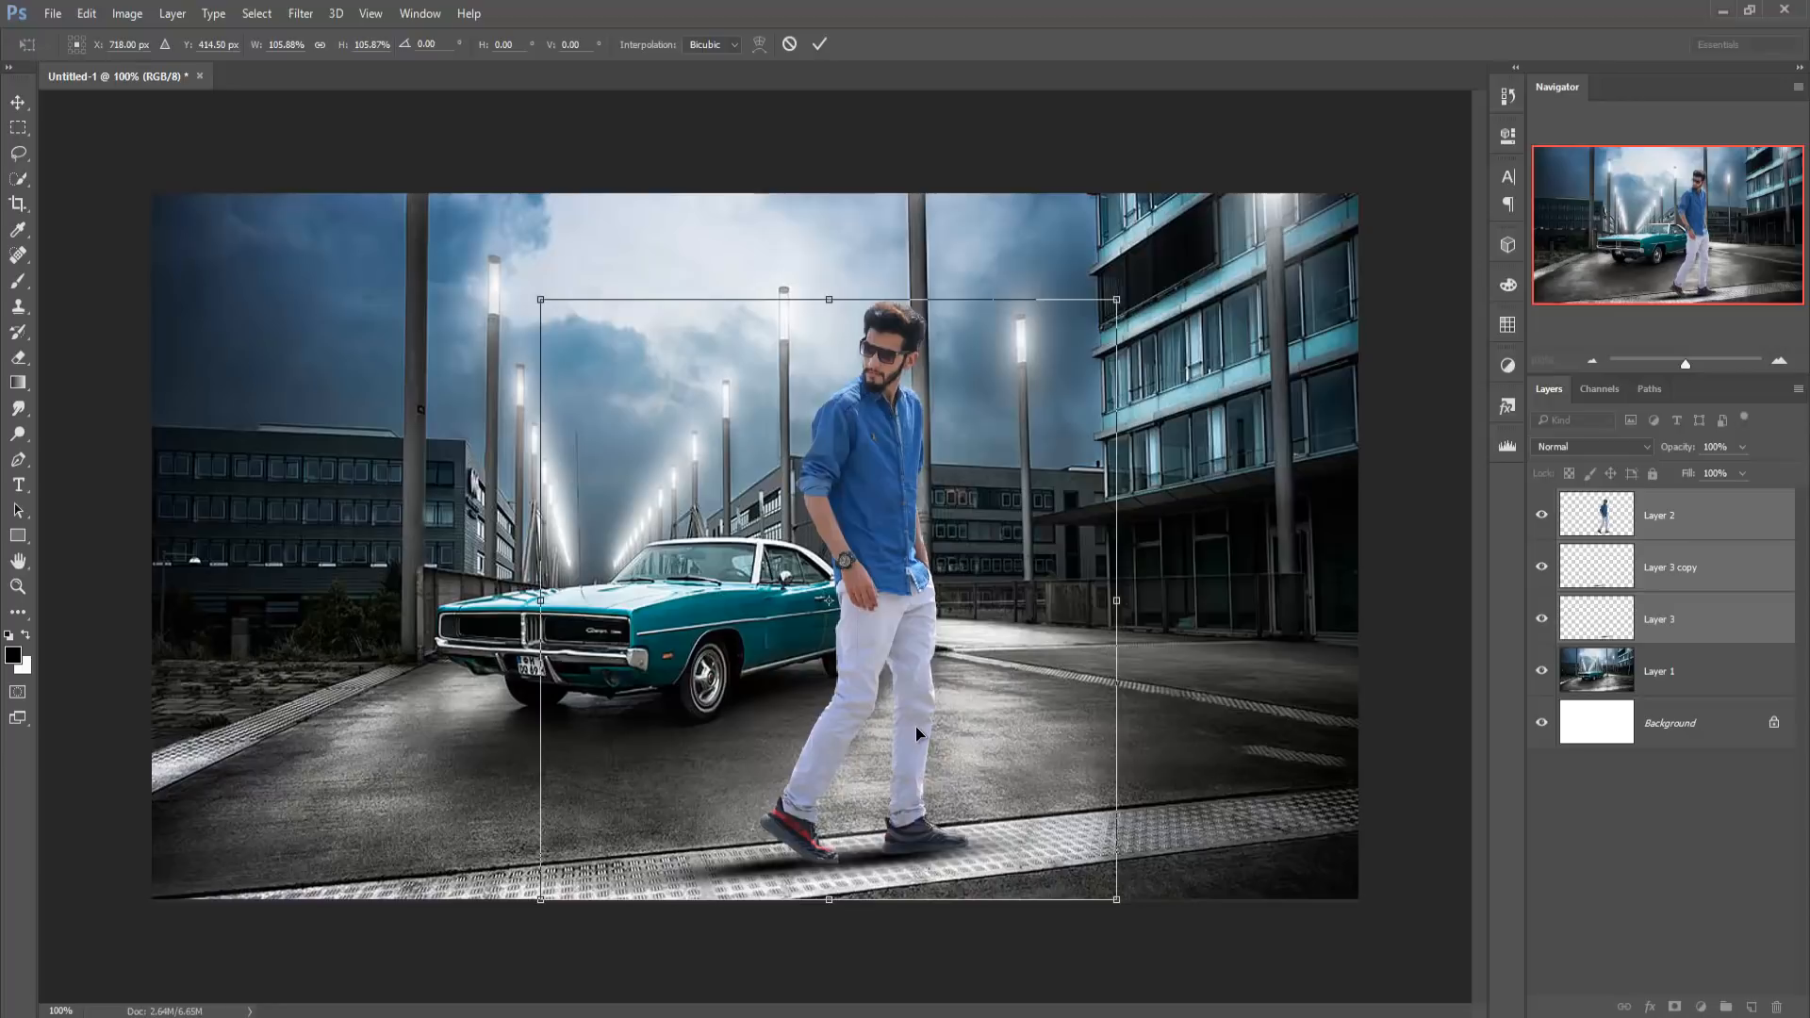
left_click(816, 44)
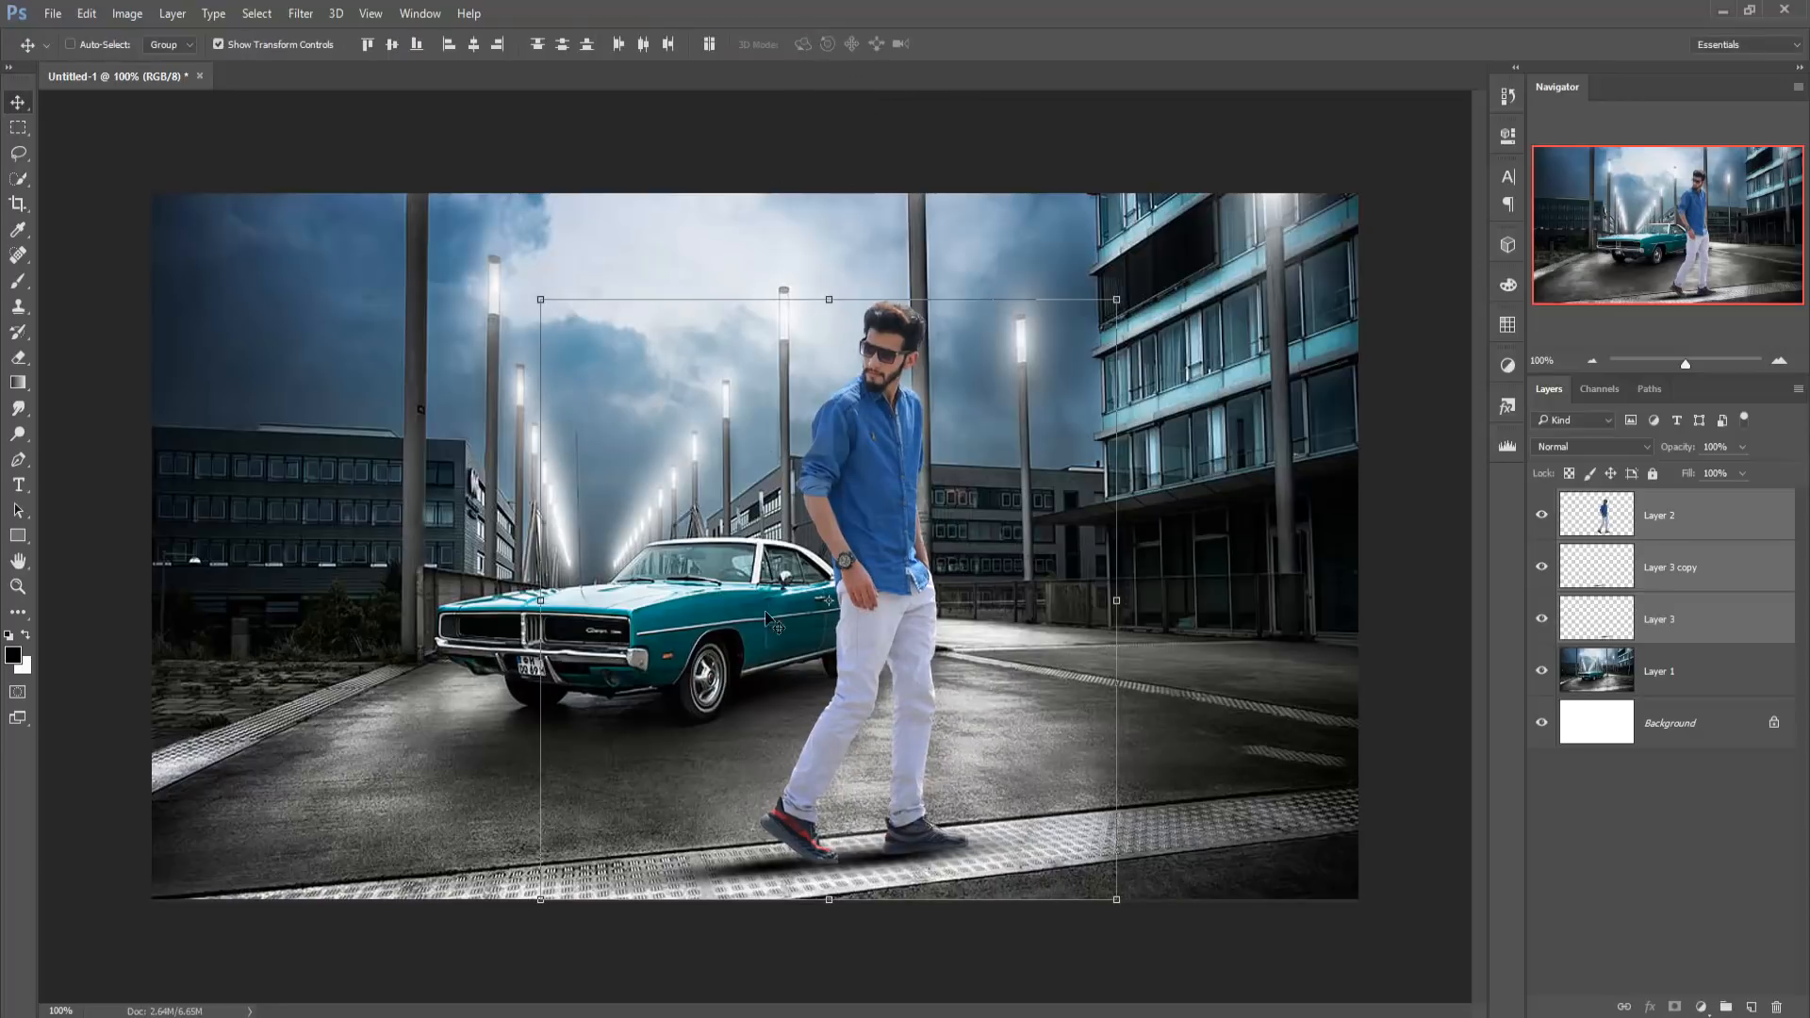
- Nudge the man with his shadows slightly right and shift the Layer 1 background left, so the car stands clear of him
left_click_drag(766, 618, 710, 609)
left_click(815, 594, "ctrl")
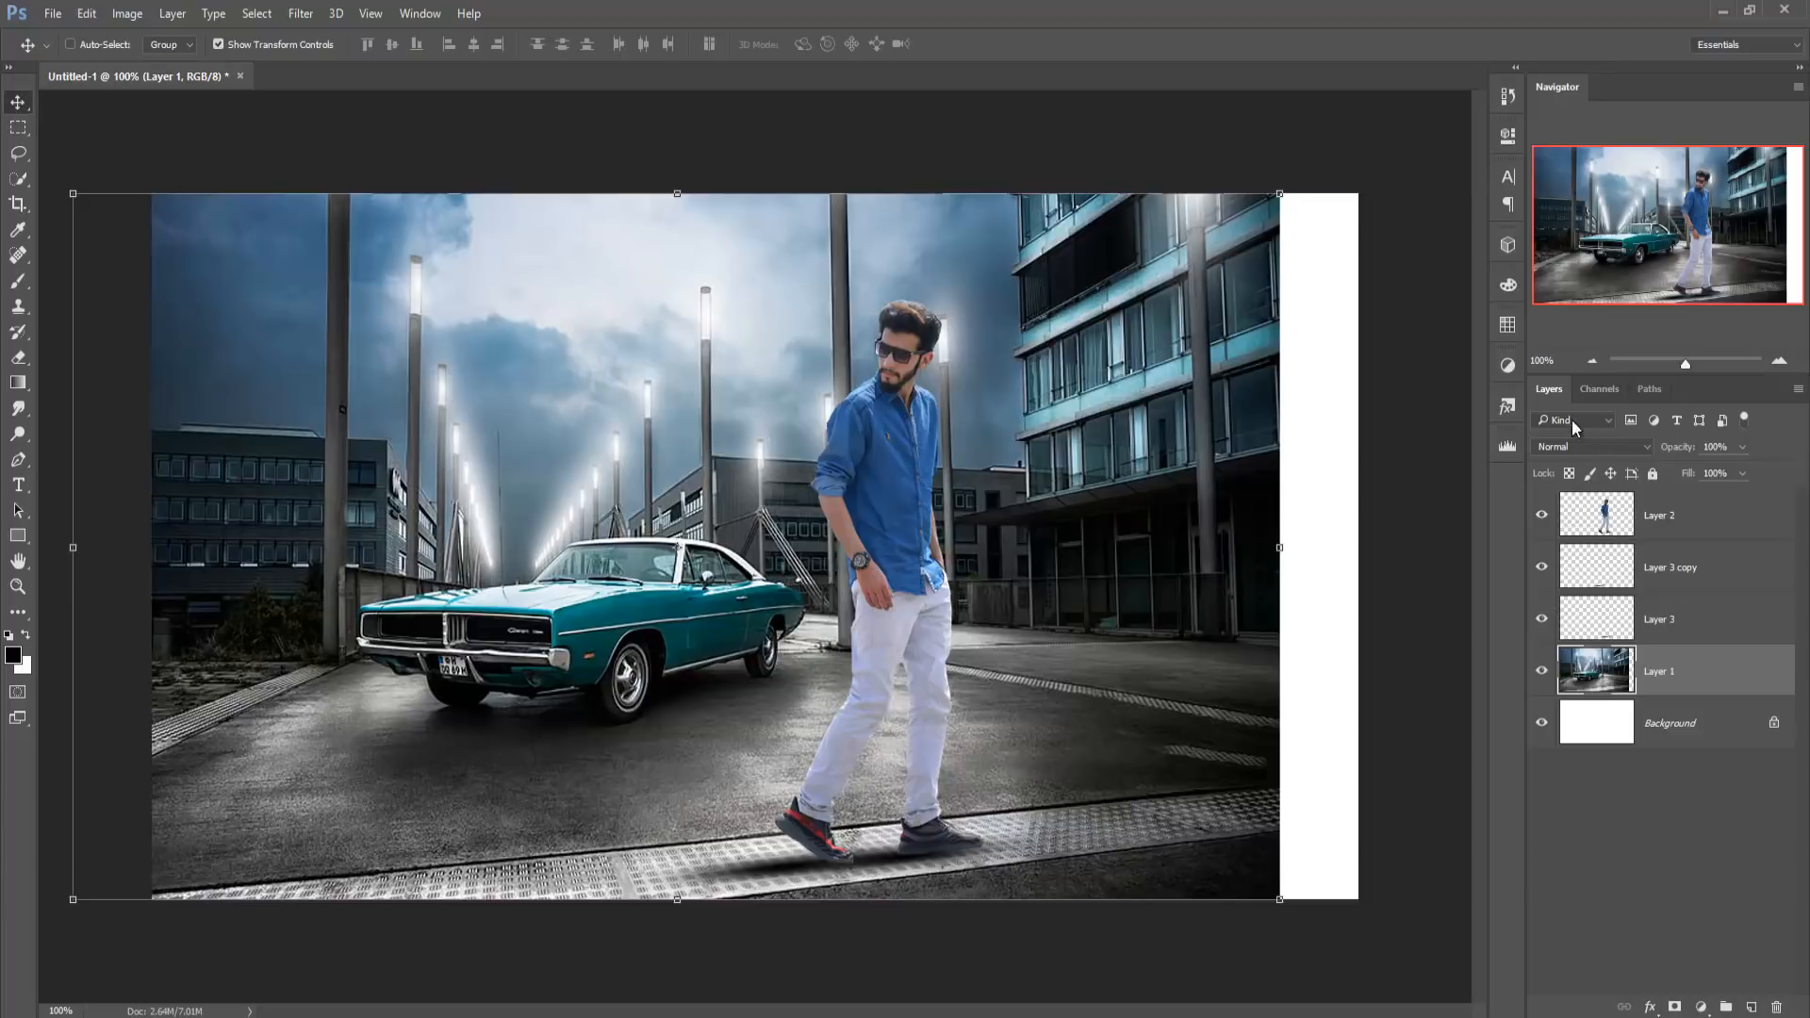
- Select the blank strip along the right edge of Layer 1, fill it with Content-Aware at 100% opacity, and deselect
left_click(18, 127)
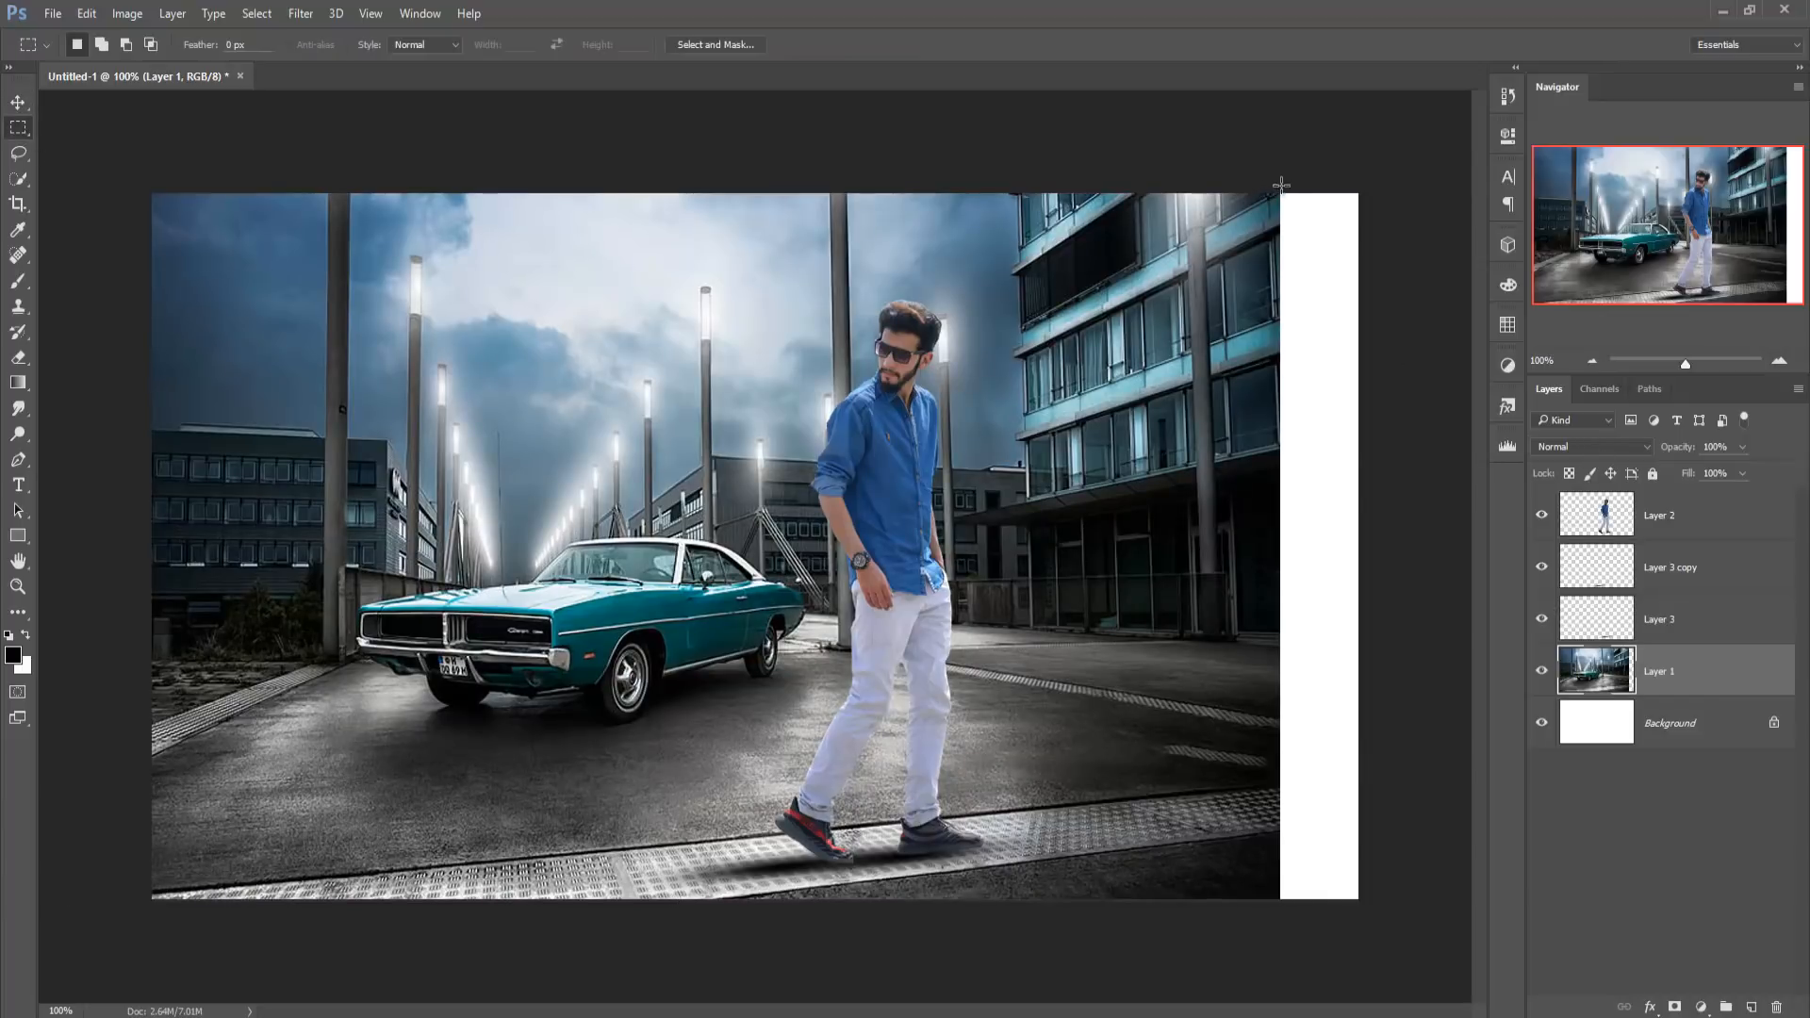
left_click_drag(1277, 193, 1482, 884)
left_click(85, 13)
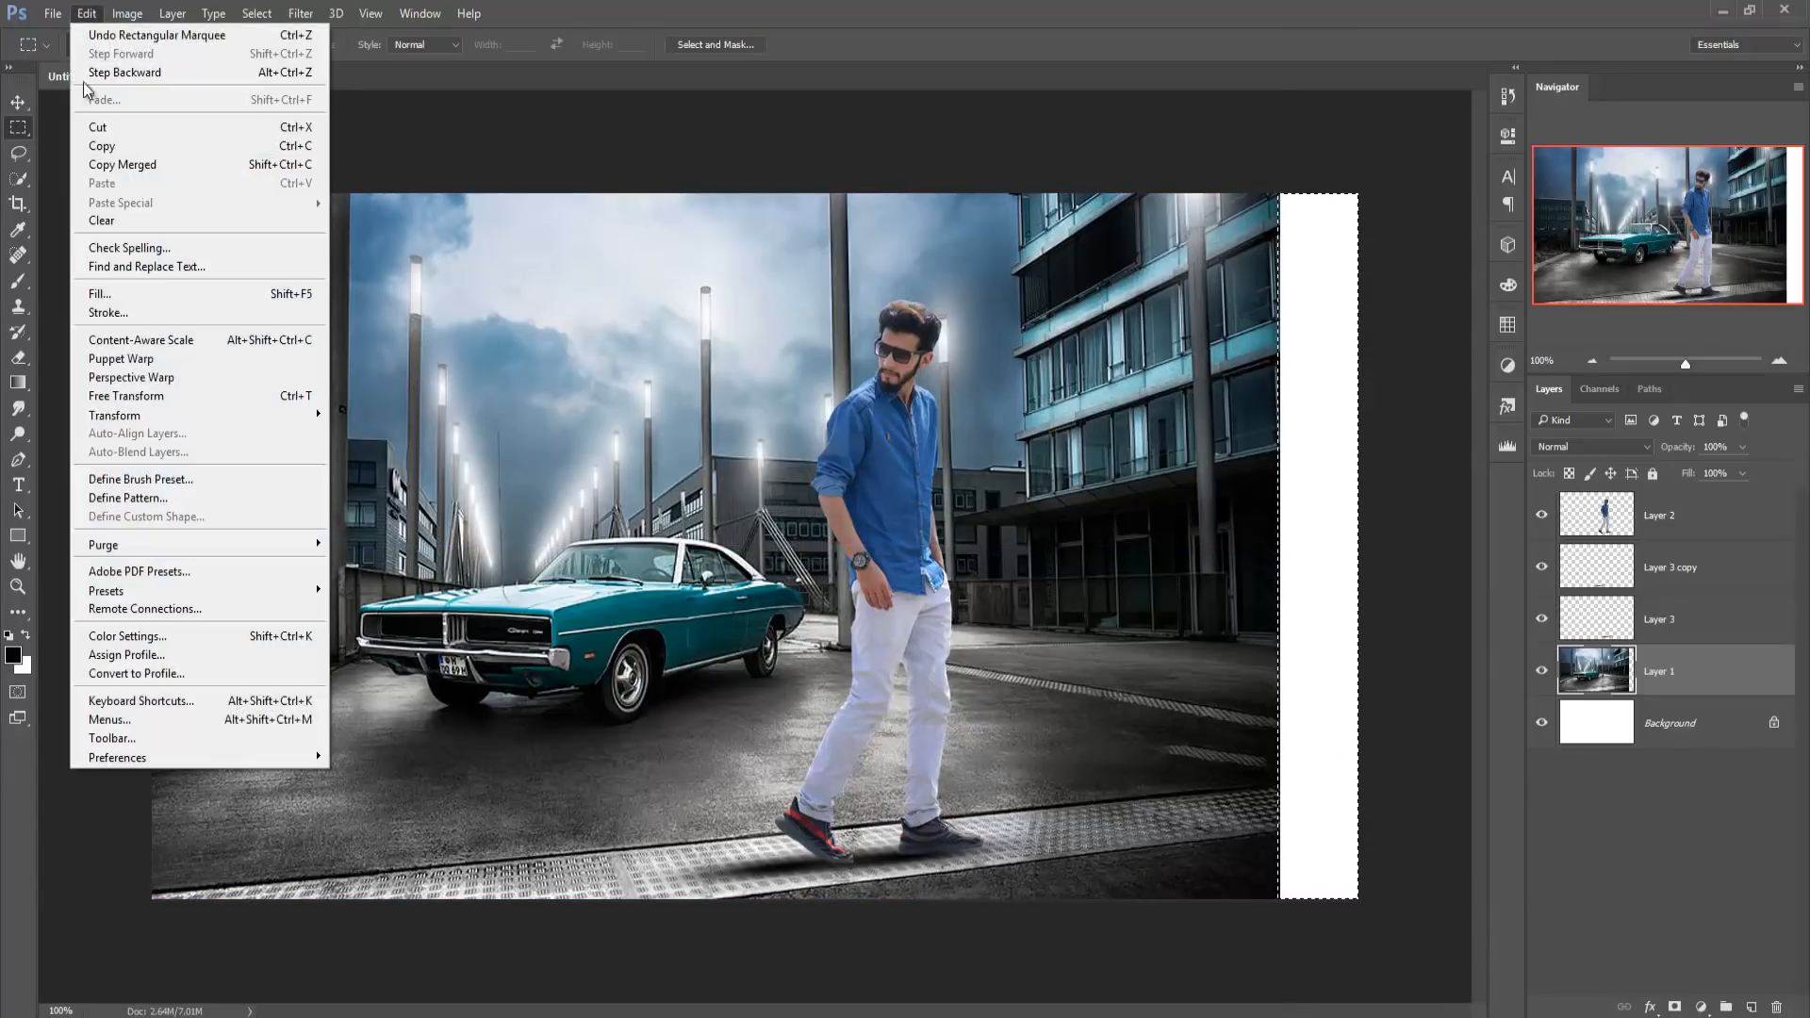
left_click(98, 297)
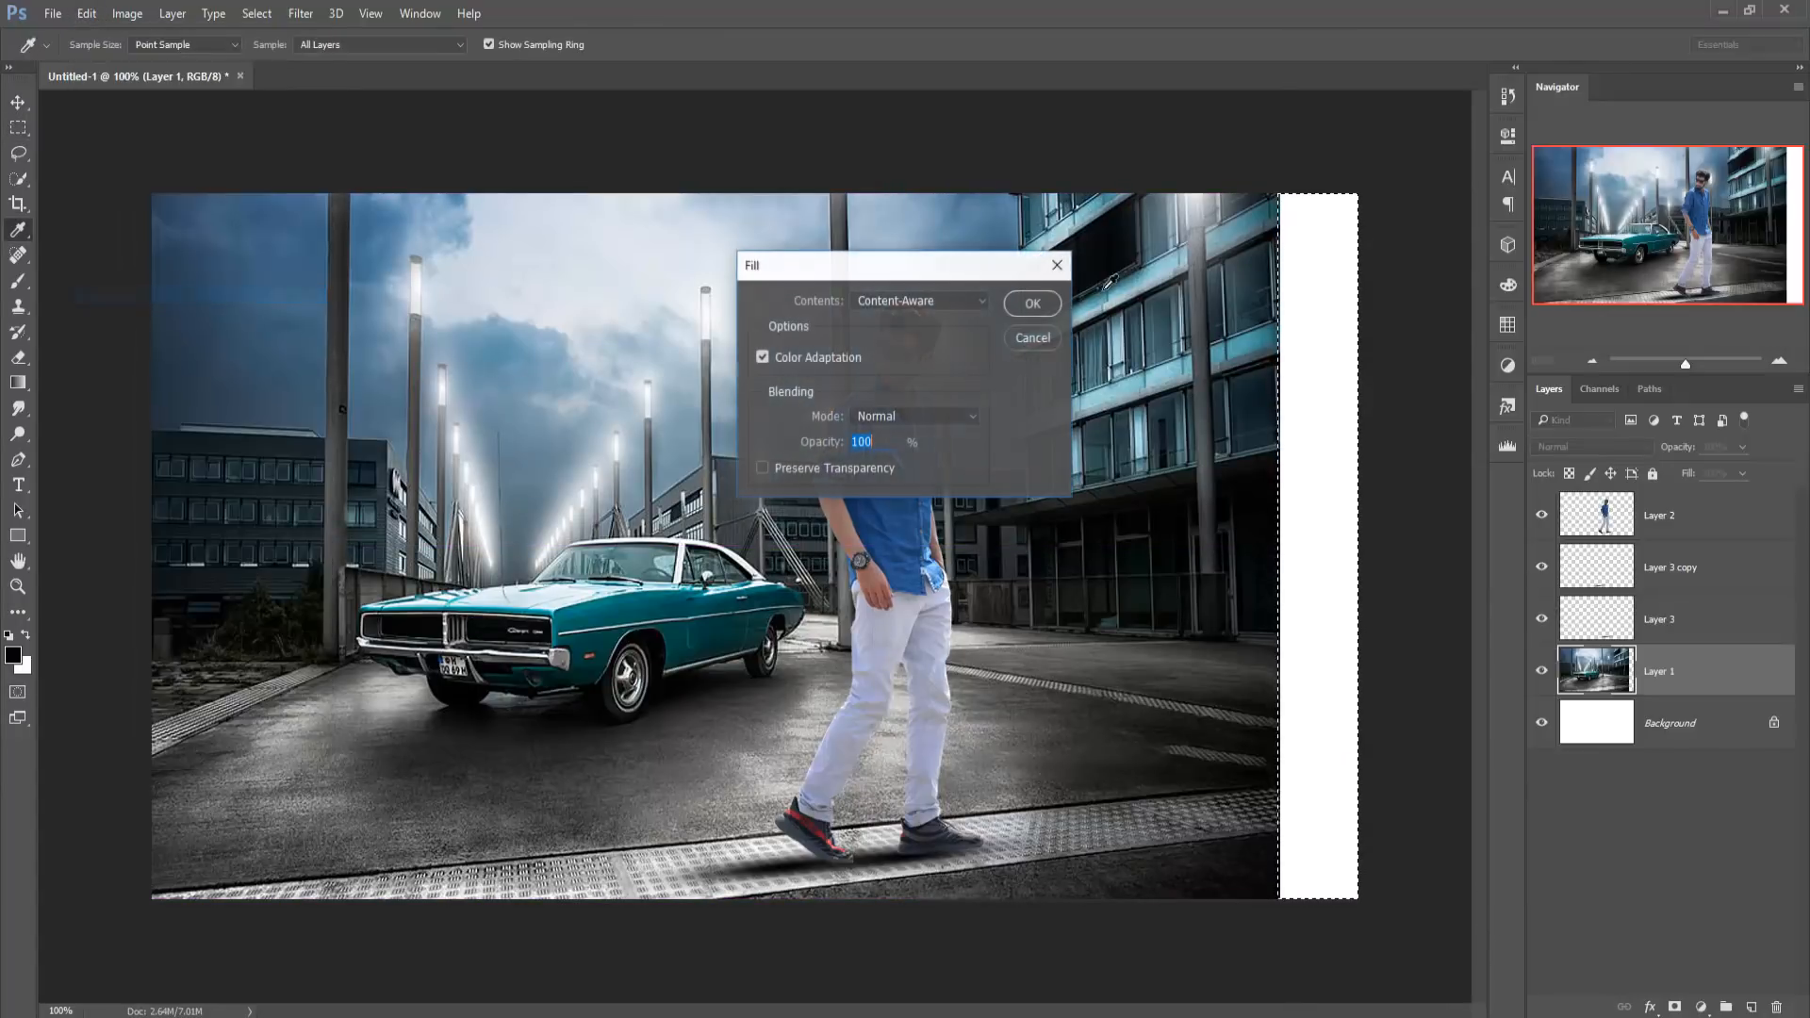
left_click(1035, 300)
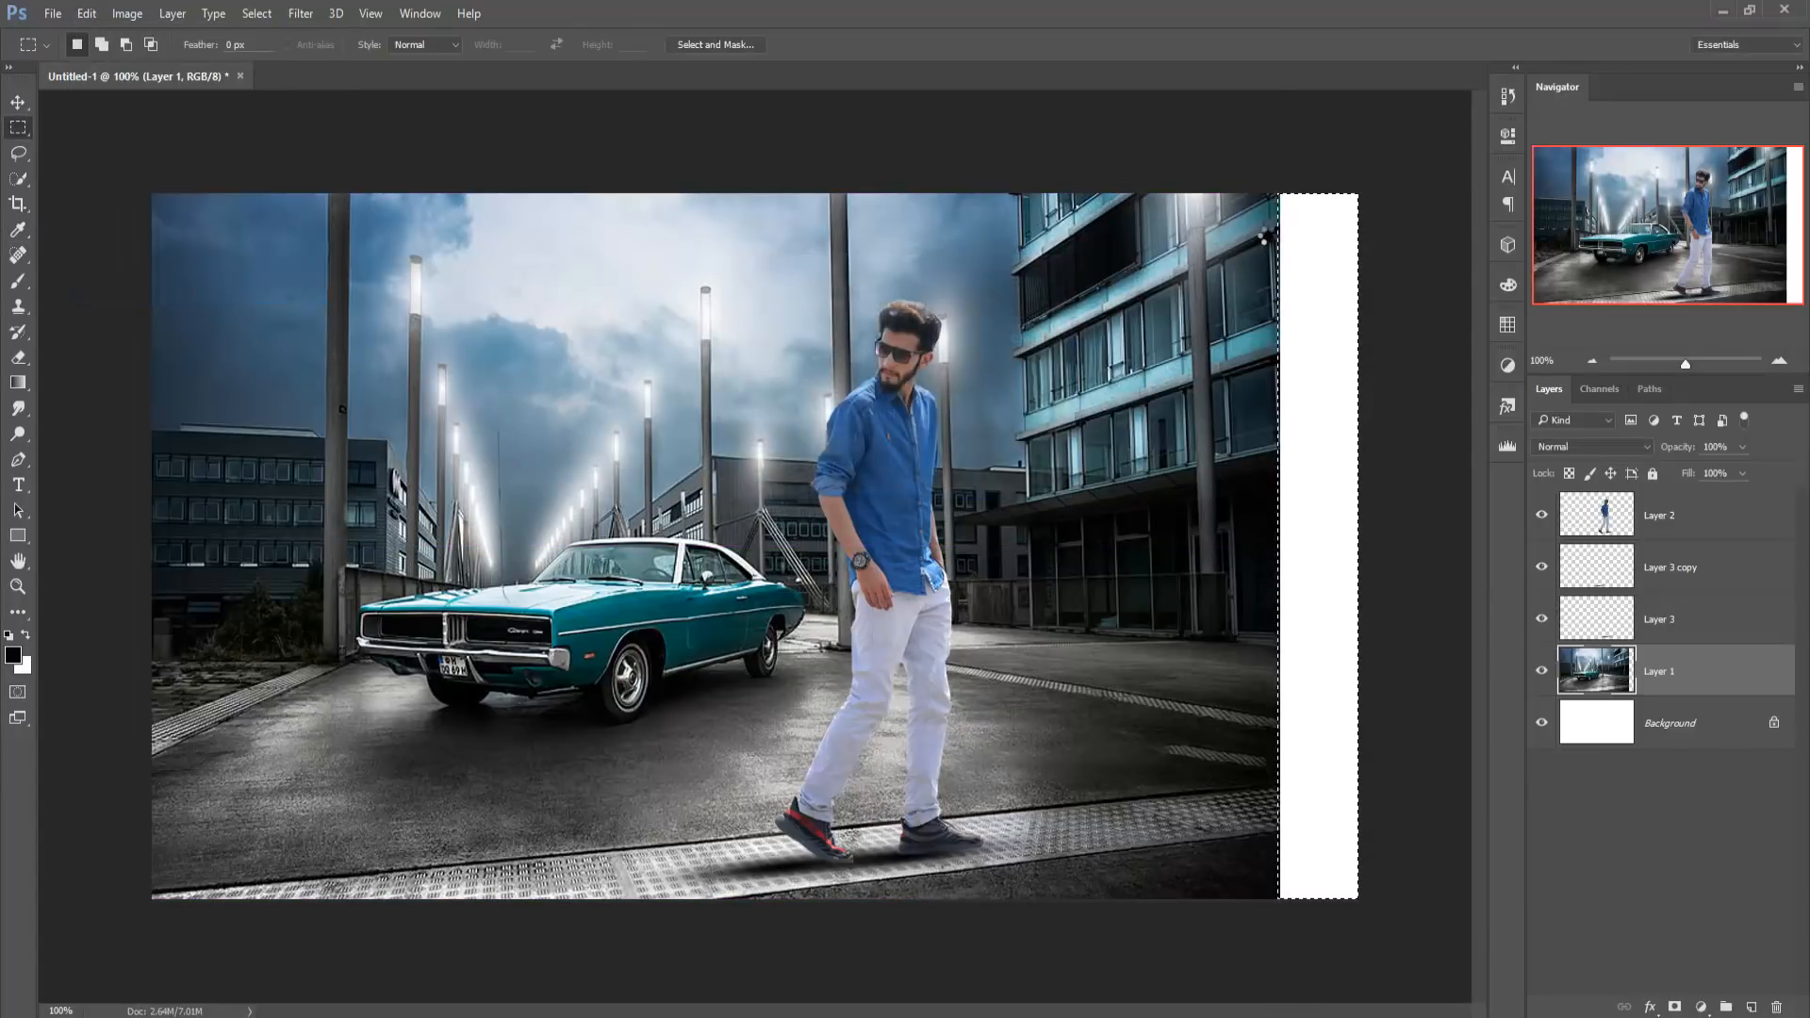
left_click(259, 13)
left_click(266, 53)
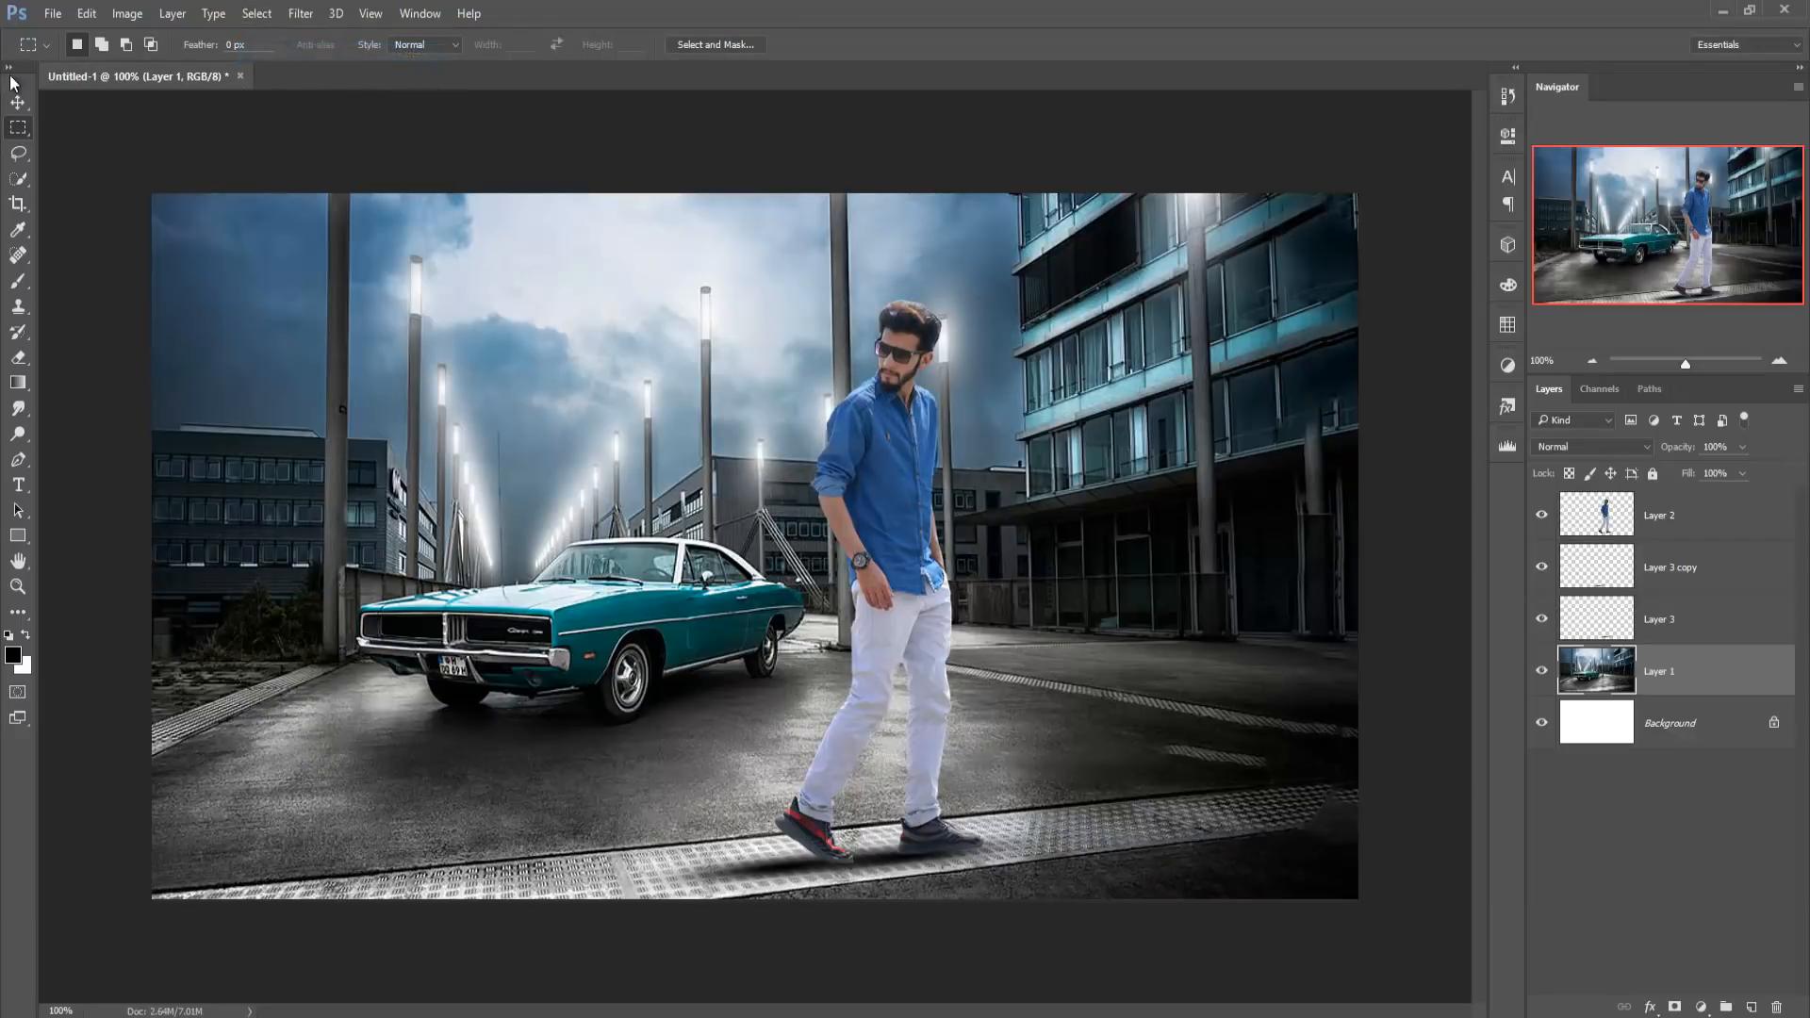
- Add a new empty layer directly above the Layer 1 background, beneath the man and his shadow layers
left_click(18, 102)
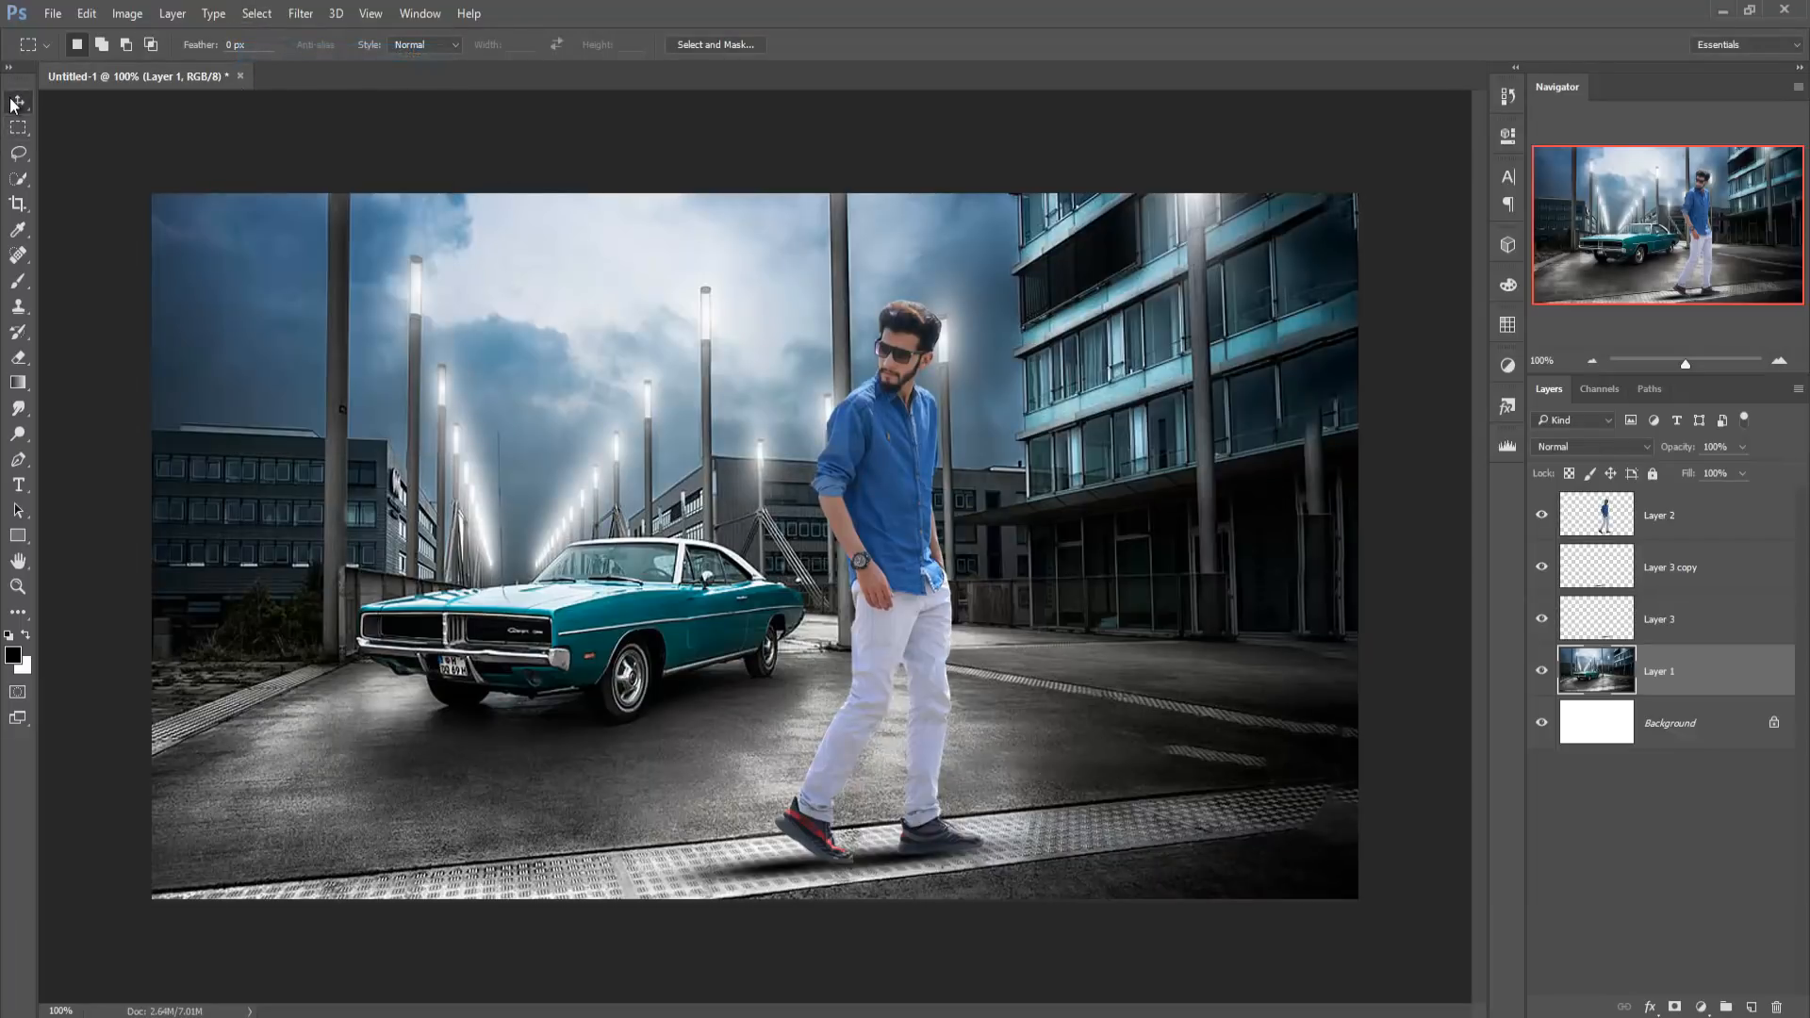
left_click(1695, 571)
left_click(1705, 520)
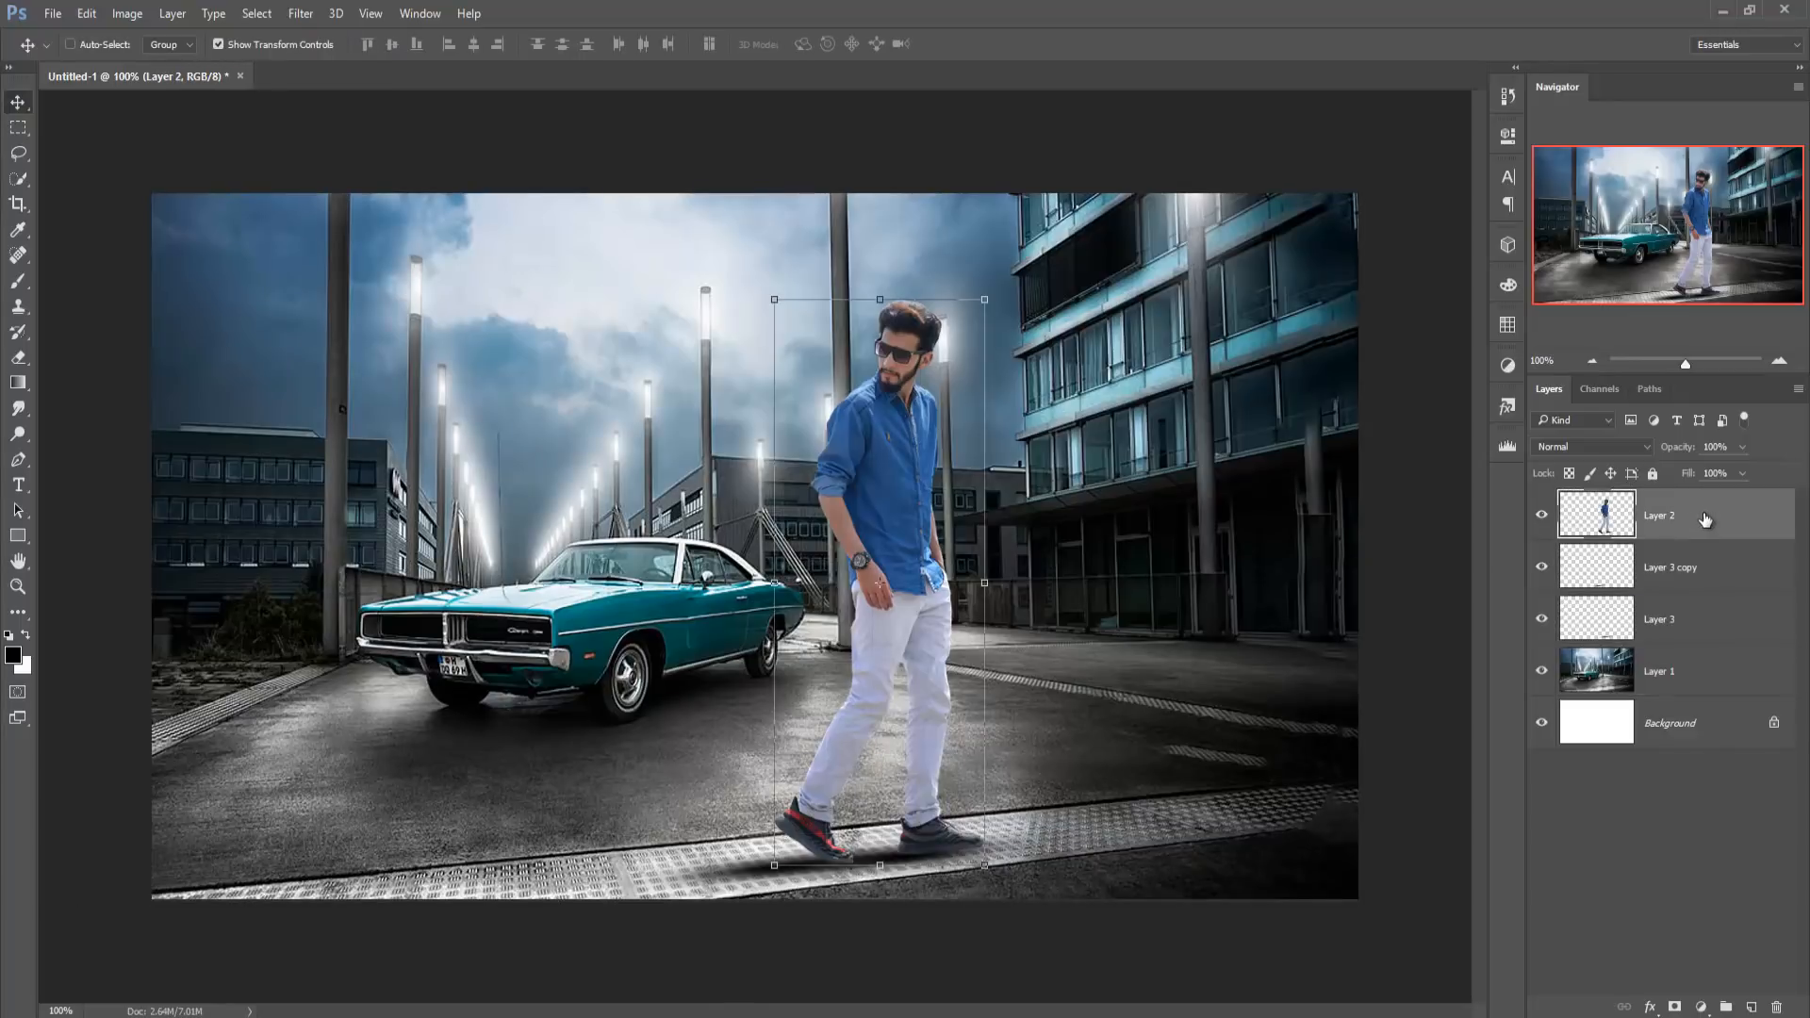
left_click(1690, 669)
left_click(1752, 1005)
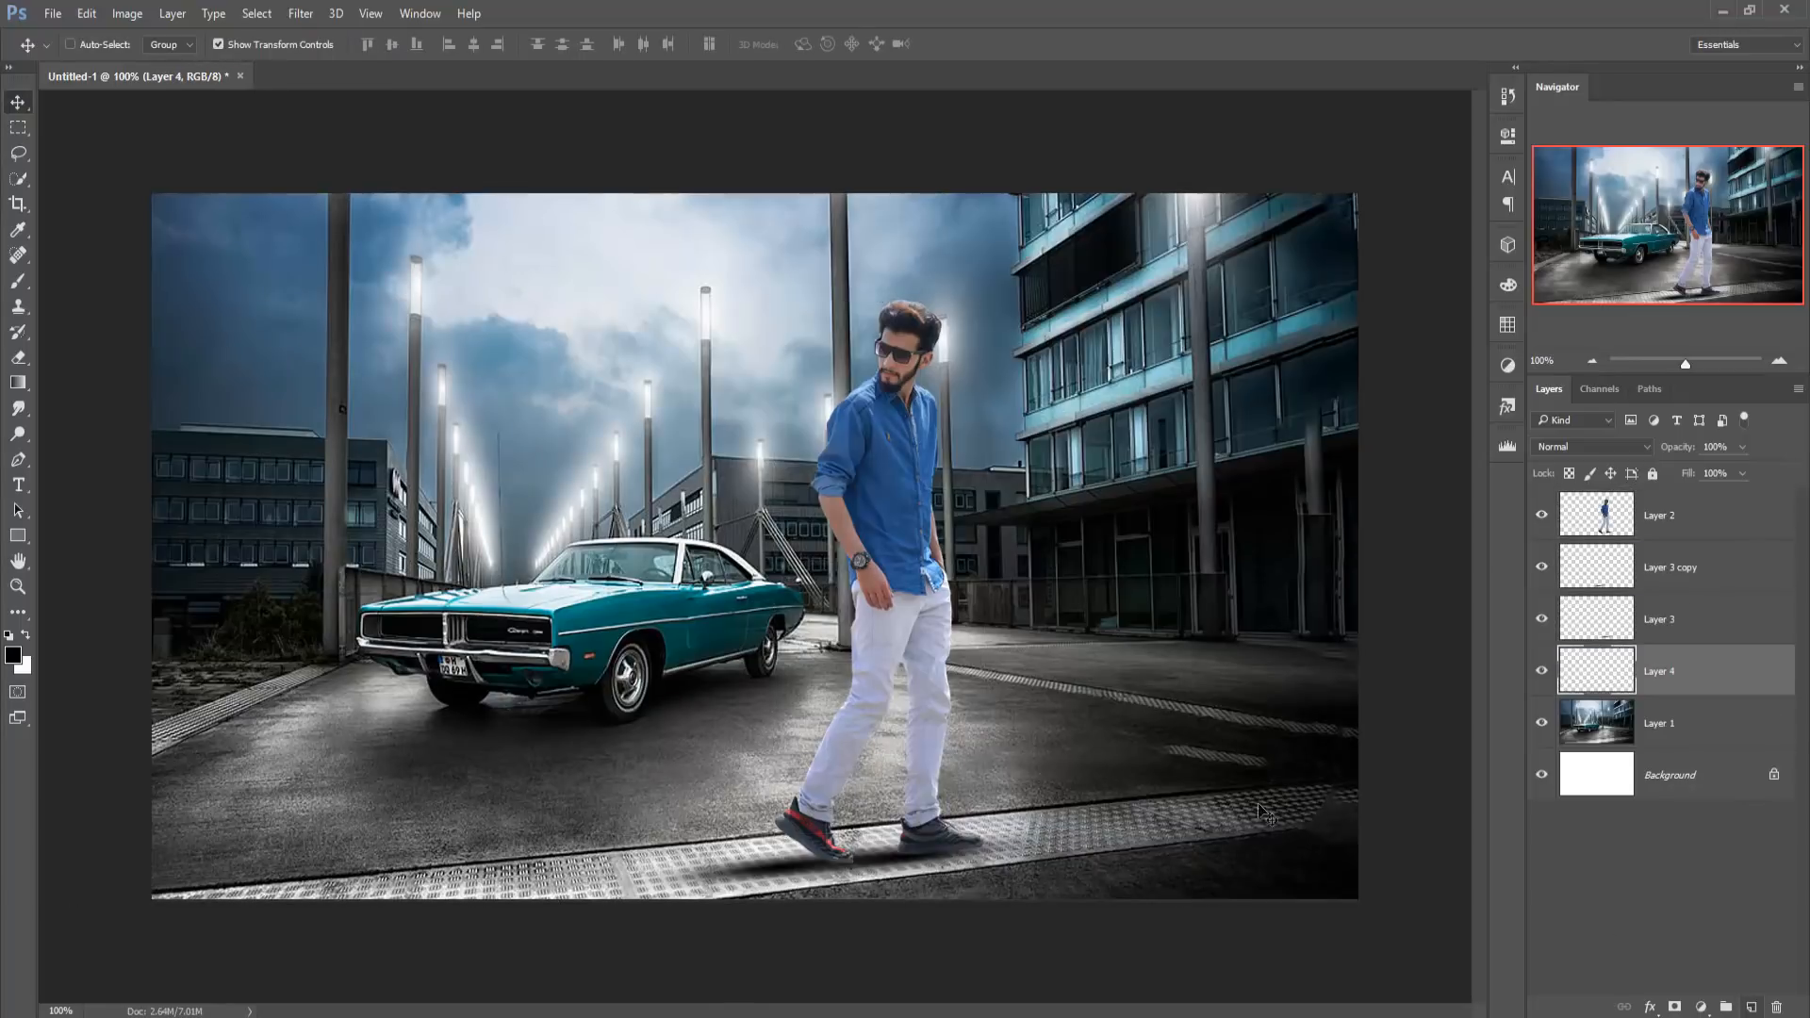
- Paint a soft white glow behind the man's torso on the new layer with a brush enlarged to about 400 px
left_click(18, 281)
key("x")
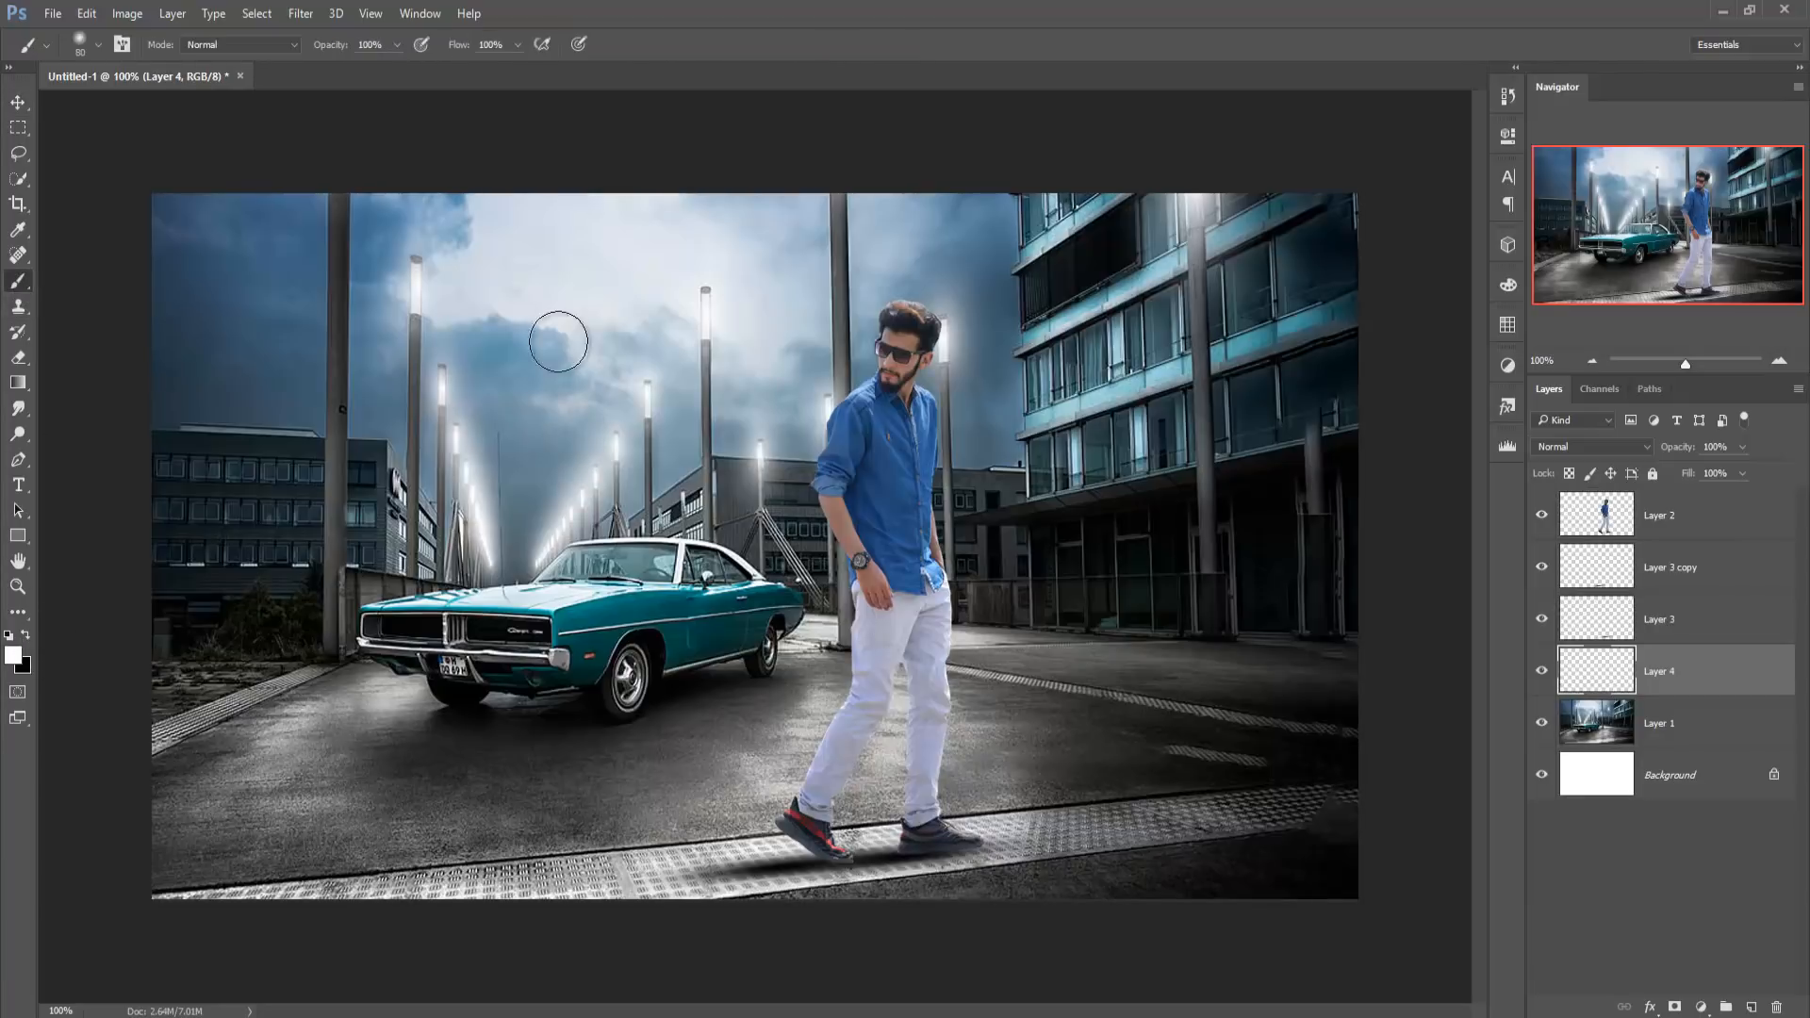
key("bracketright")
key("bracketright")
key("bracketright")
key("bracketright")
key("bracketright")
key("bracketright")
key("bracketright")
key("bracketright")
key("bracketright")
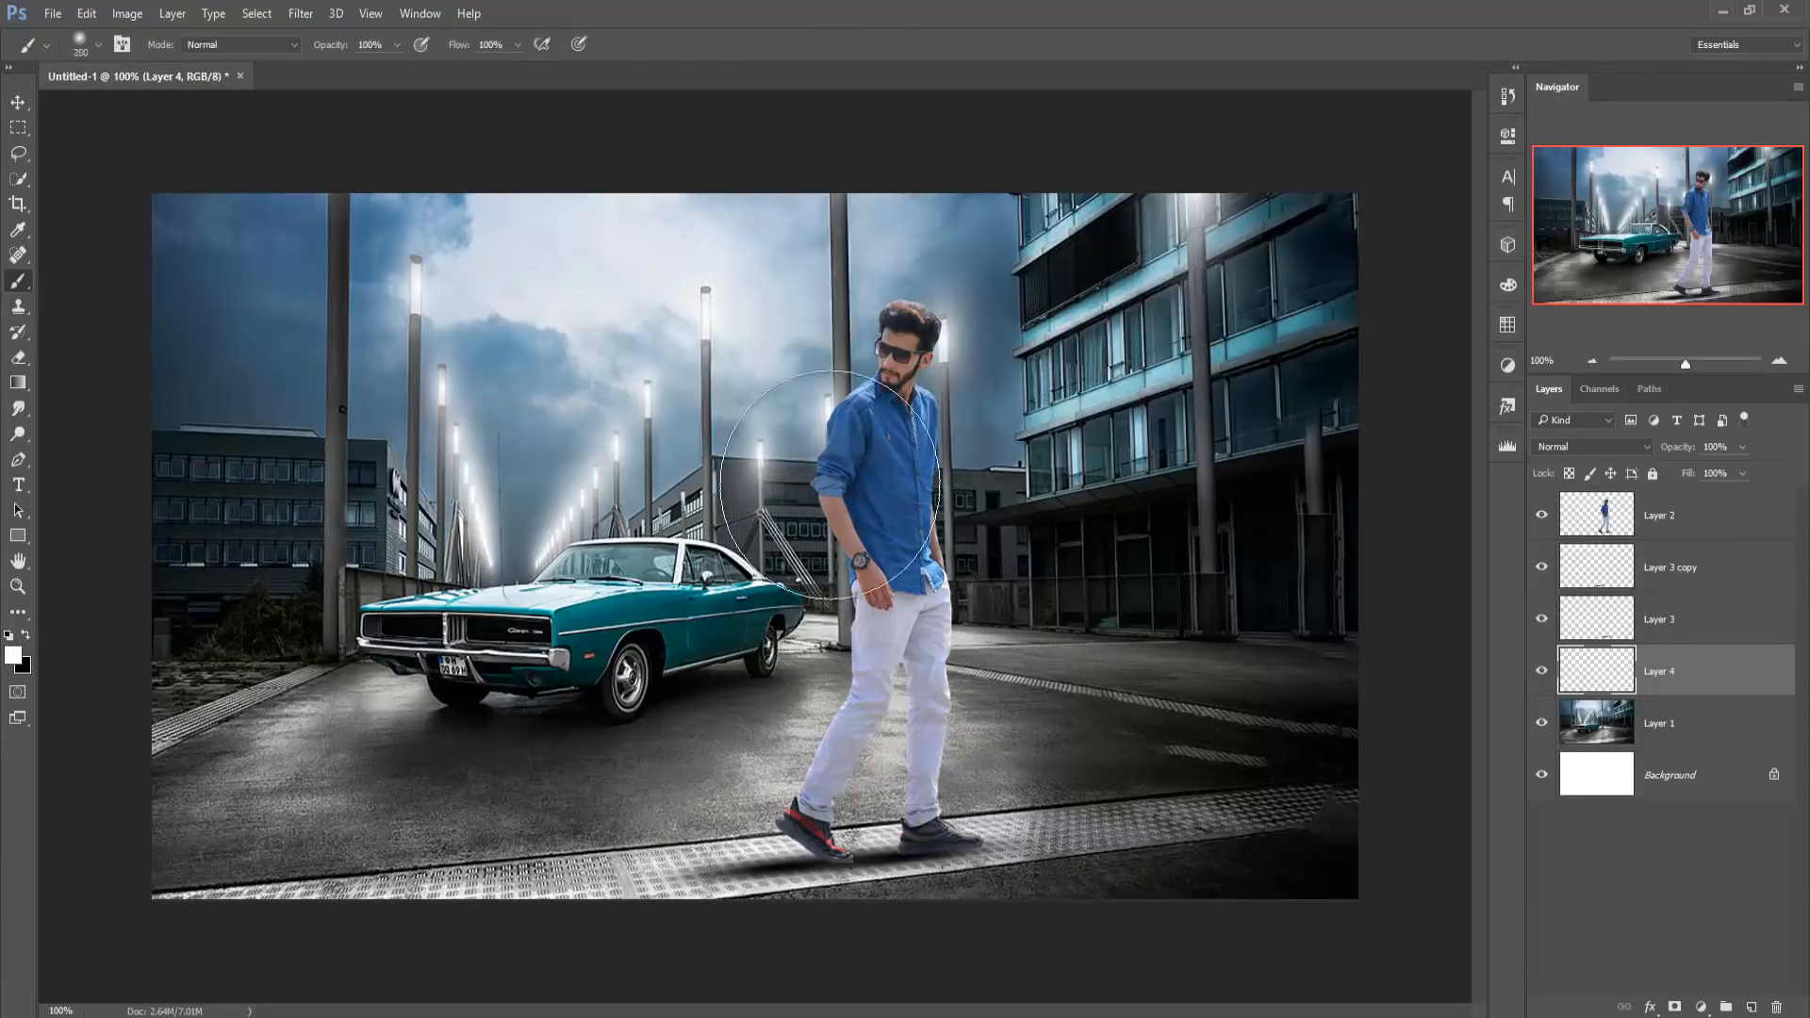
left_click(895, 486)
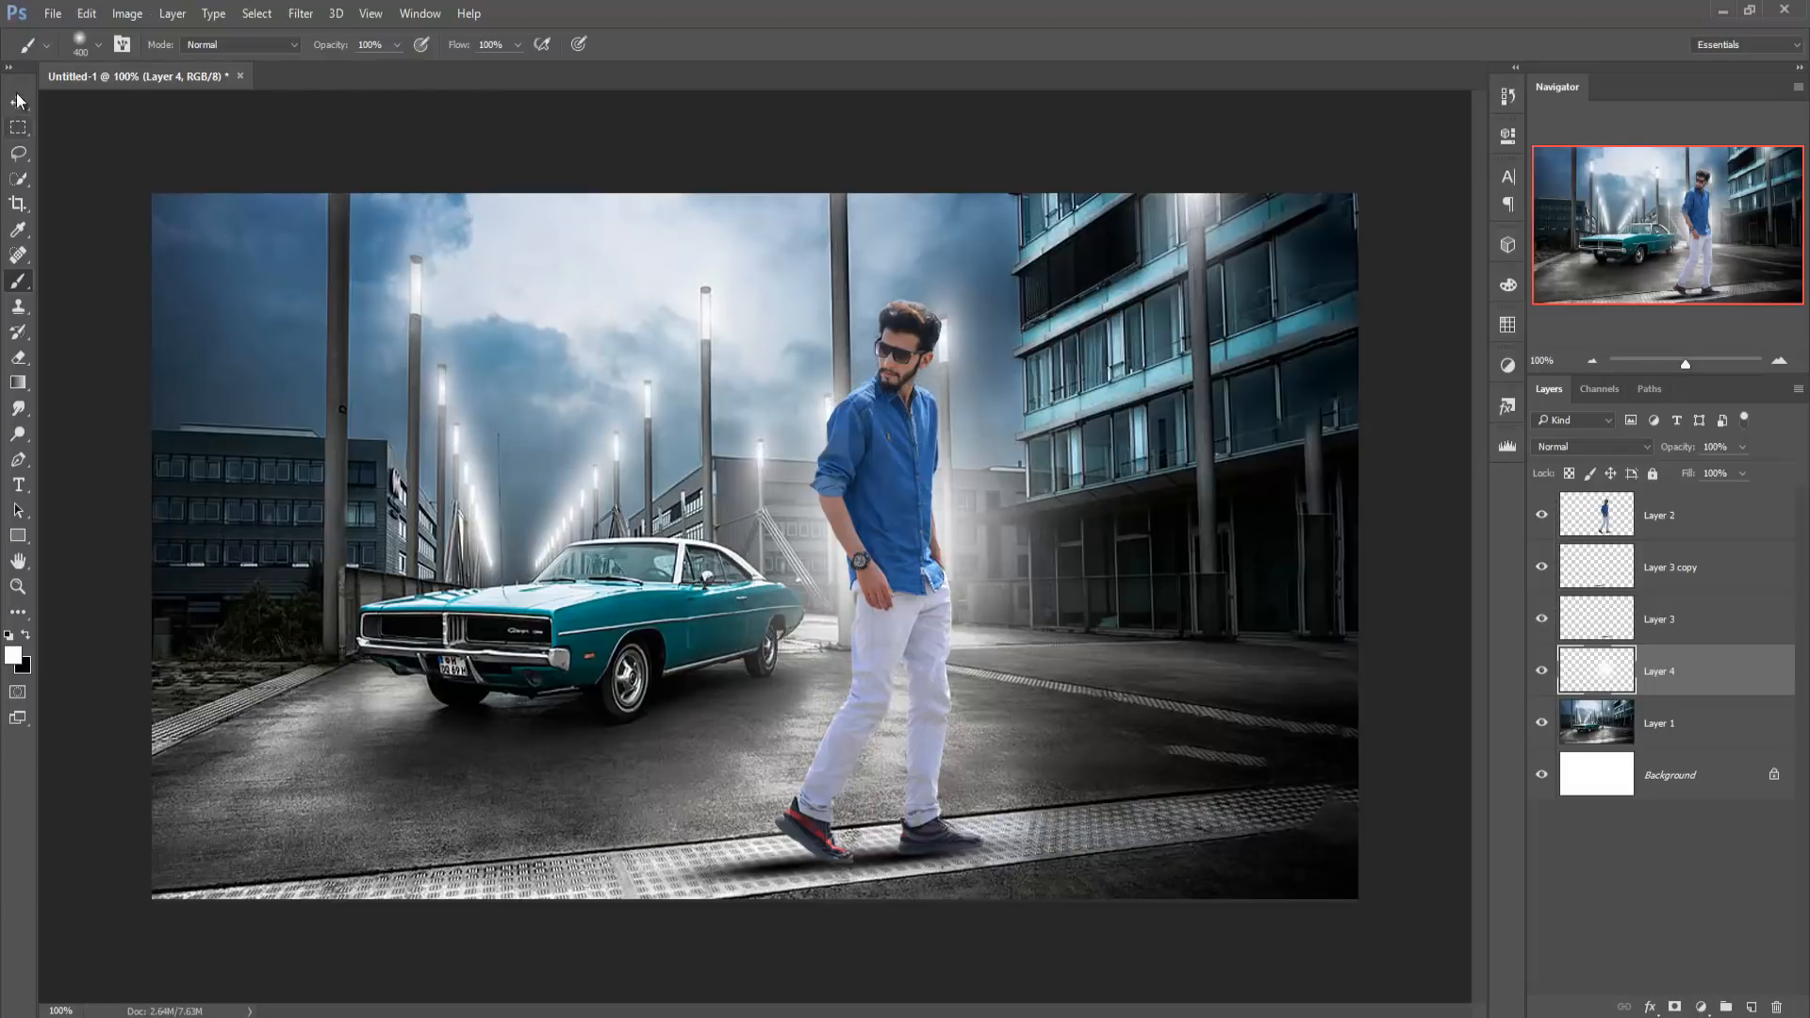
- Lower the white glow layer's opacity to 71% and shift the glow slightly left
key("v")
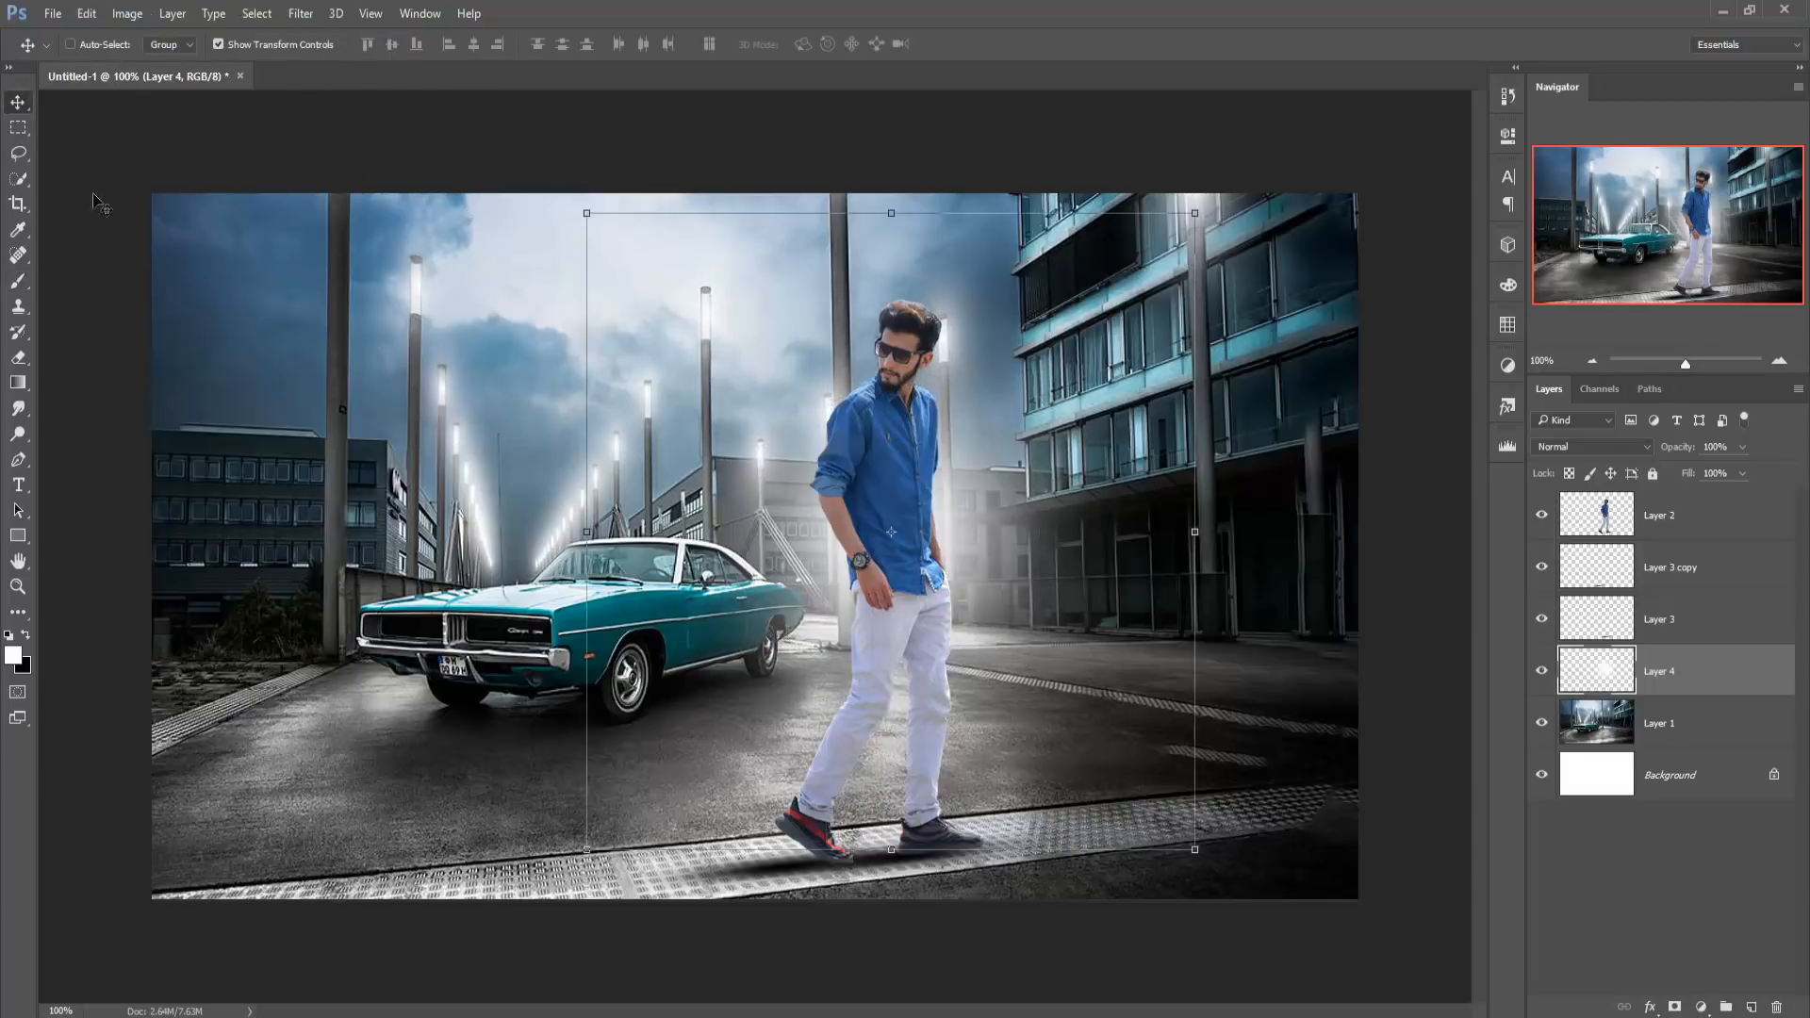
left_click(1739, 448)
left_click_drag(1741, 470, 1715, 477)
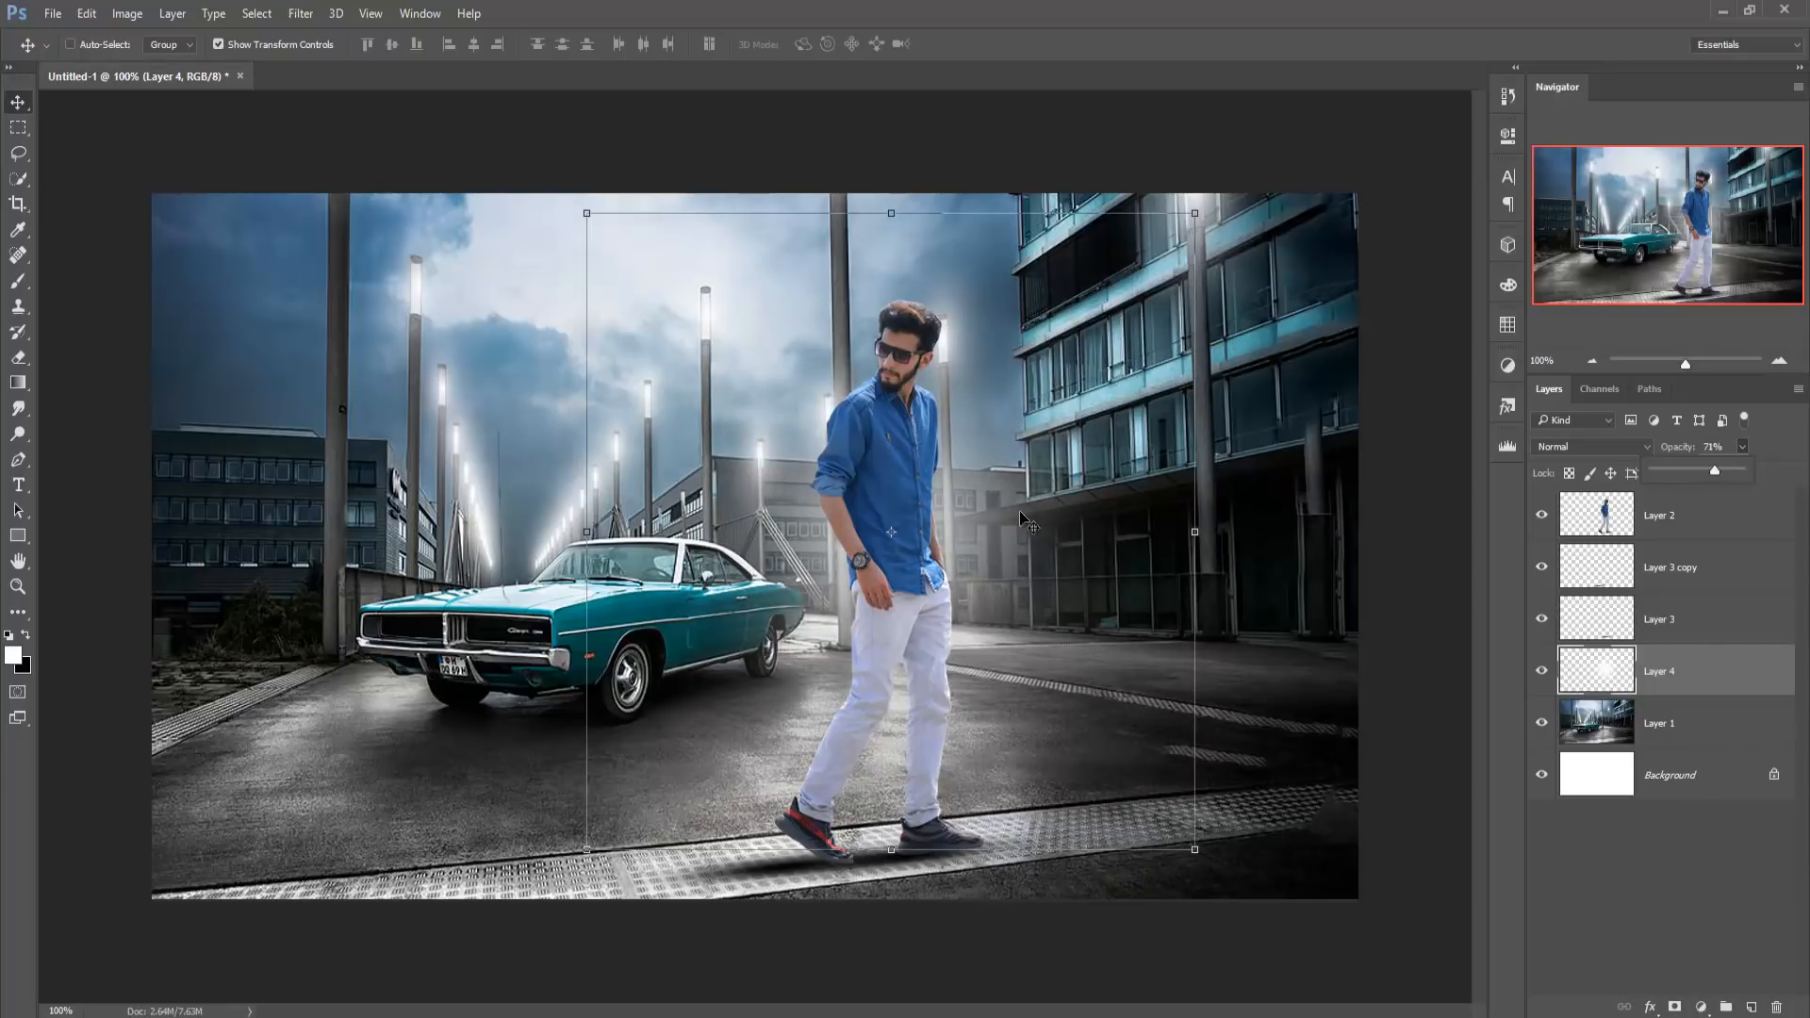
left_click_drag(1020, 511, 953, 518)
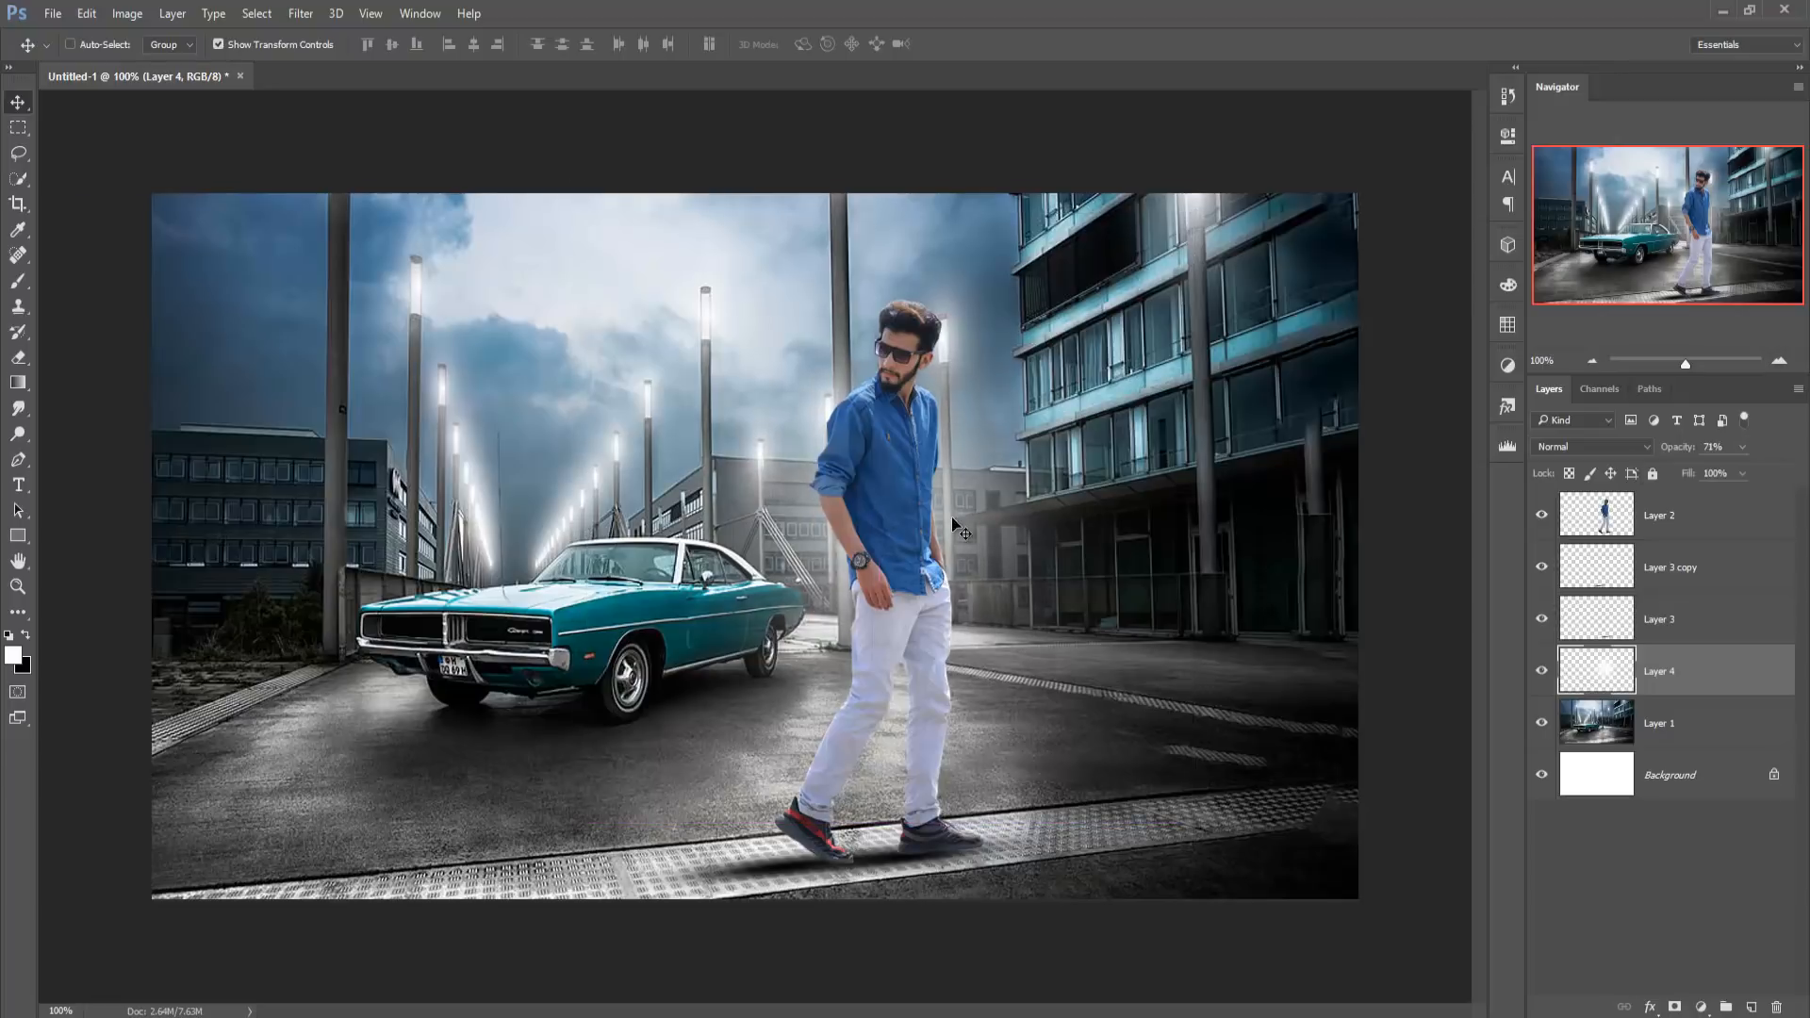
- Add a Curves adjustment above Layer 1 and pull the RGB midtones down slightly to darken the background
left_click(1671, 740)
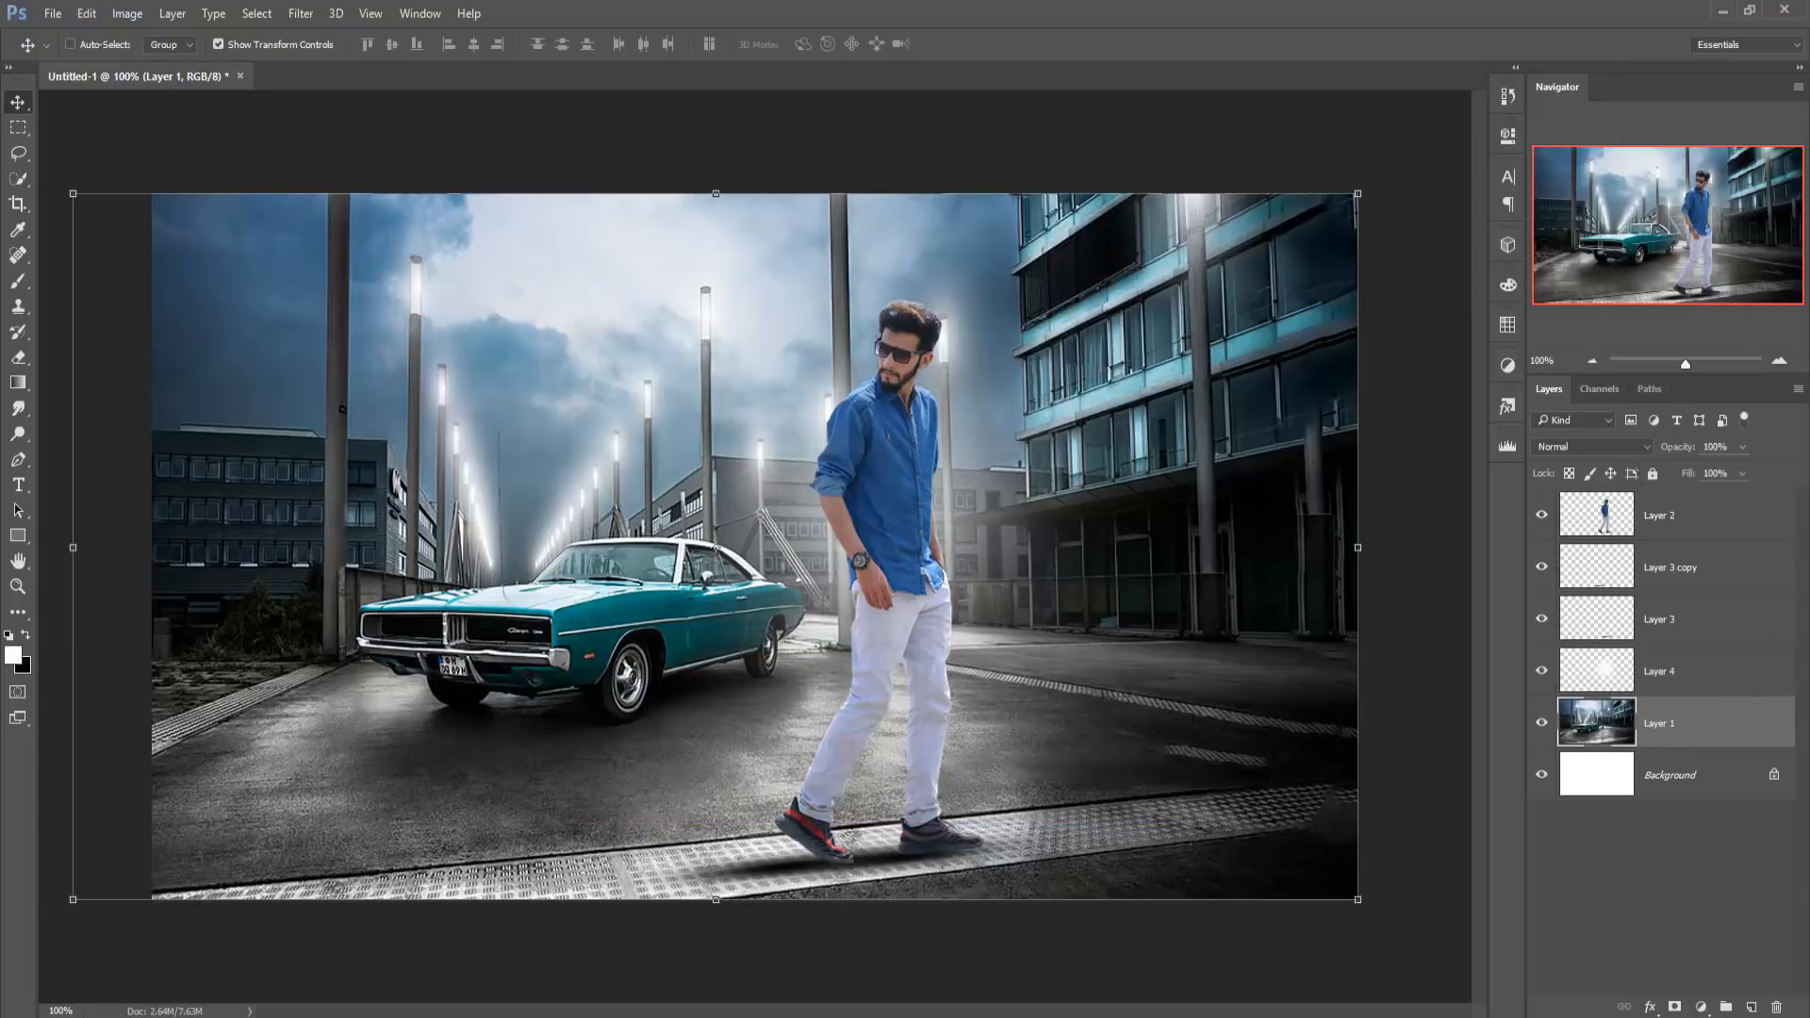
left_click(1701, 1007)
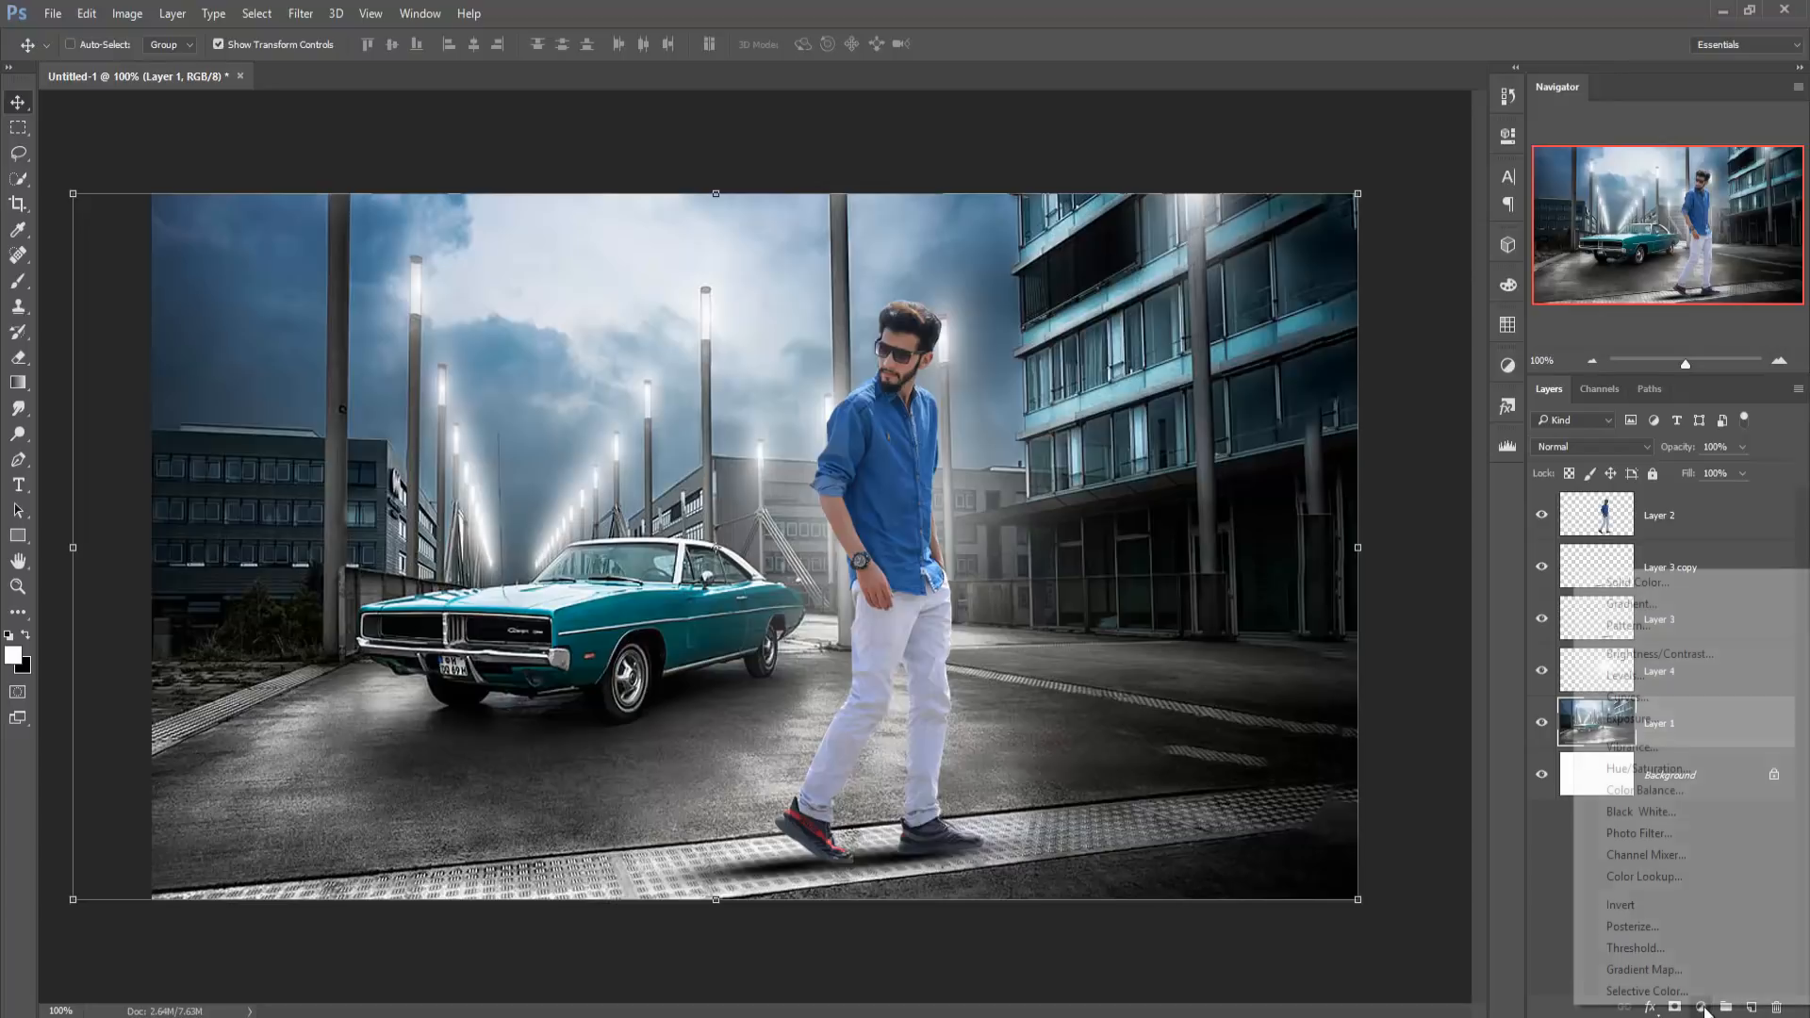
left_click(1662, 697)
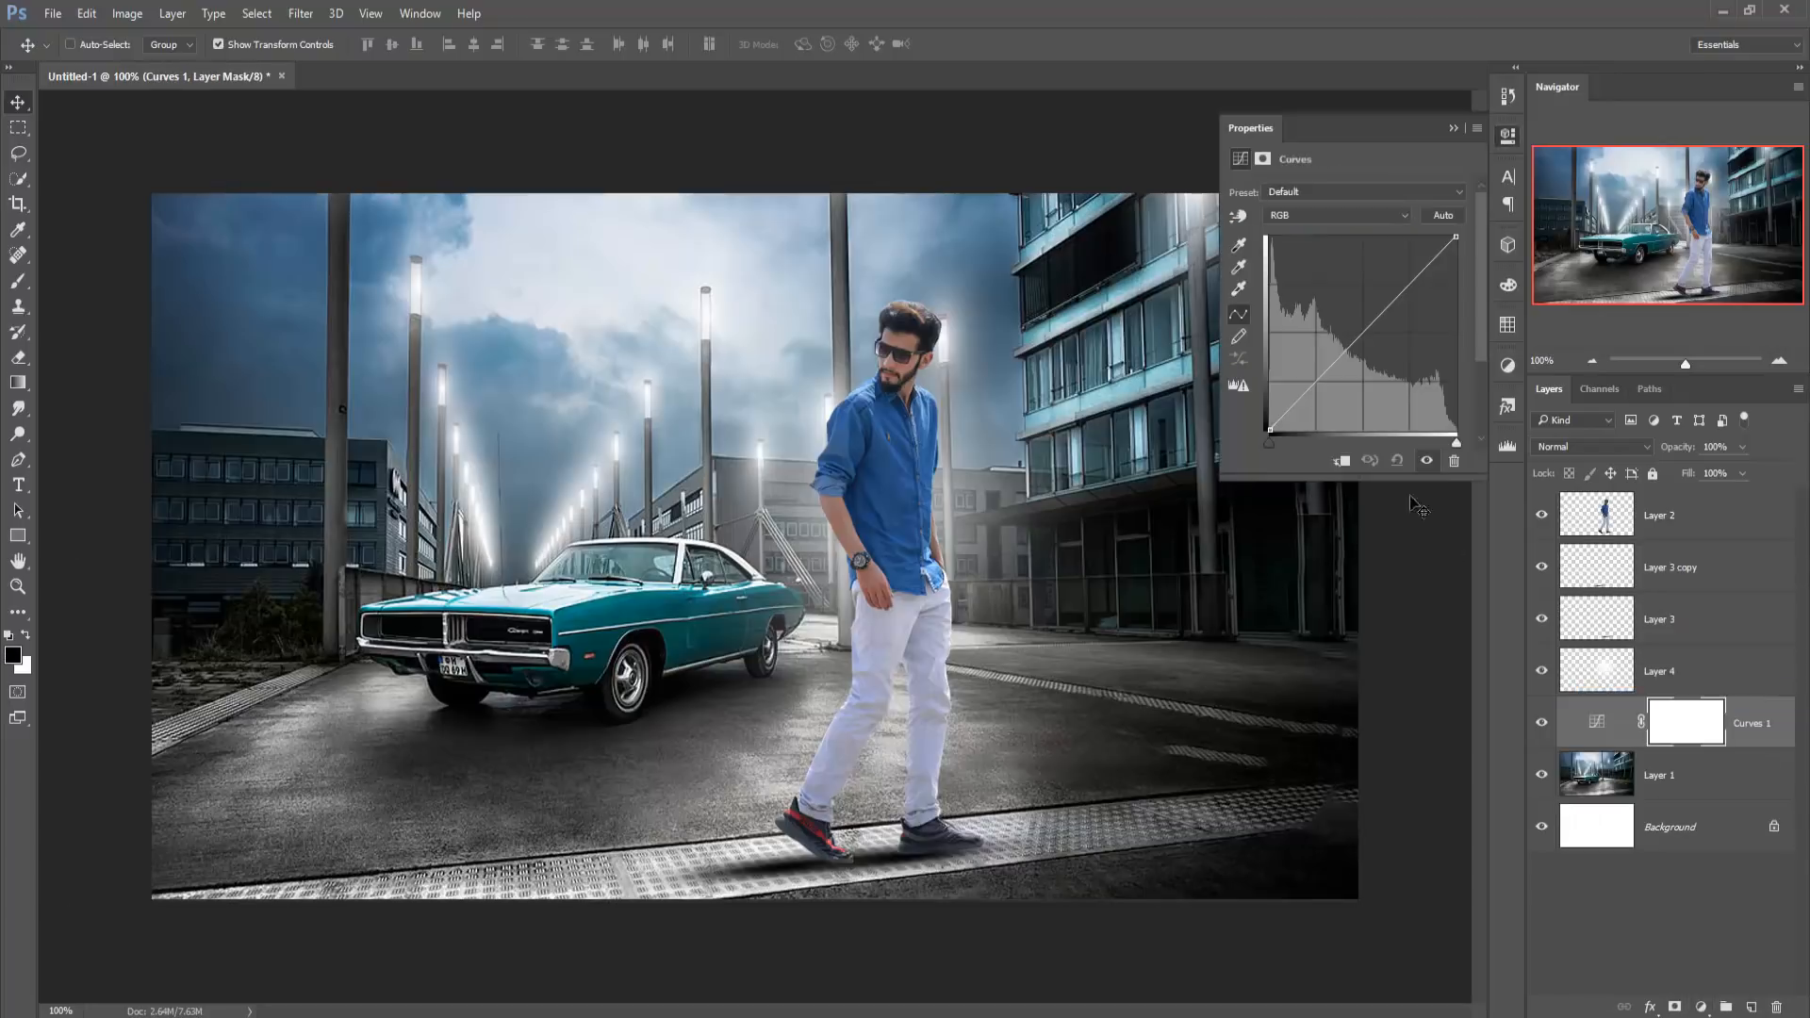
left_click_drag(1362, 328, 1373, 337)
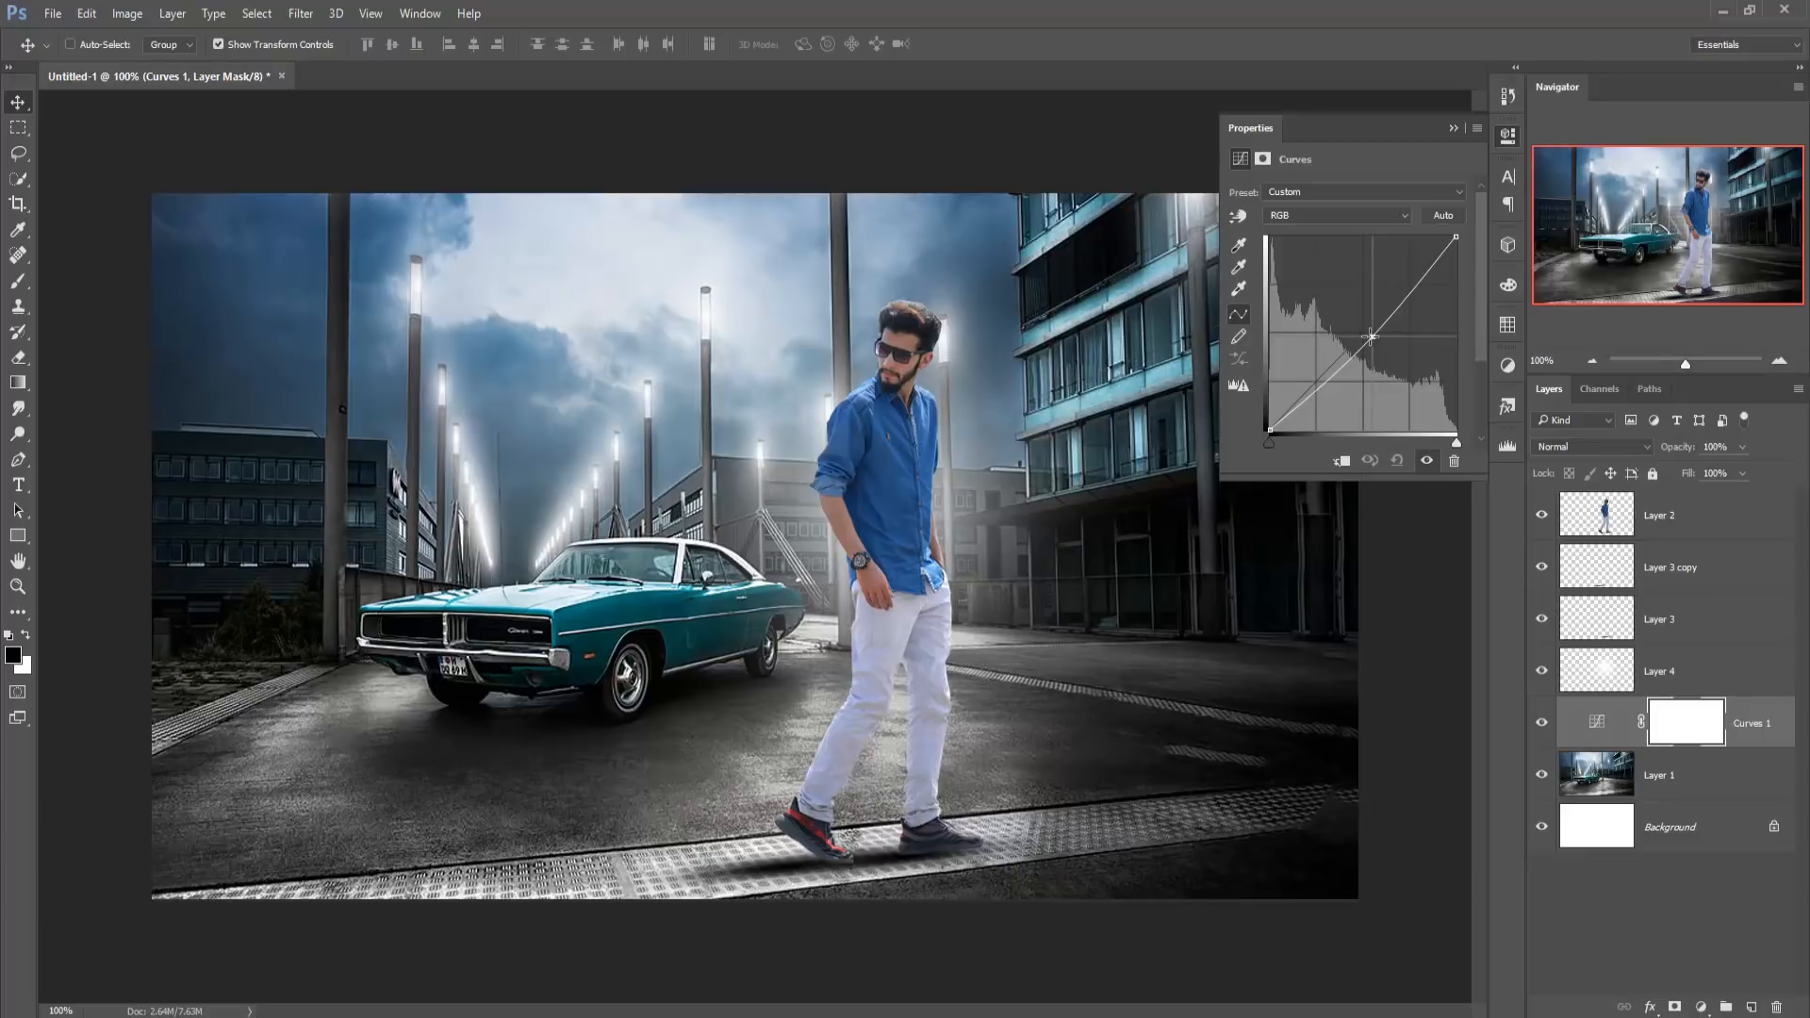
left_click_drag(1370, 335, 1368, 341)
left_click(1452, 130)
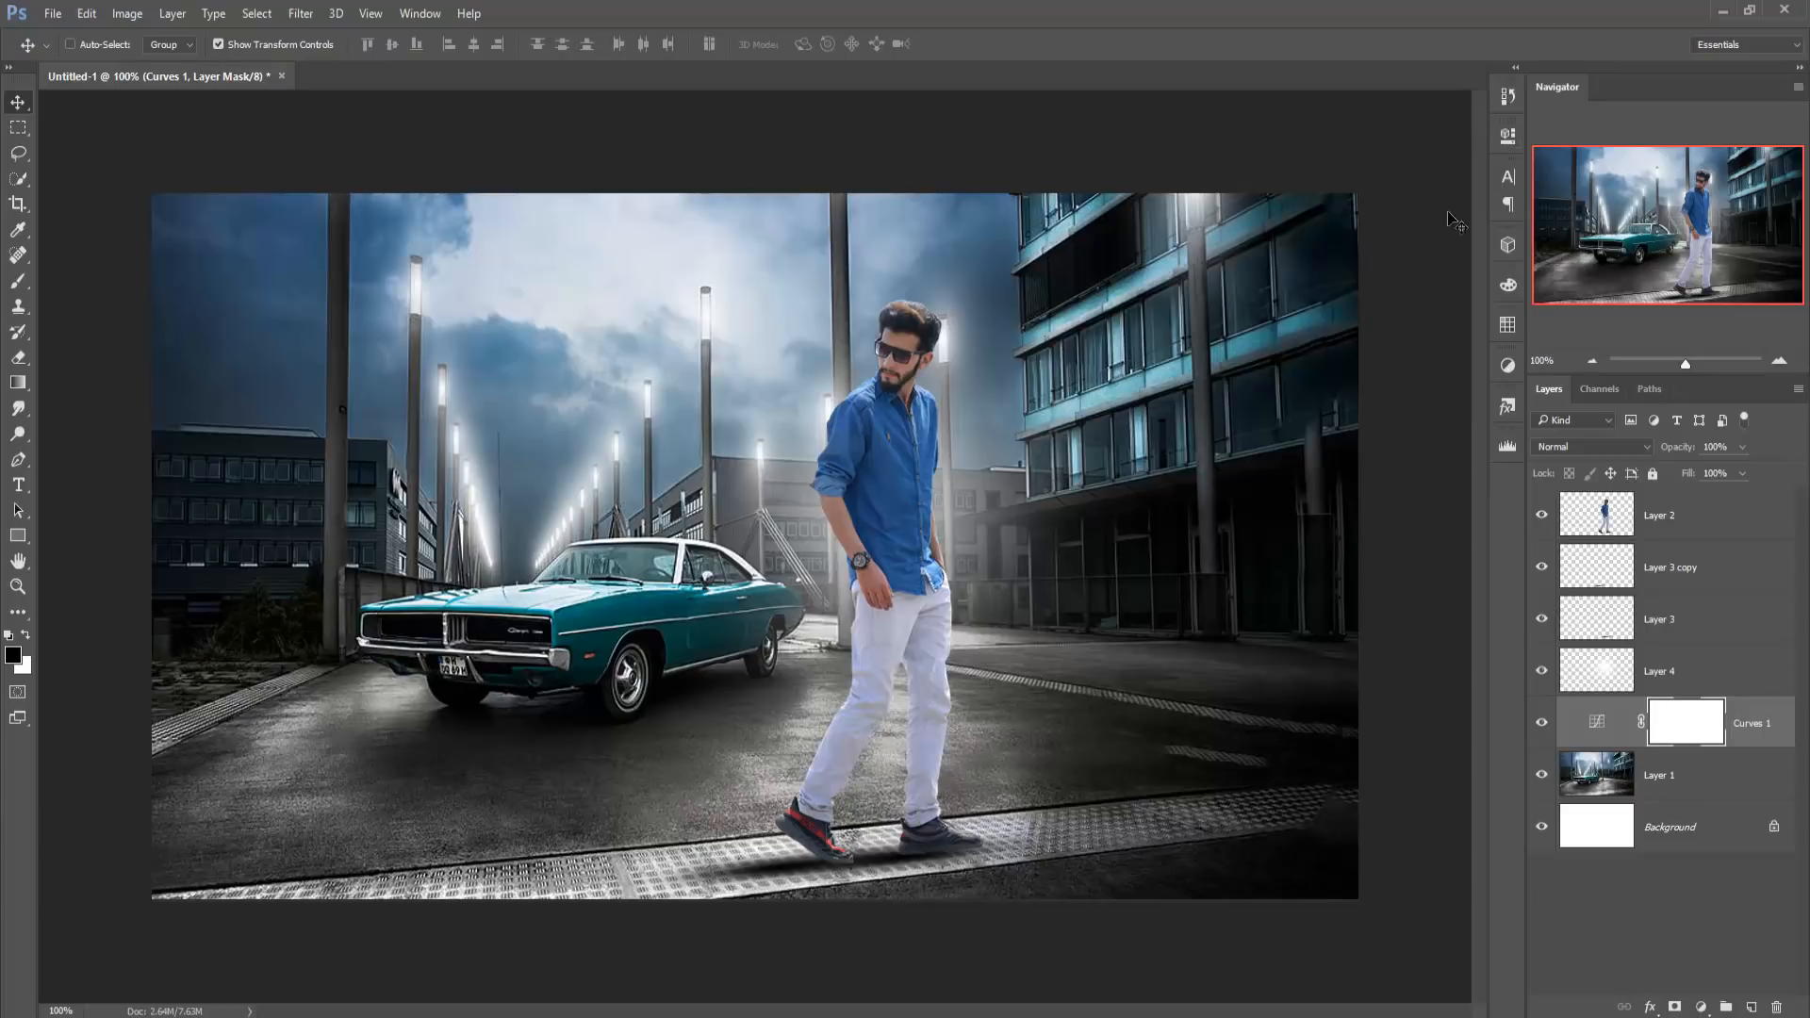
- Apply the Camera Raw Filter to the man's layer with Highlights -33, Whites -24 and Vibrance -5
left_click(1641, 524)
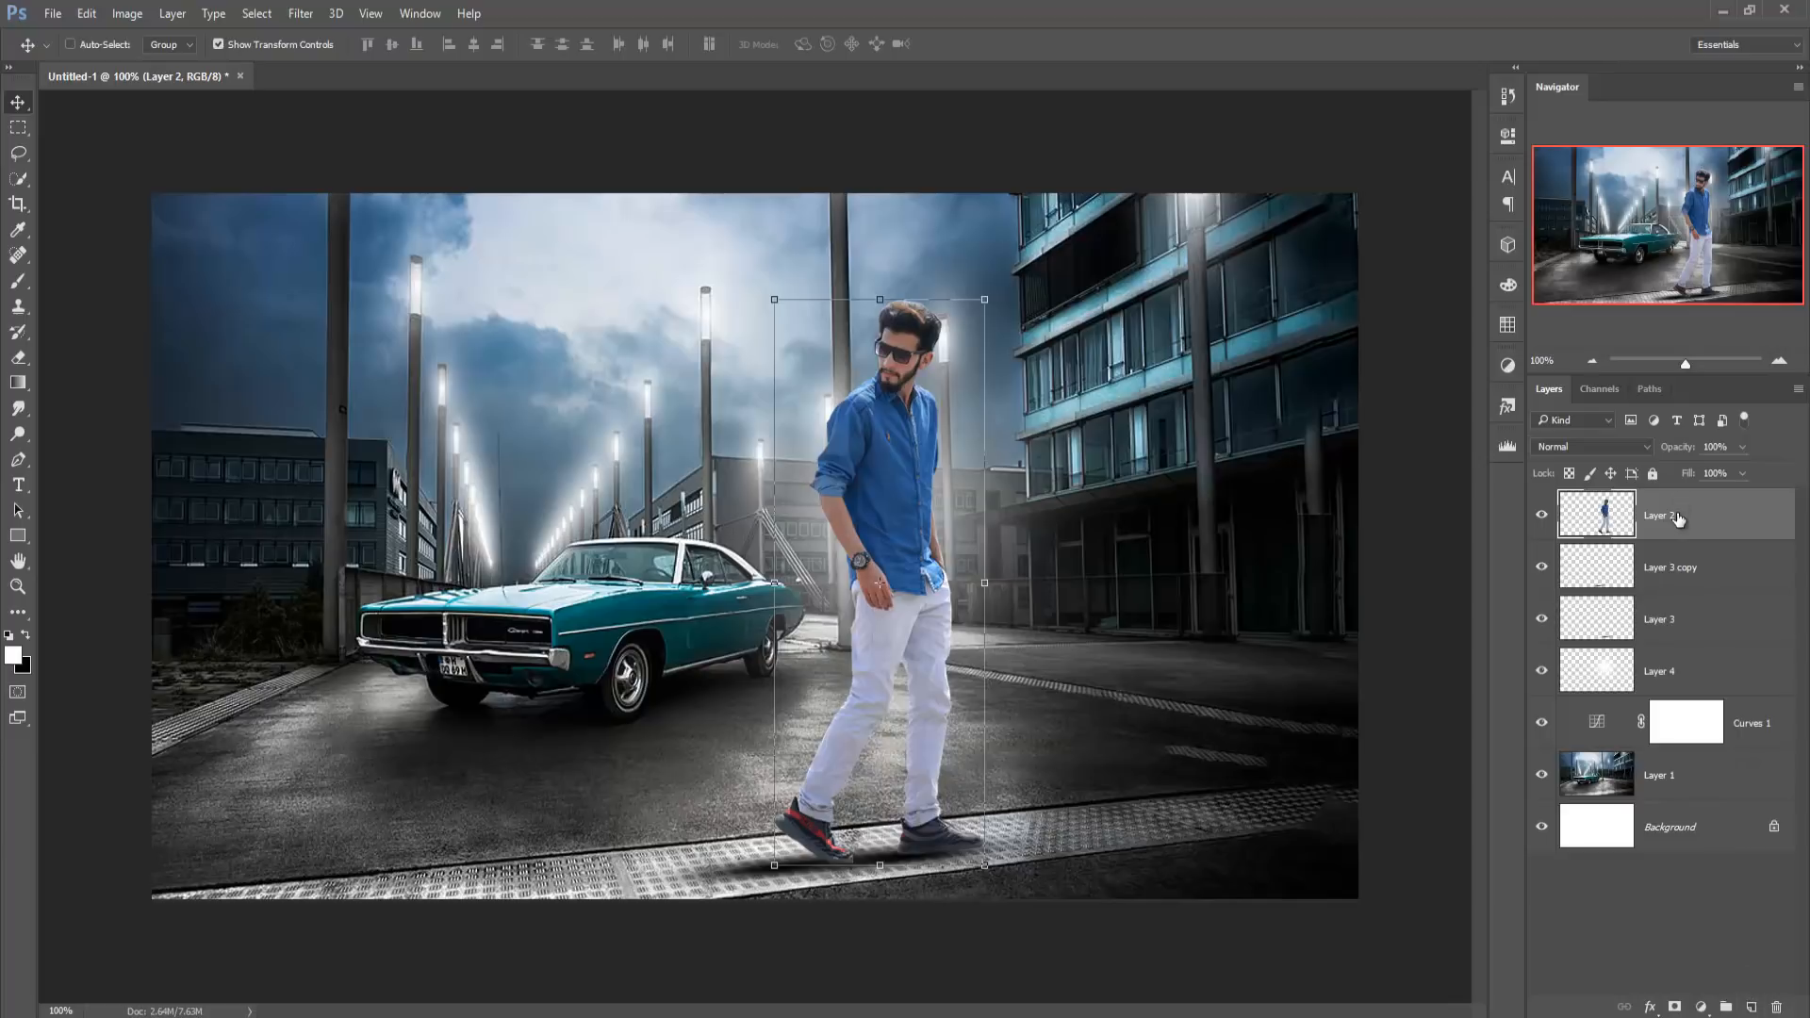
left_click(301, 13)
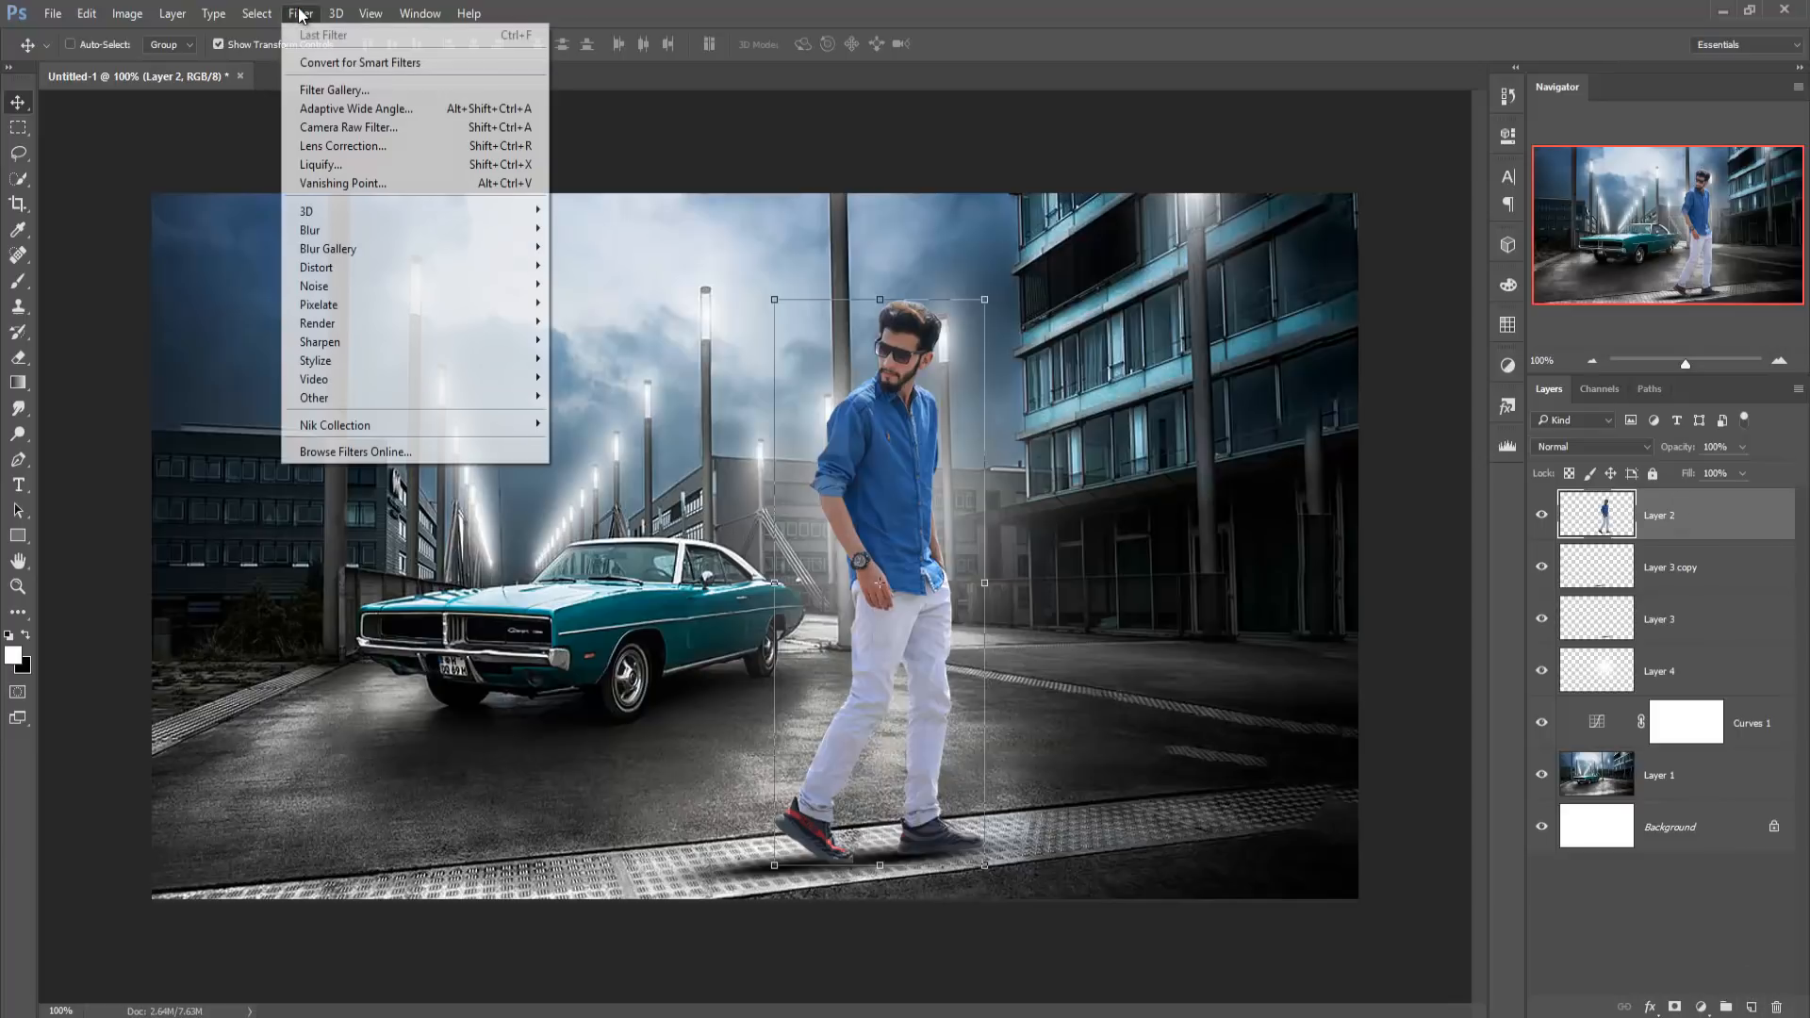
left_click(344, 127)
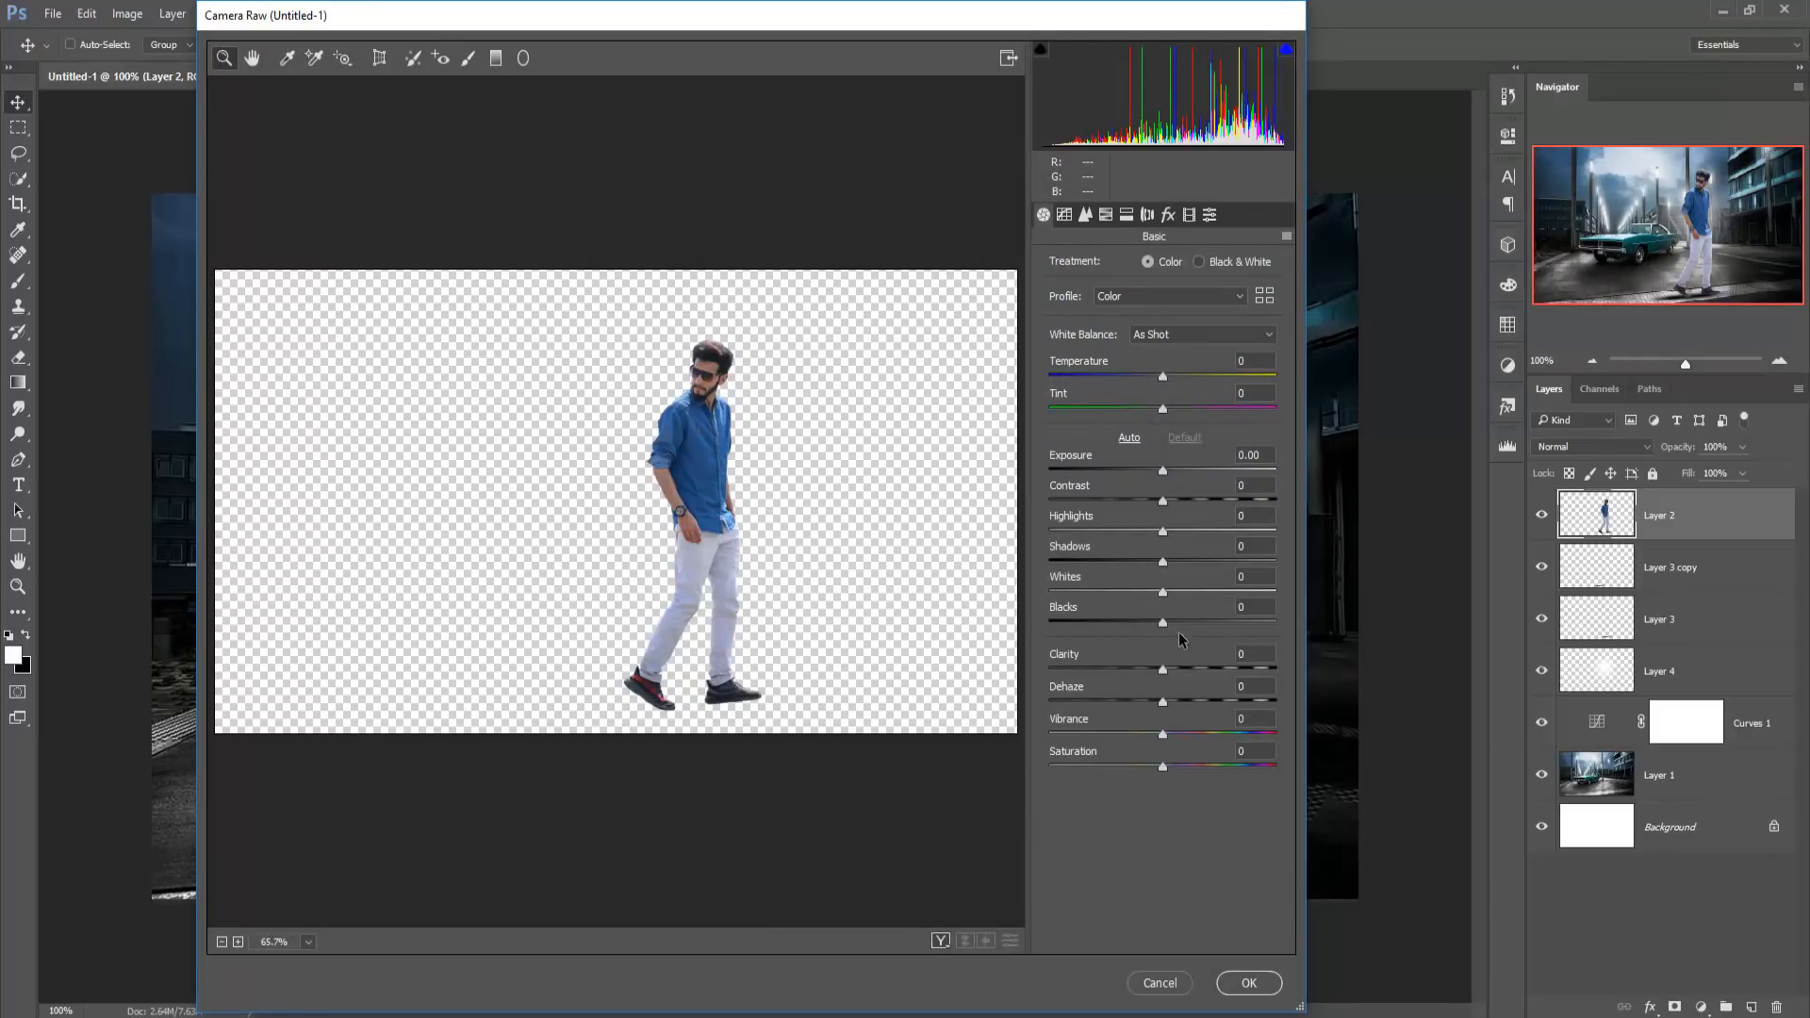
left_click_drag(1164, 531, 1126, 532)
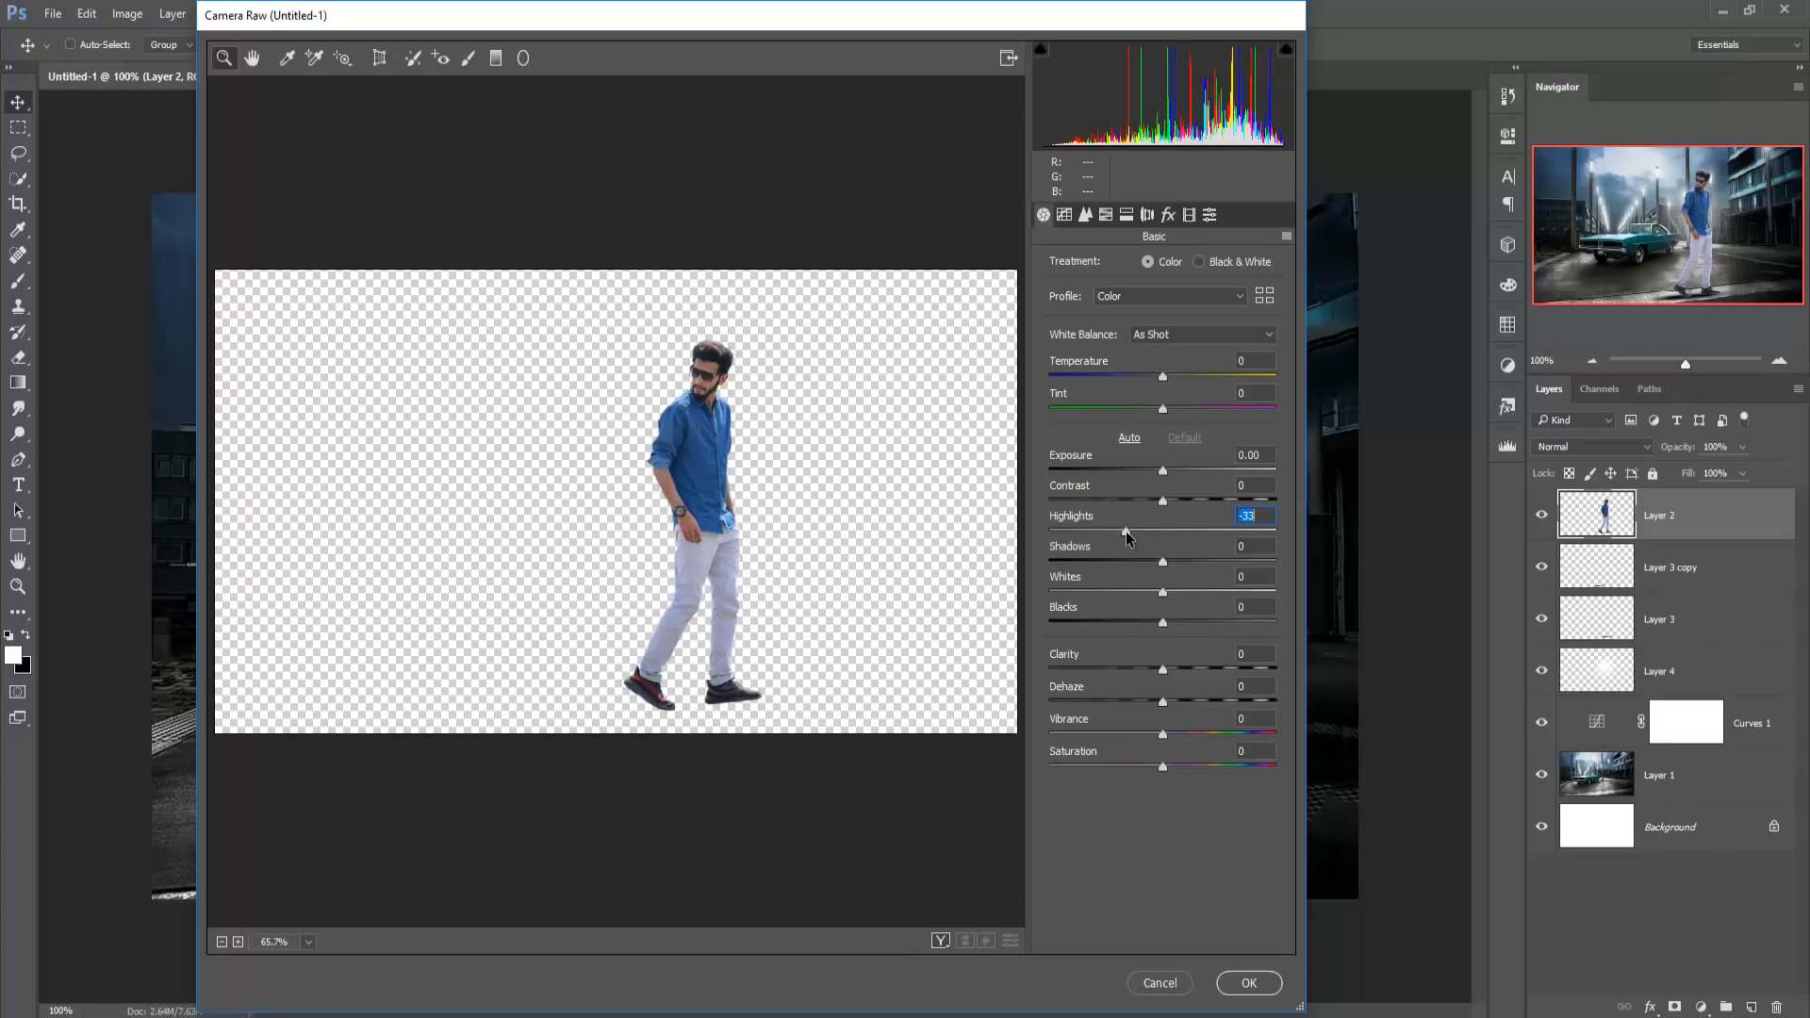
left_click(1154, 594)
left_click_drag(1154, 596, 1137, 596)
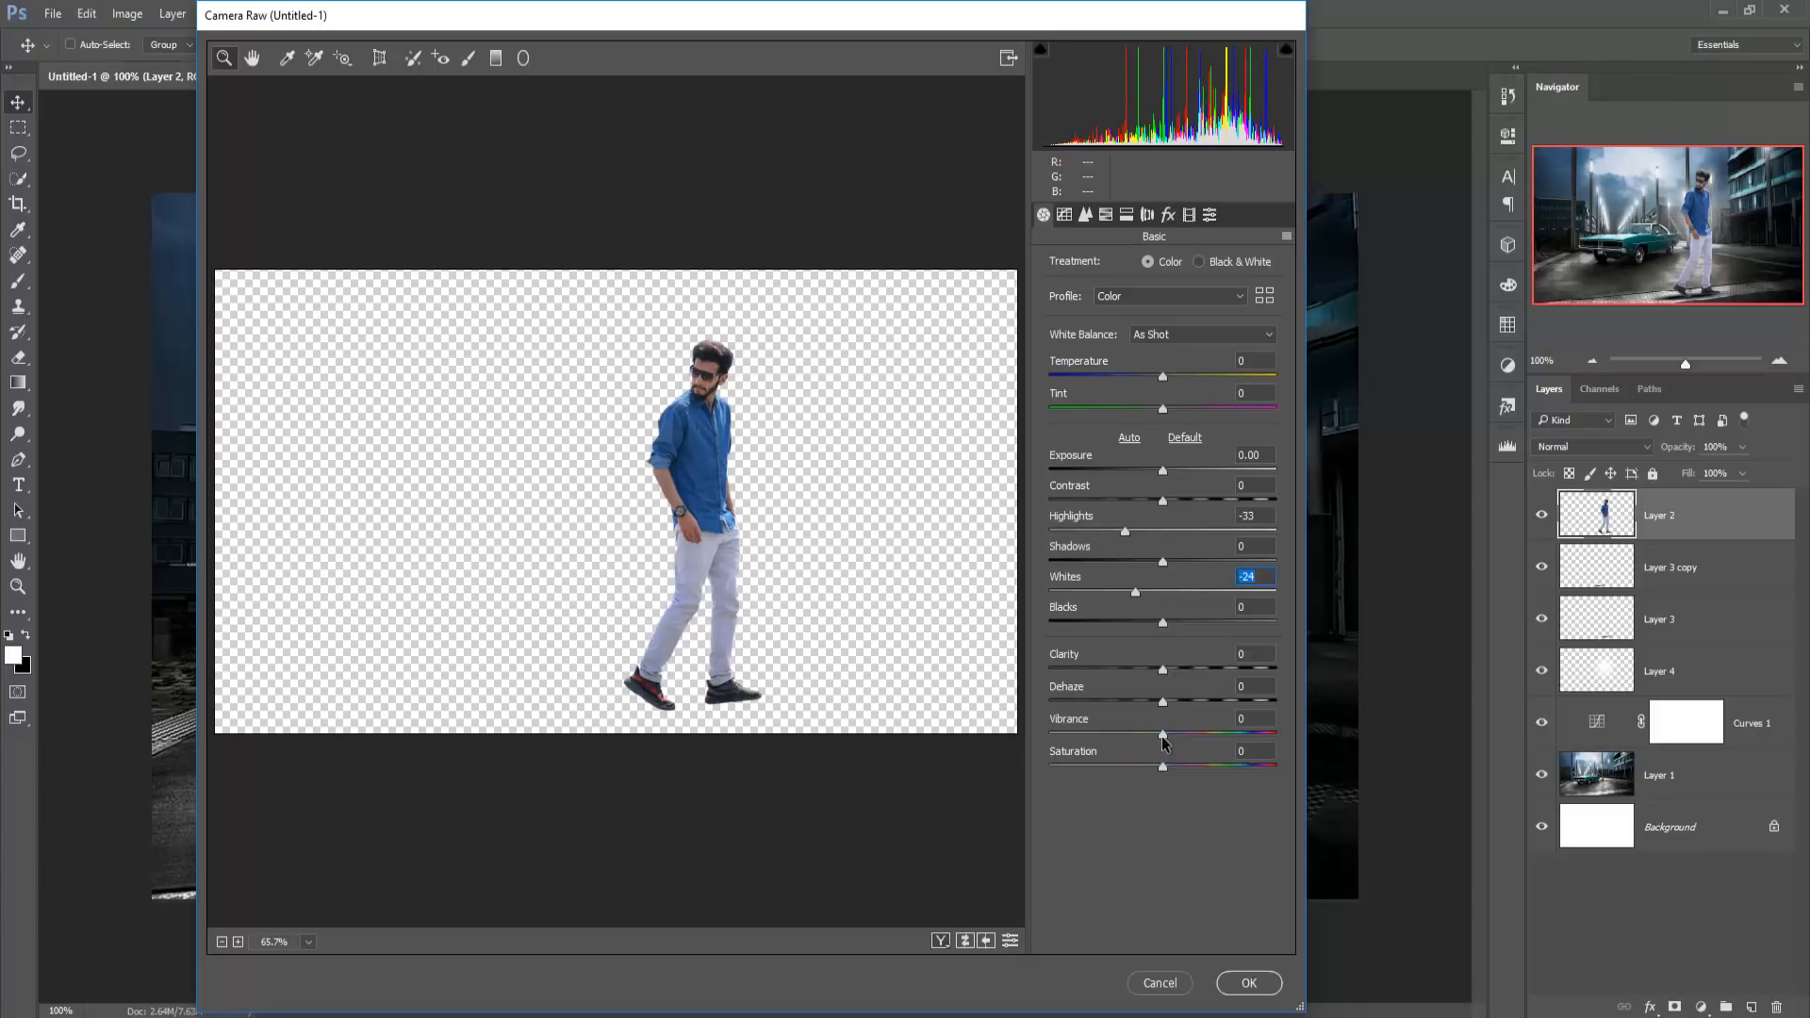
left_click_drag(1165, 744, 1159, 742)
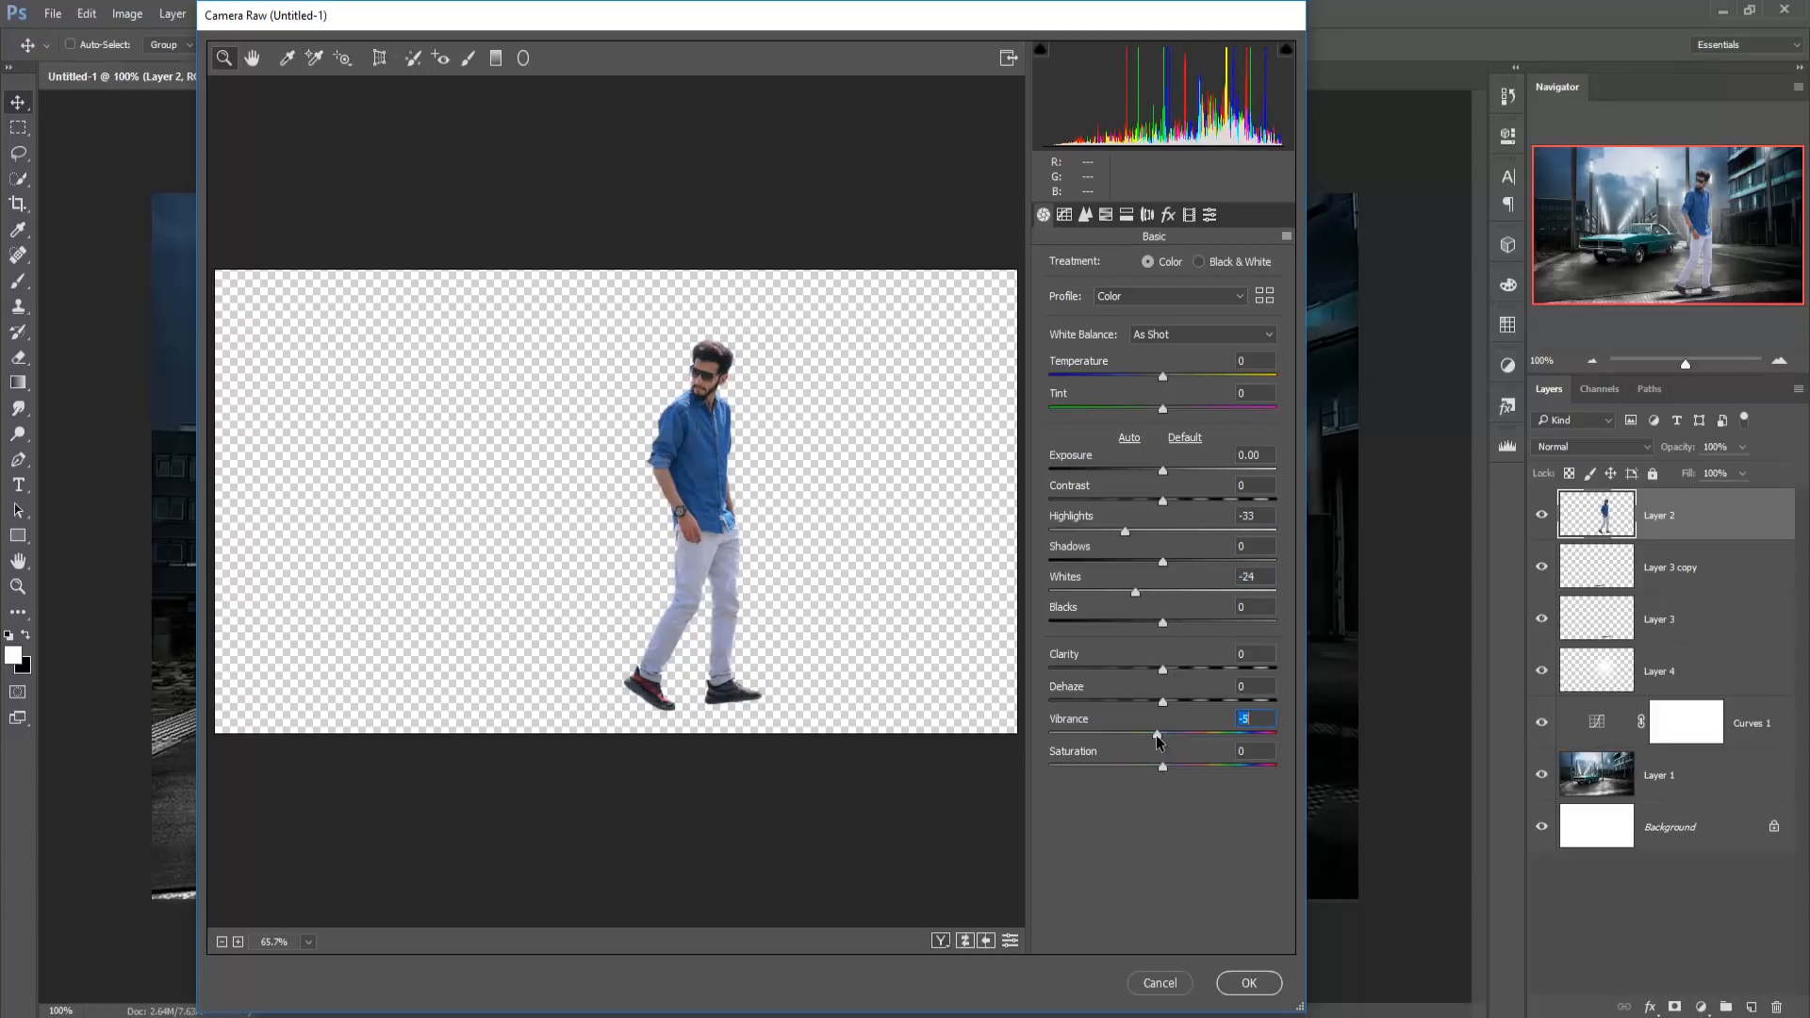
left_click(1163, 378)
left_click(1249, 984)
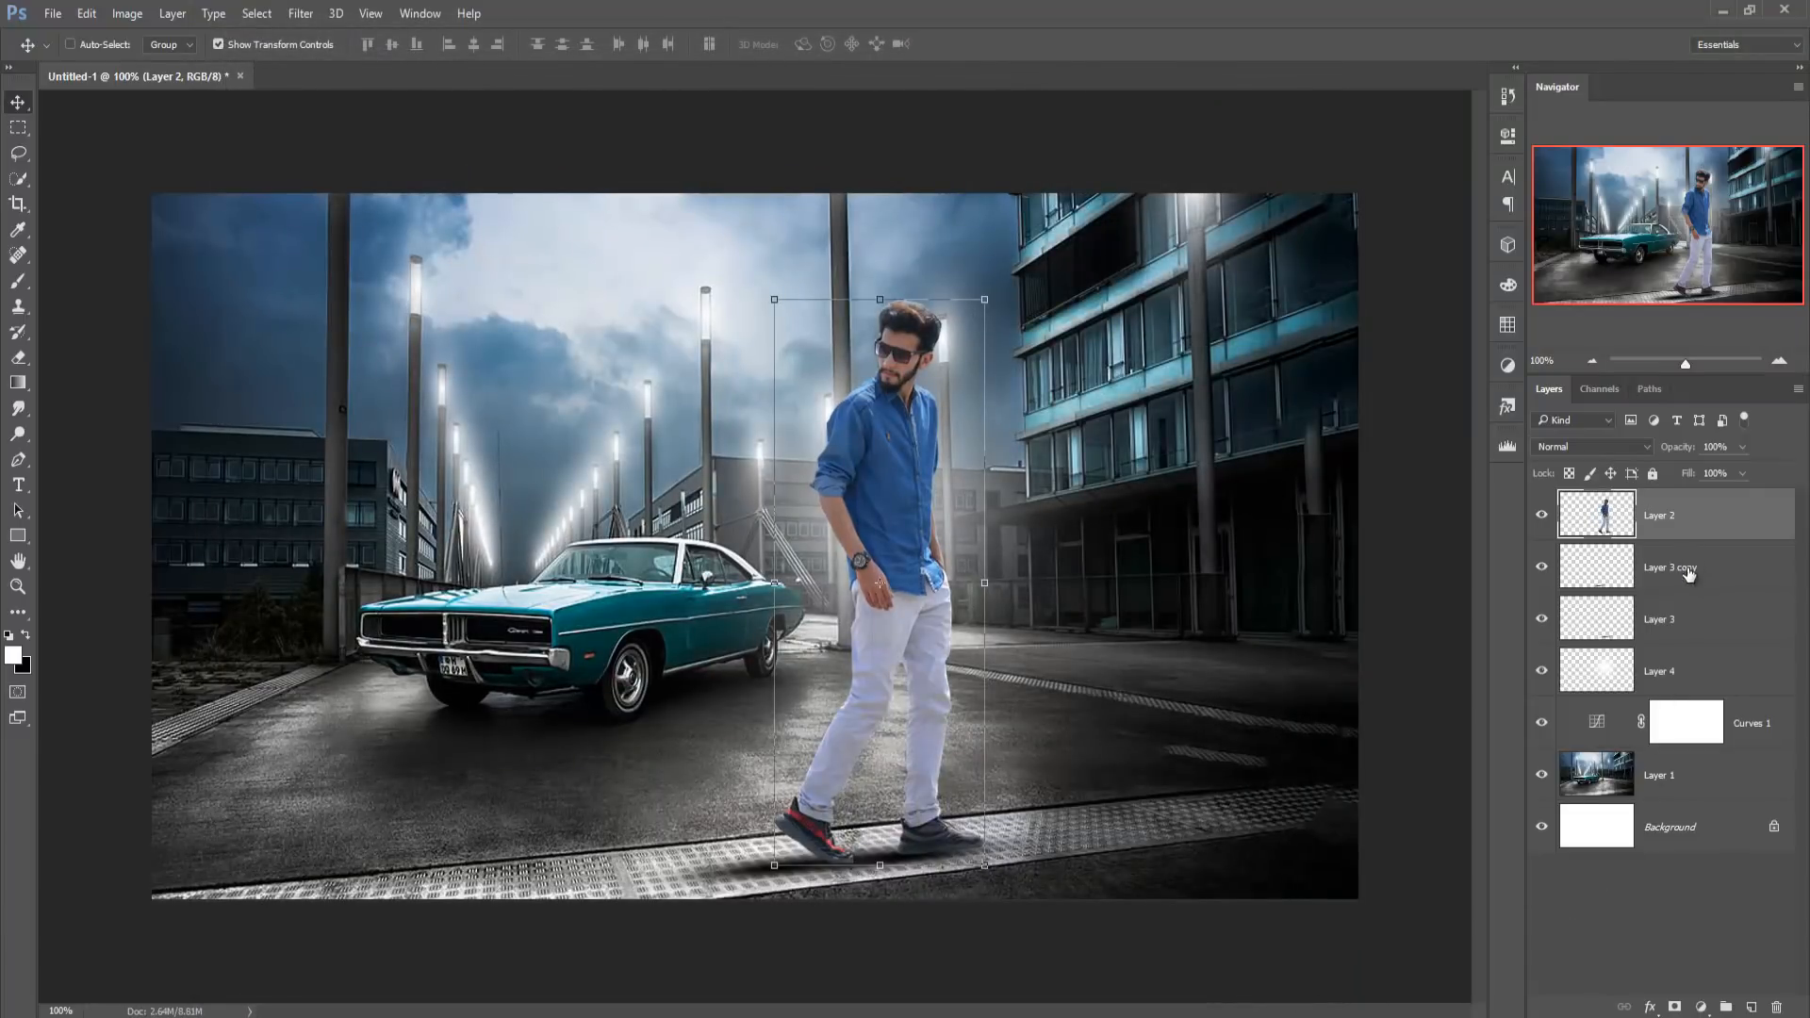
- Move the man, both shadow layers and the glow layer together to the left, closer to the car, and slightly down
left_click(1696, 672, "shift")
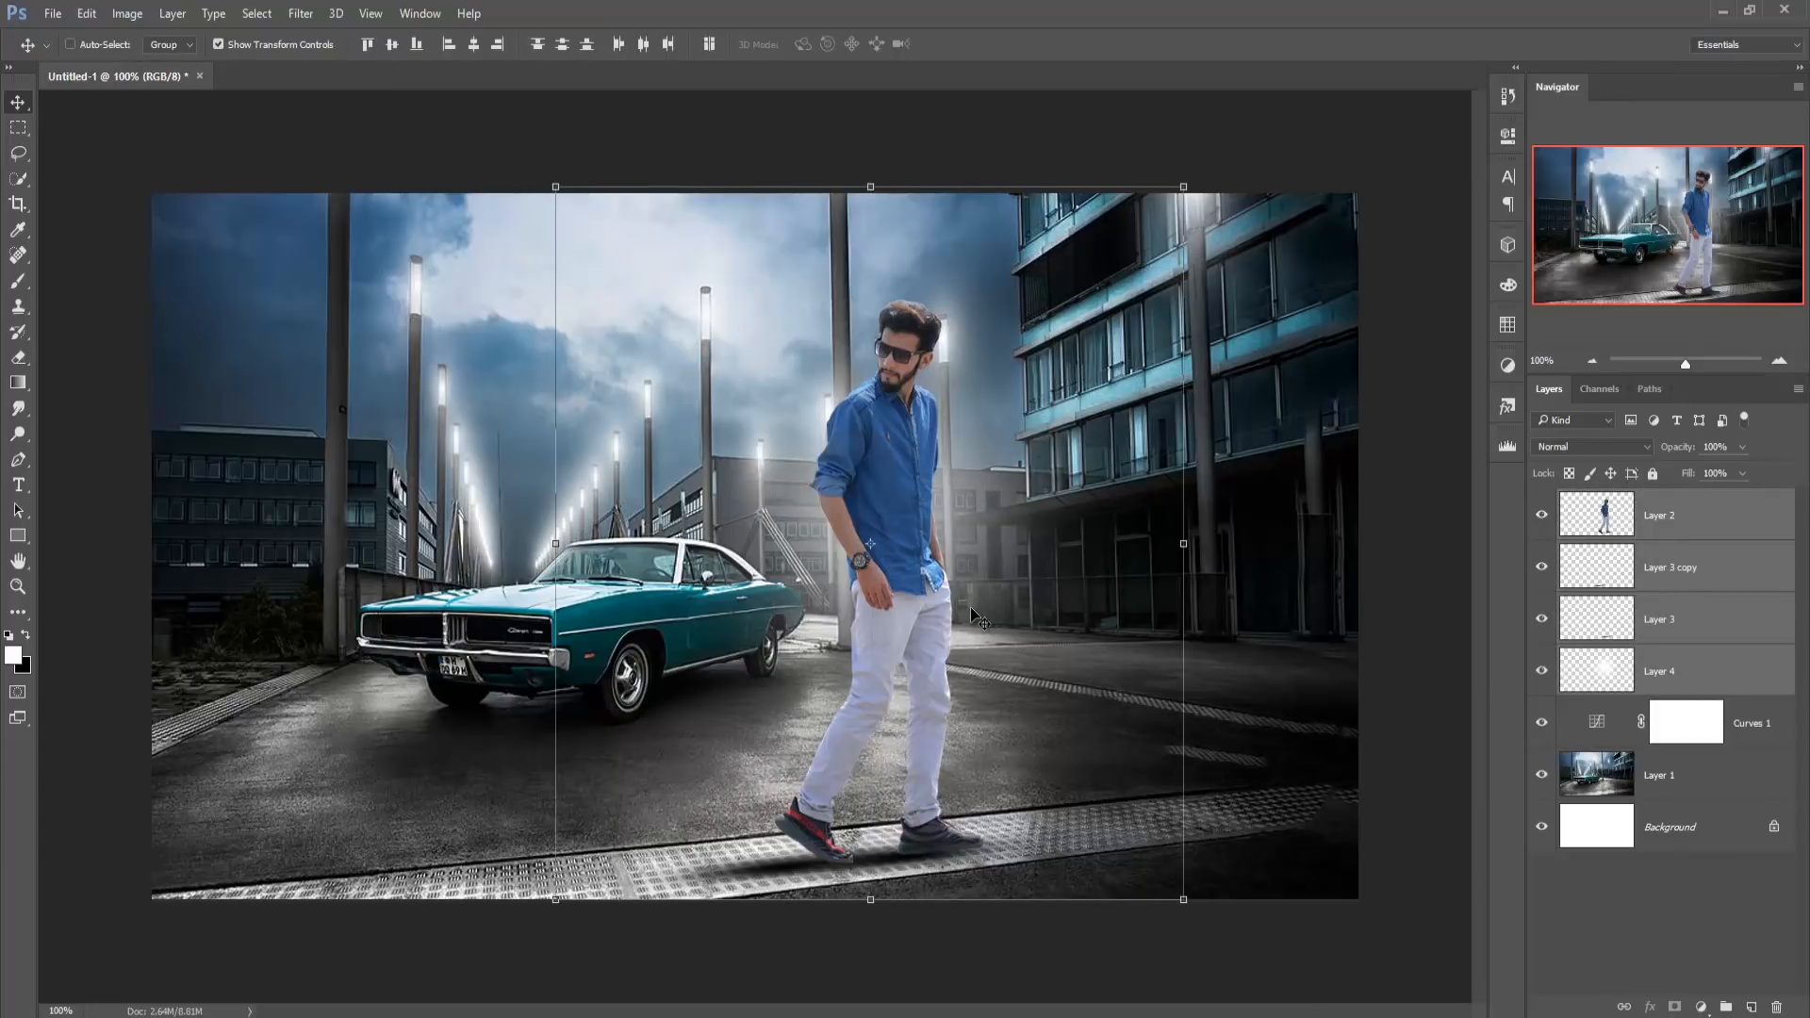
left_click_drag(976, 615, 905, 652)
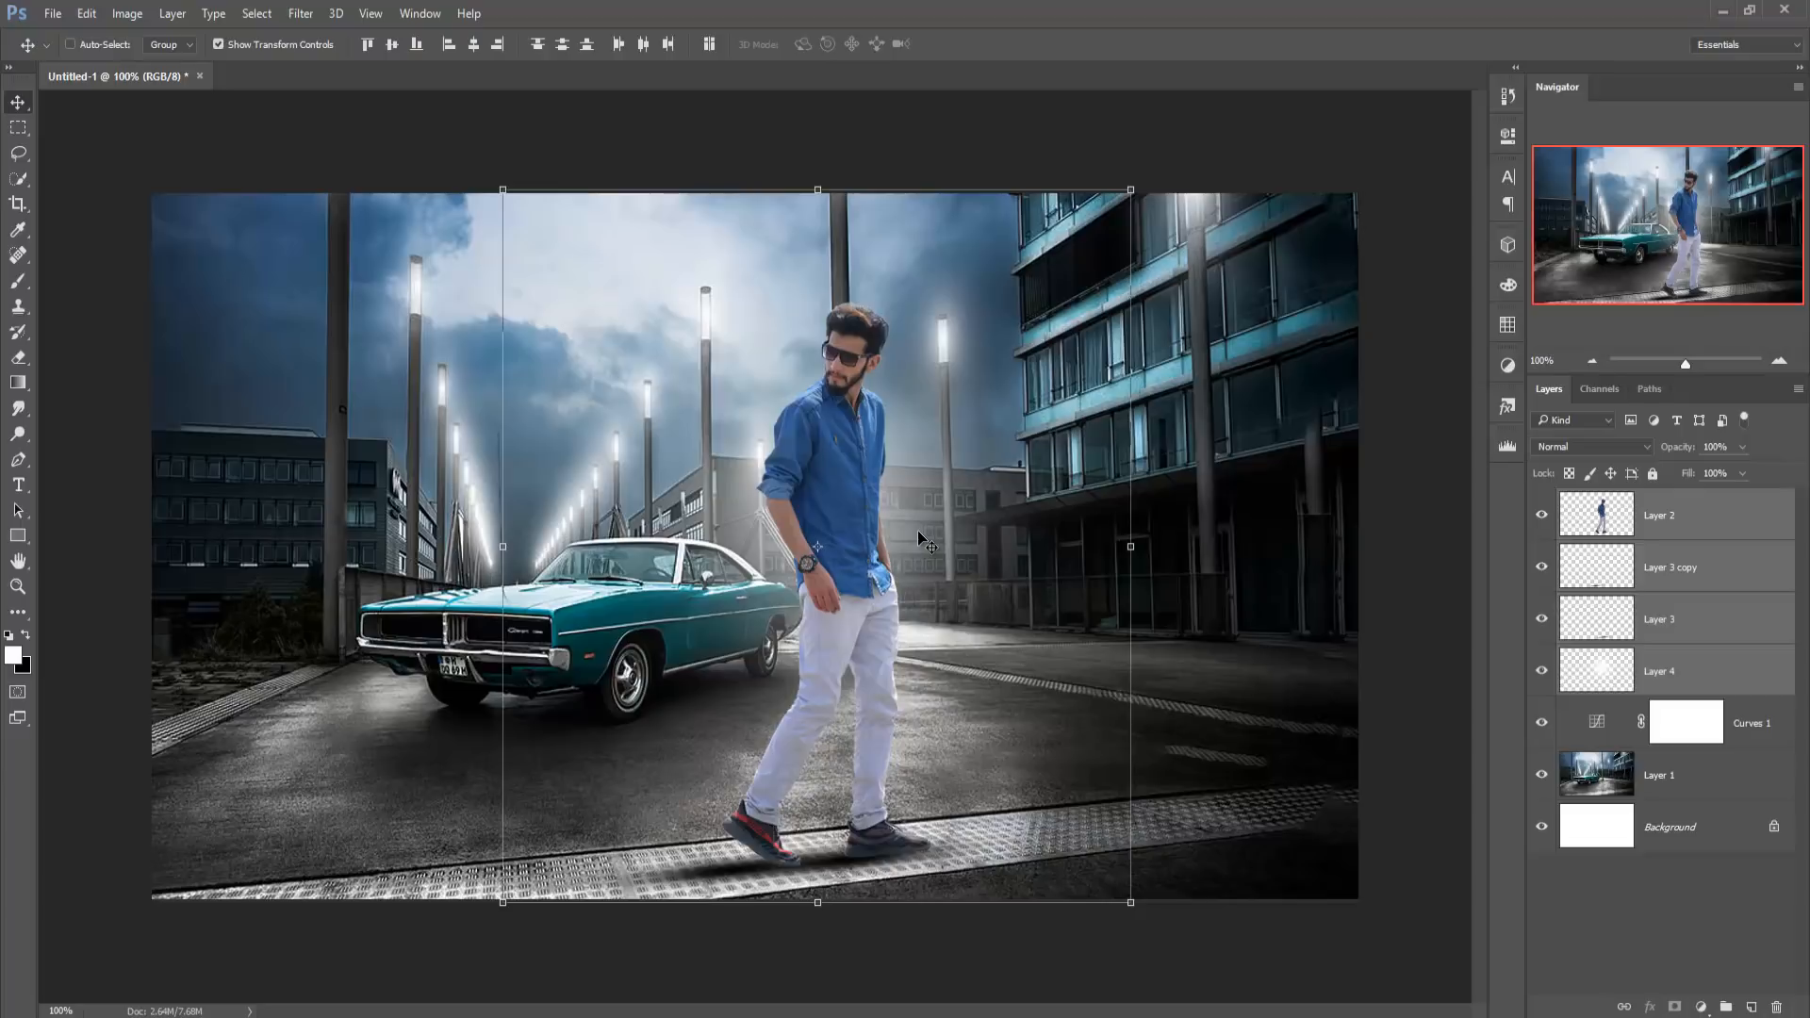
left_click(1682, 781)
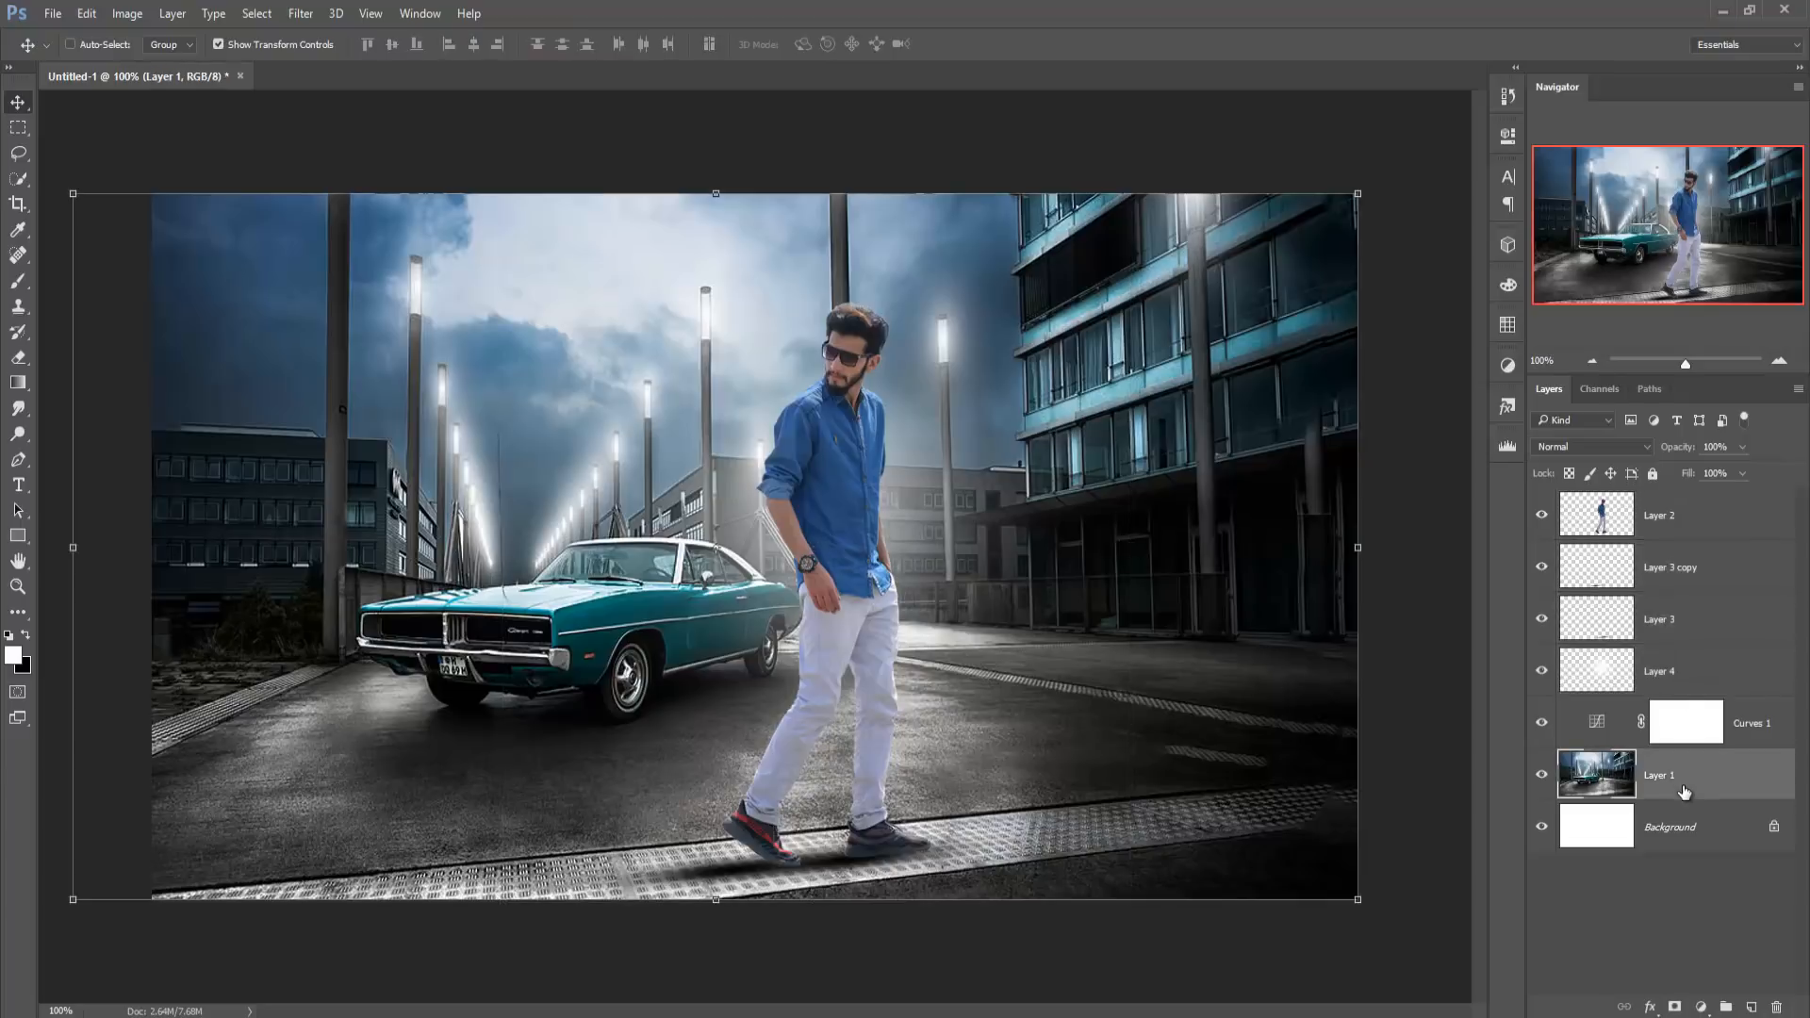
left_click(1751, 1007)
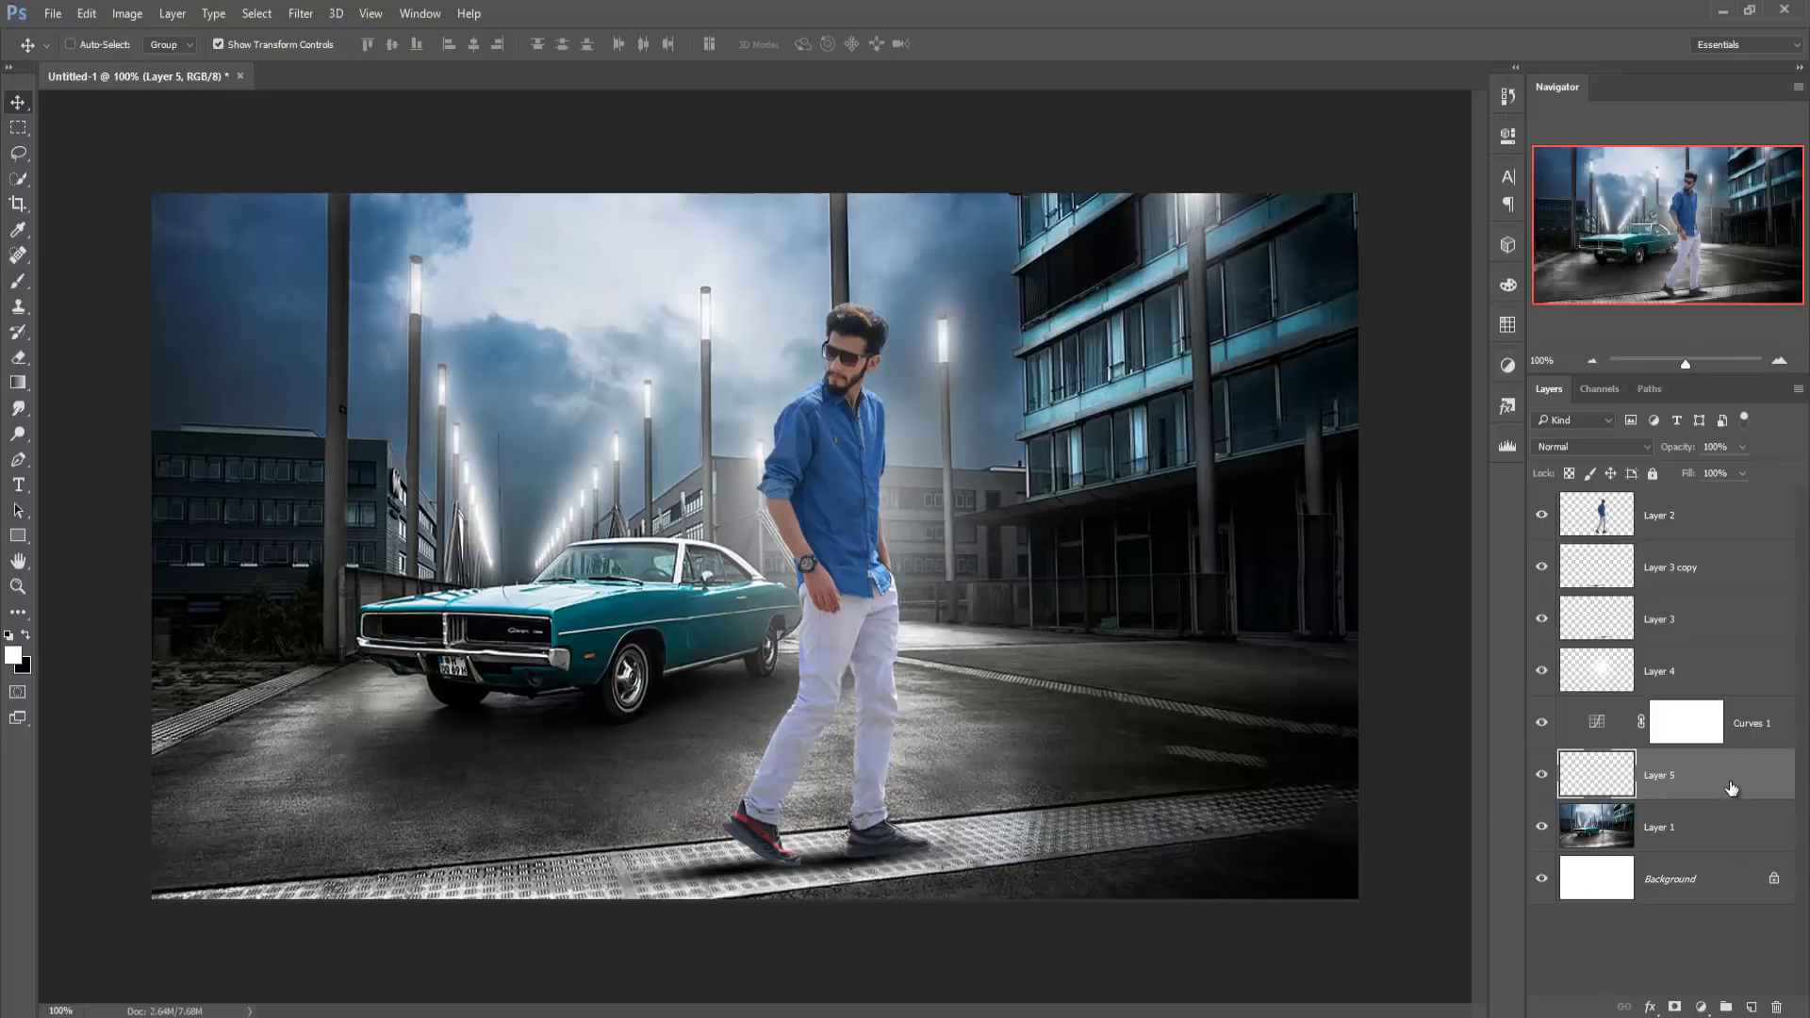
key("Delete")
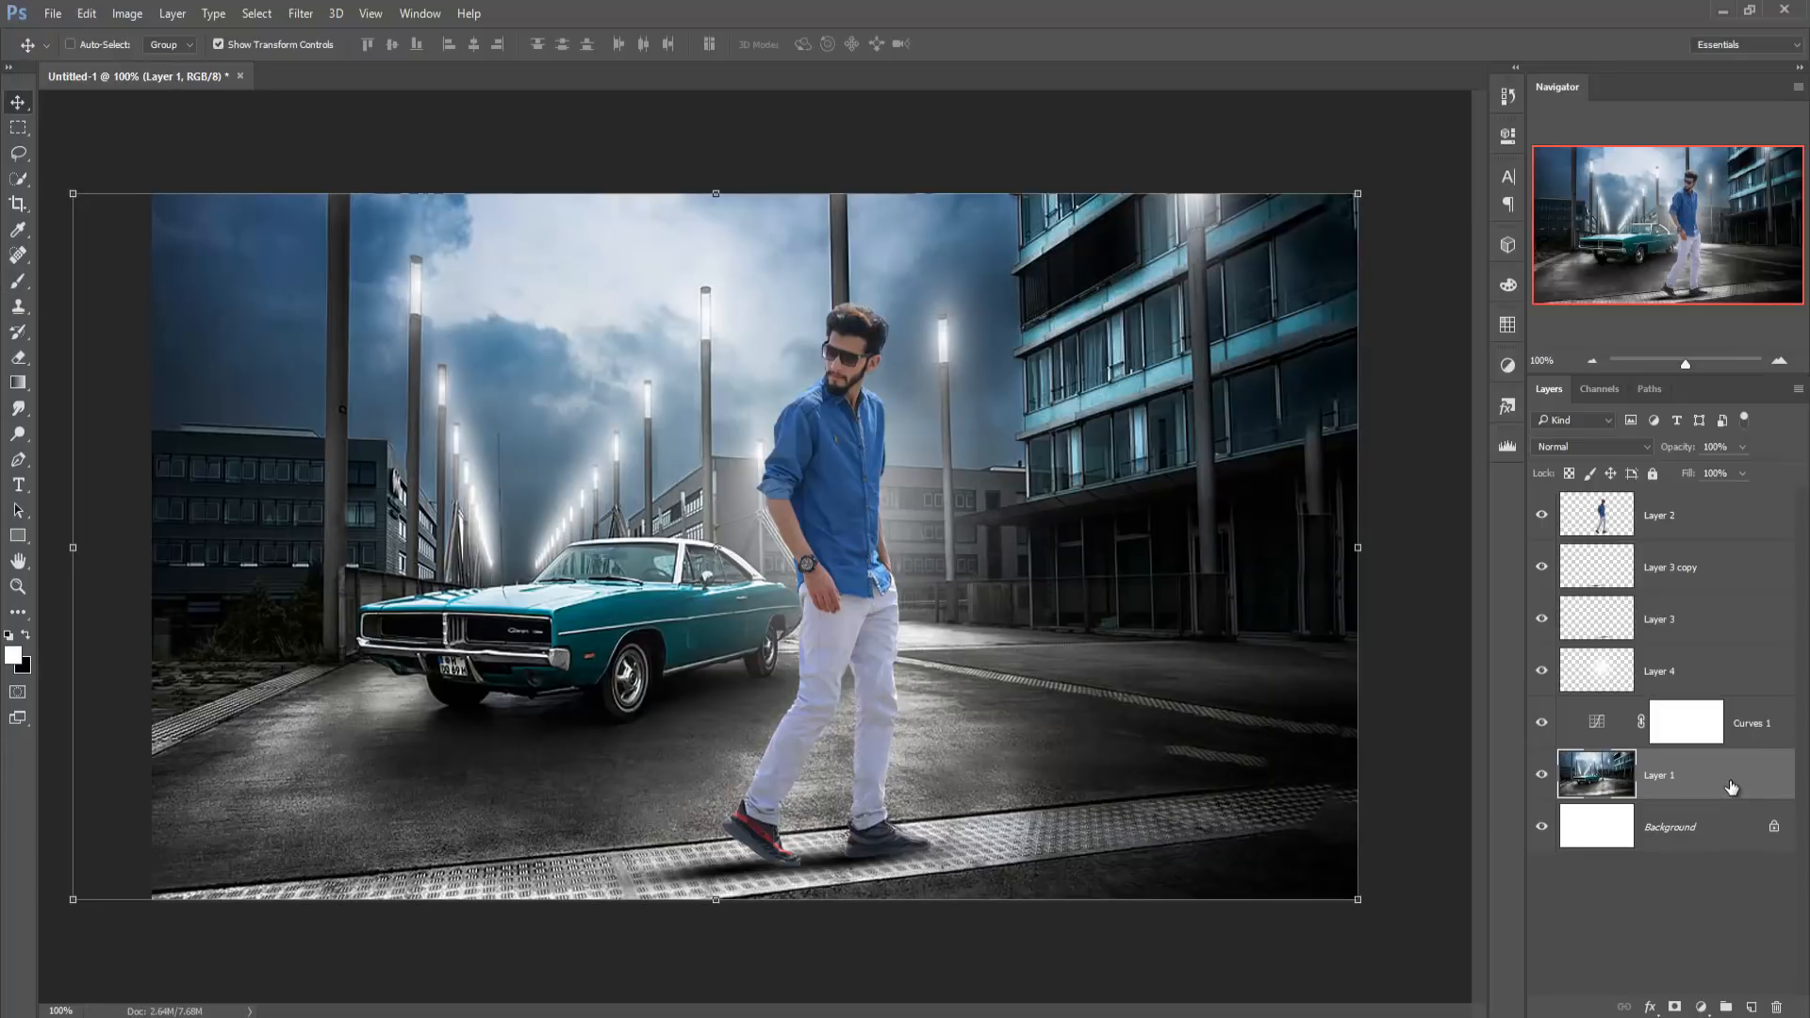
- Add a new layer above the man's layer and fill it with 50% Gray in Normal mode at 100% opacity
left_click(1688, 528)
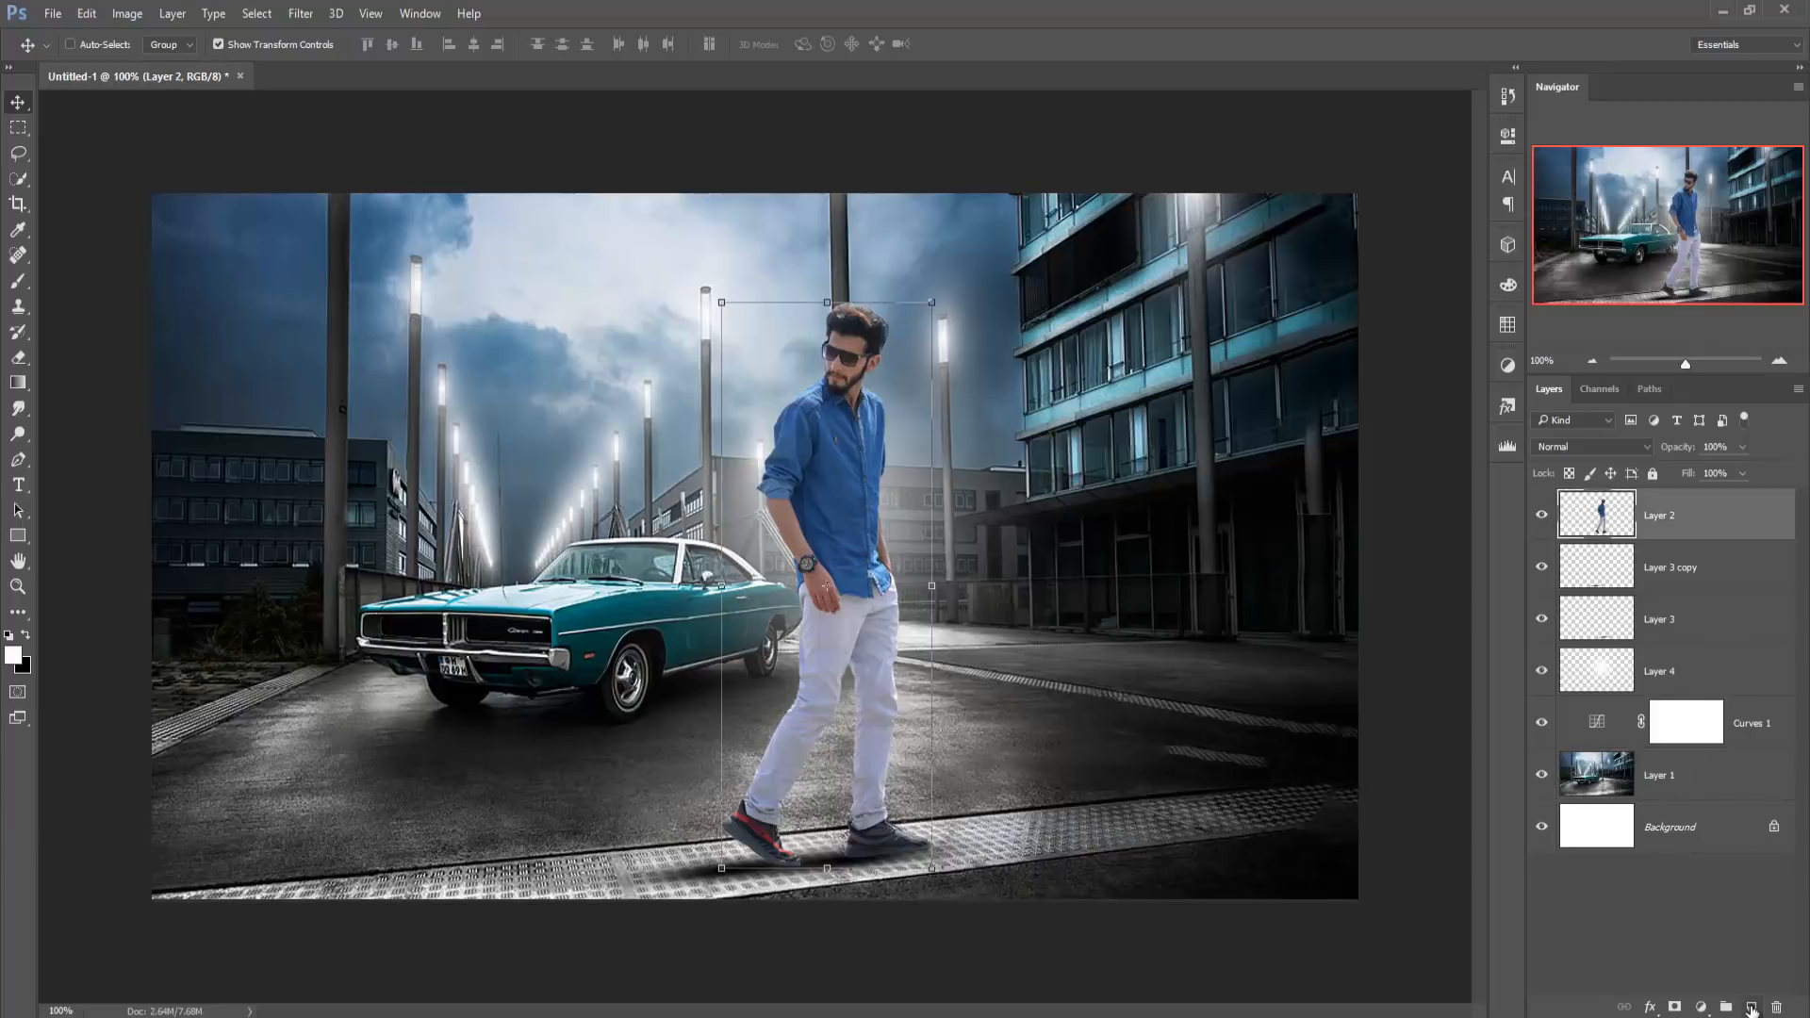
left_click(1751, 1007)
left_click(86, 14)
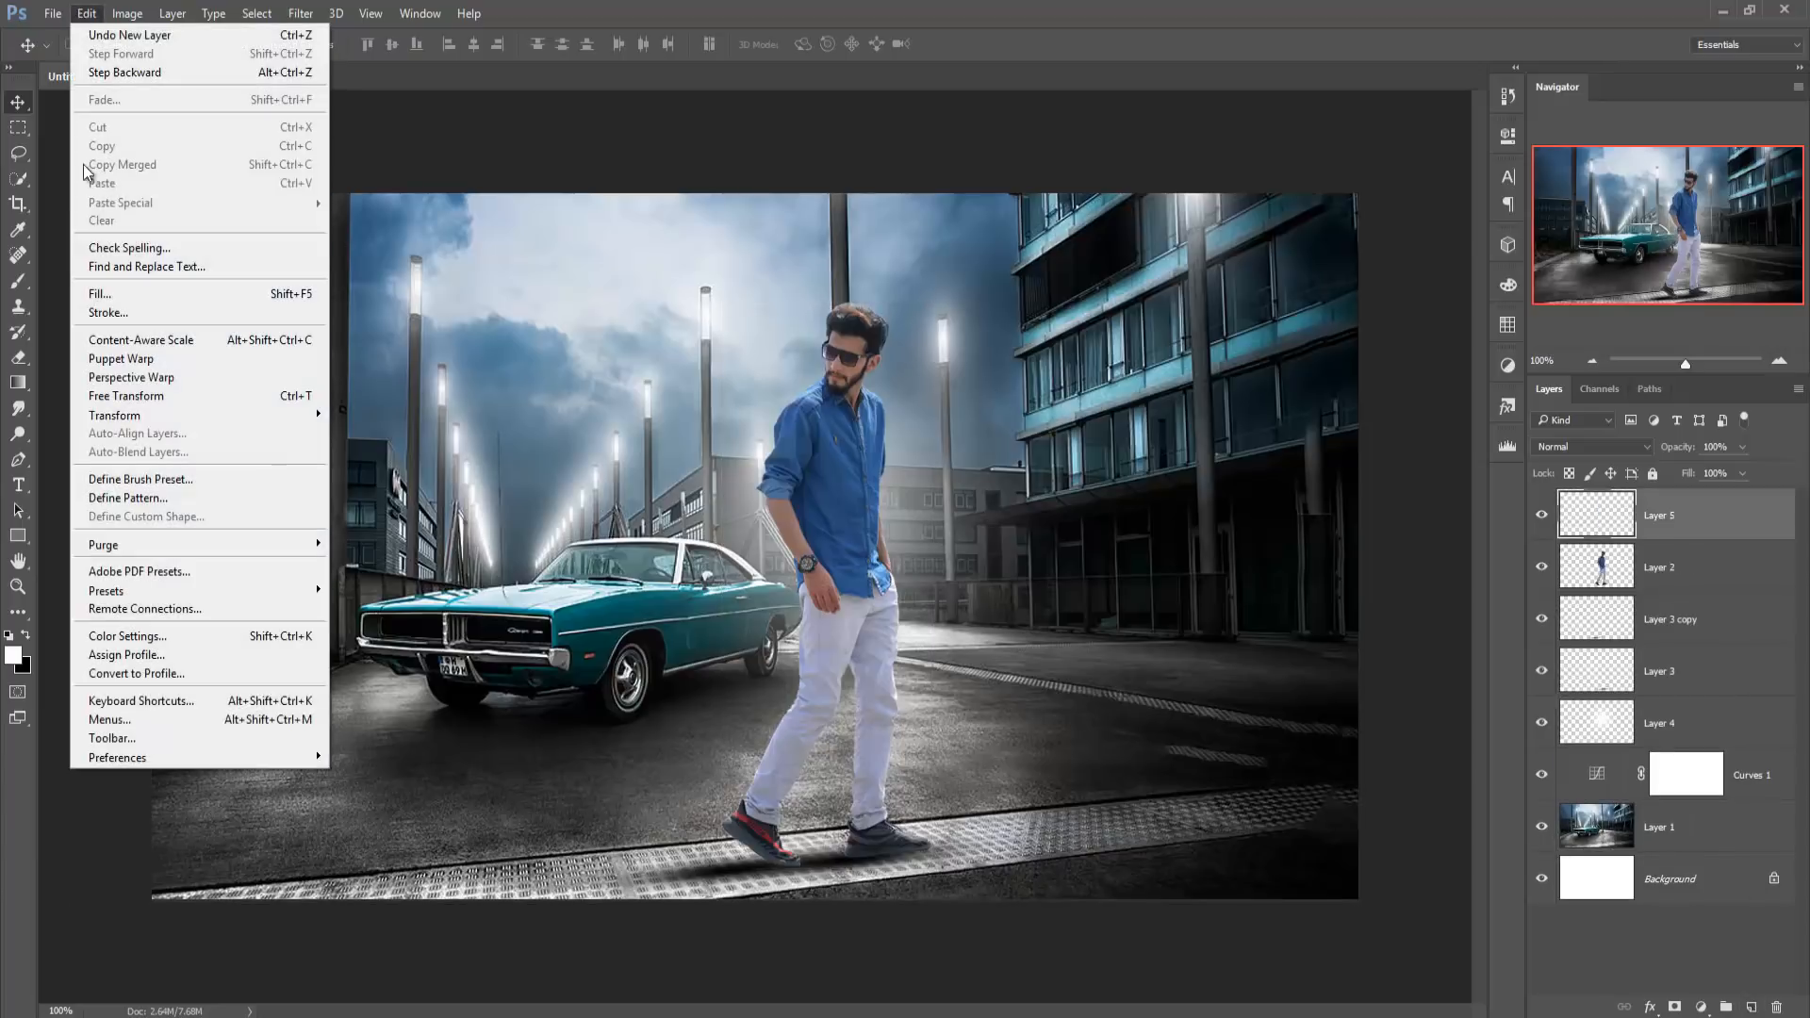
left_click(98, 294)
left_click(950, 302)
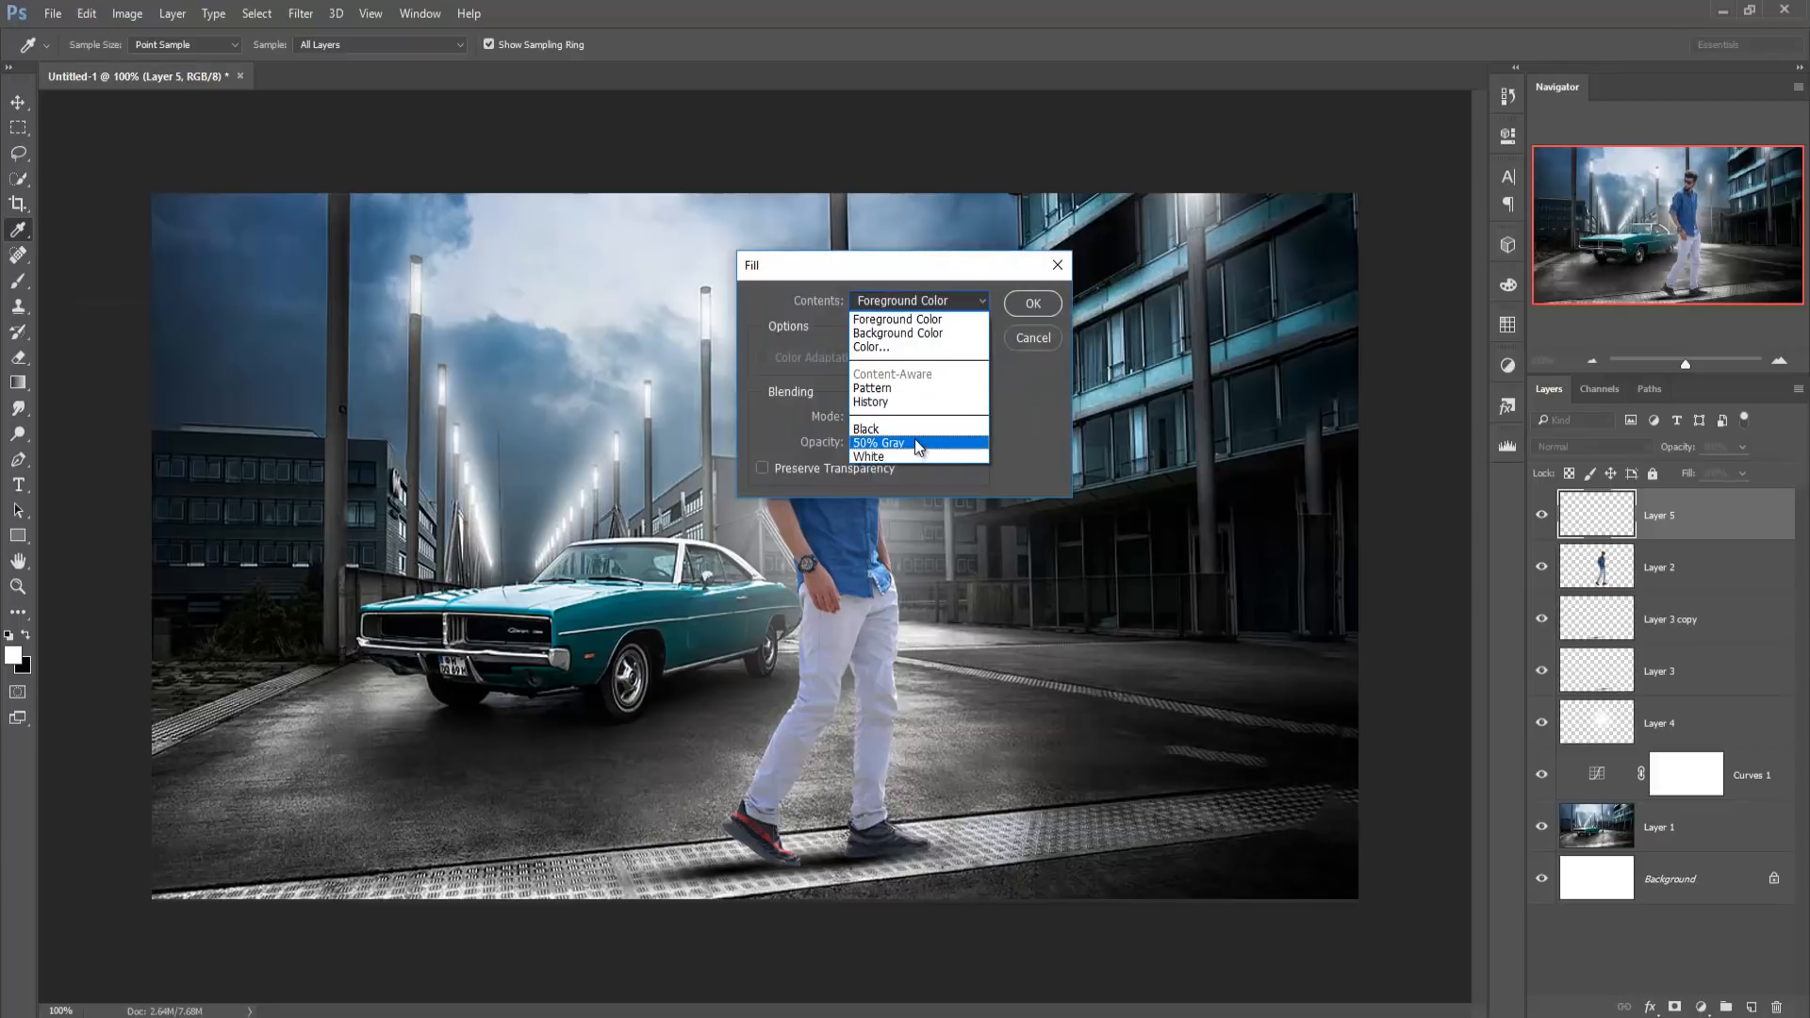
left_click(917, 443)
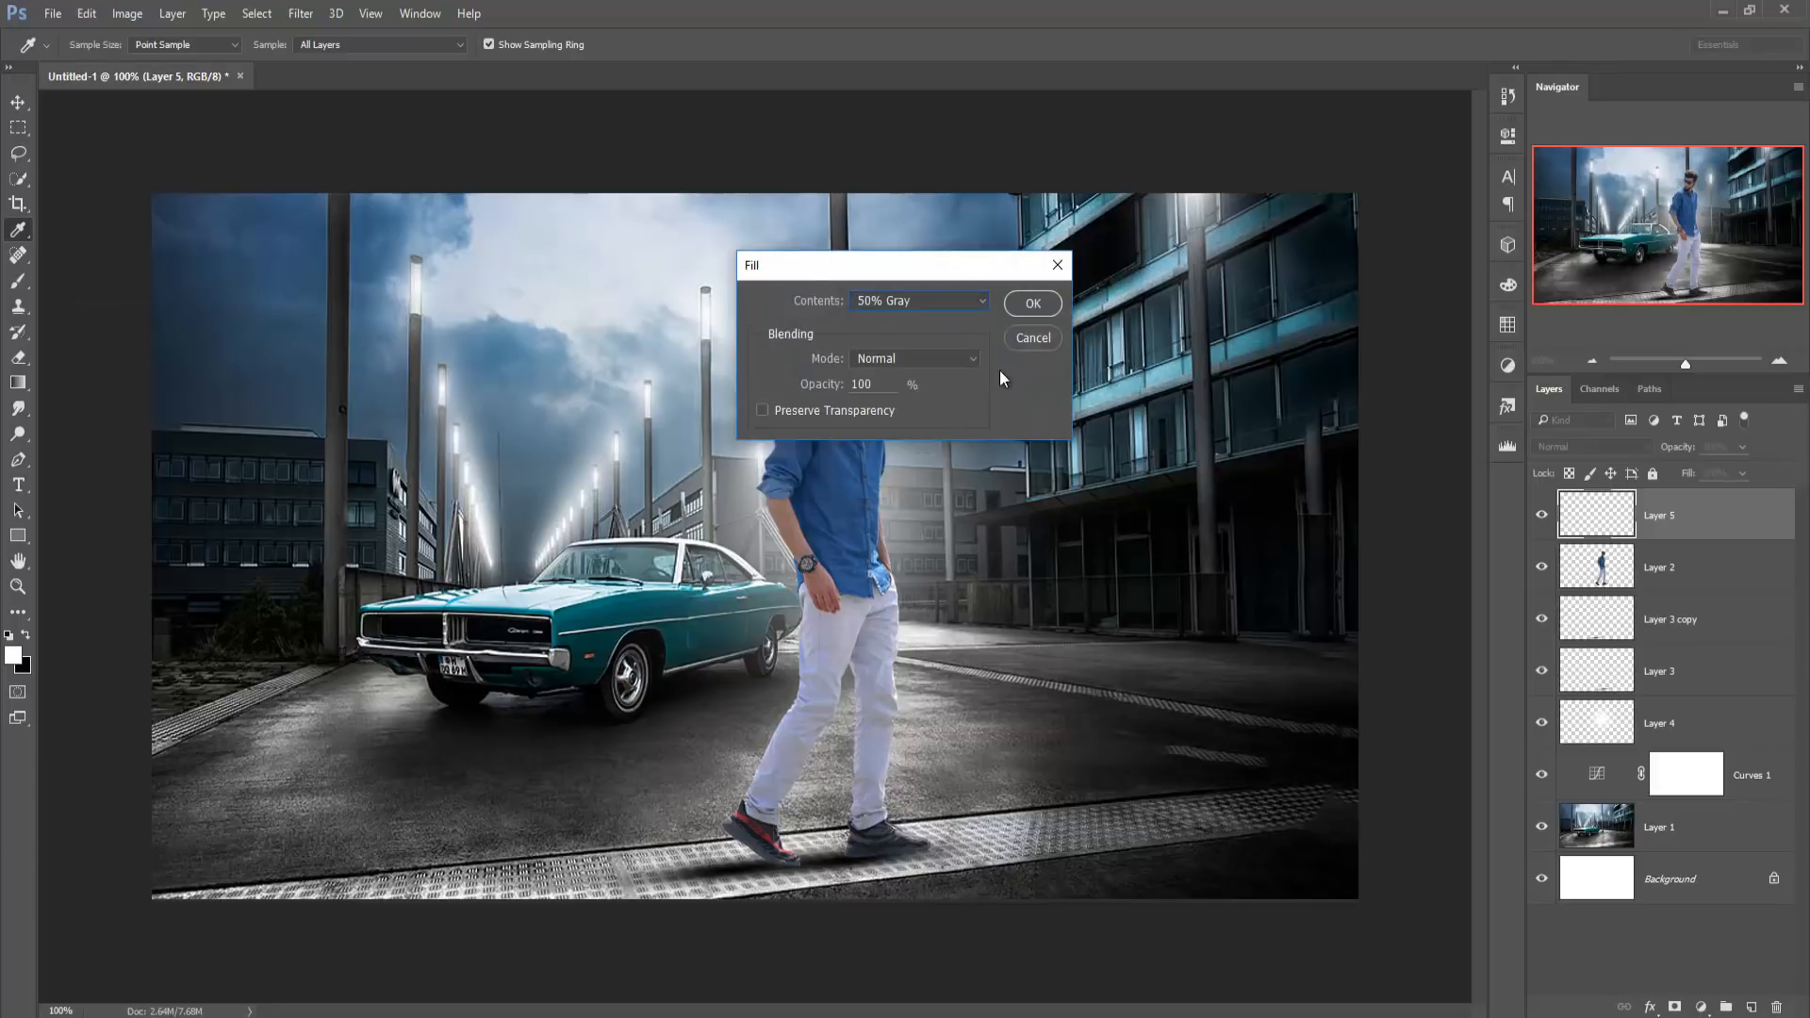
left_click(1034, 304)
- Clip the gray layer to the man's layer and set its blend mode to Overlay
key("v")
right_click(1727, 517)
left_click(1592, 483)
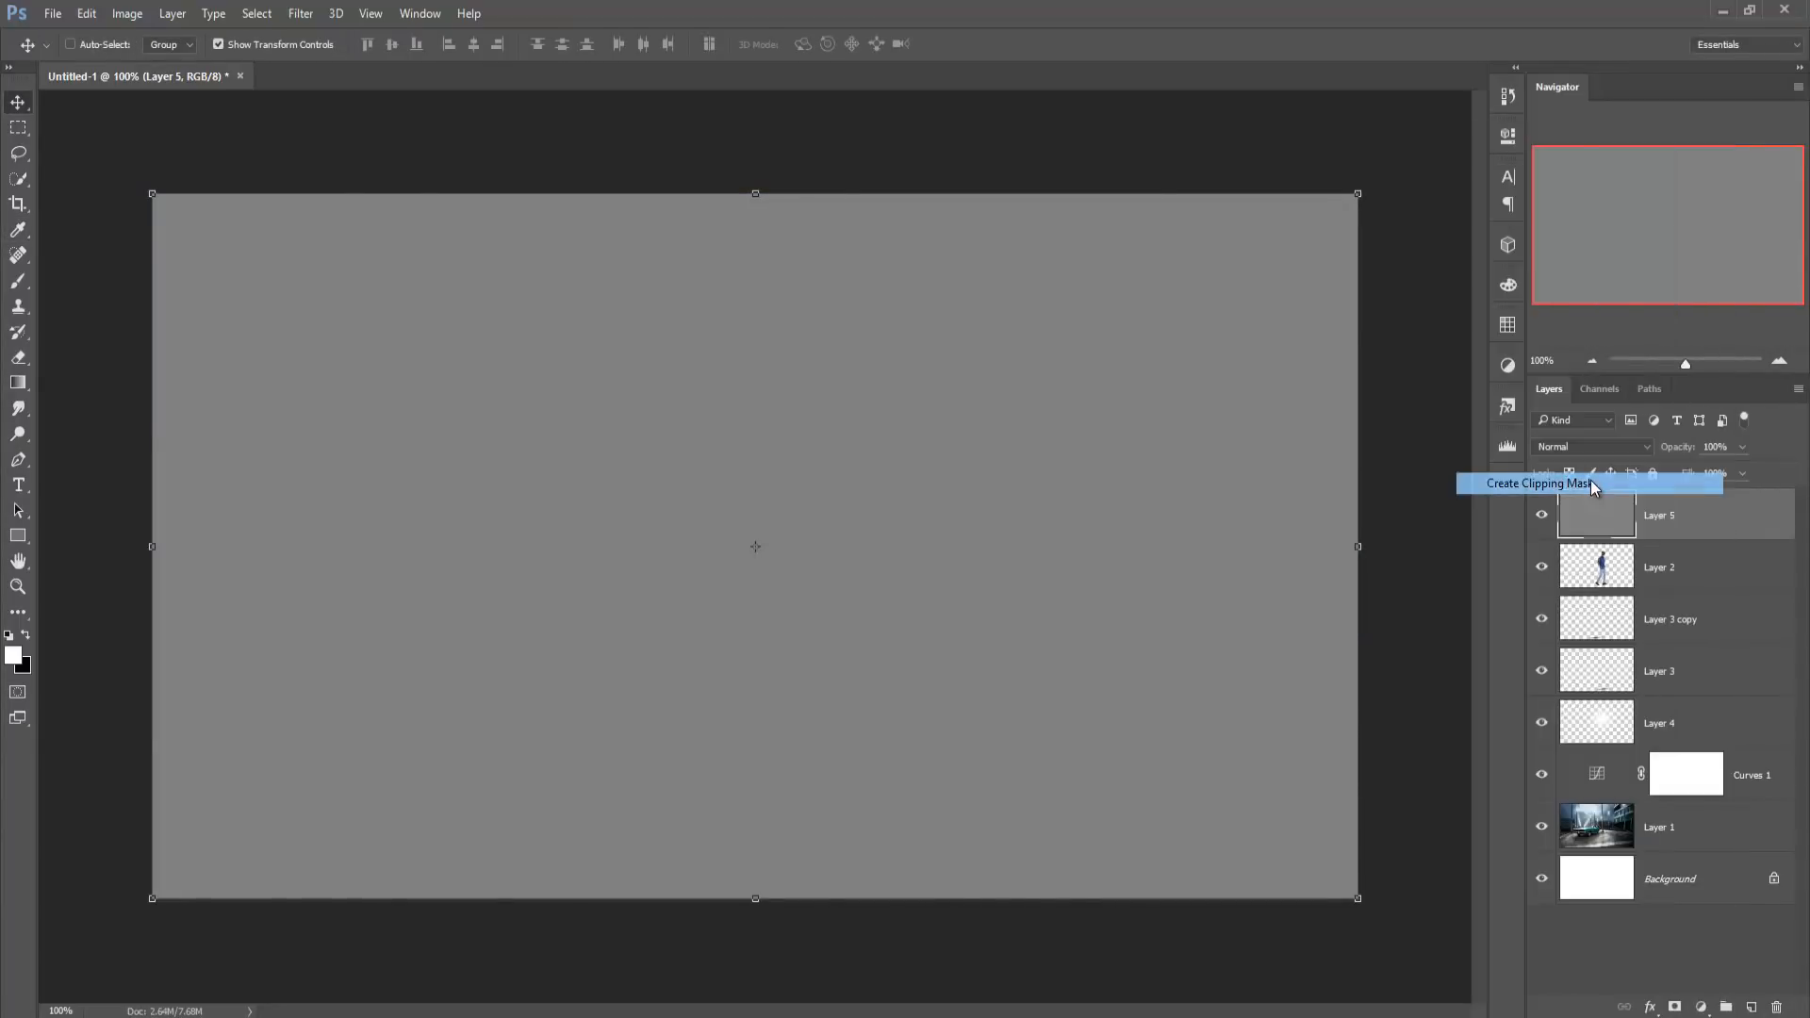
left_click(1615, 446)
left_click(1584, 639)
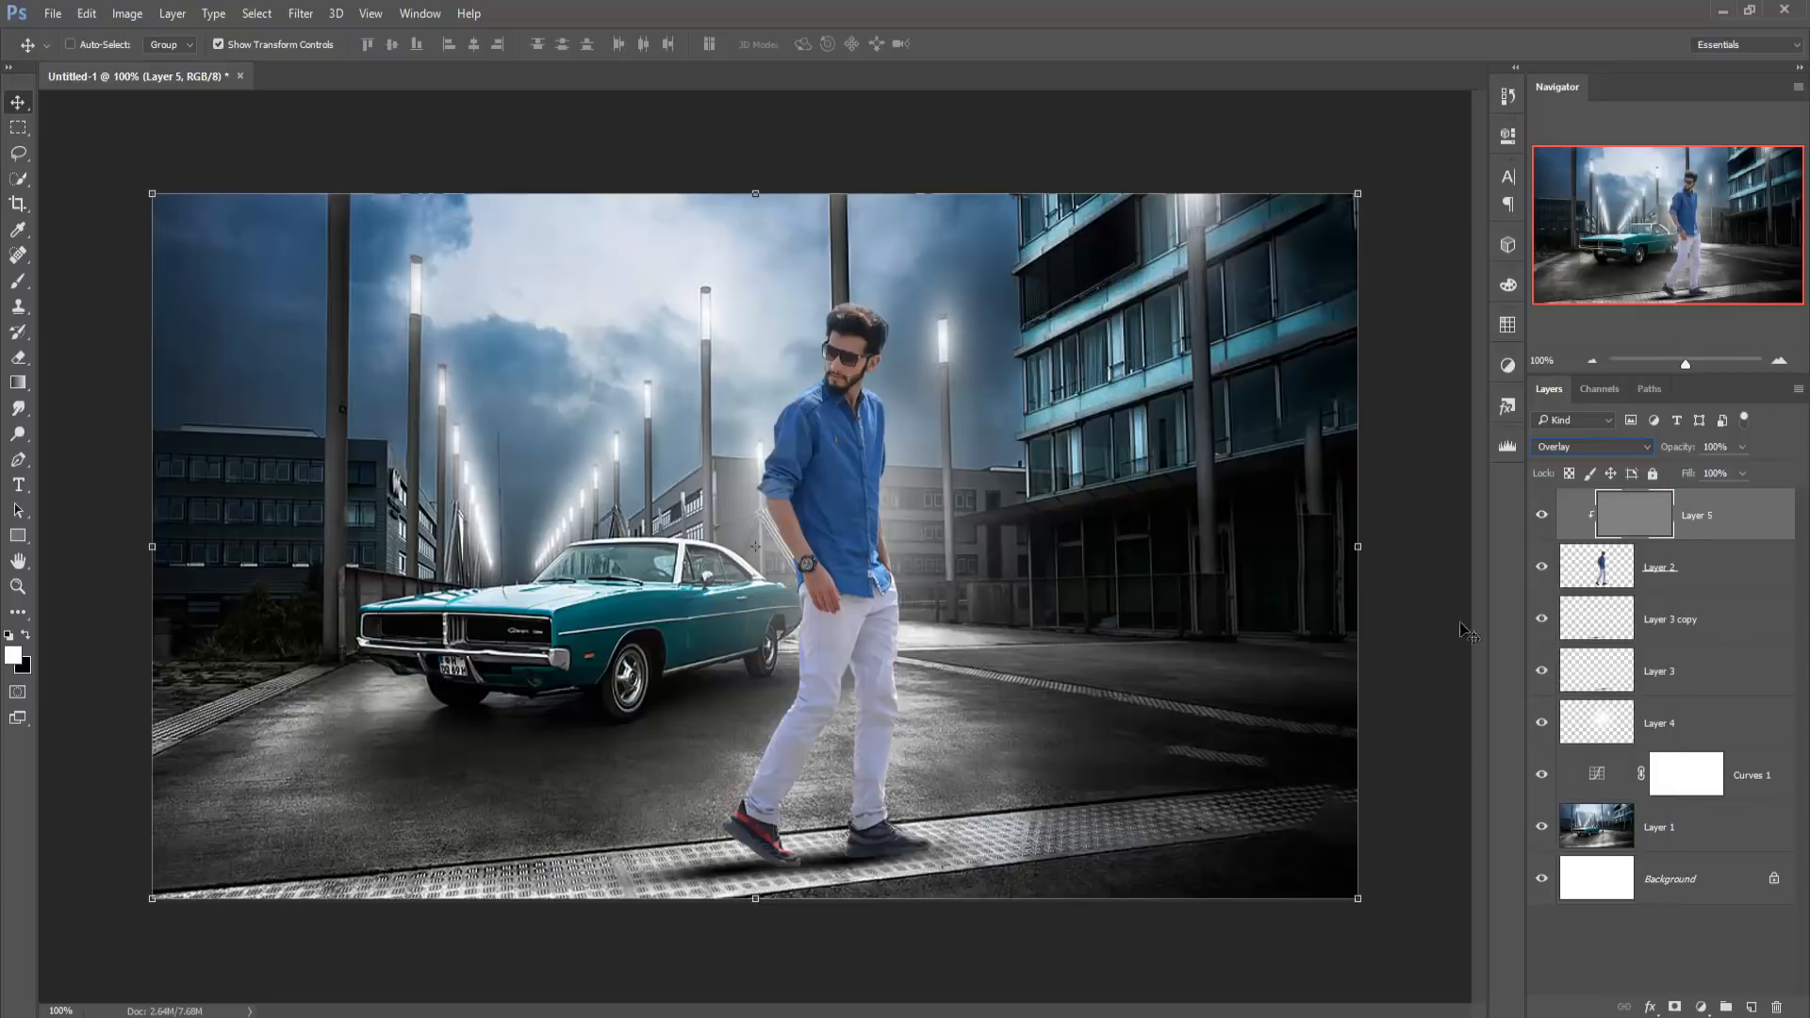
- Dodge the highlights along the man's shirt sleeve nearest the car, using the Dodge tool with a much smaller brush
left_click(19, 435)
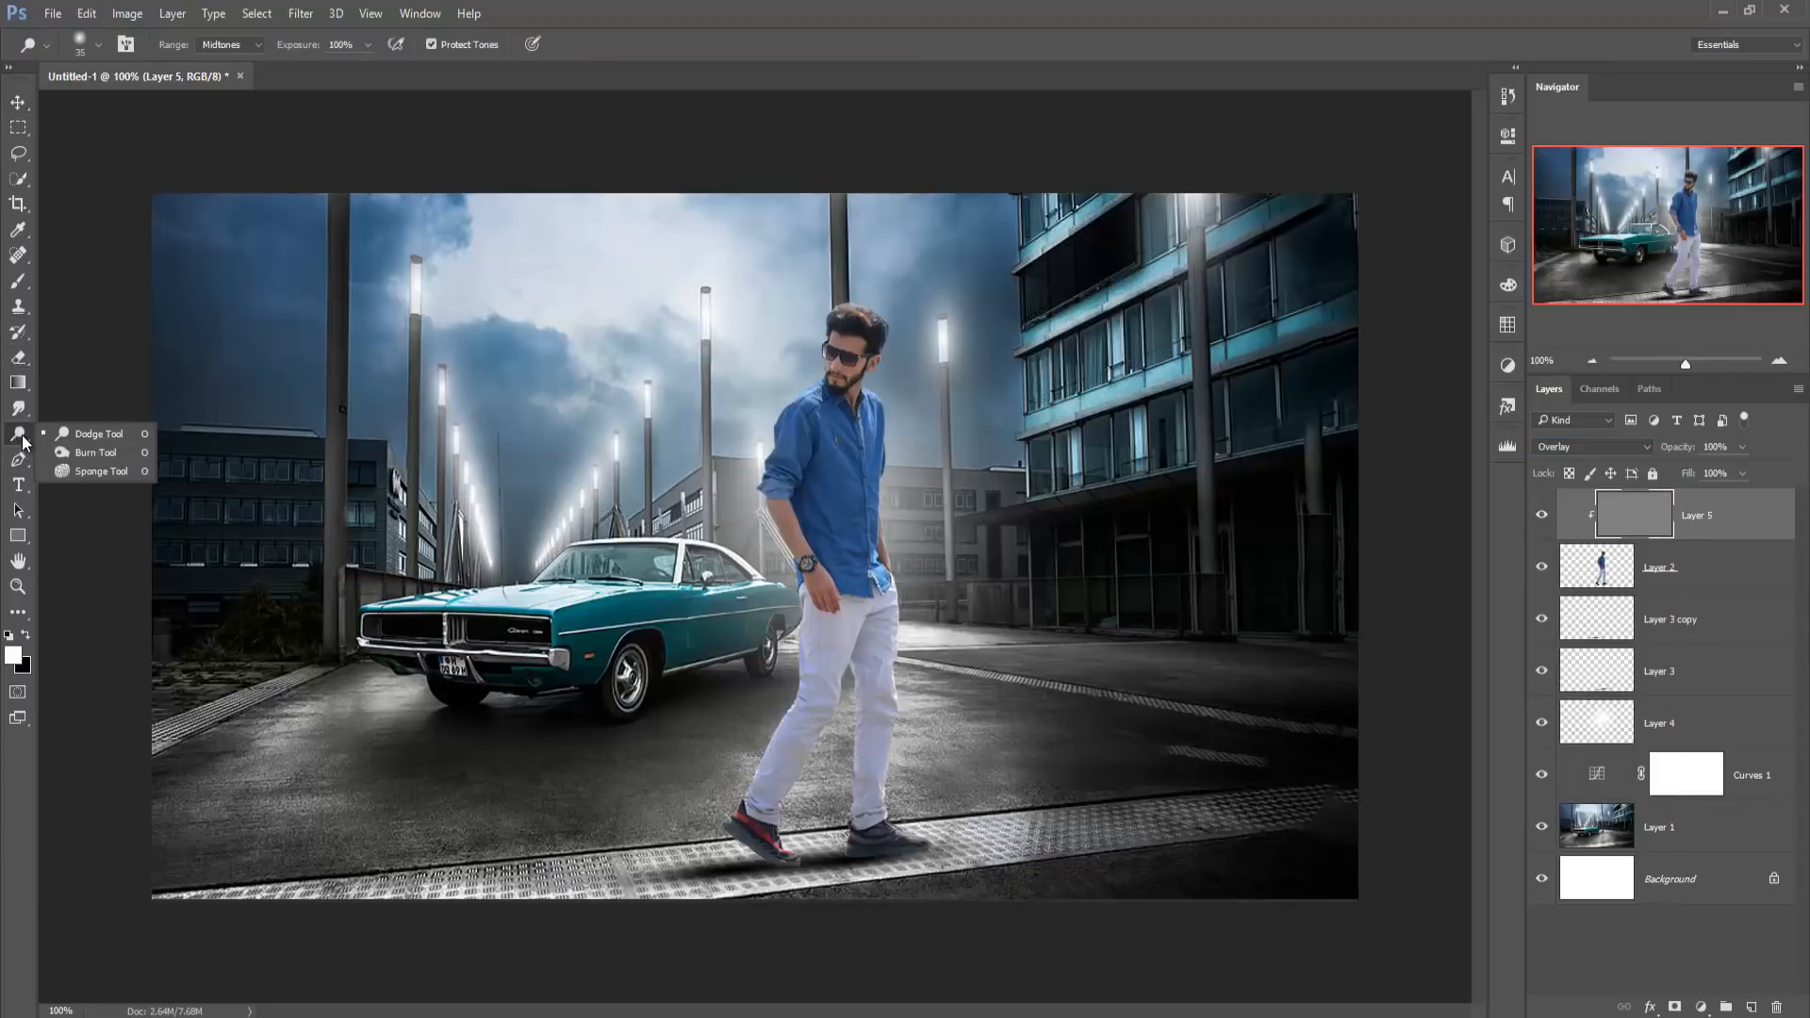
left_click(69, 433)
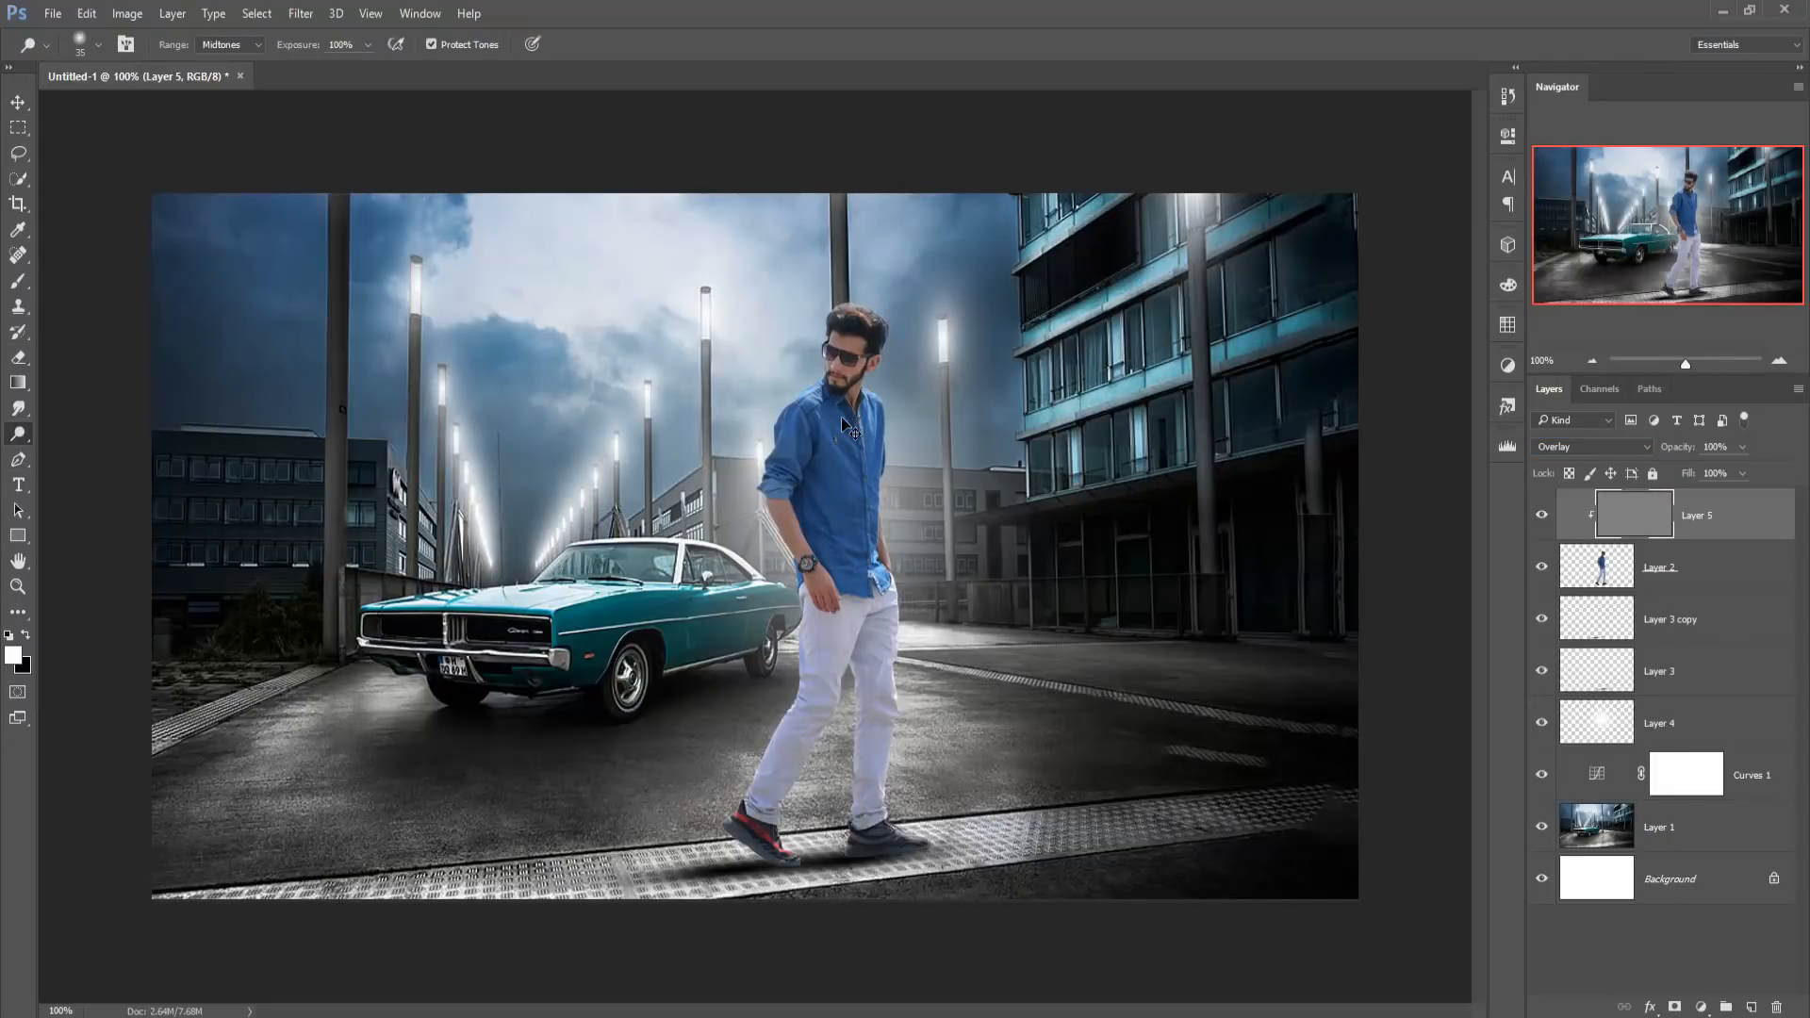
key("ctrl+plus")
key("ctrl+plus")
left_click_drag(842, 430, 771, 716)
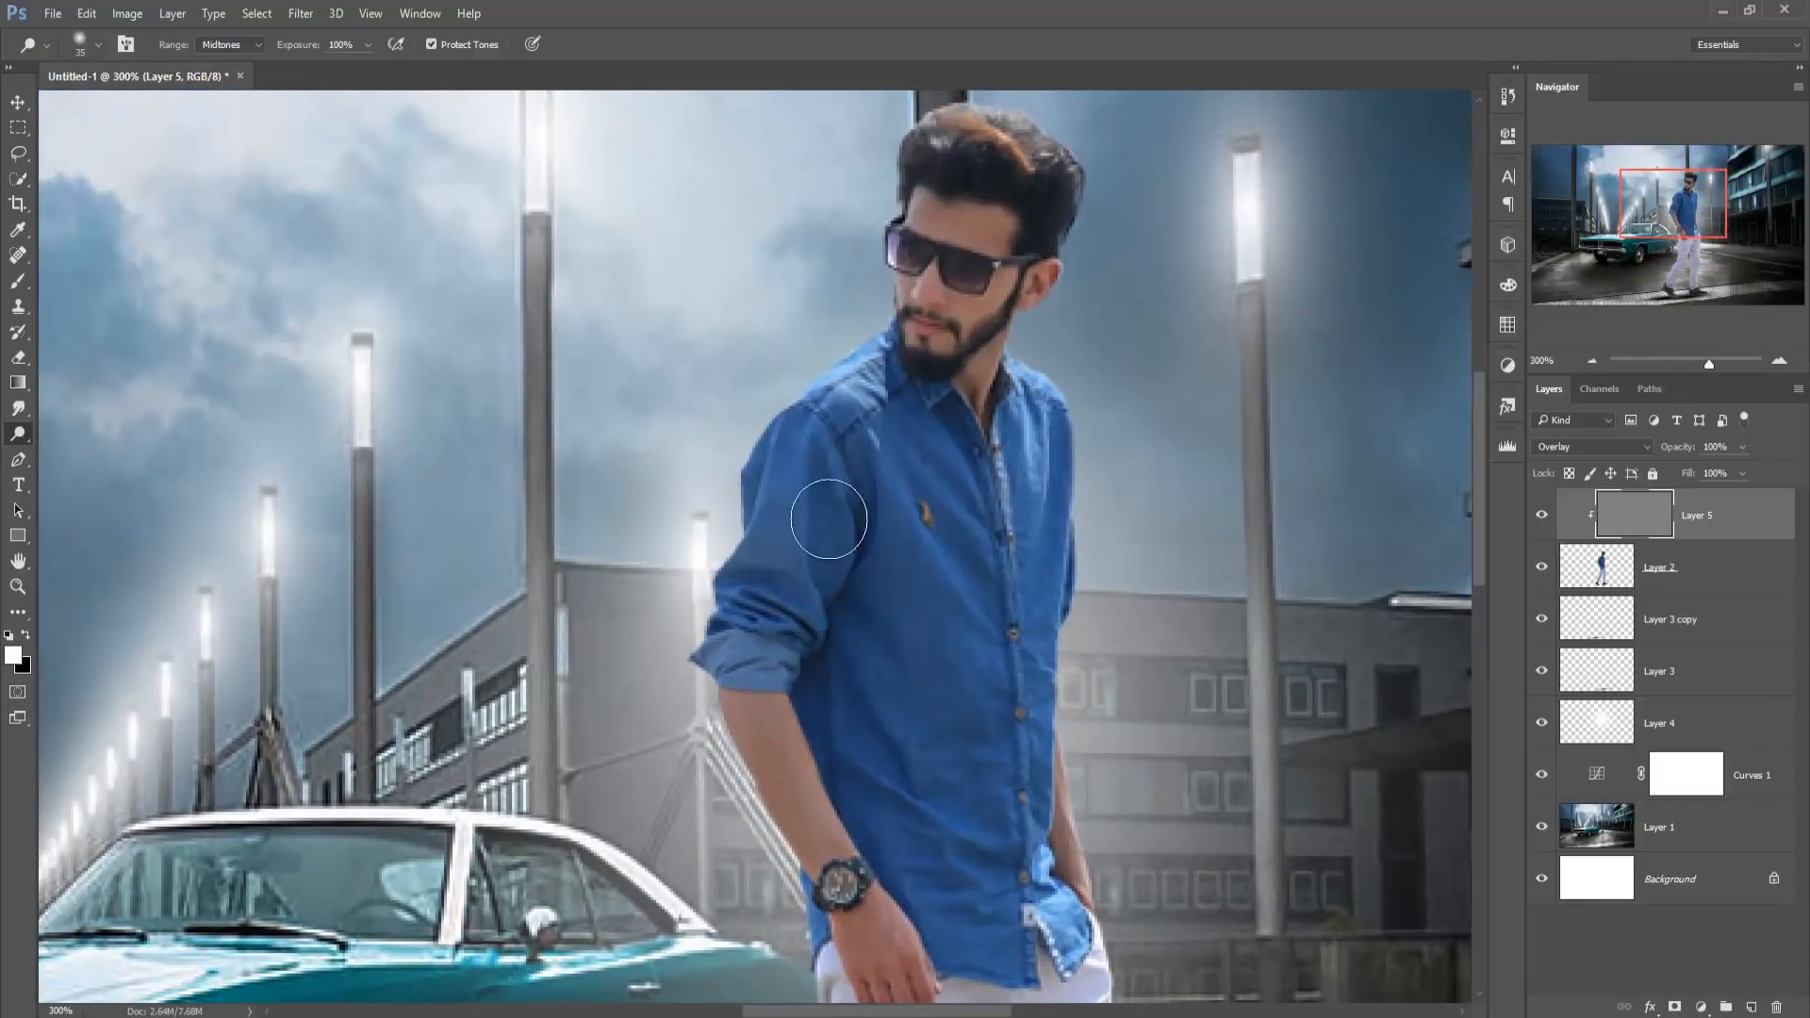
key("bracketleft")
key("bracketleft")
key("bracketleft")
key("bracketleft")
key("bracketleft")
key("bracketleft")
key("bracketleft")
left_click_drag(805, 440, 820, 637)
mouse_move(777, 434)
left_mouse_down()
mouse_move(726, 579)
mouse_move(788, 629)
left_mouse_up()
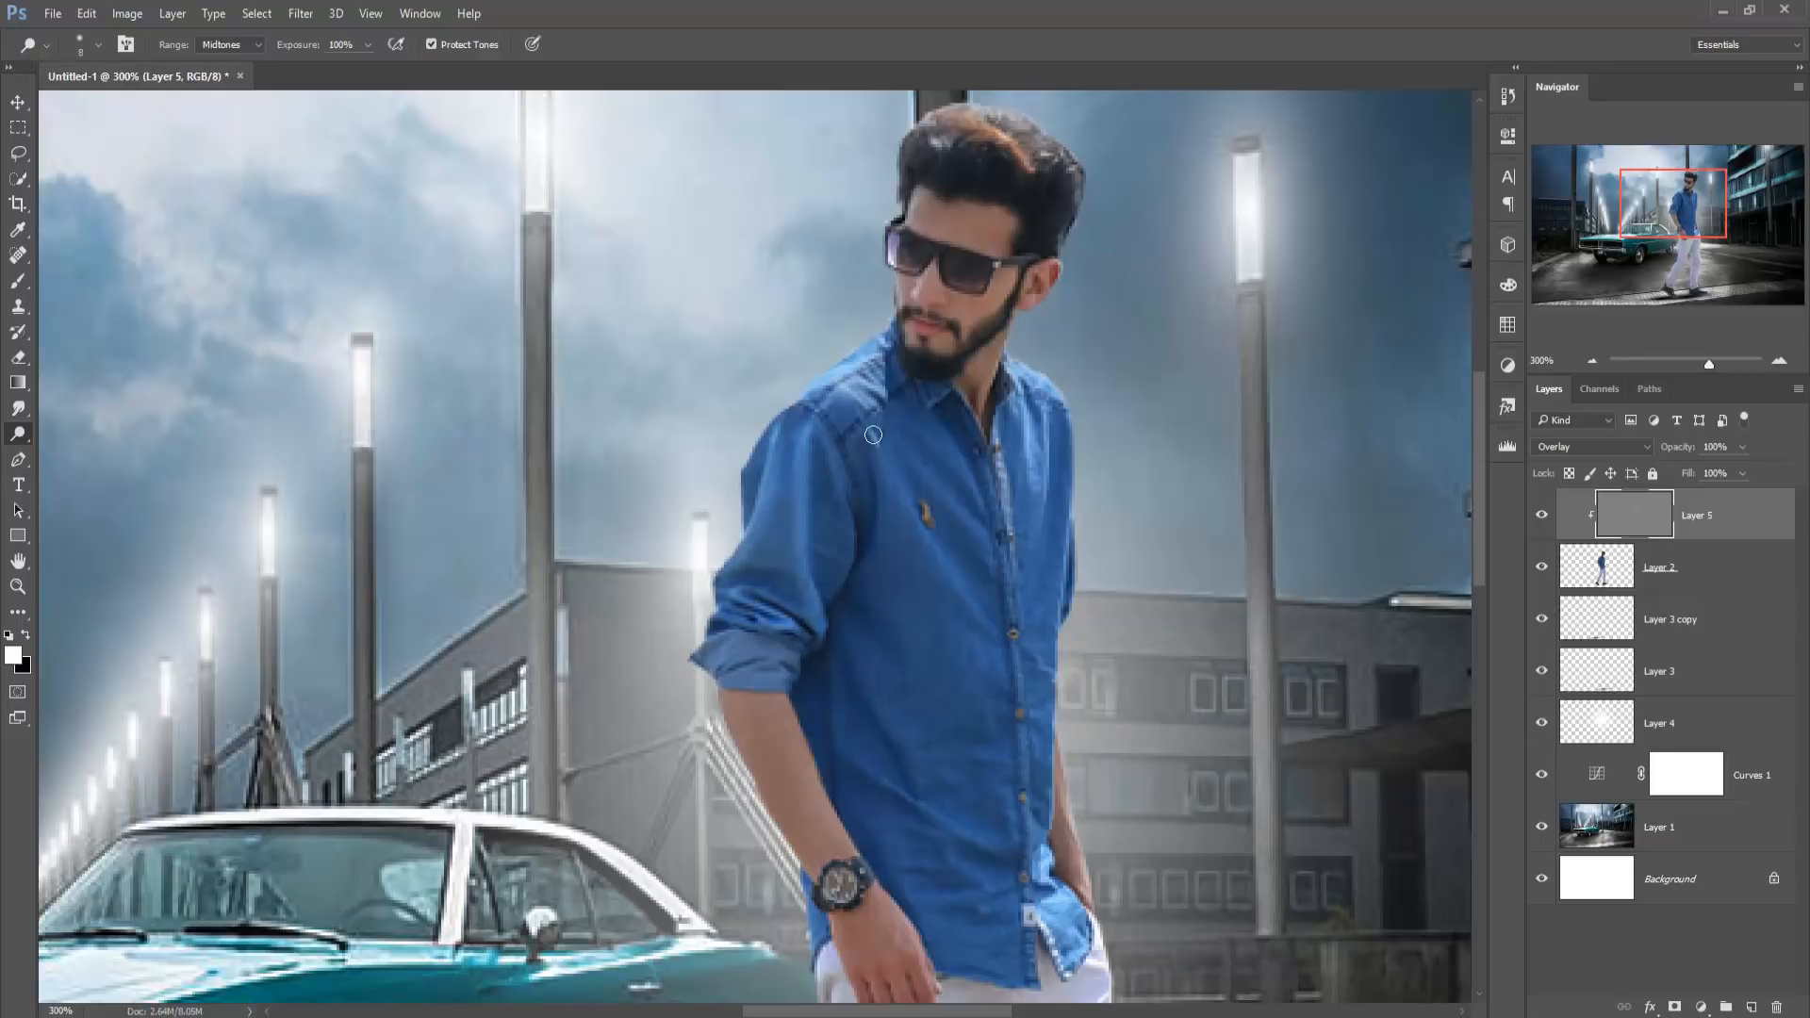
- Dodge the folds on the shirt's chest, around the logo and on both sides of the upper button placket
left_click_drag(874, 434, 946, 576)
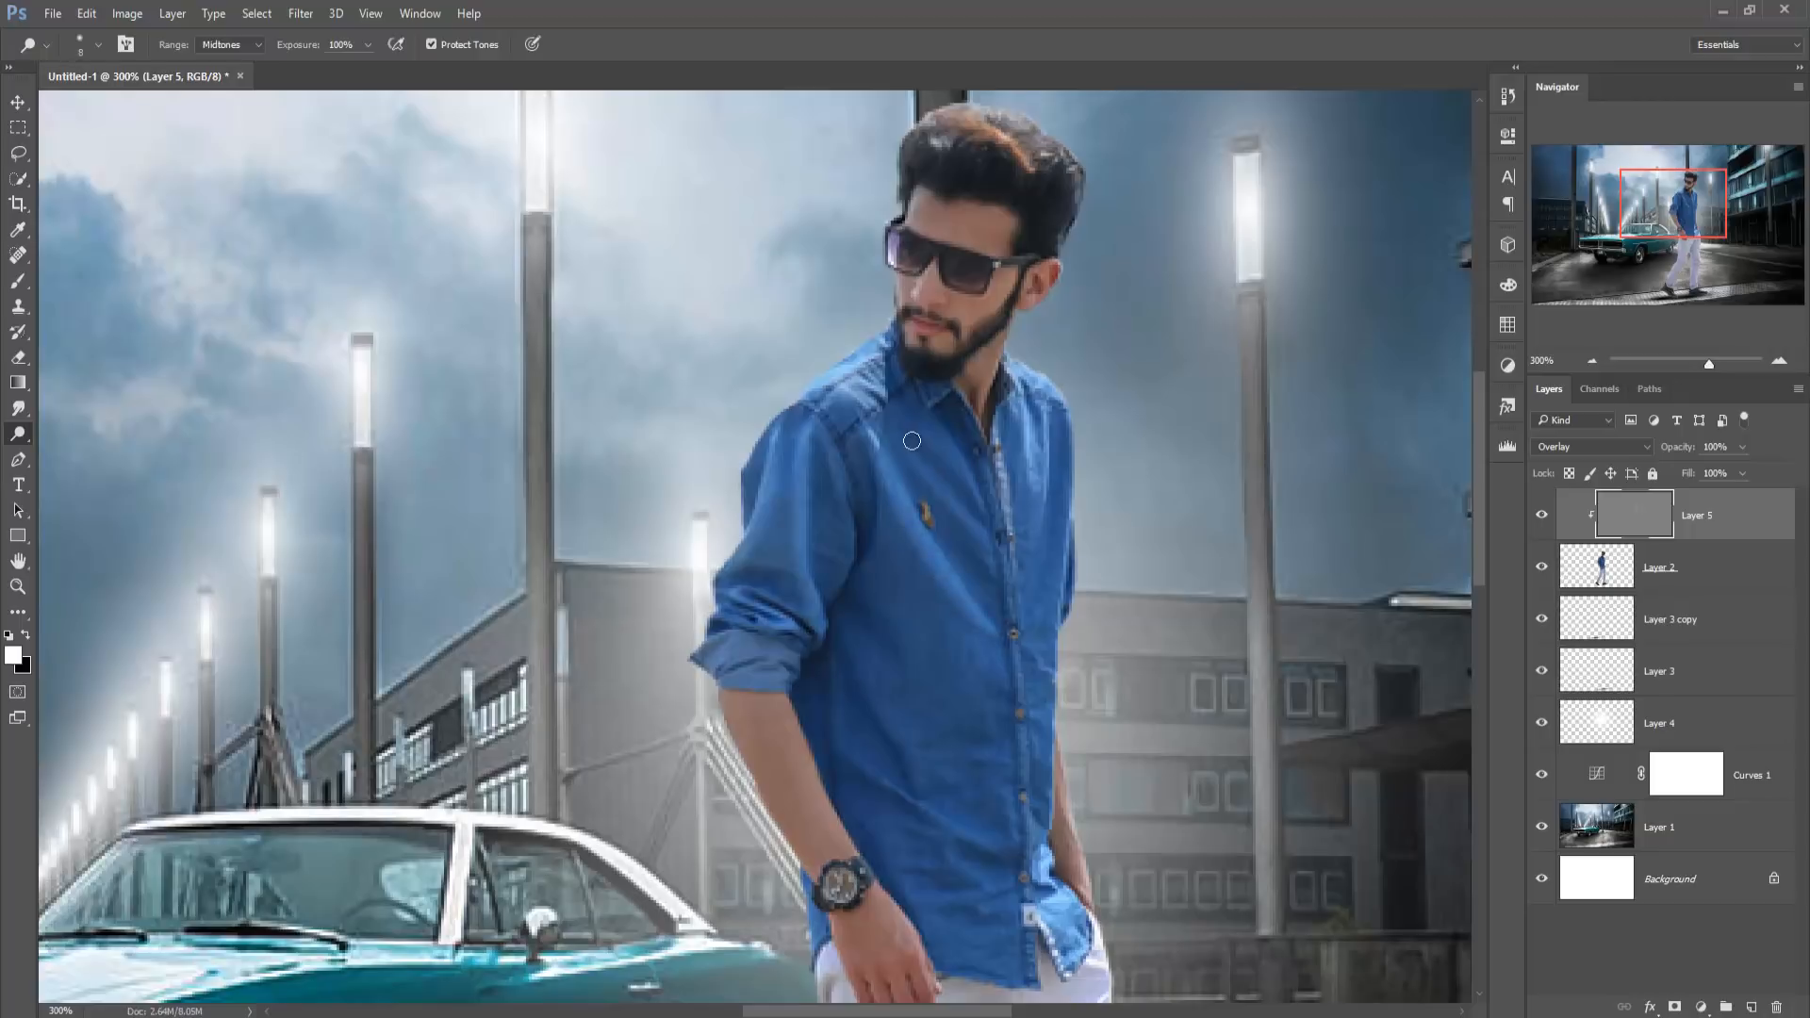
left_click_drag(905, 439, 984, 555)
left_click_drag(917, 424, 985, 515)
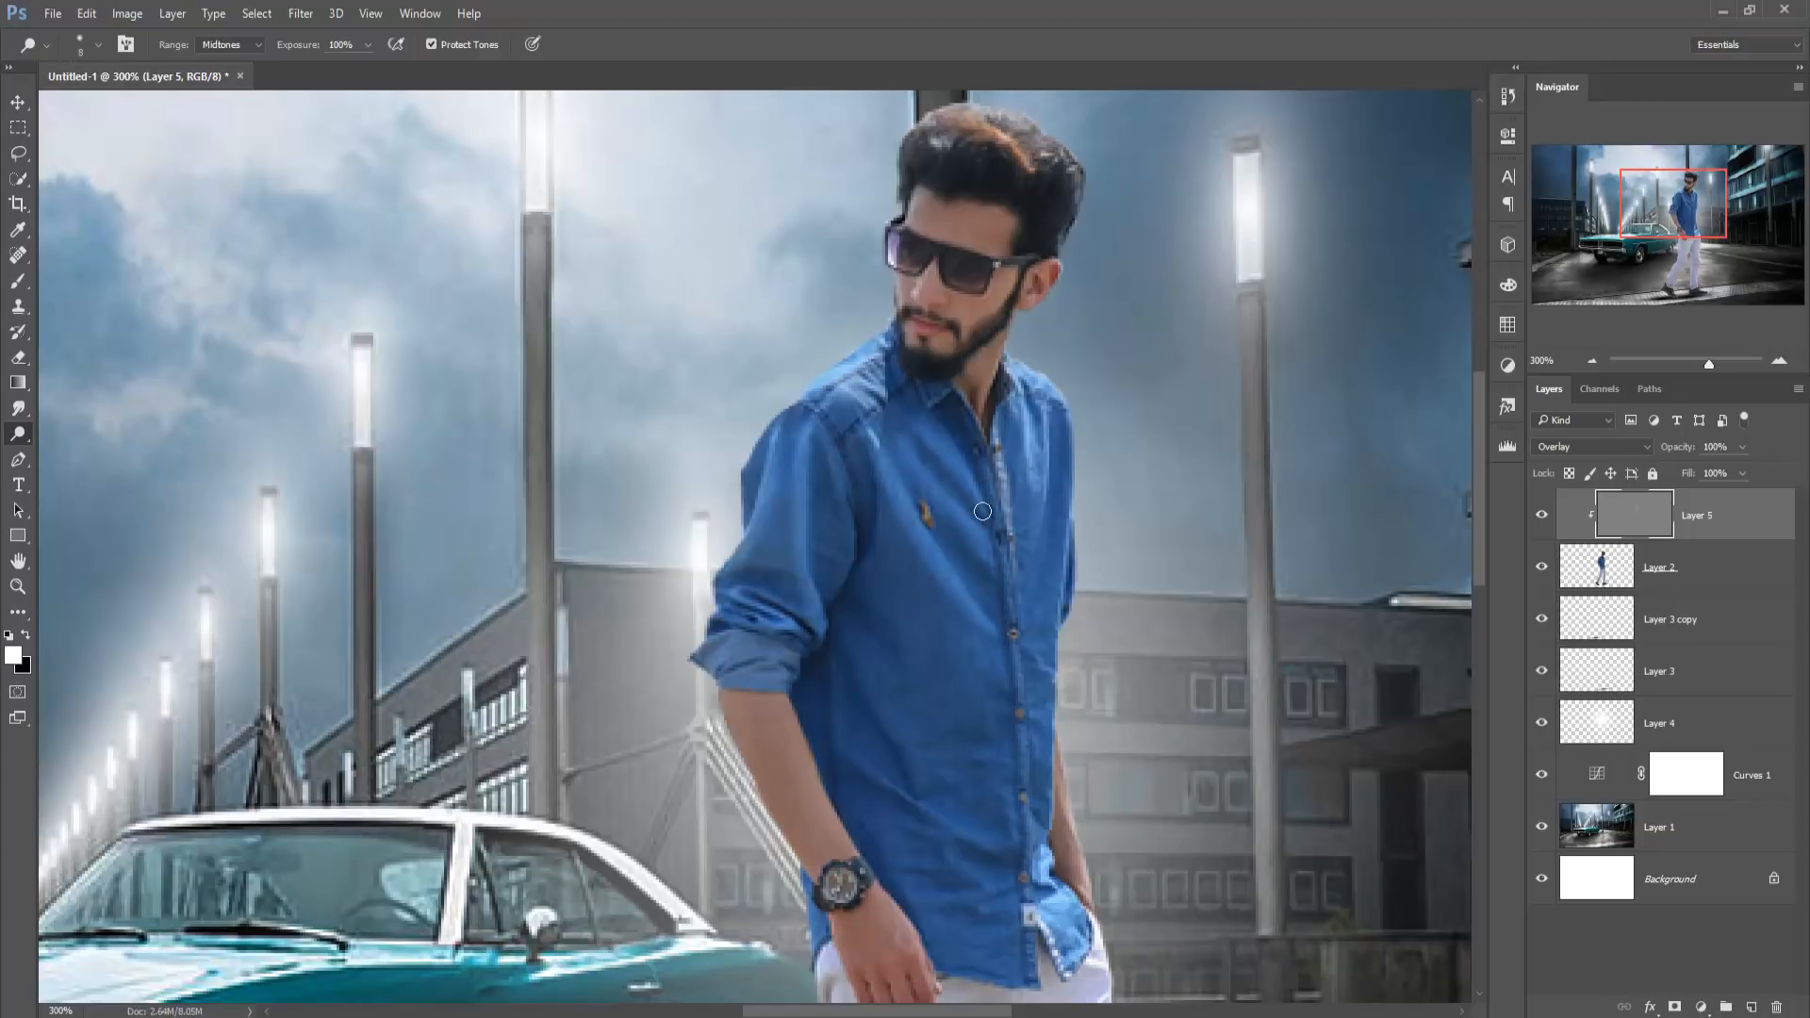
mouse_move(1024, 443)
left_mouse_down()
mouse_move(1017, 529)
mouse_move(1048, 449)
mouse_move(1026, 692)
left_mouse_up()
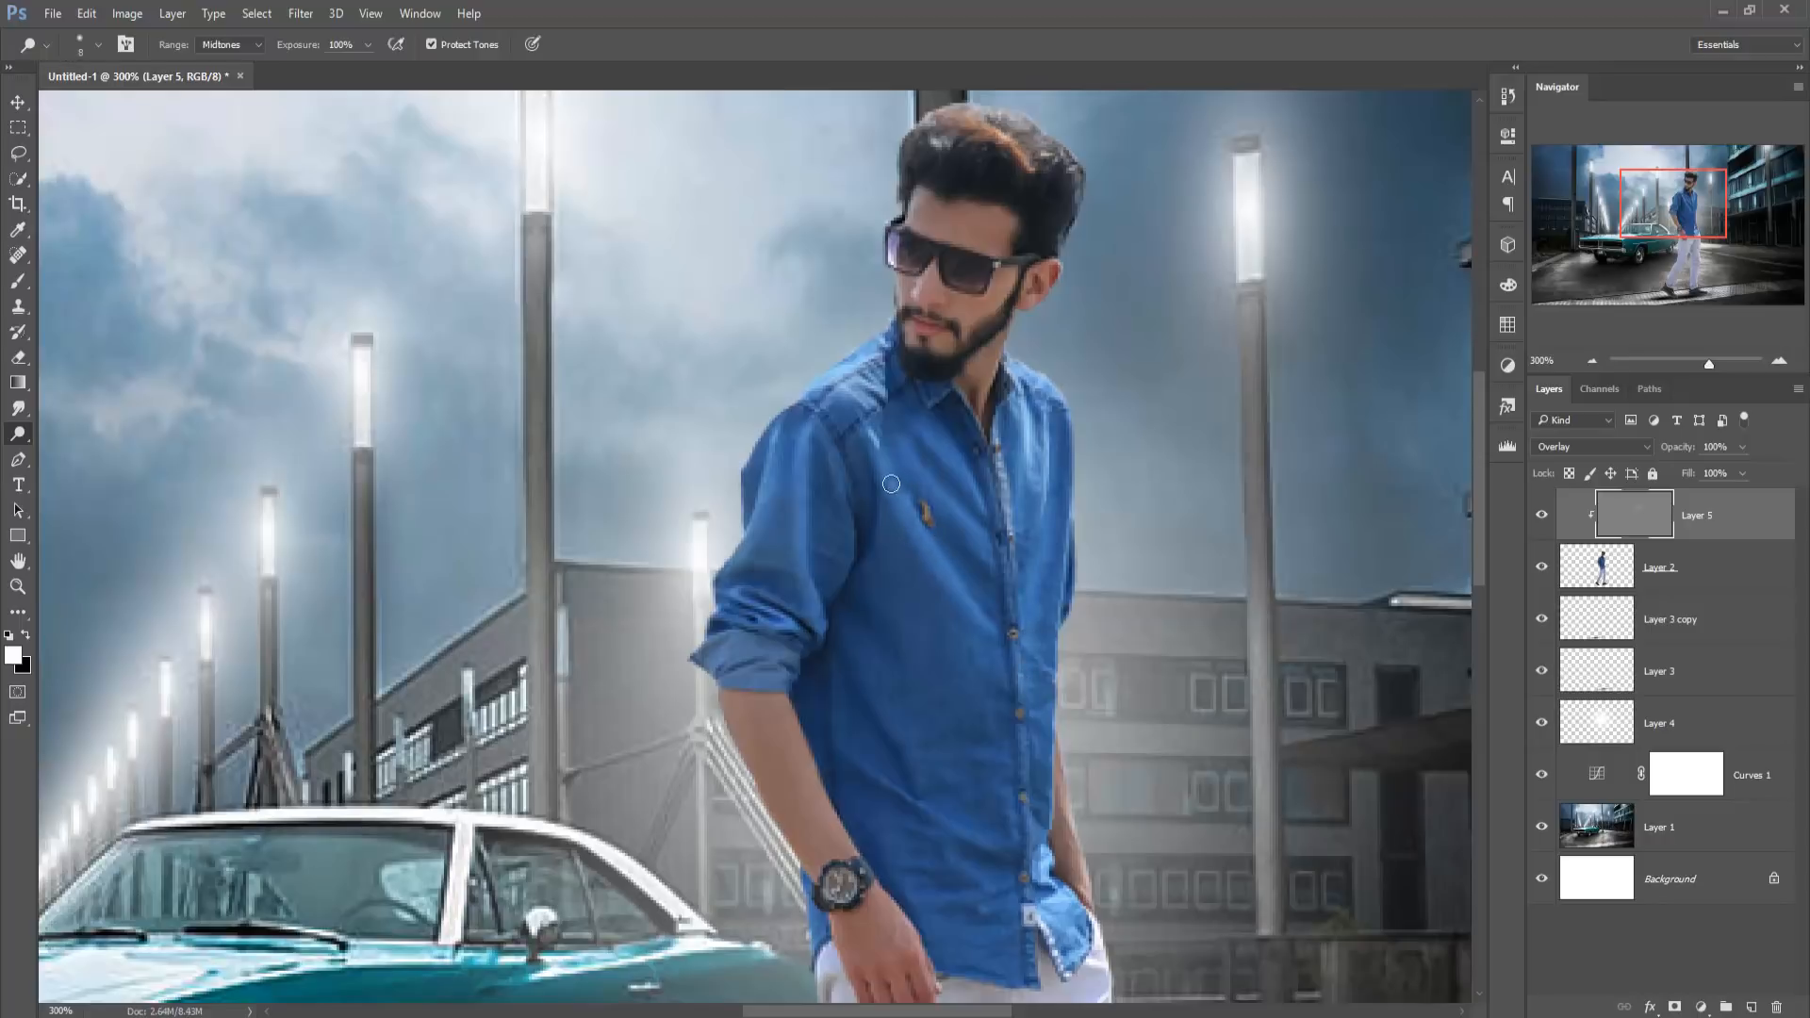
left_click_drag(896, 484, 986, 629)
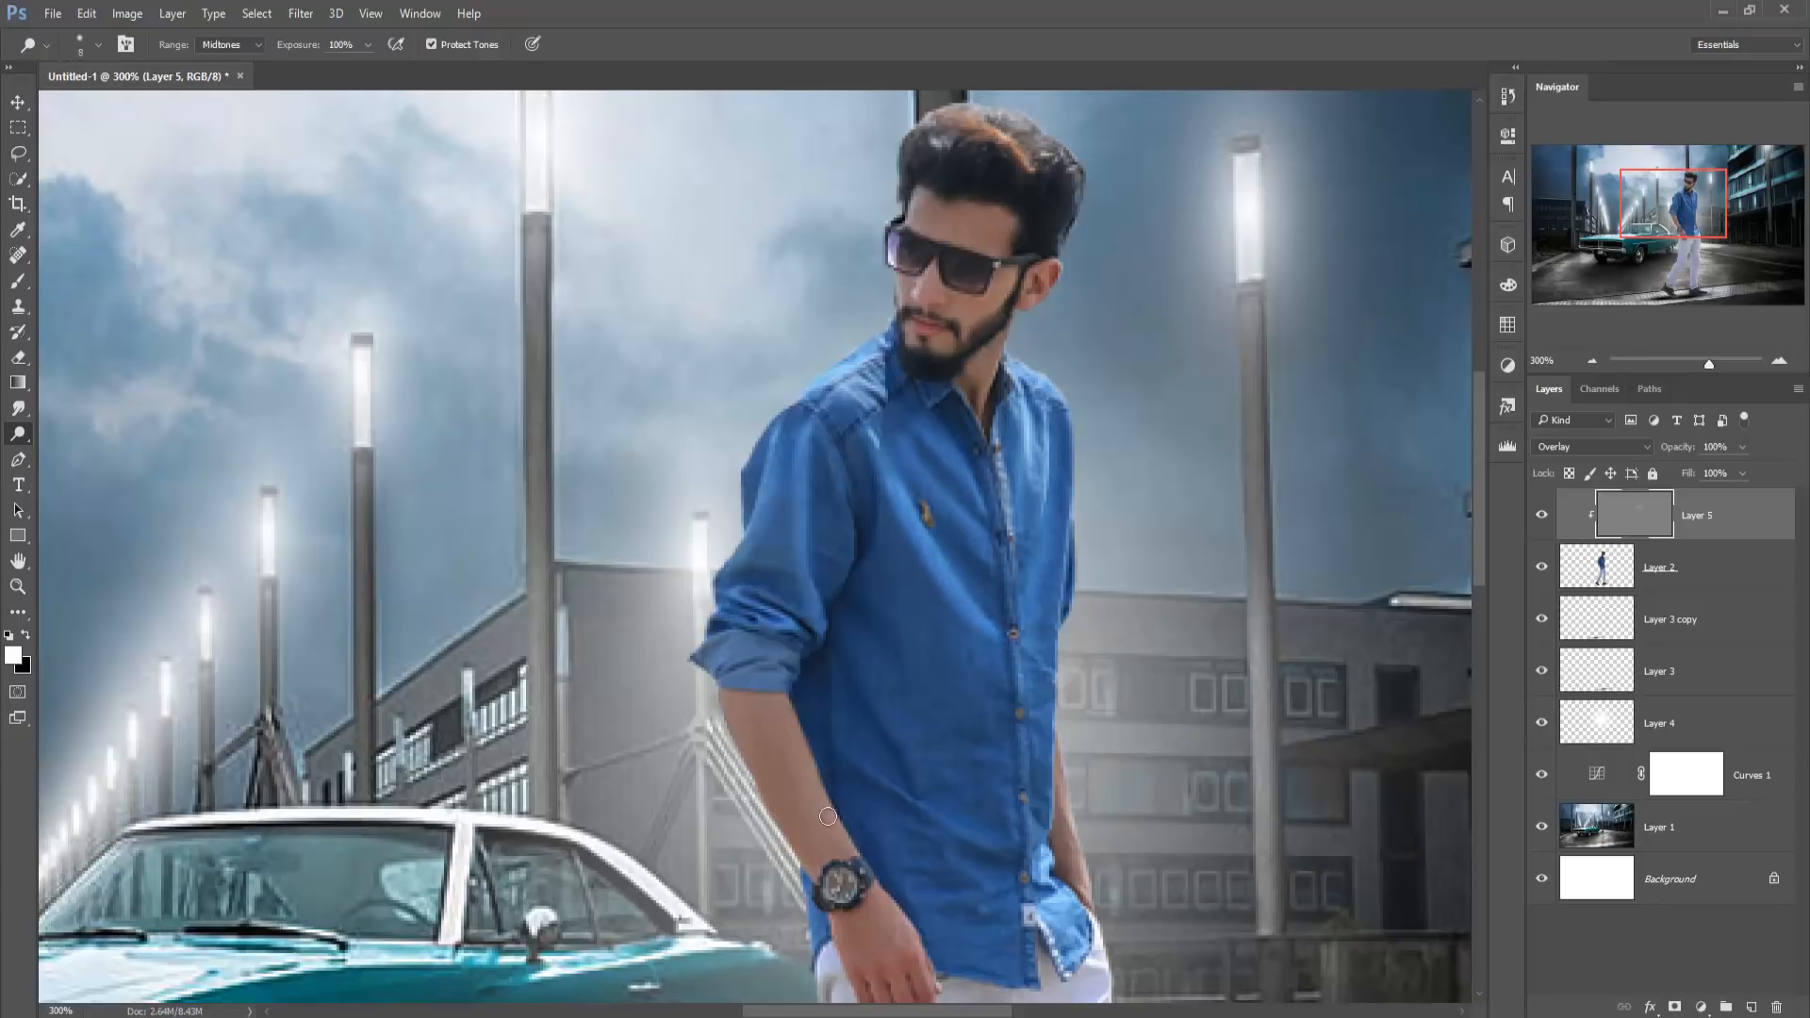
- Dodge the folds of the lower shirt, its outer edge farthest from the car and the length of the button placket
left_click_drag(849, 764, 994, 861)
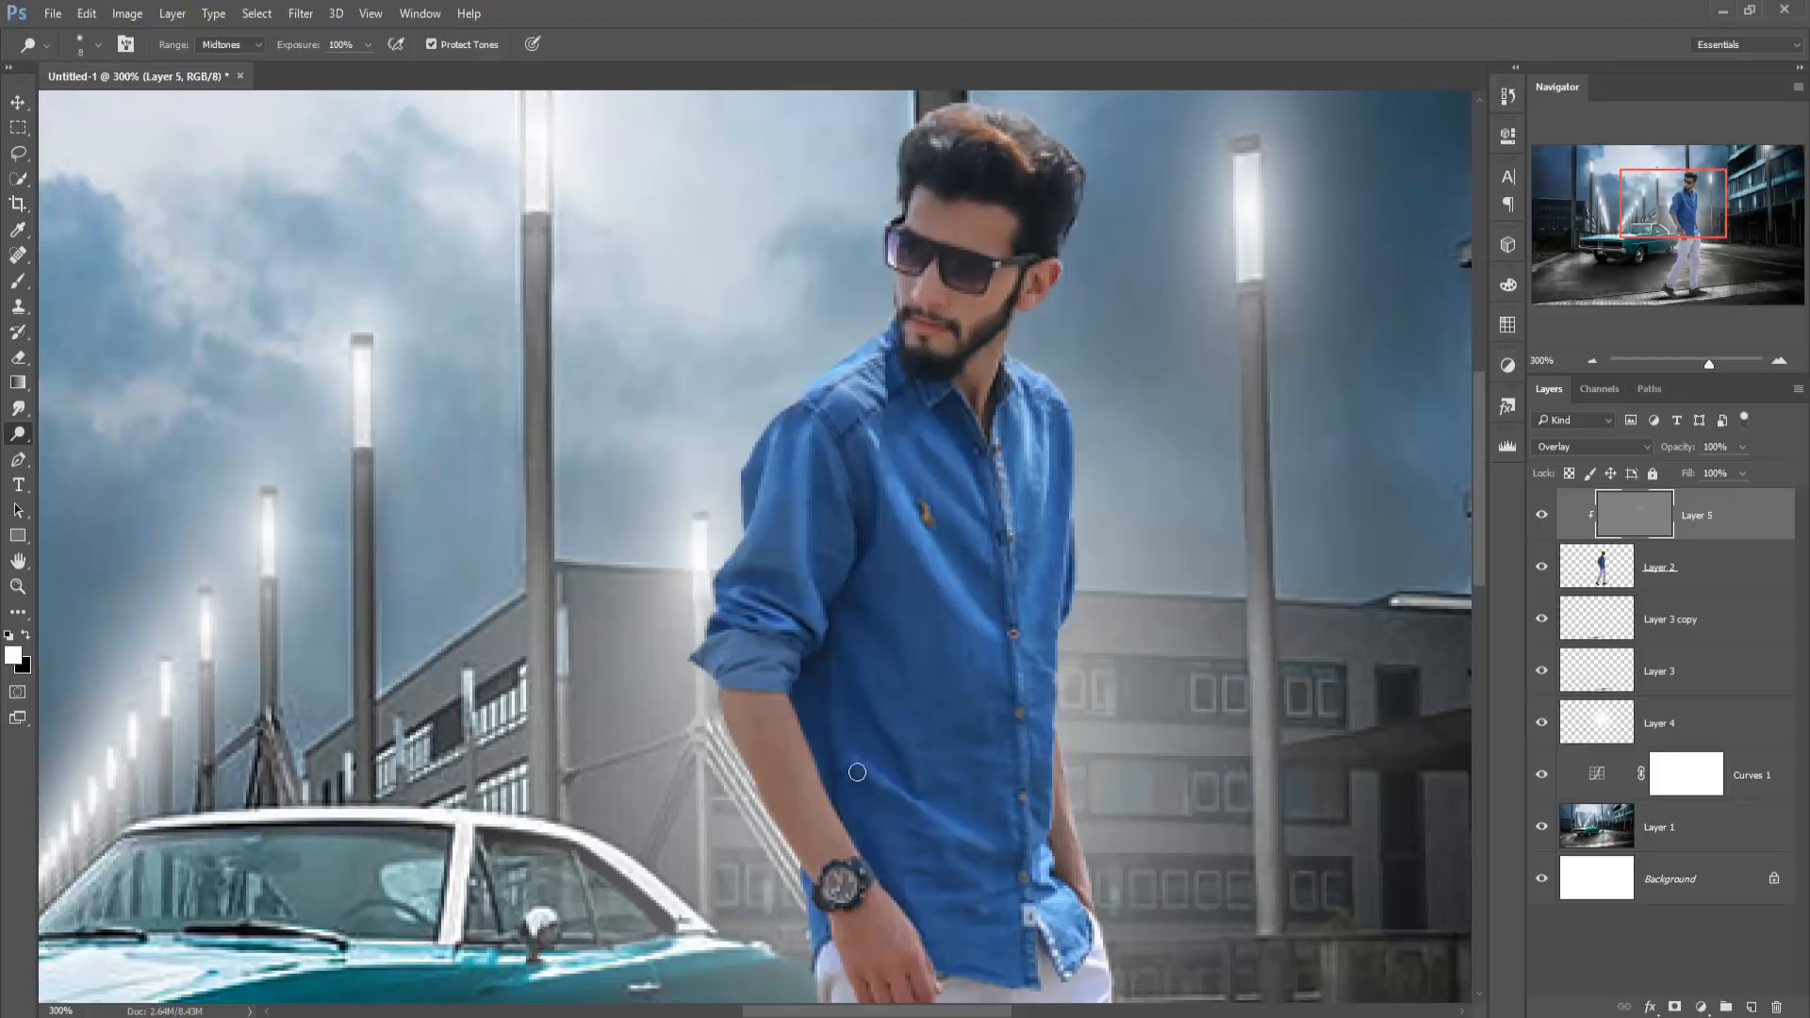
left_click_drag(858, 772, 1027, 863)
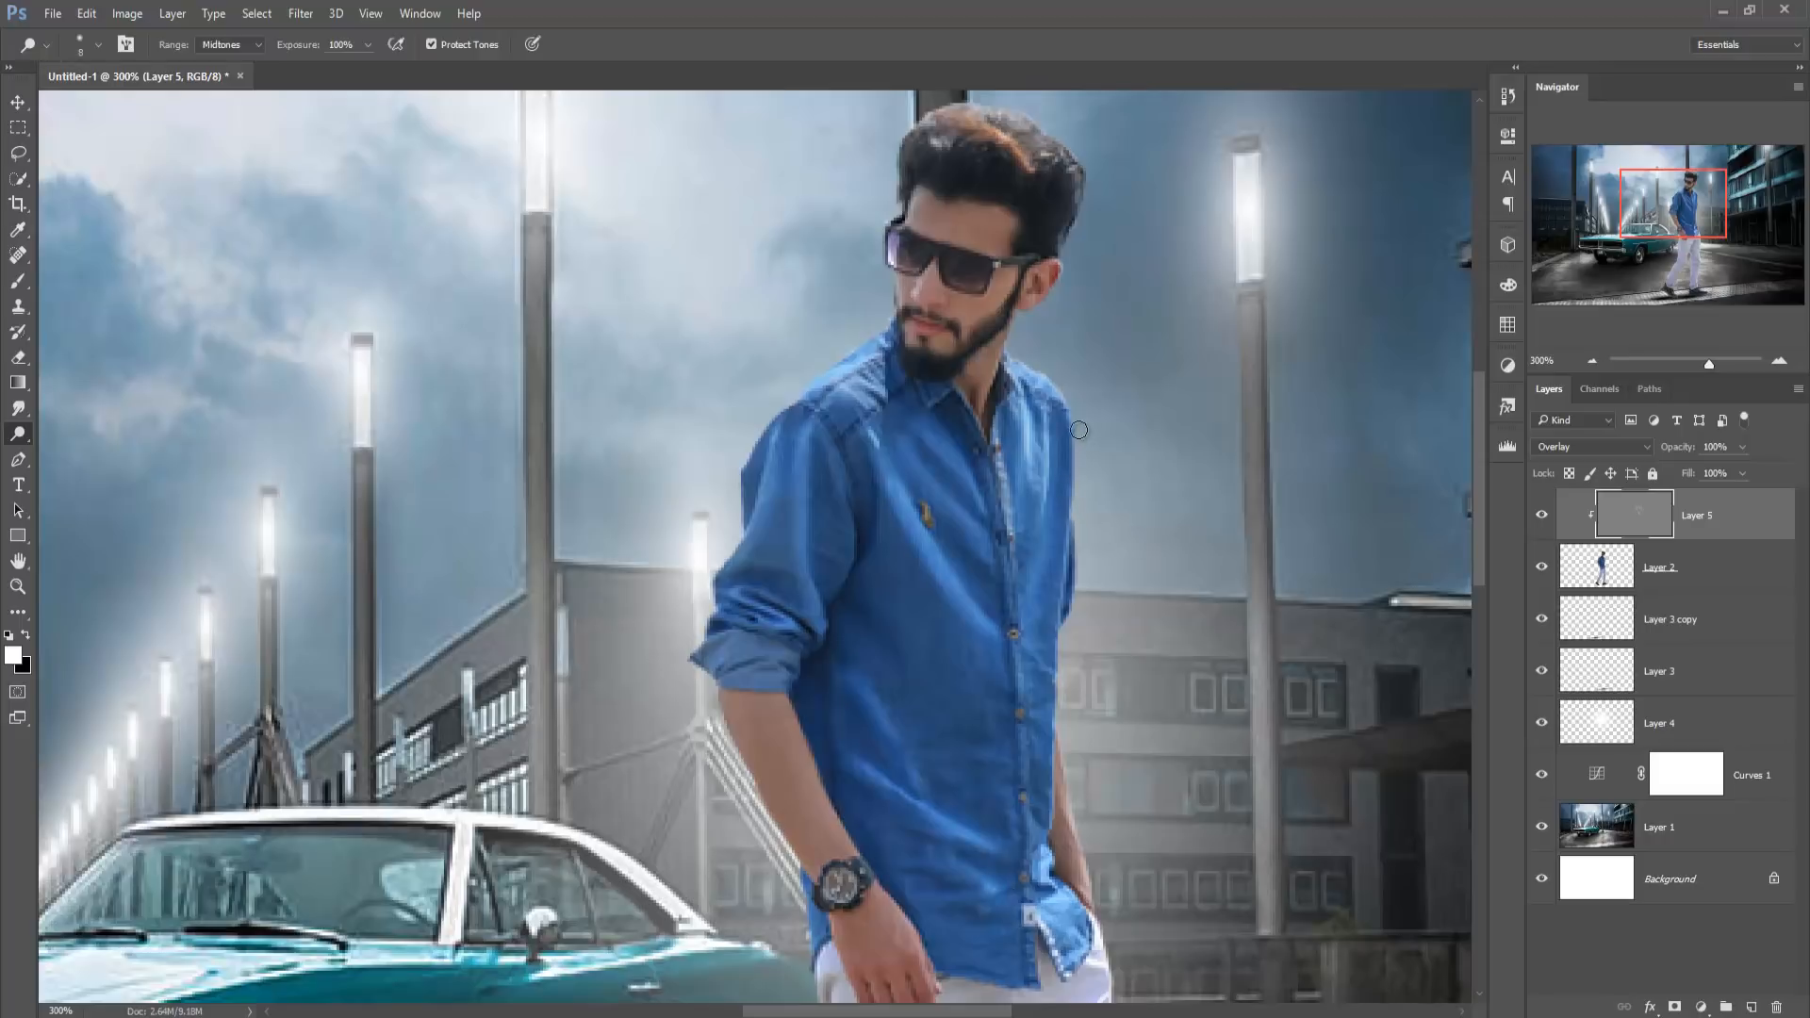
mouse_move(1078, 462)
left_mouse_down()
mouse_move(1041, 719)
mouse_move(1045, 883)
left_mouse_up()
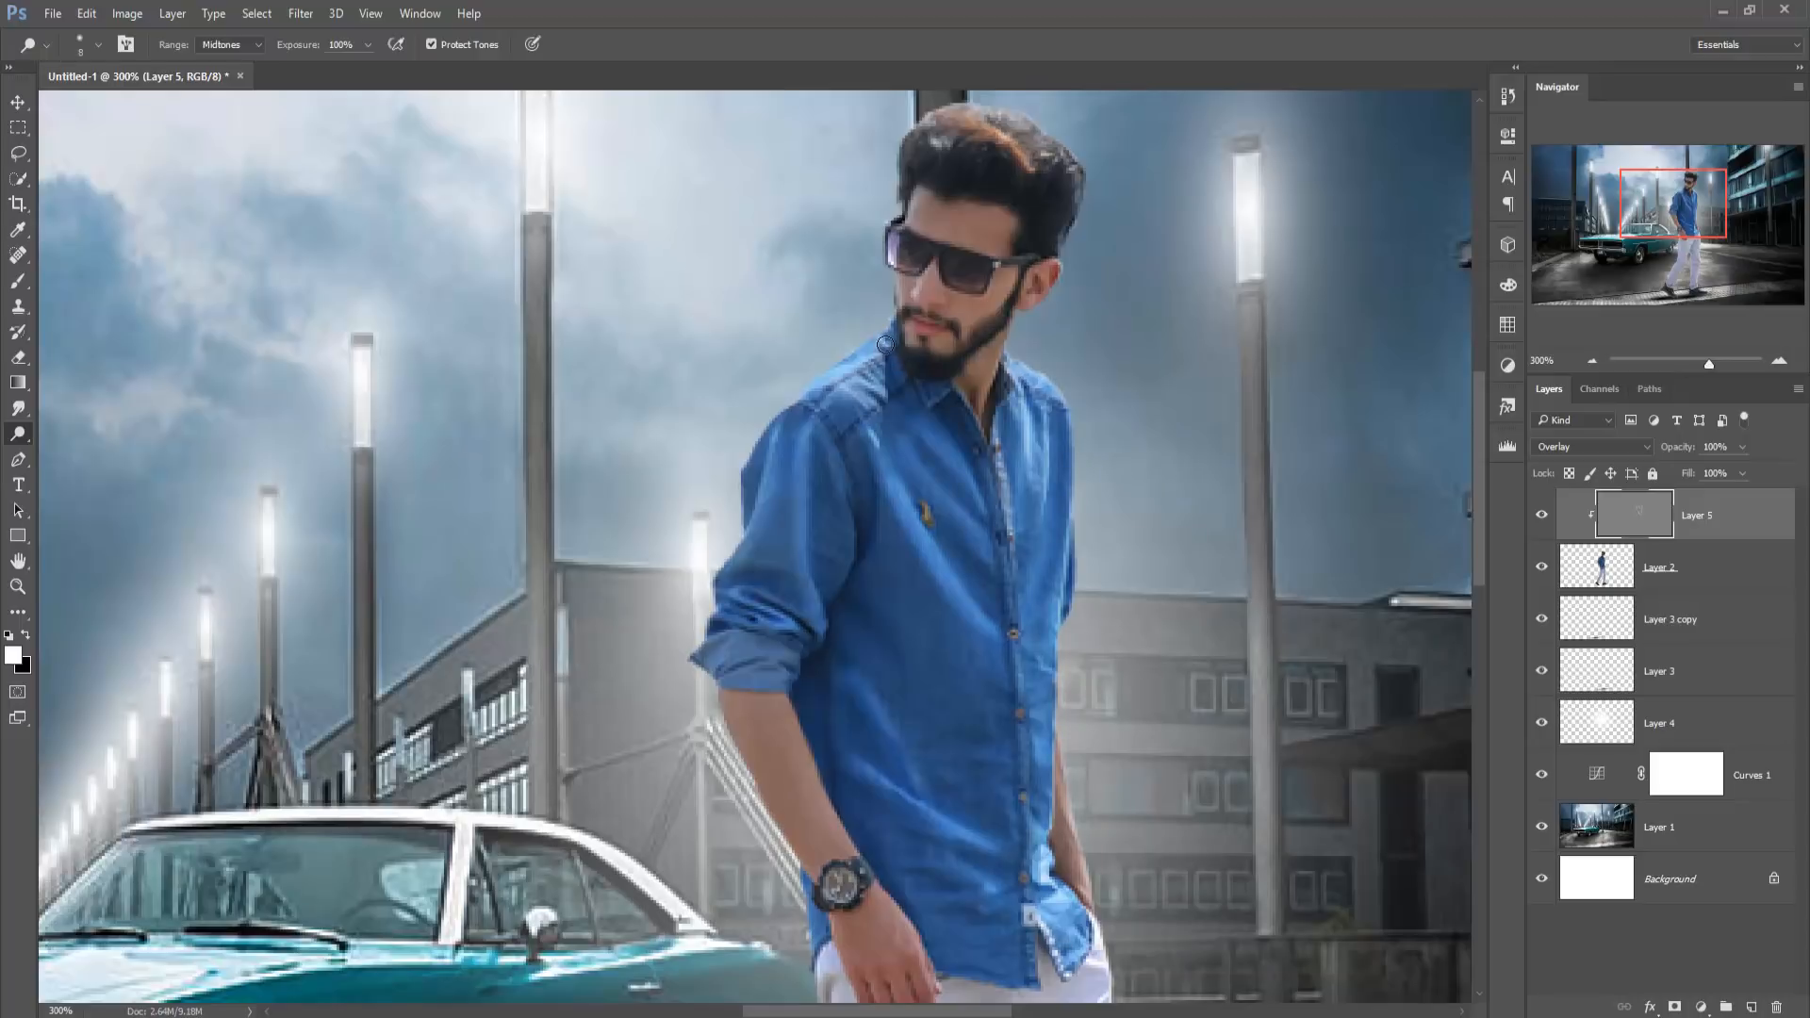
mouse_move(1010, 561)
left_mouse_down()
mouse_move(1033, 781)
mouse_move(1021, 929)
left_mouse_up()
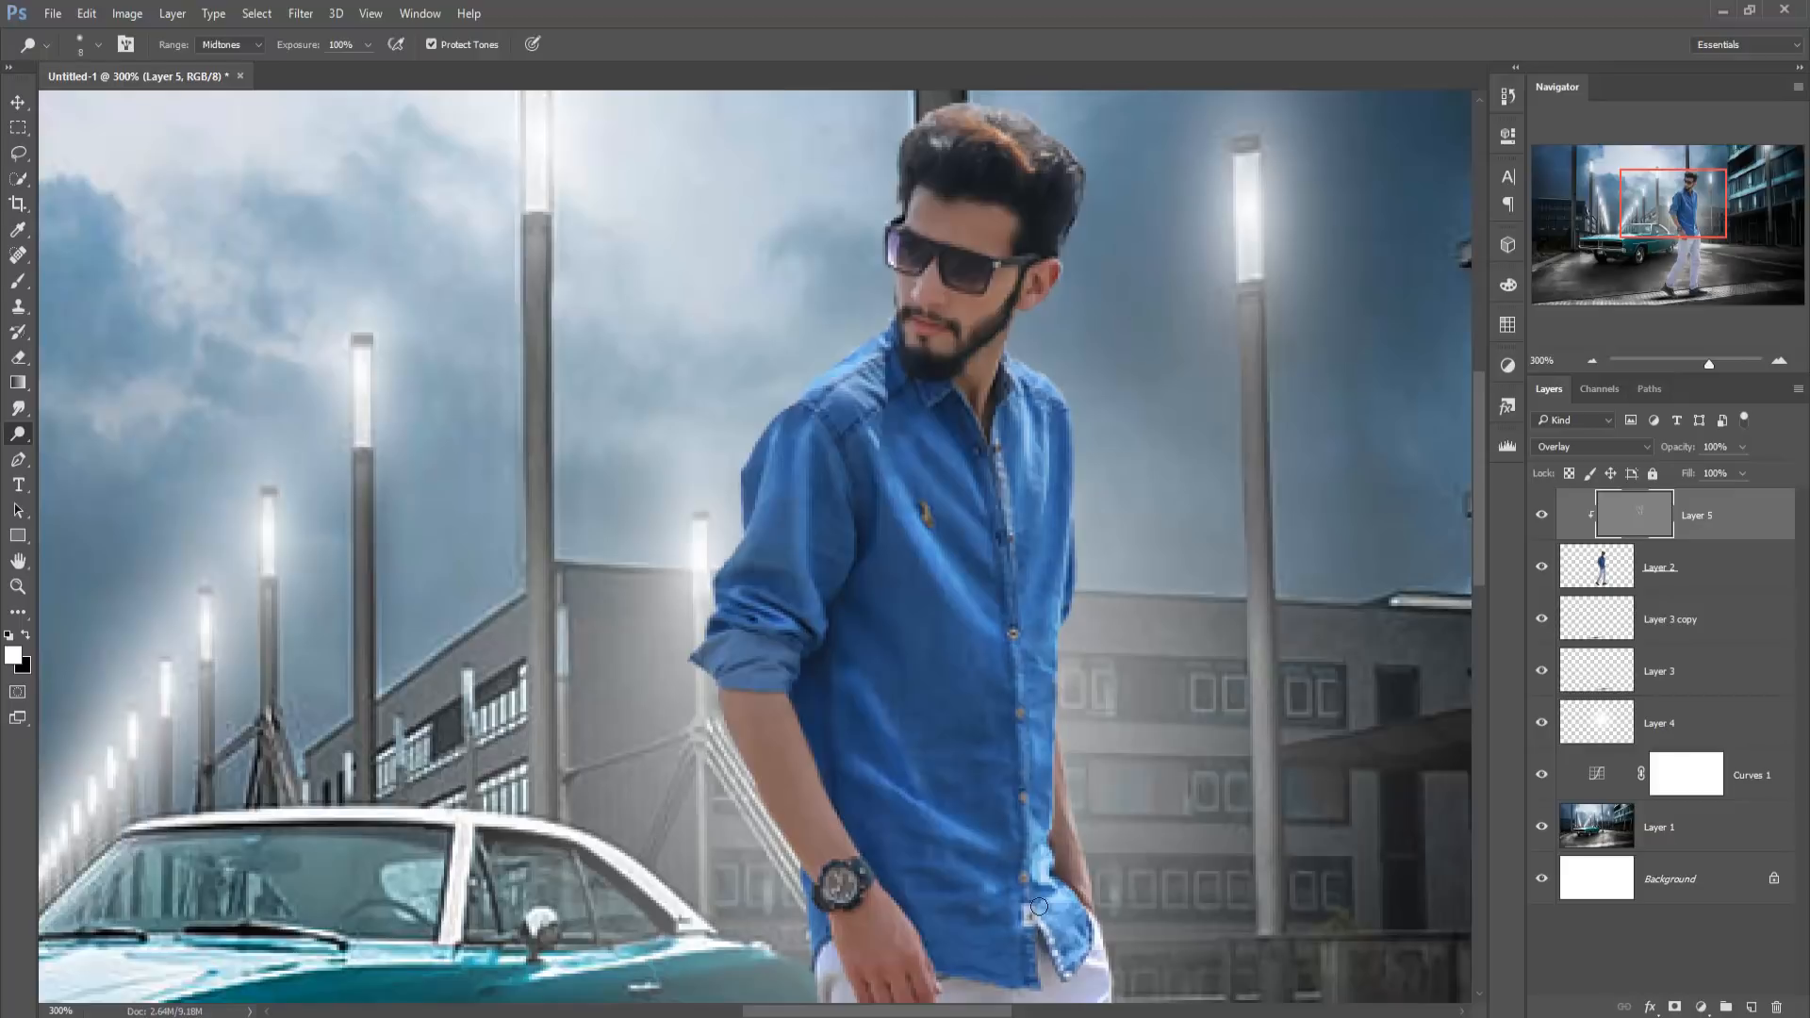
left_click(18, 101)
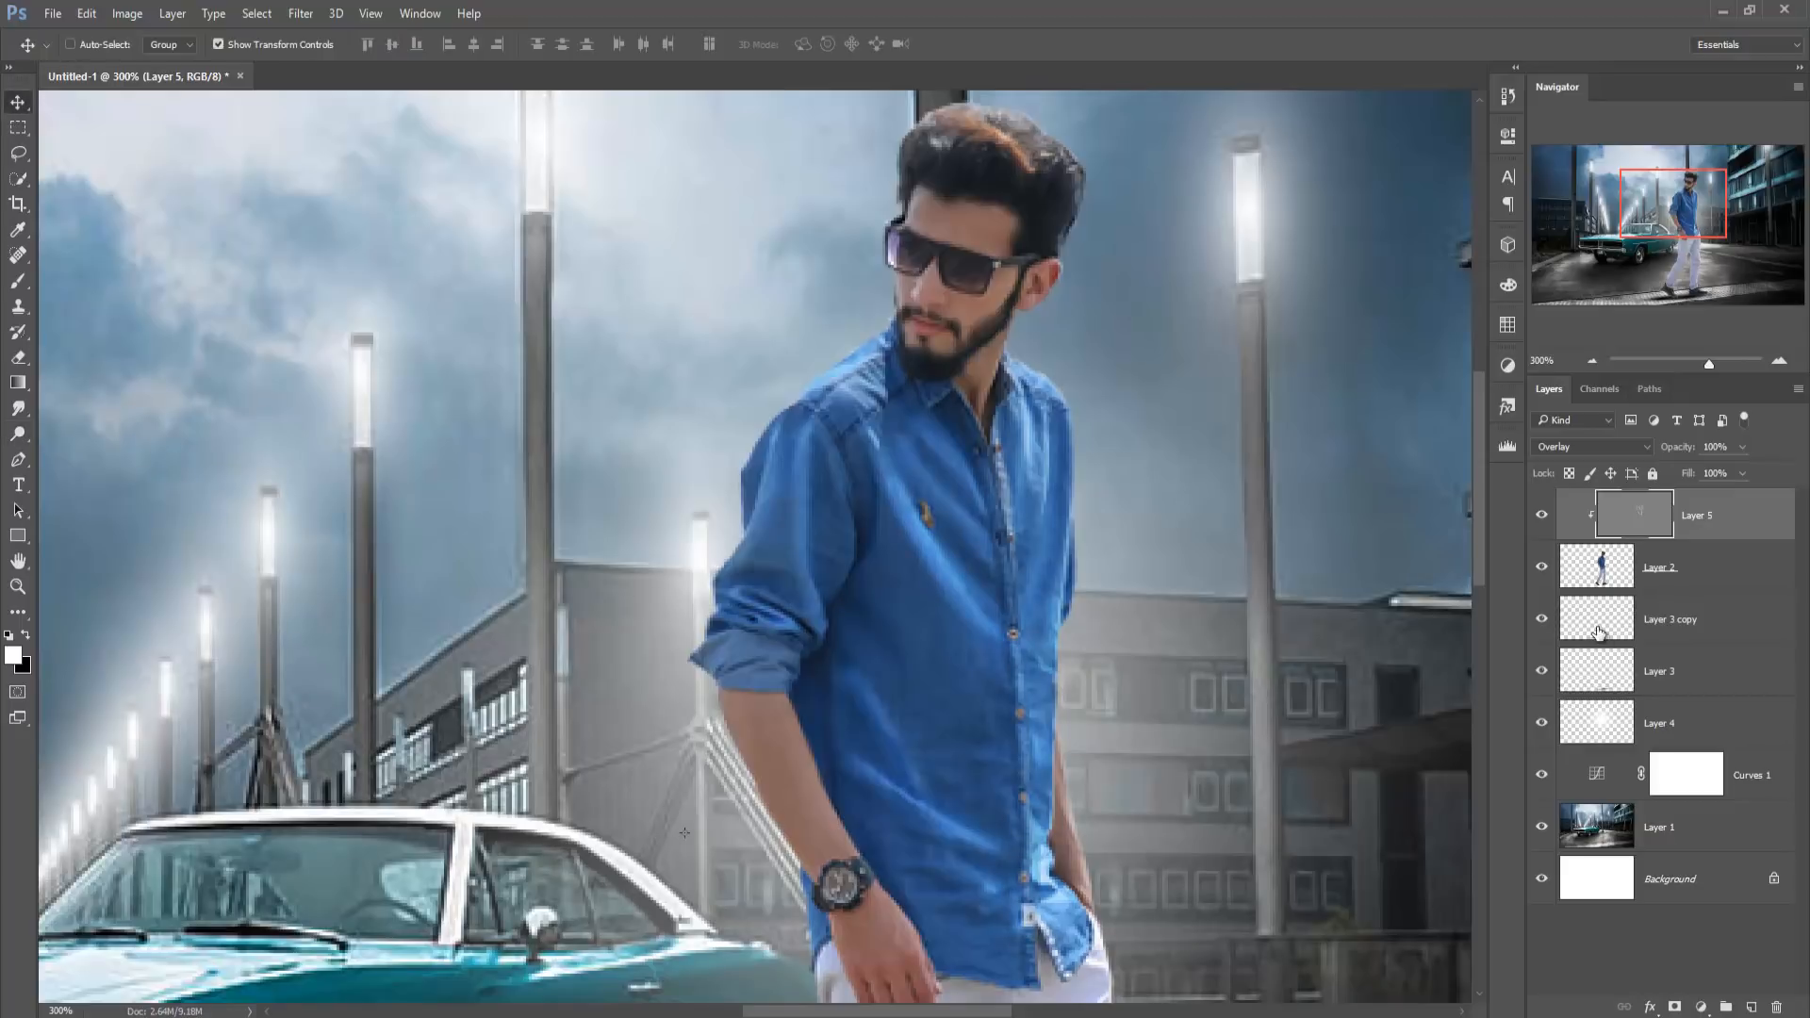
key("ctrl+minus")
key("ctrl+minus")
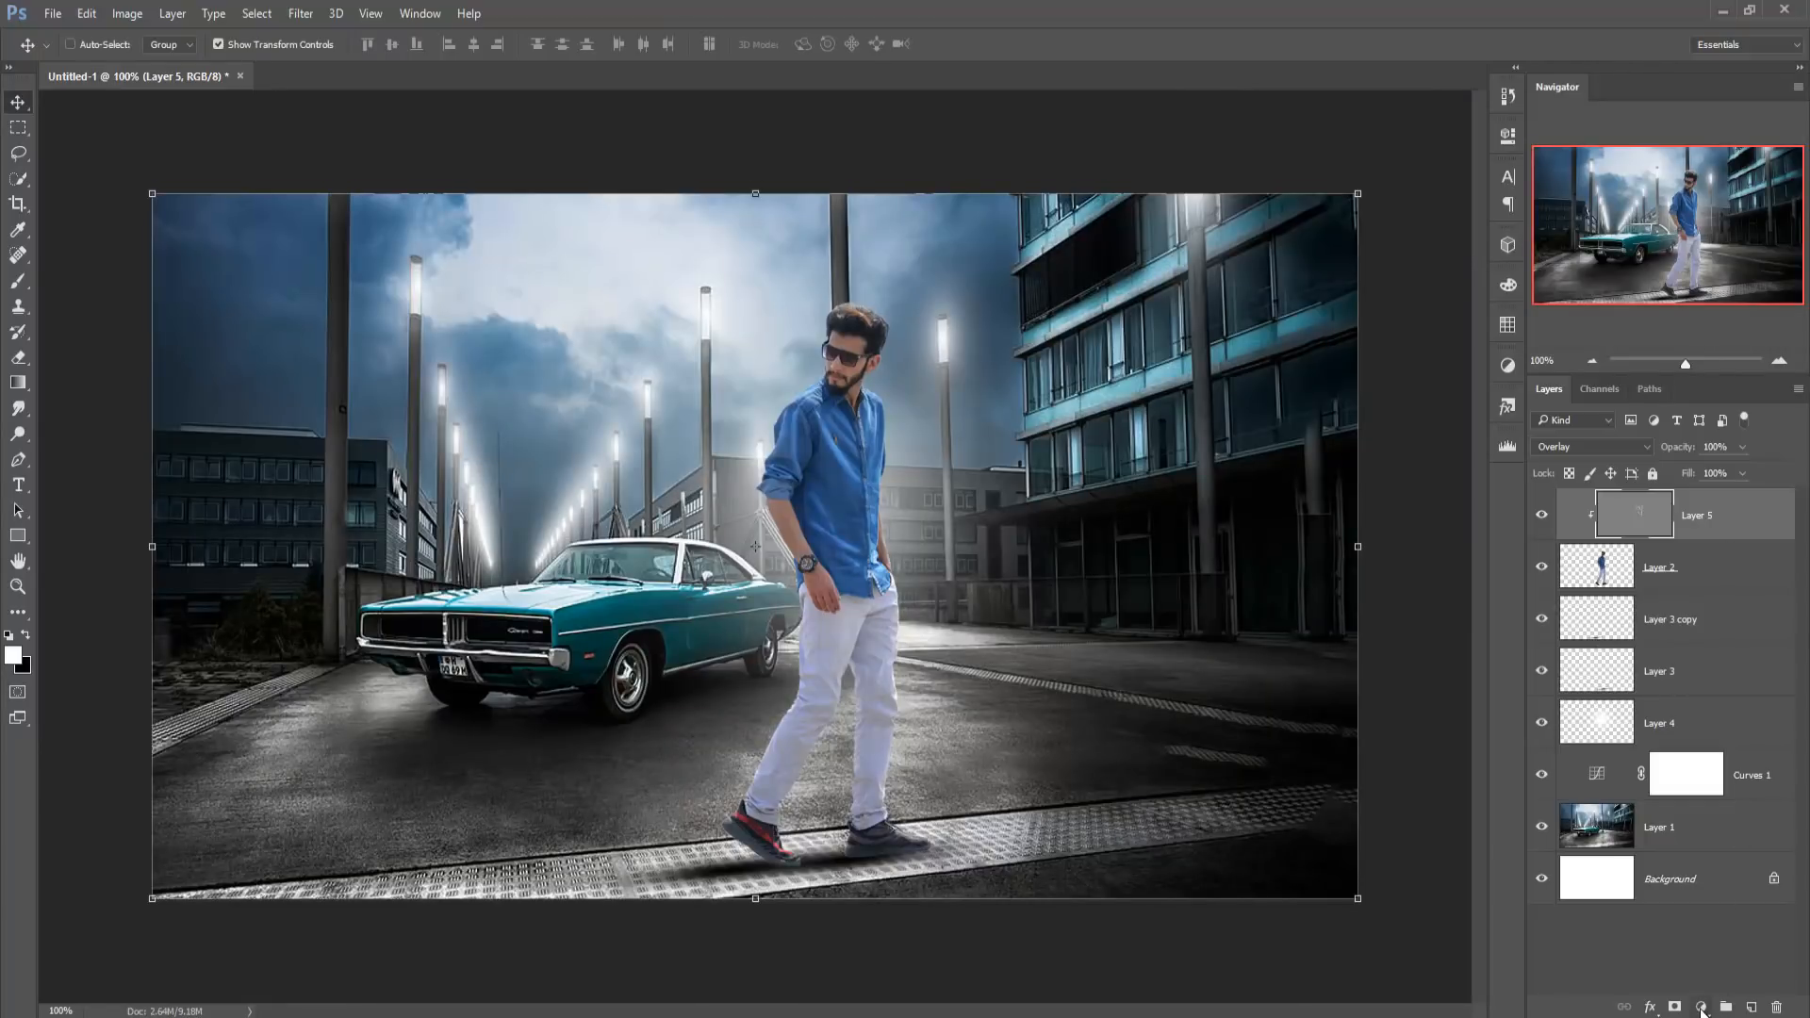
- Add a Color Balance adjustment layer above the gray dodge layer and shift its Midtones slightly towards Blue
left_click(1701, 1008)
left_click(1708, 798)
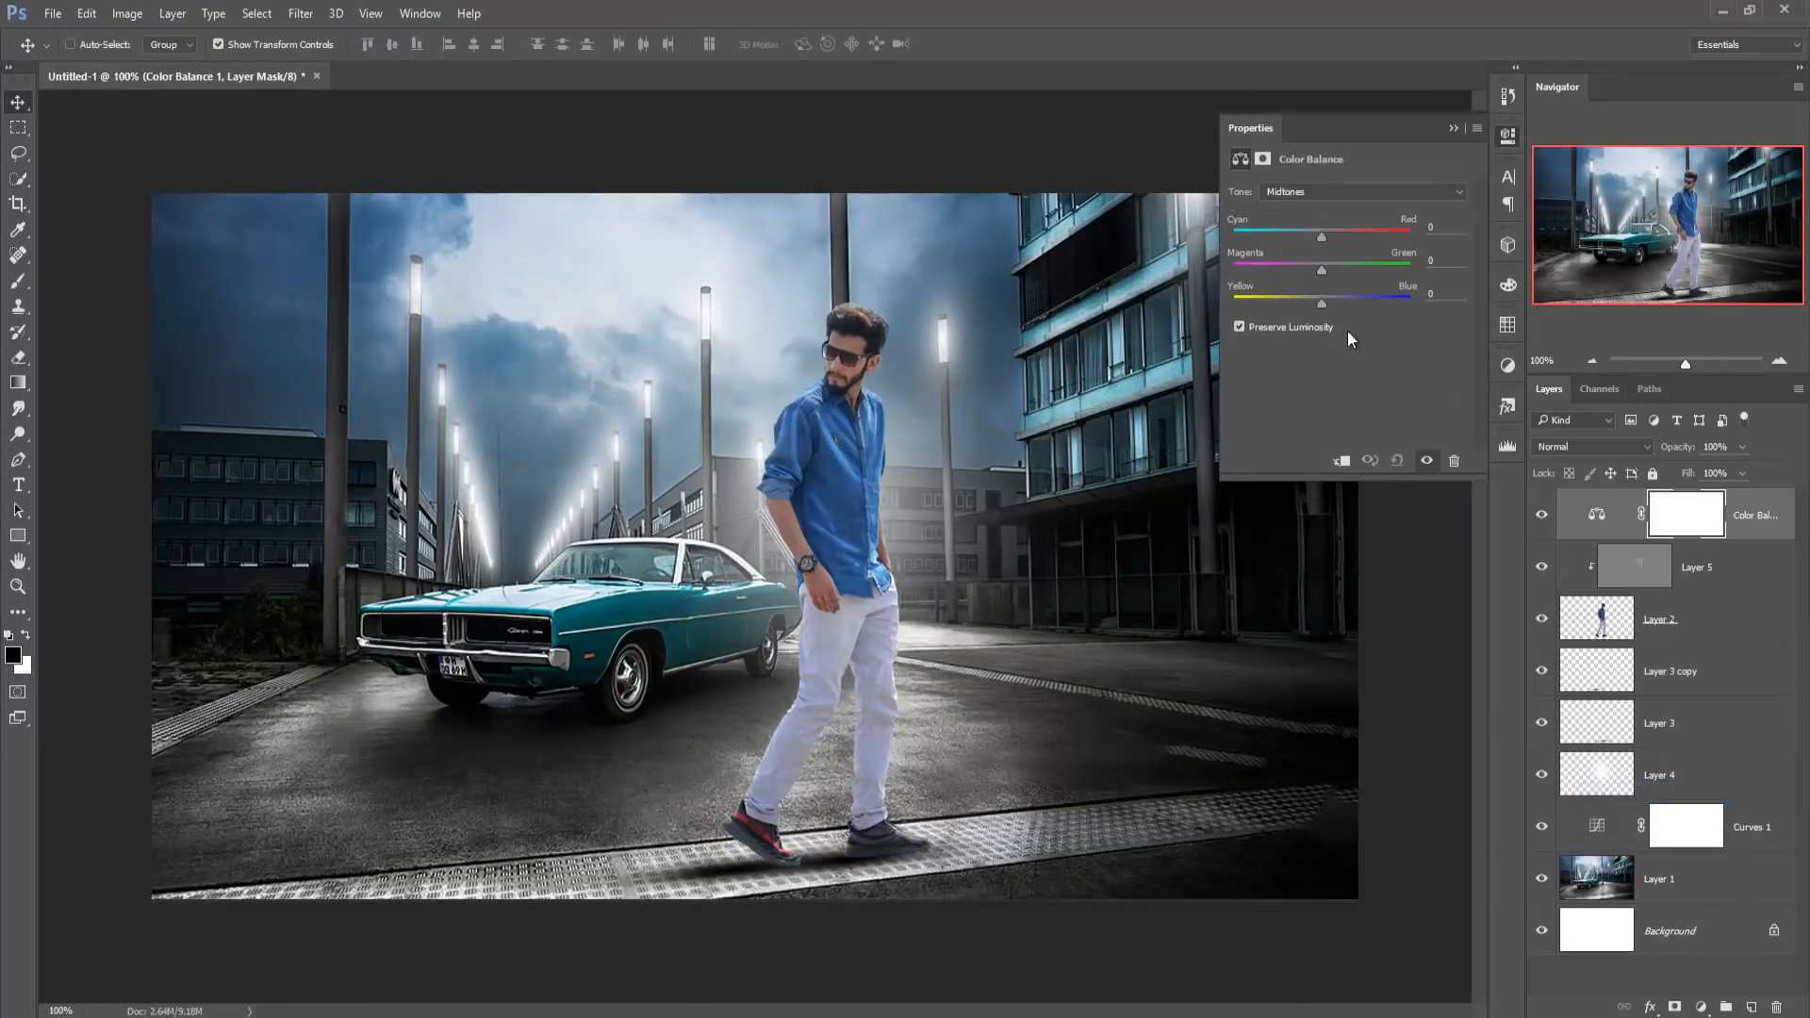
left_click_drag(1320, 302, 1339, 305)
left_click(1453, 128)
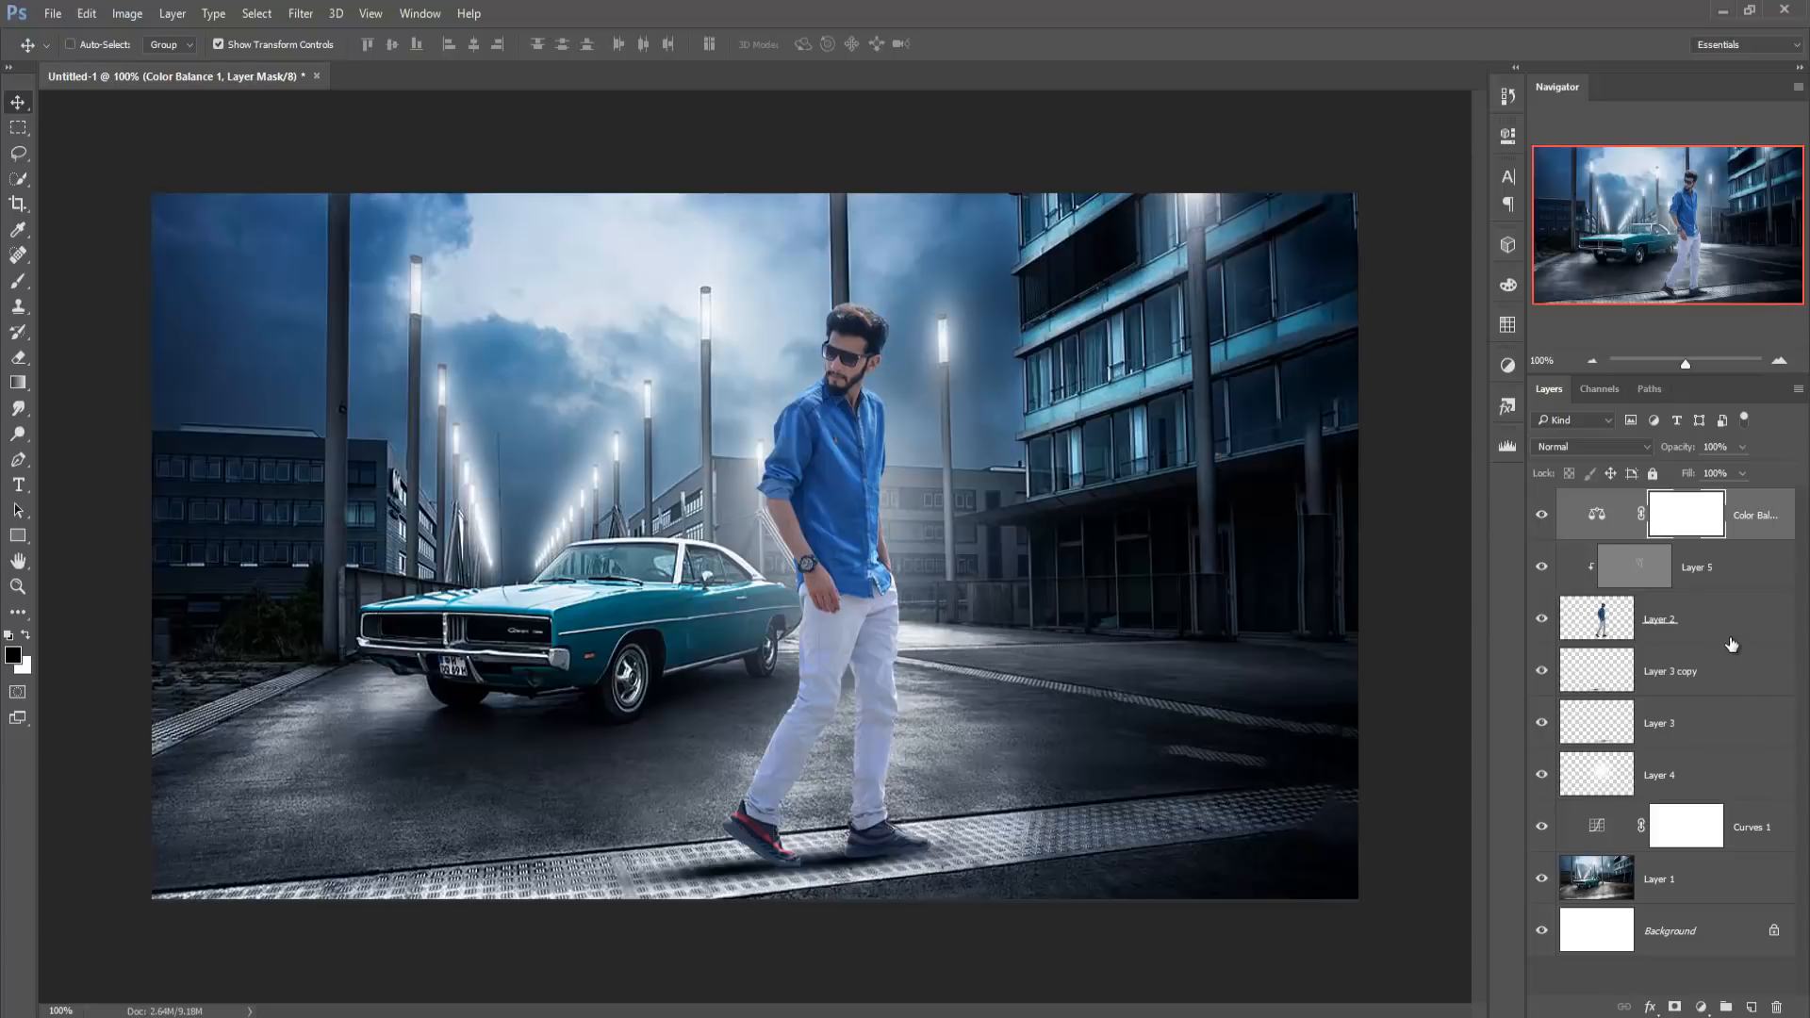
left_click(1705, 622)
left_click(1694, 718)
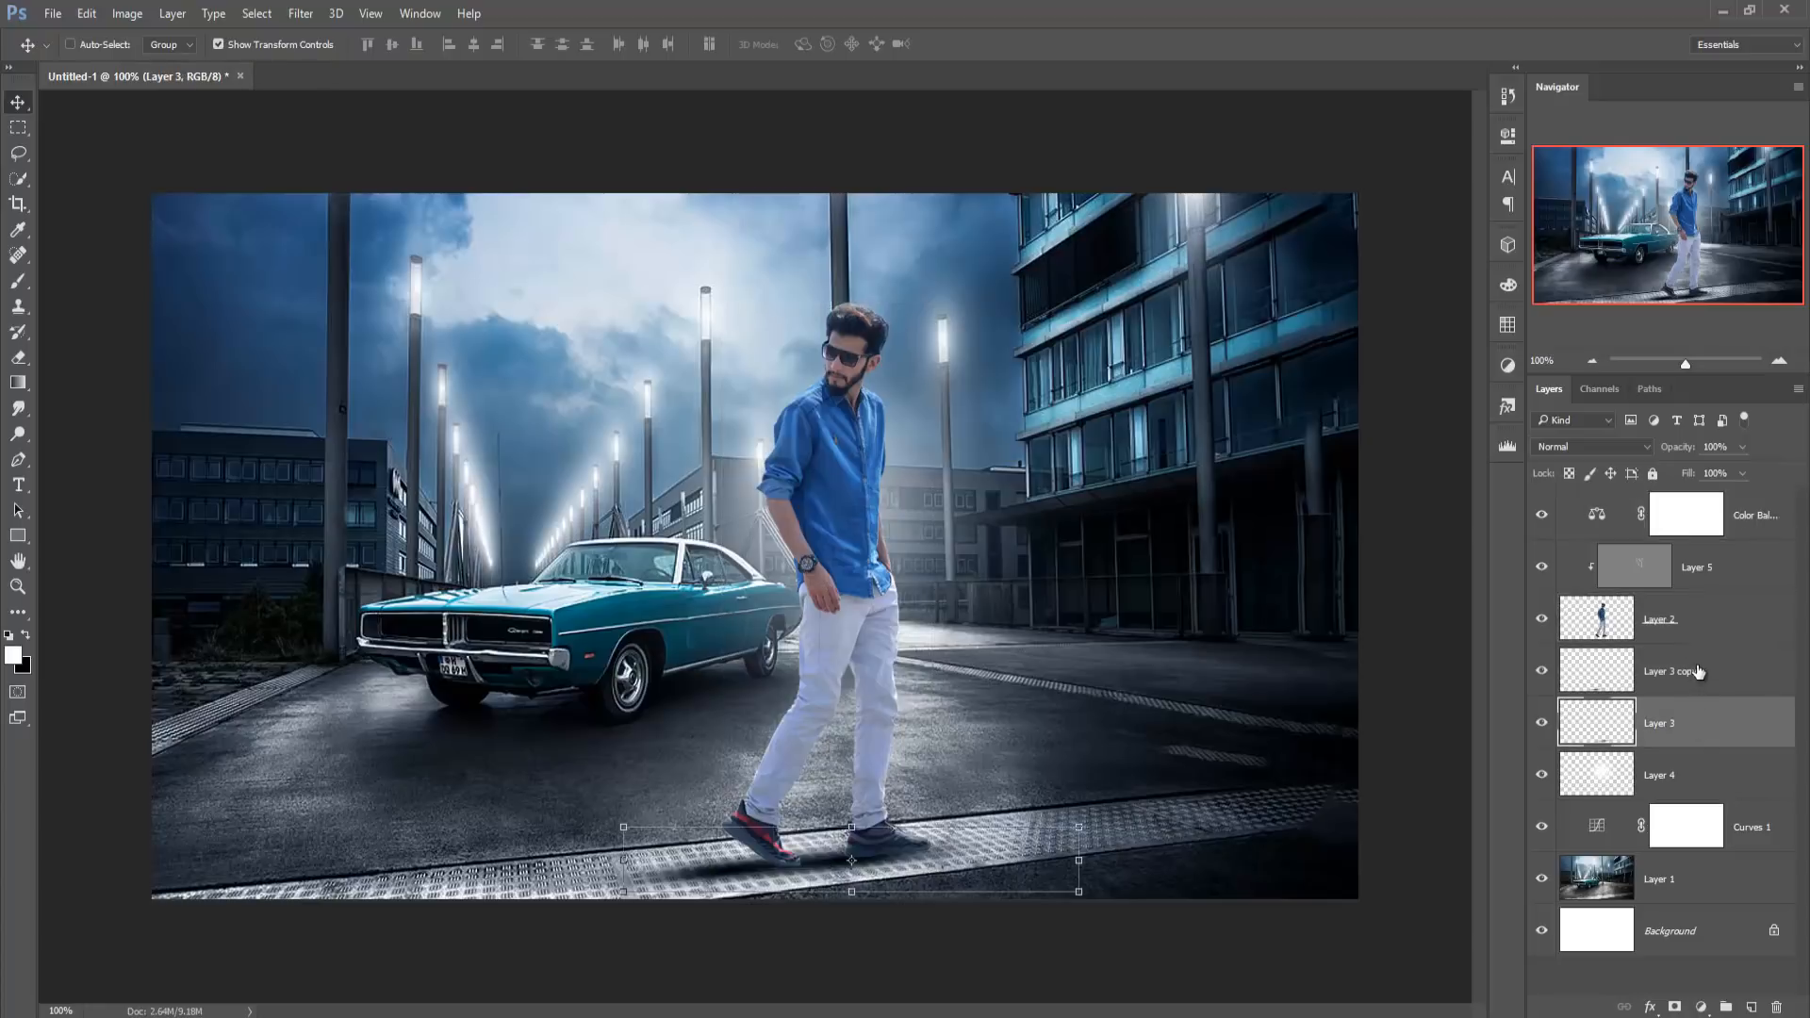
left_click(1697, 671)
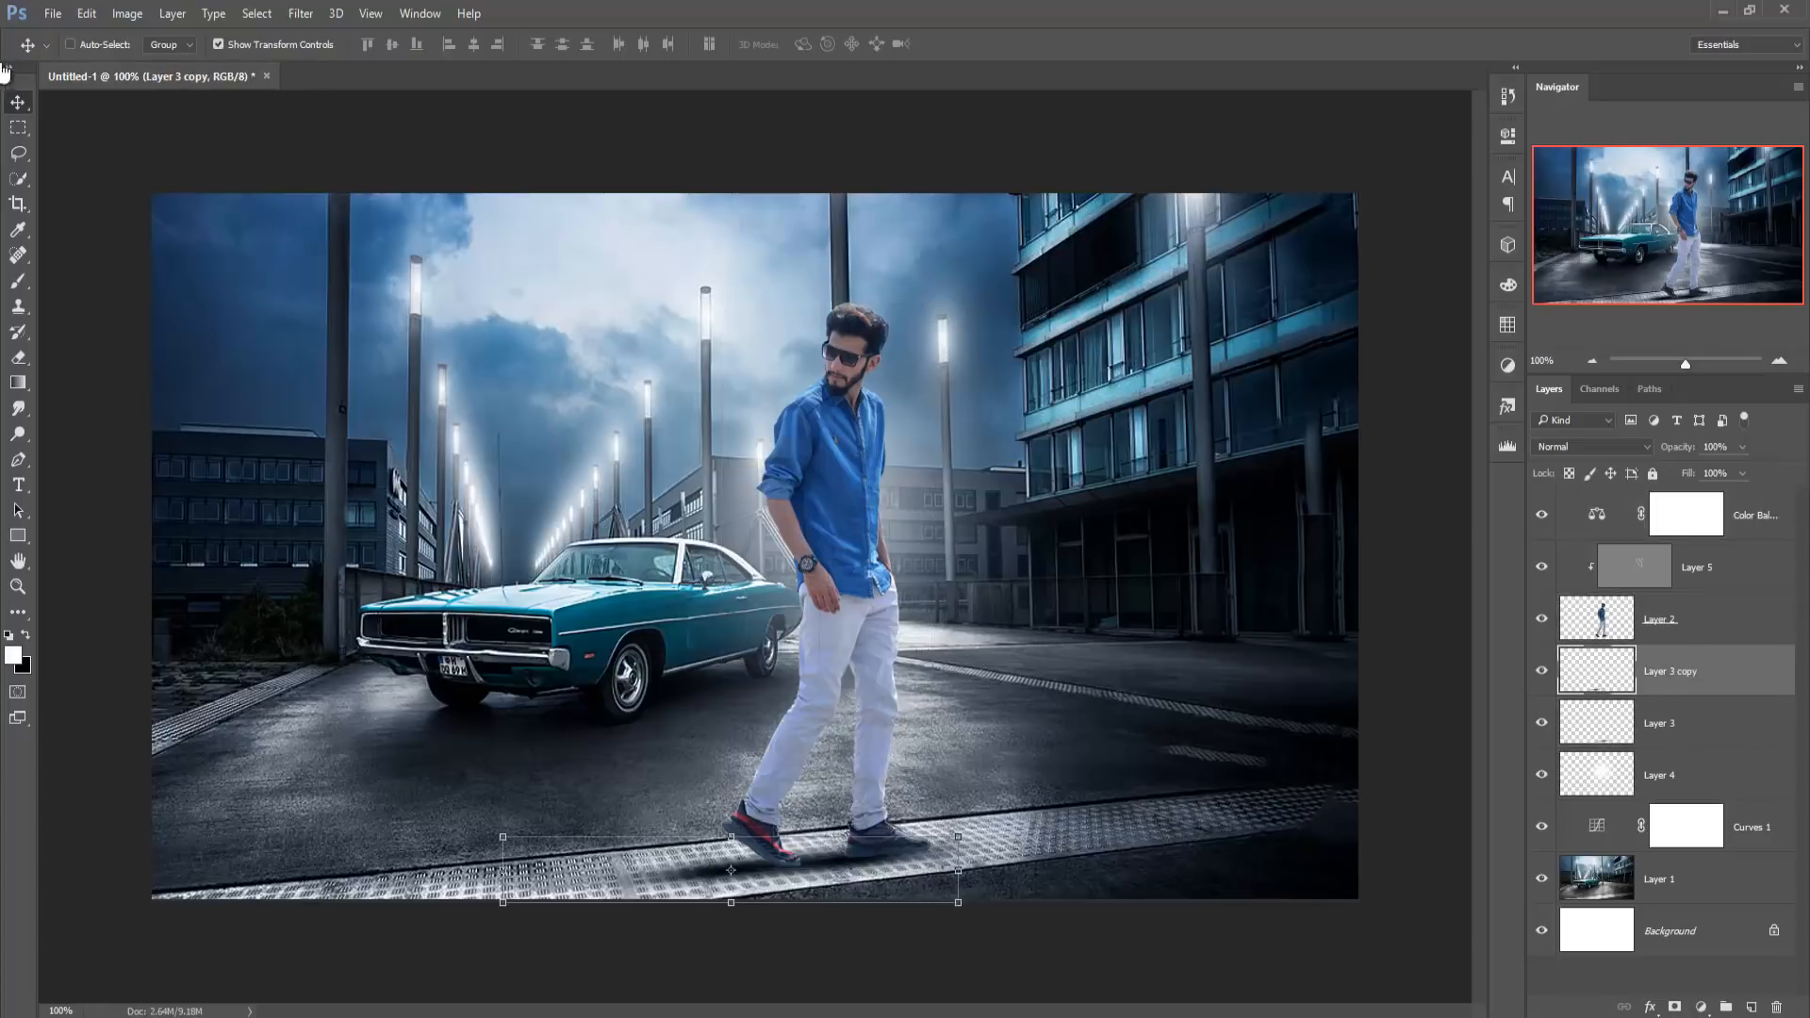
- Stamp all visible layers into a new layer above the Color Balance layer and duplicate the stamped layer
left_click(1741, 518)
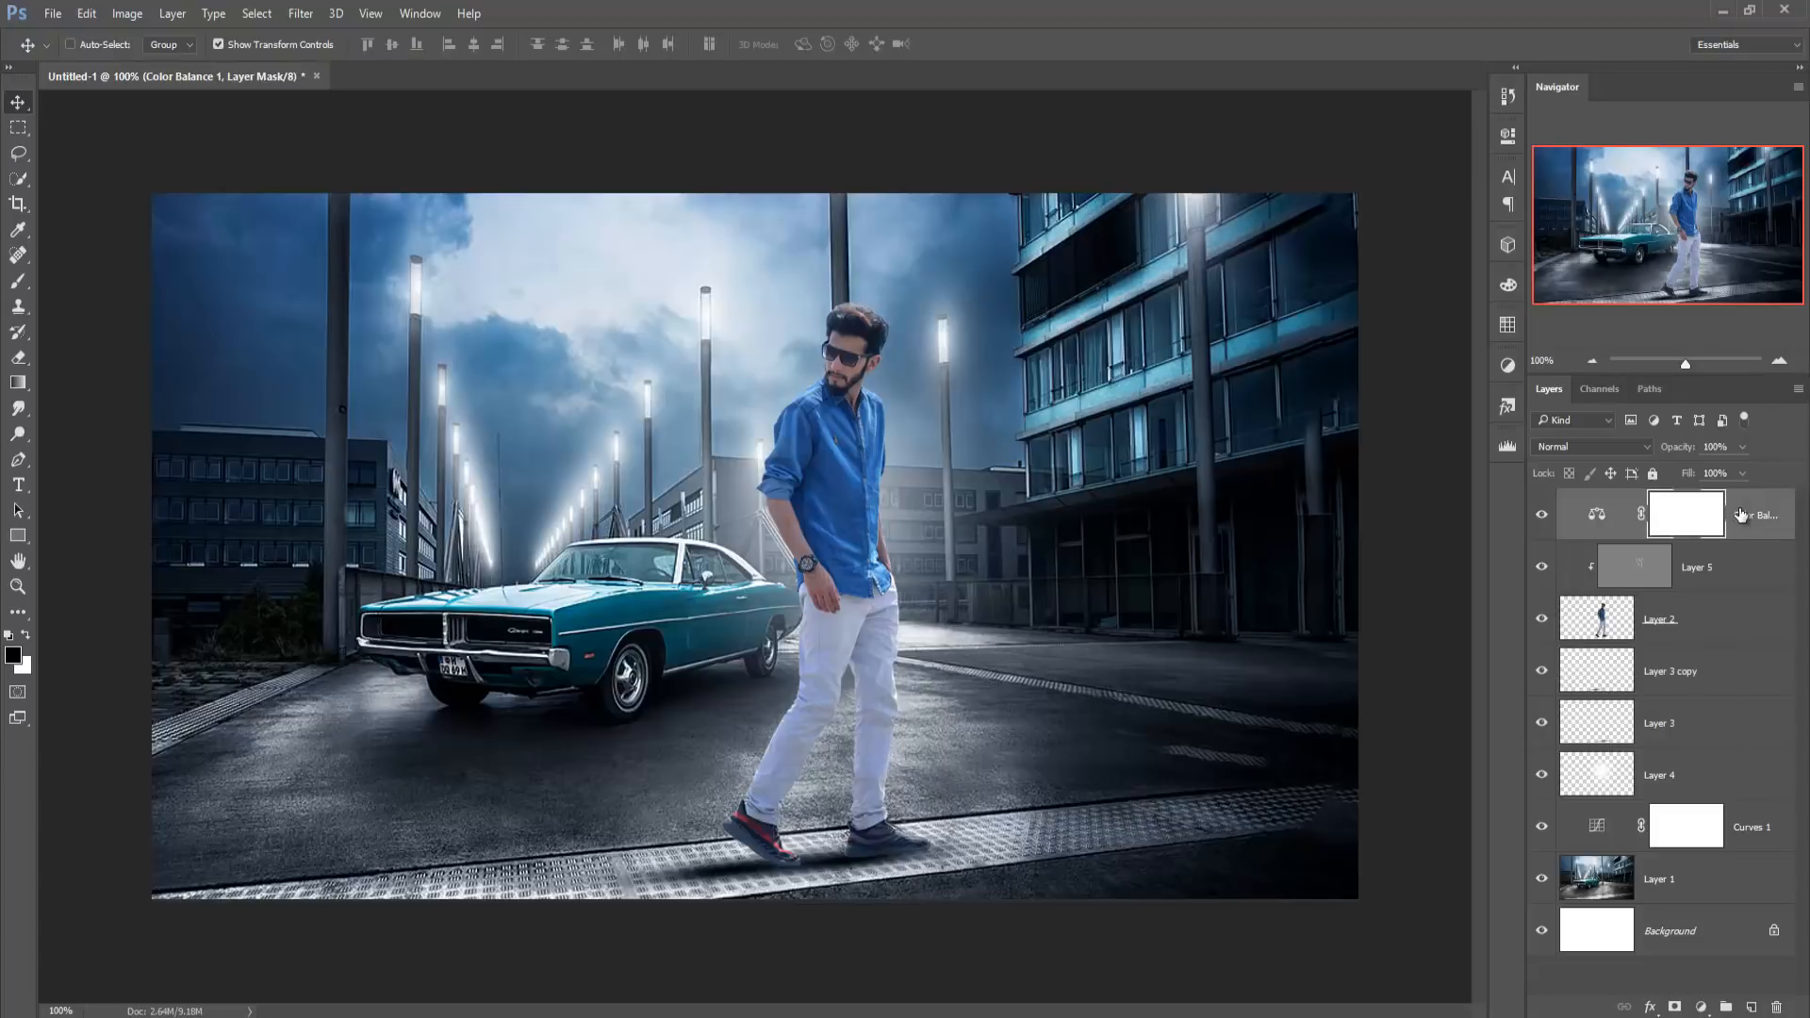
key("ctrl+shift+alt+e")
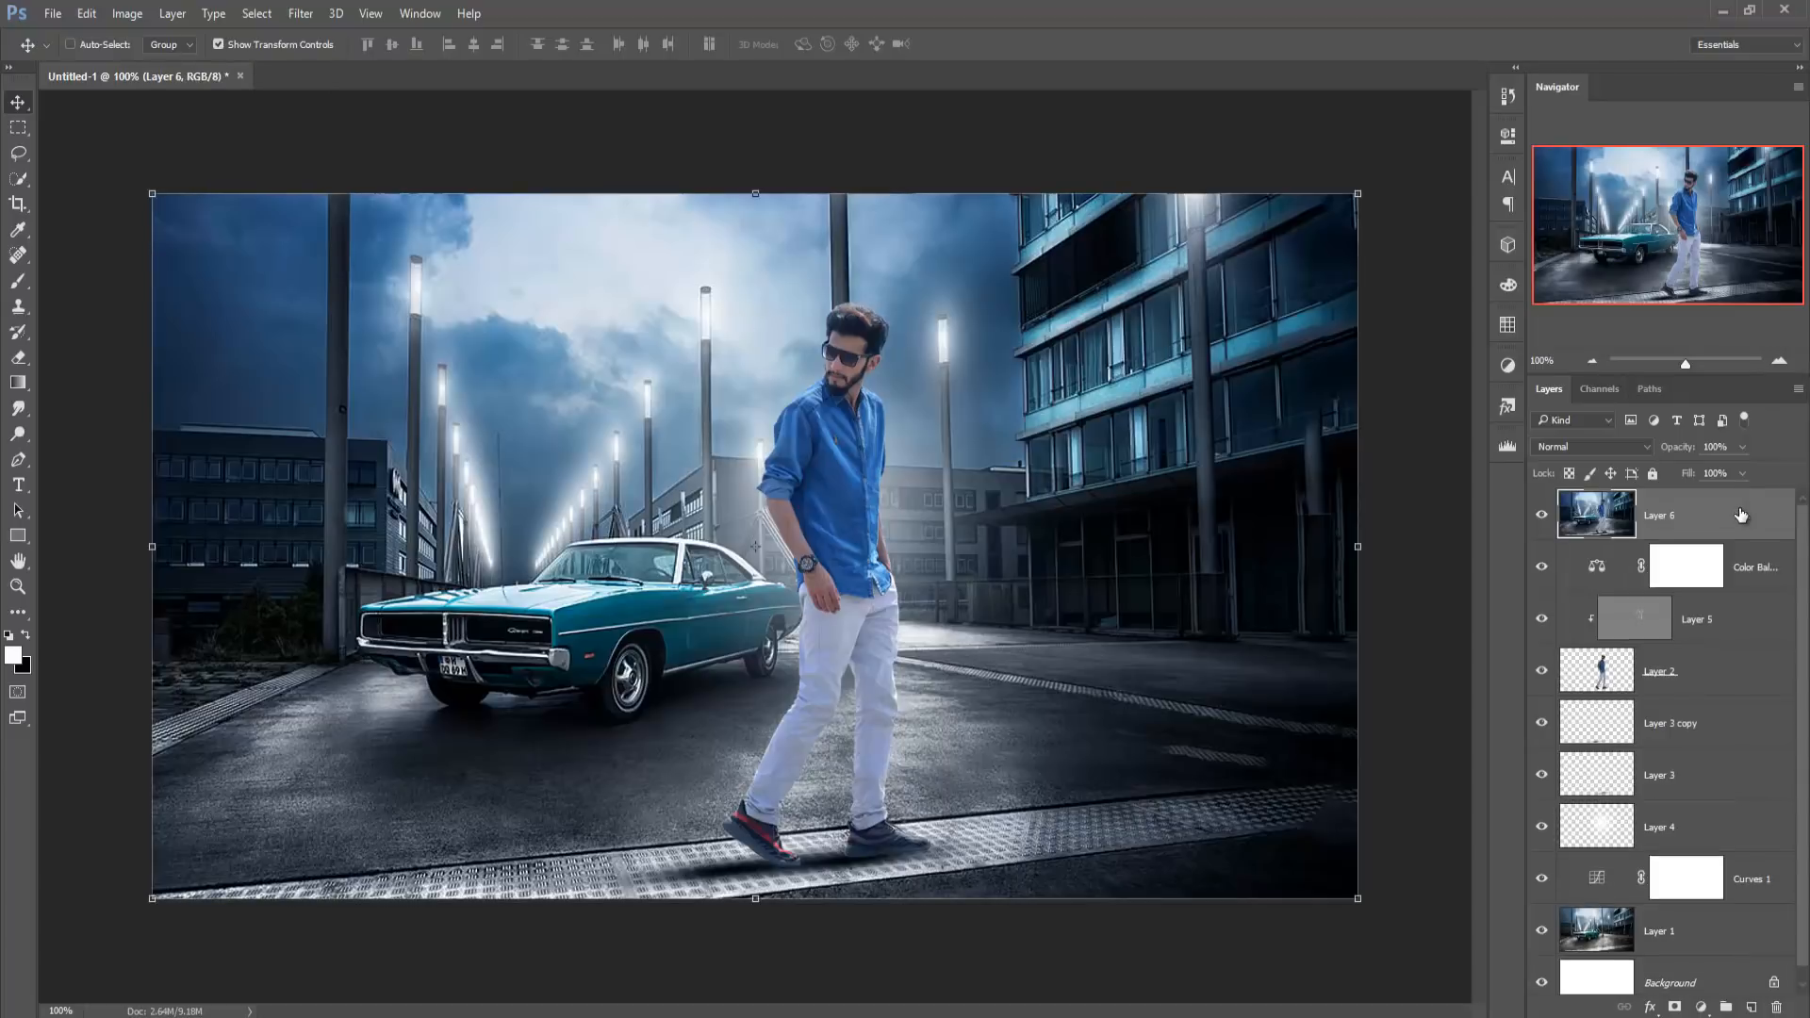
right_click(1740, 512)
left_click(1522, 209)
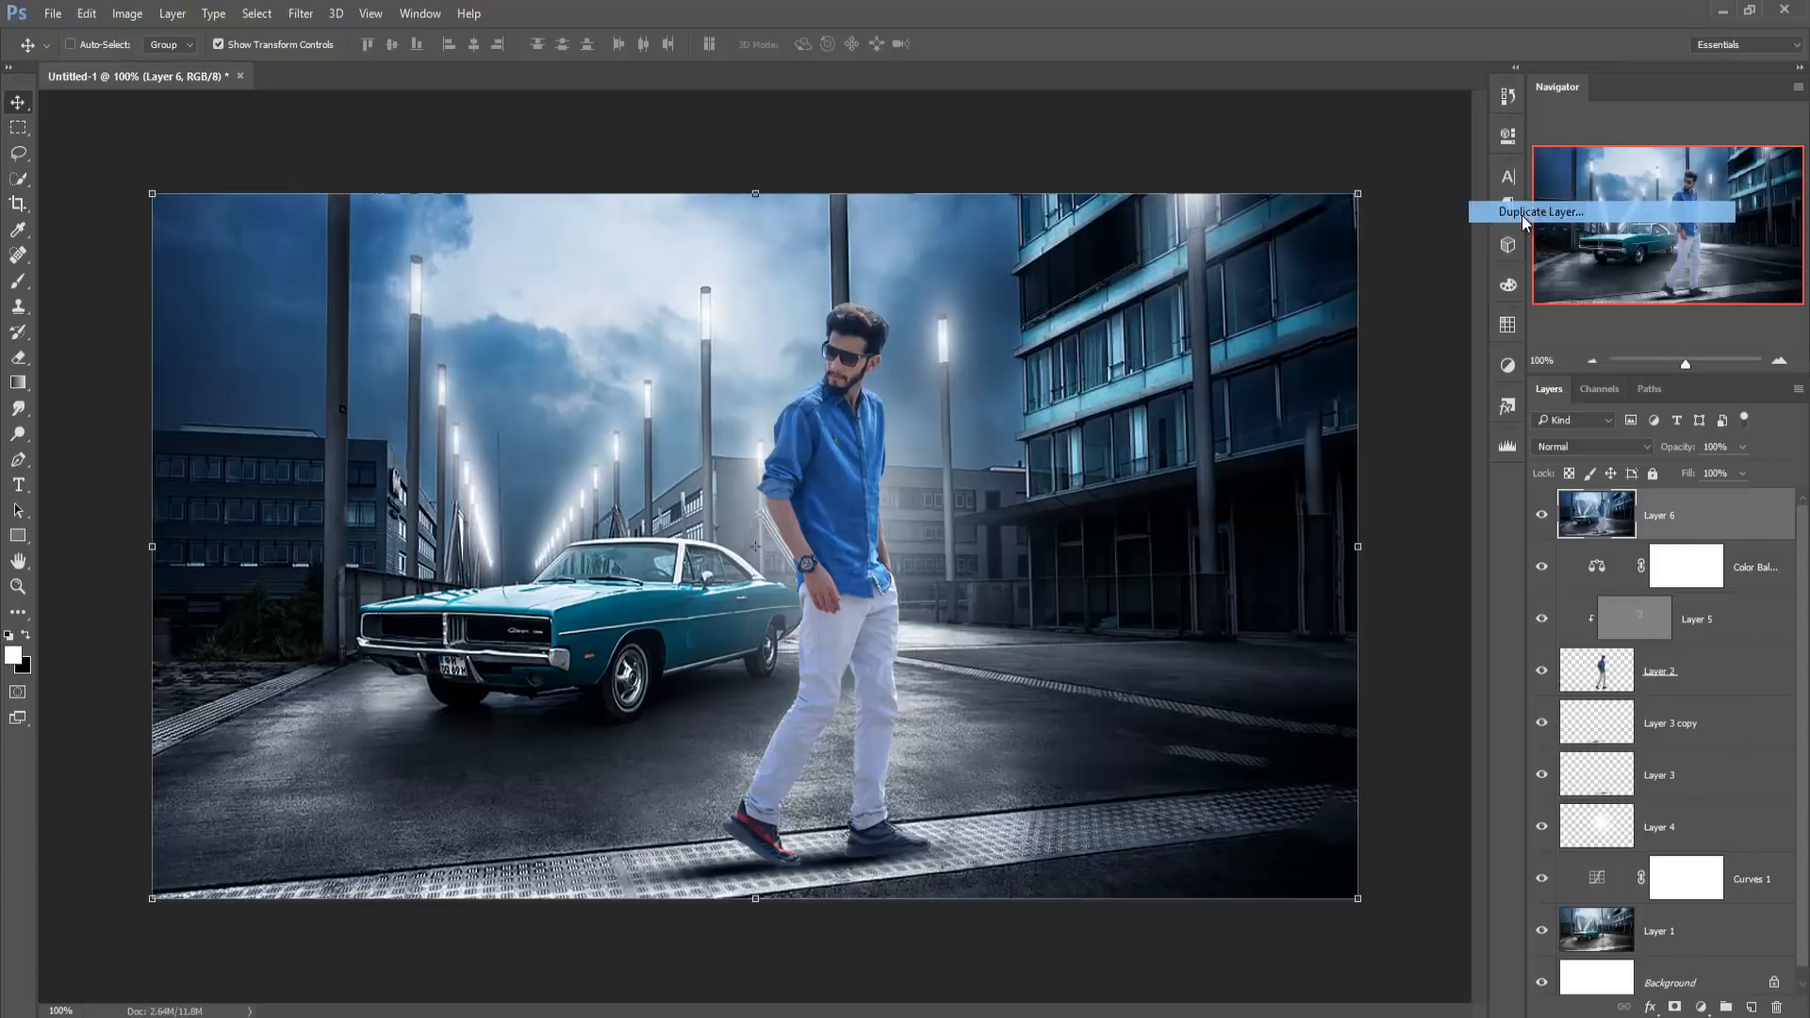
left_click(1071, 319)
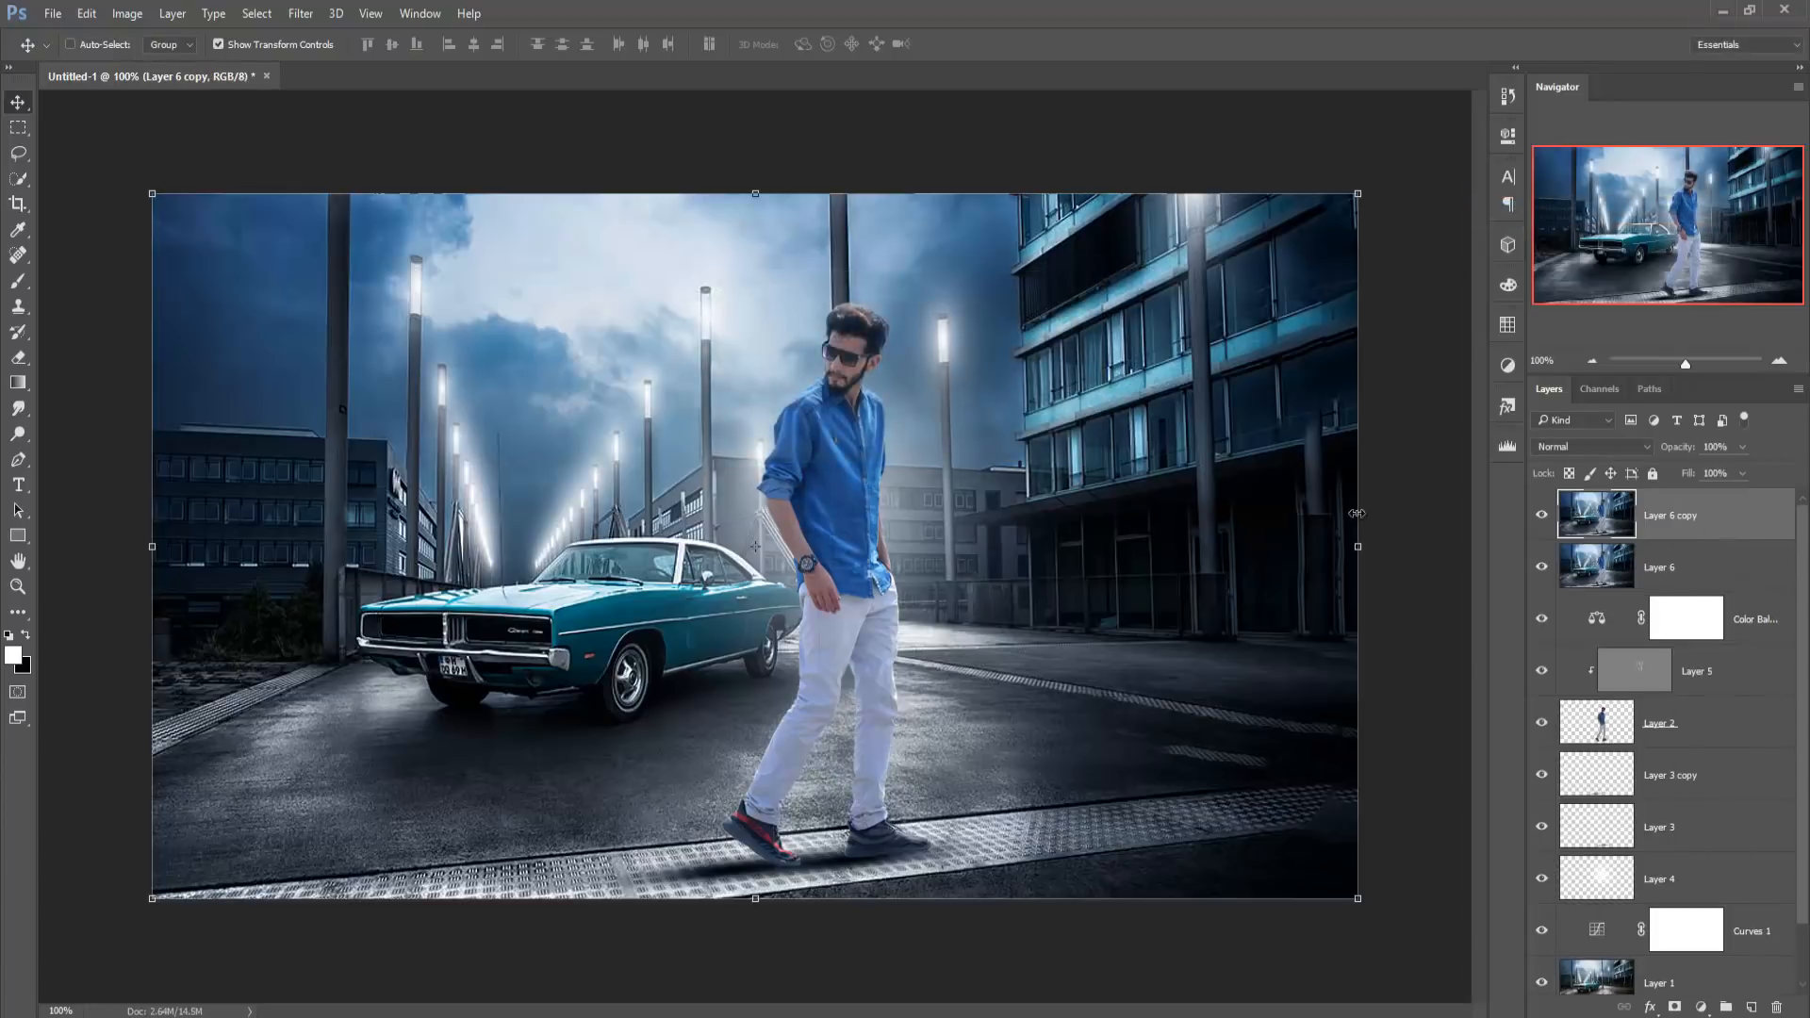
- Open the Nik Collection filter Color Efex Pro 4 on the duplicated stamped layer
left_click(313, 18)
mouse_move(364, 426)
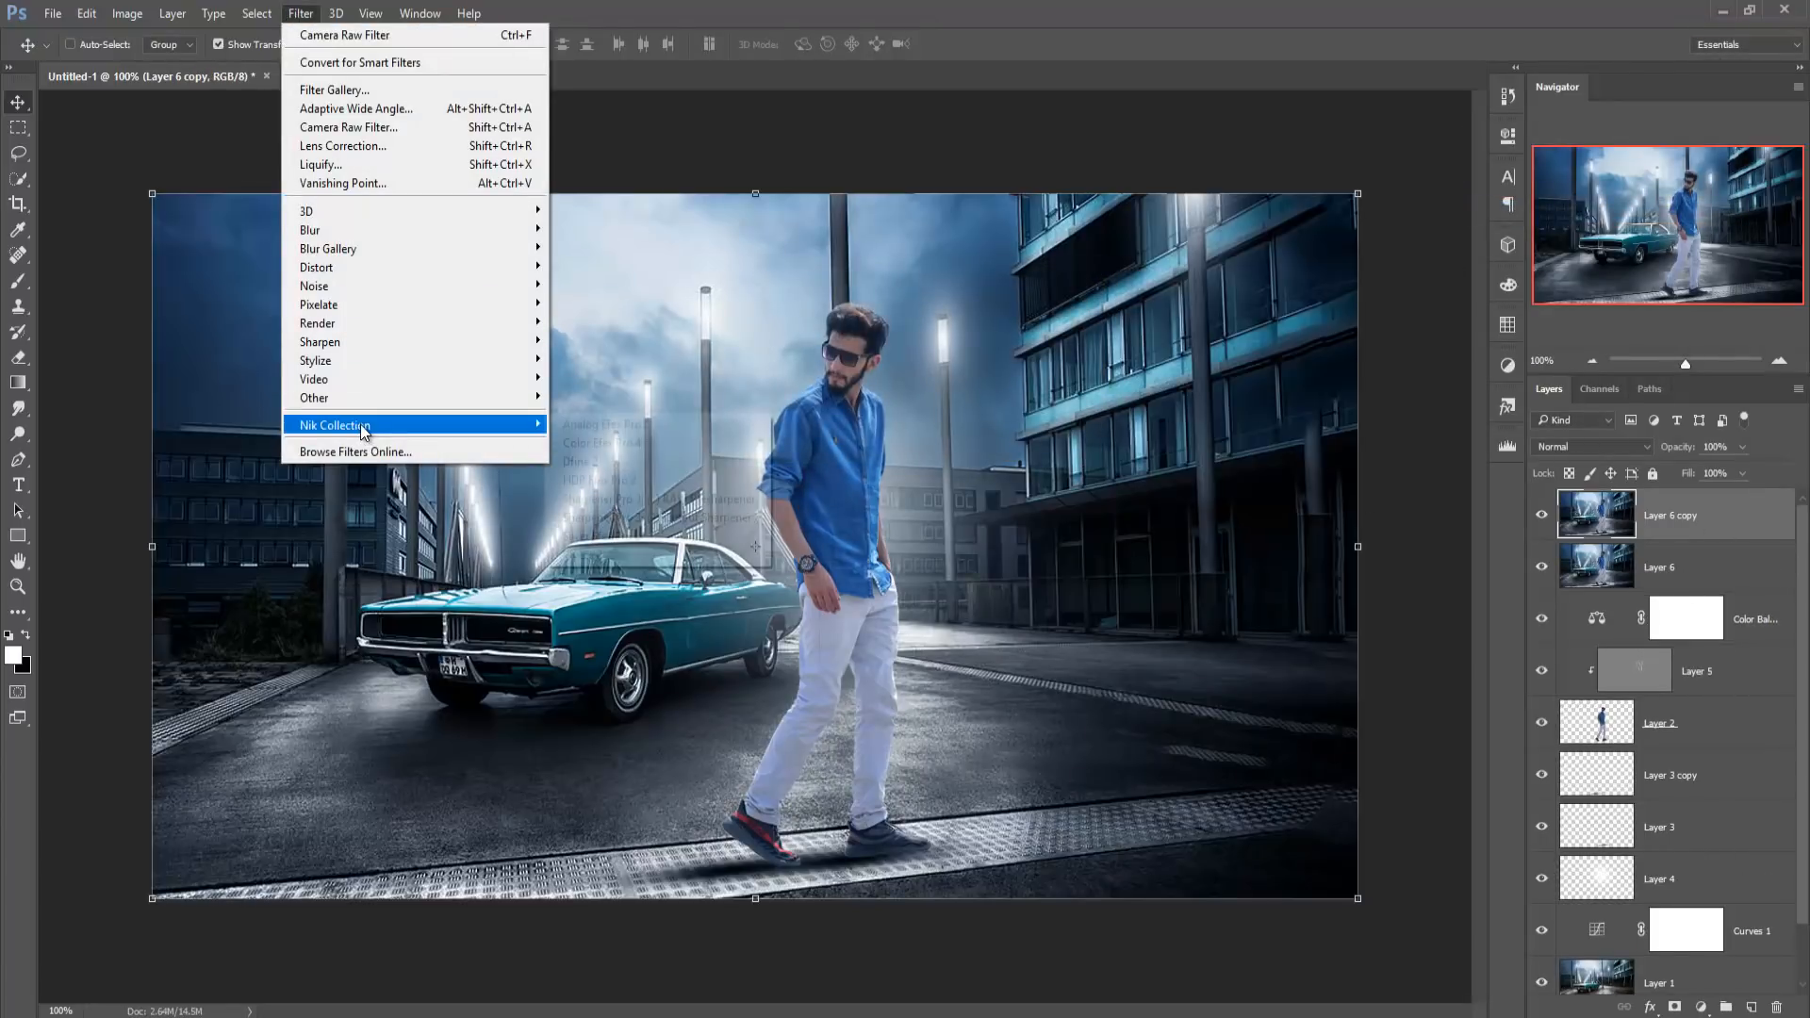
left_click(717, 439)
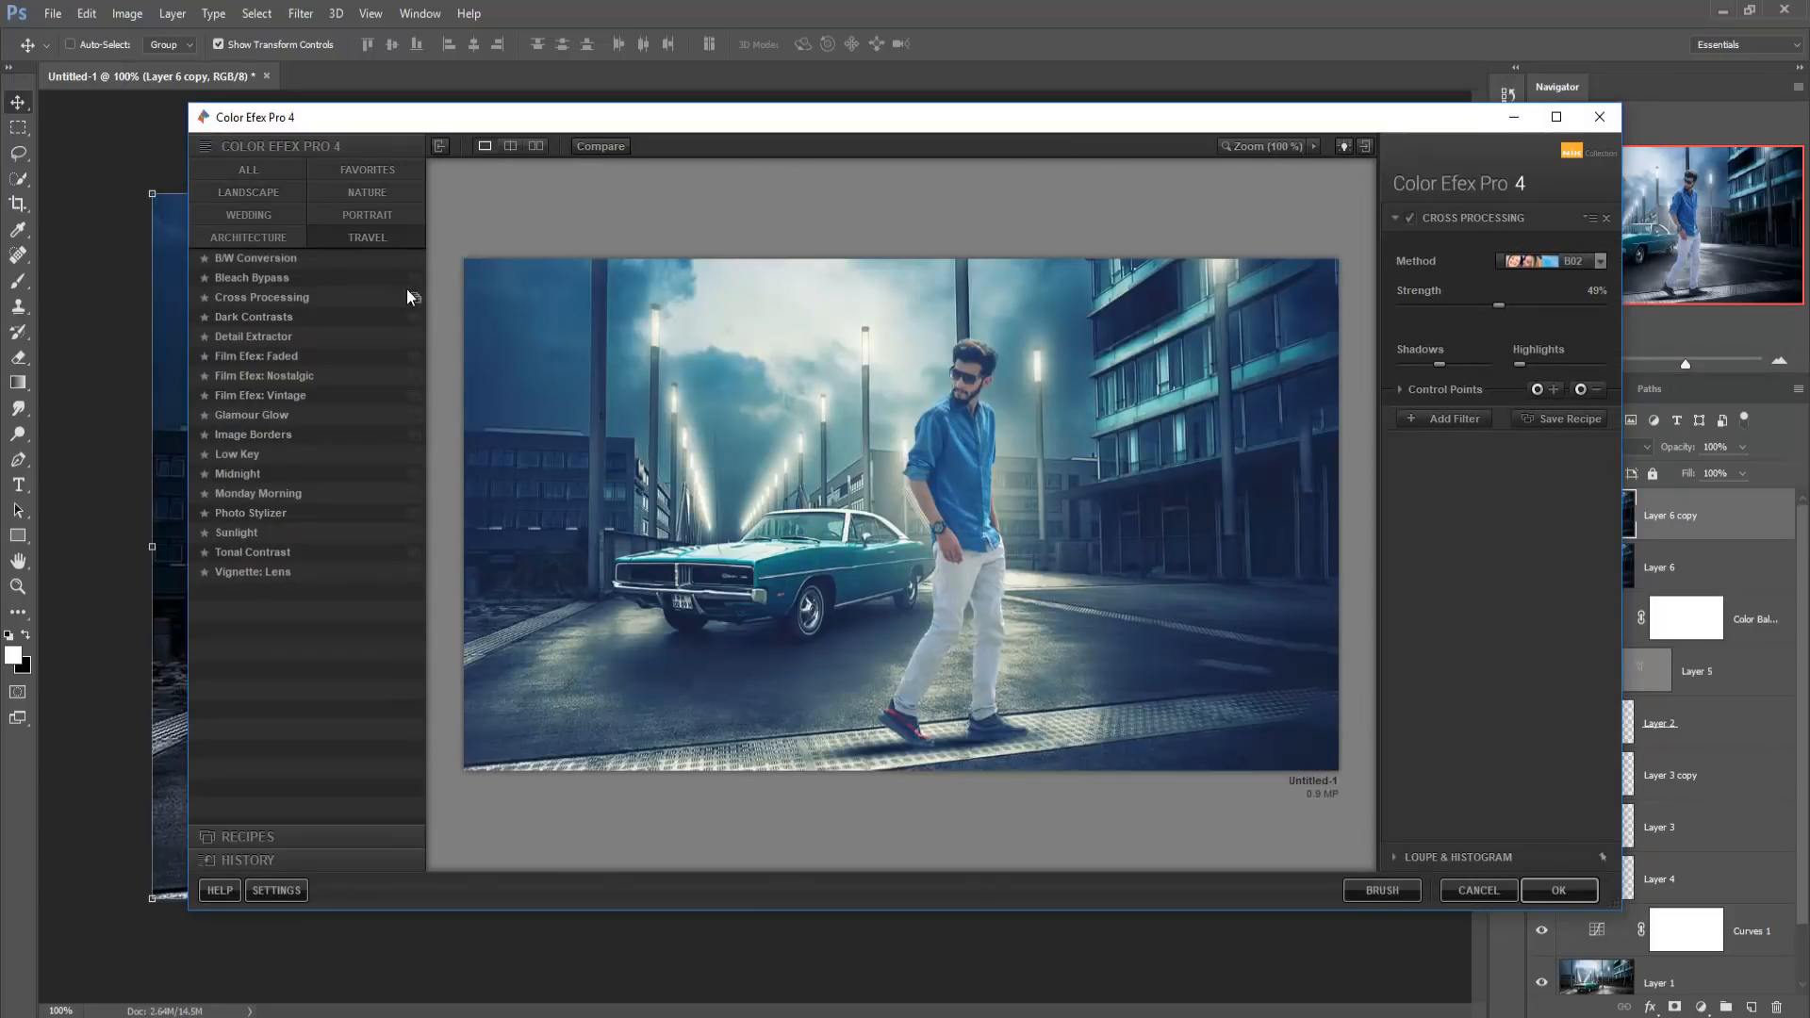
- Browse the Portrait and Nature filters and preview Brilliance / Warmth, Contrast Color Range and Contrast Only
left_click(368, 215)
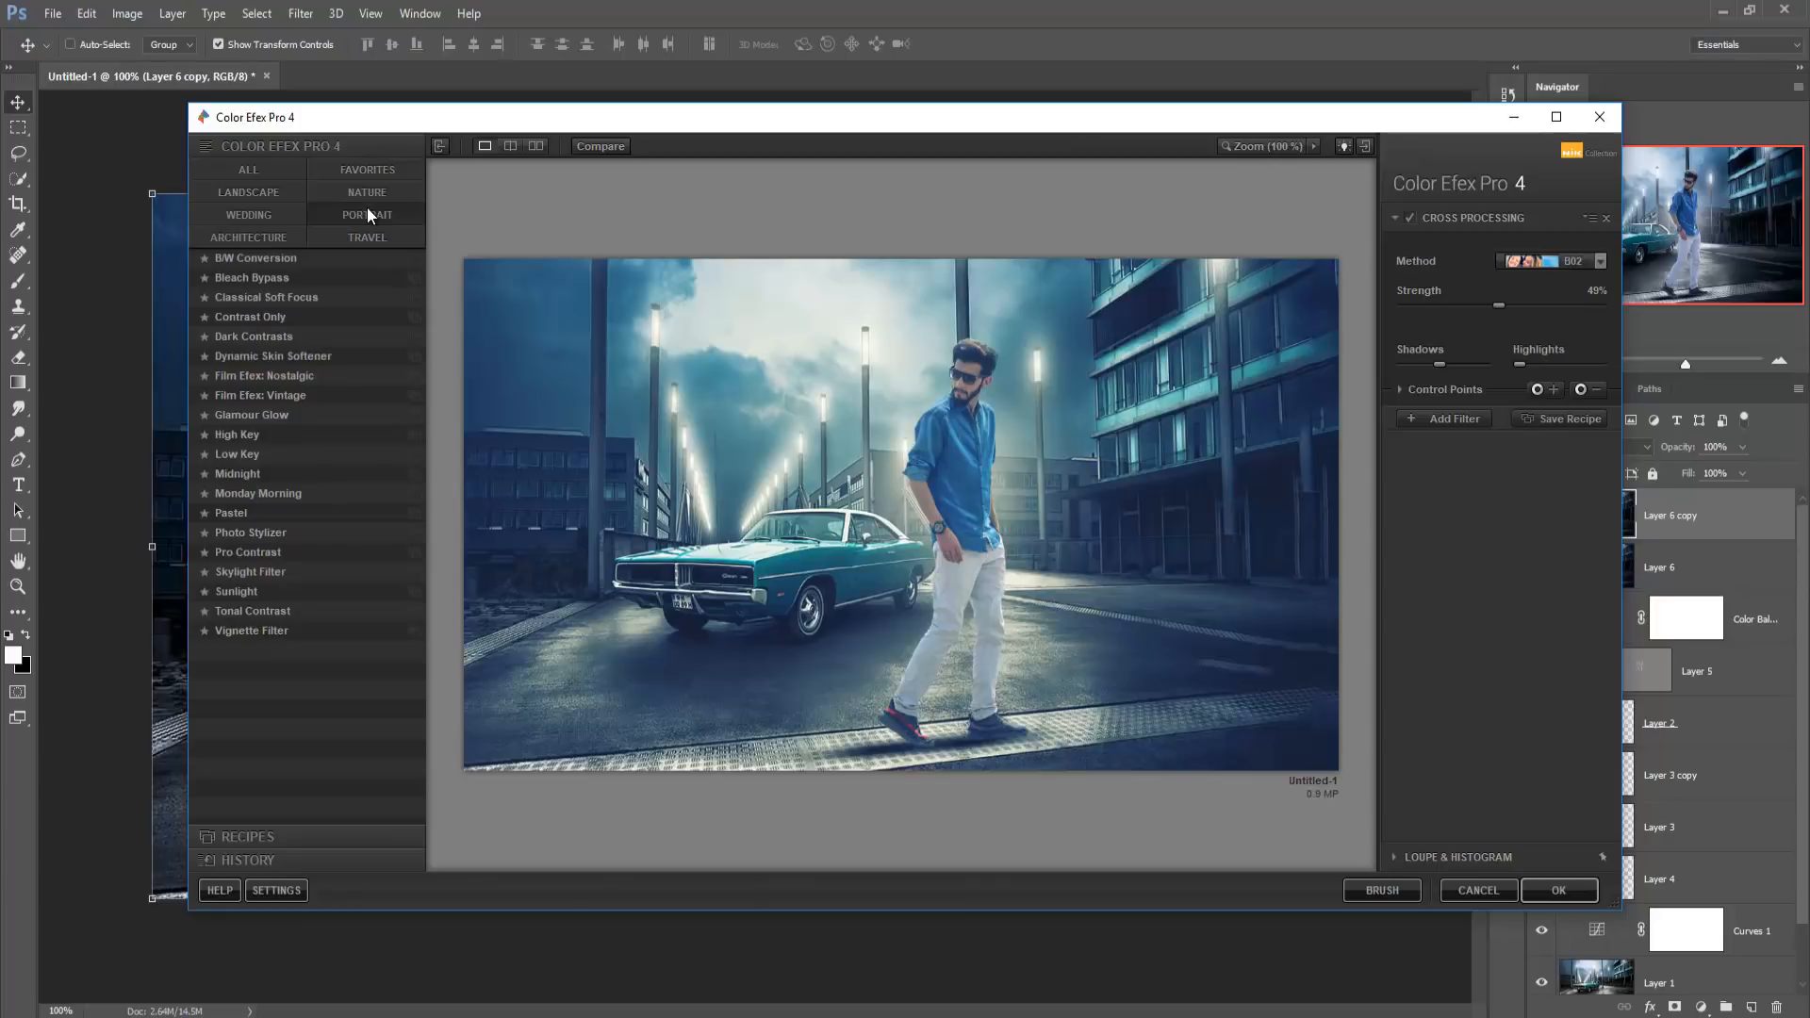
left_click(354, 194)
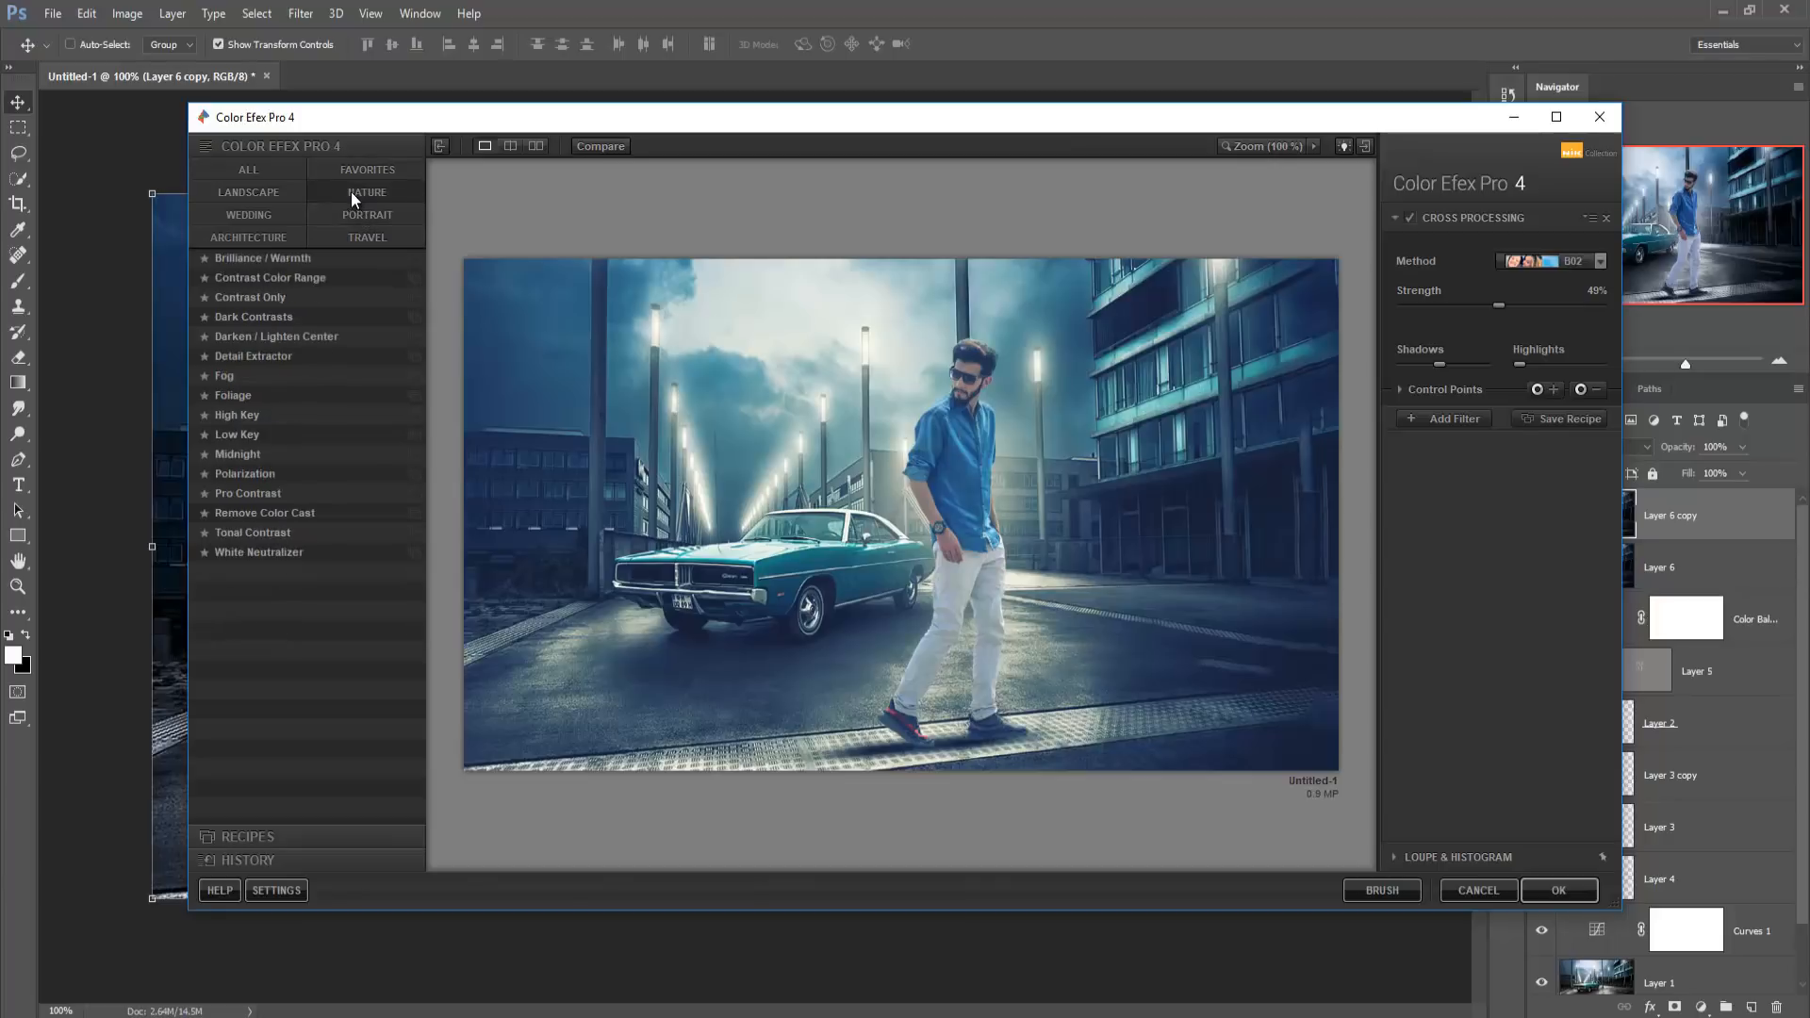
left_click(279, 256)
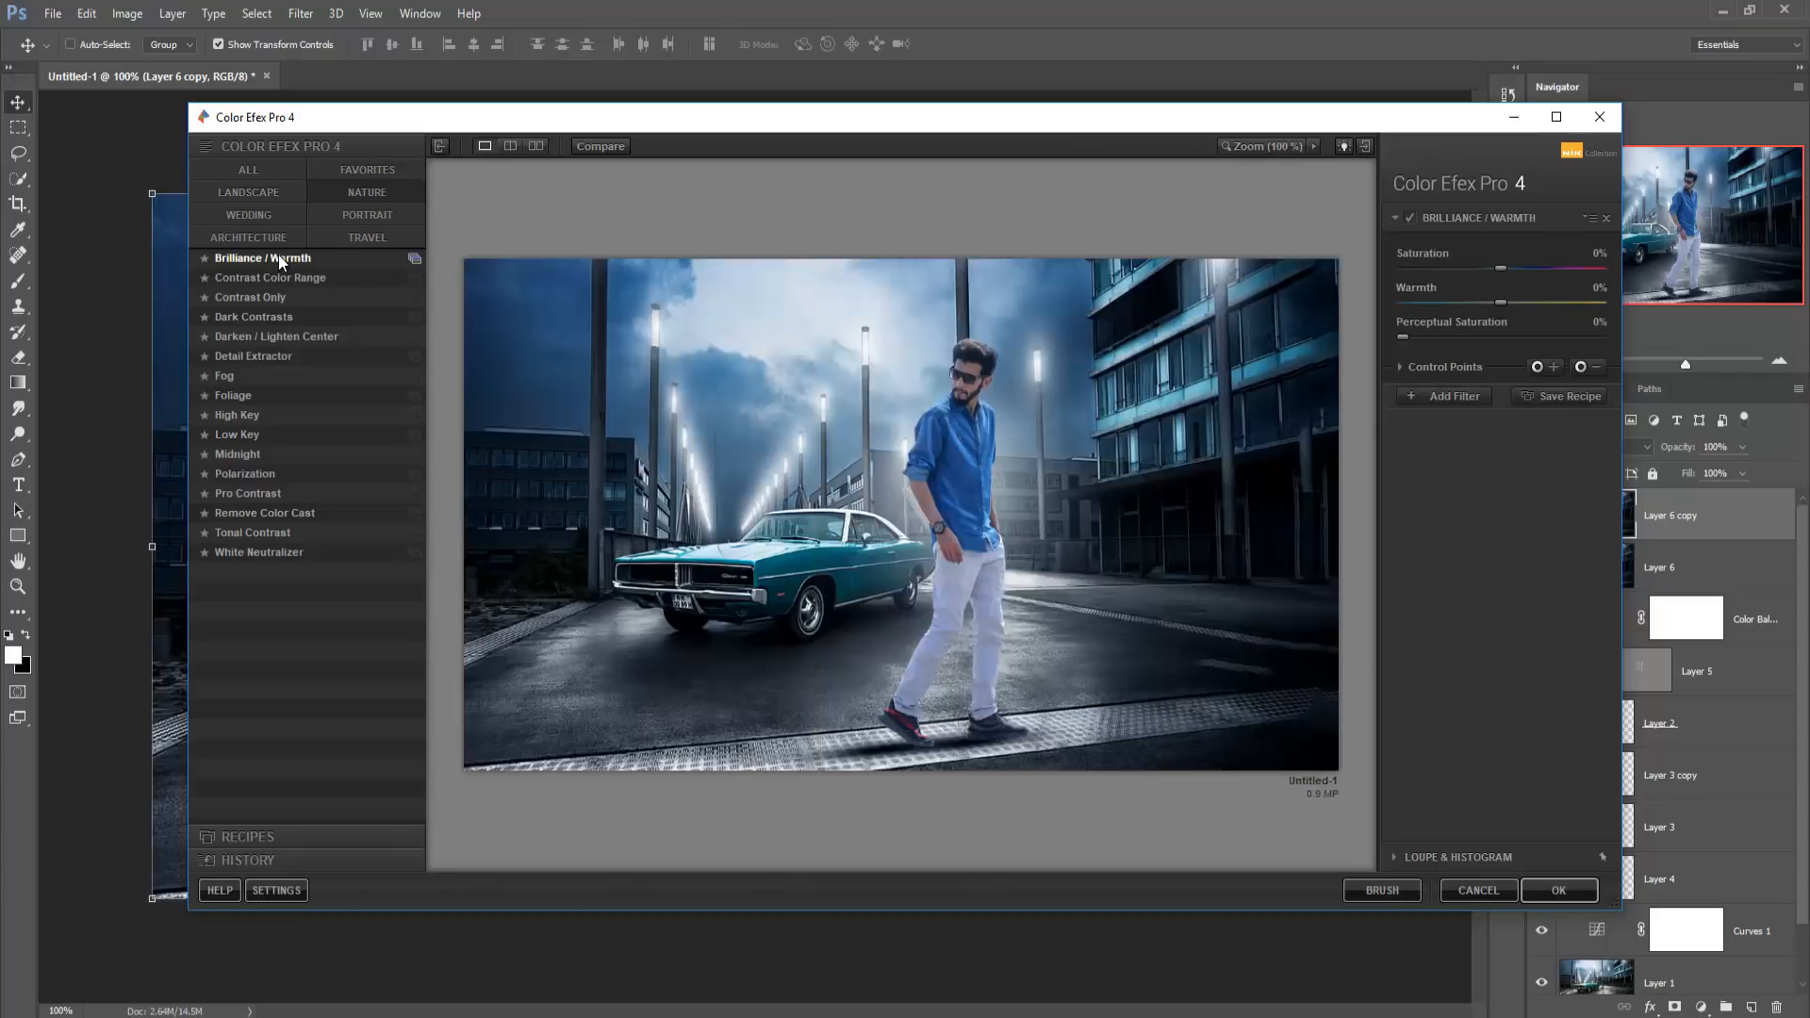
left_click(277, 275)
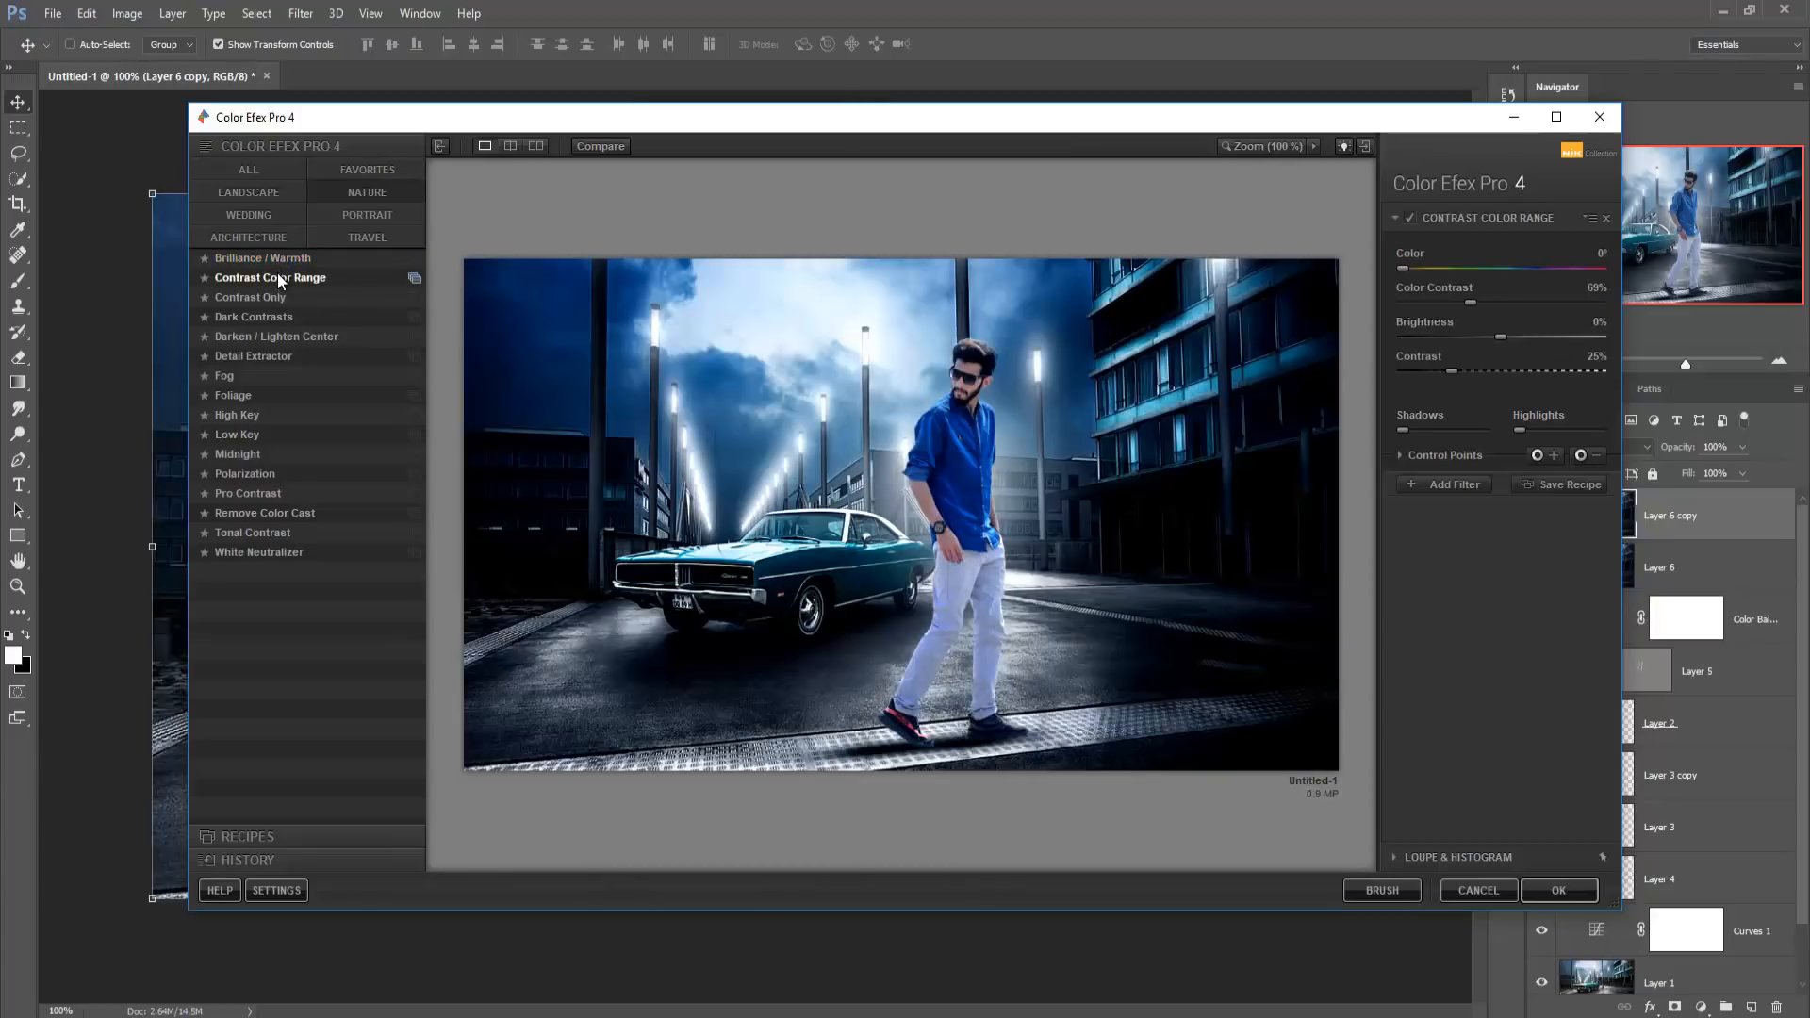
left_click(272, 292)
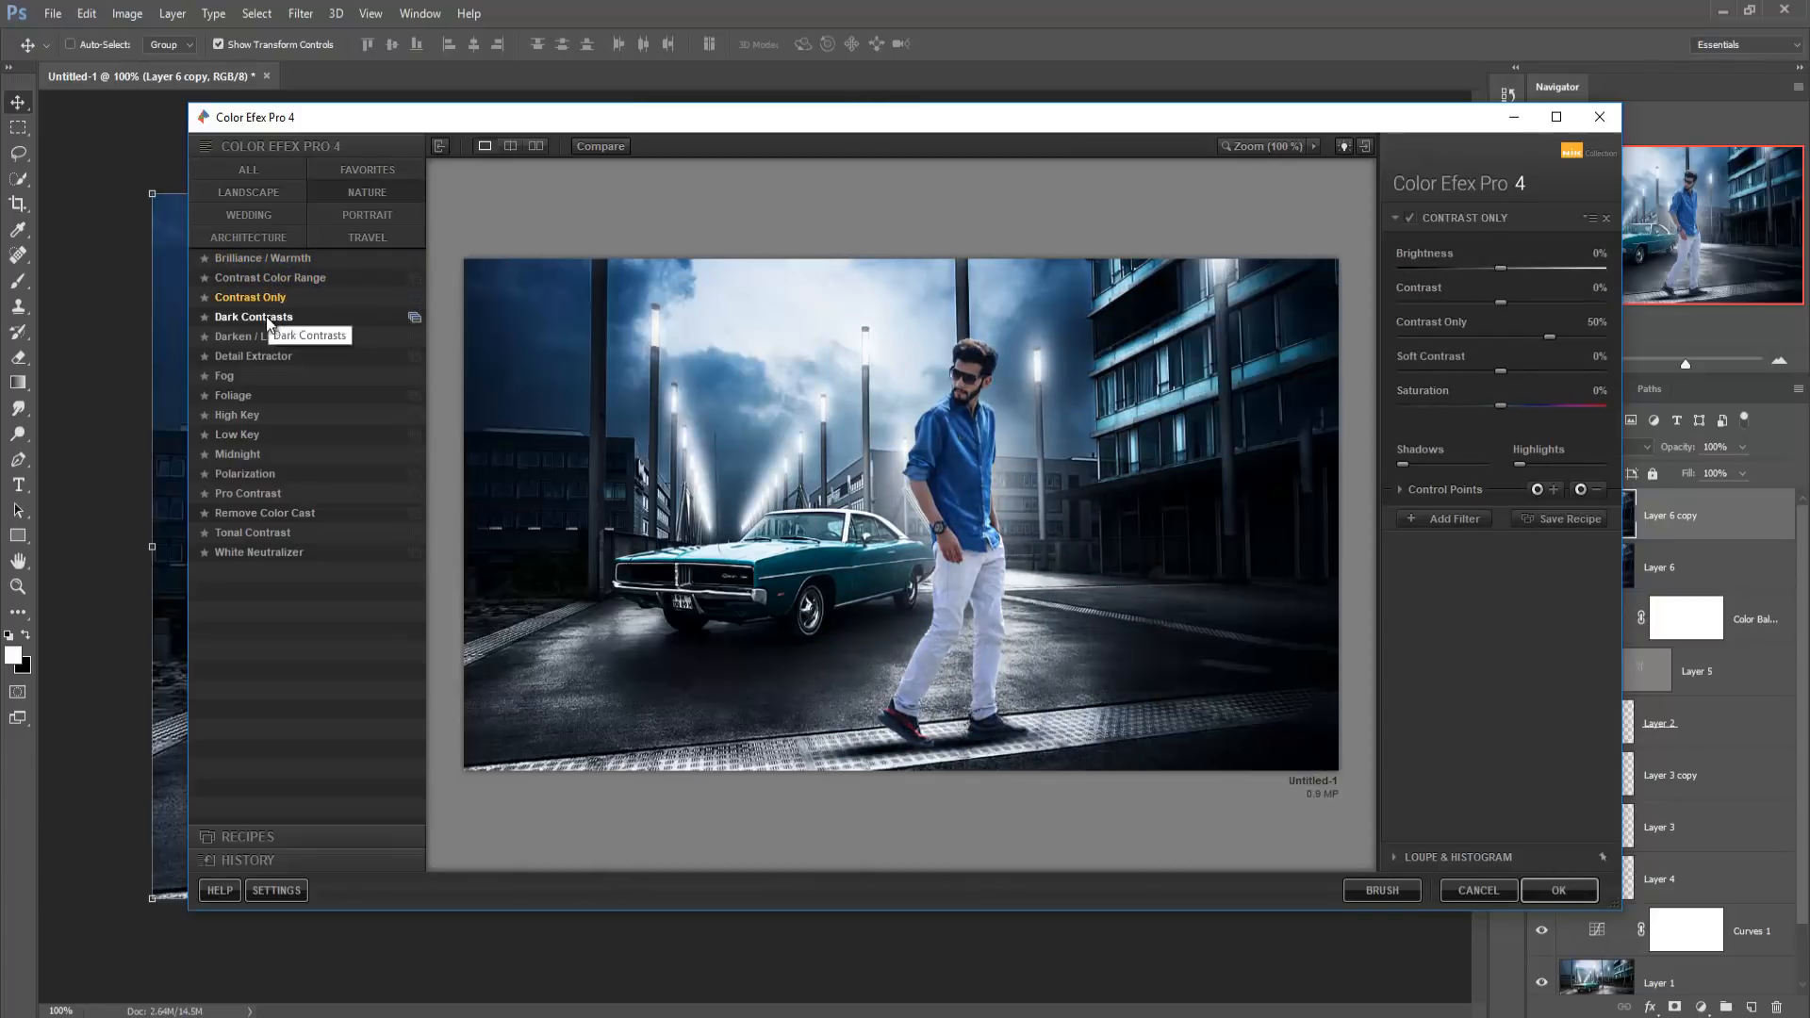
- Apply the Dark Contrasts filter with Dark Detail Extractor 83%, Brightness -22%, Contrast -56% and Saturation 50%
left_click(266, 315)
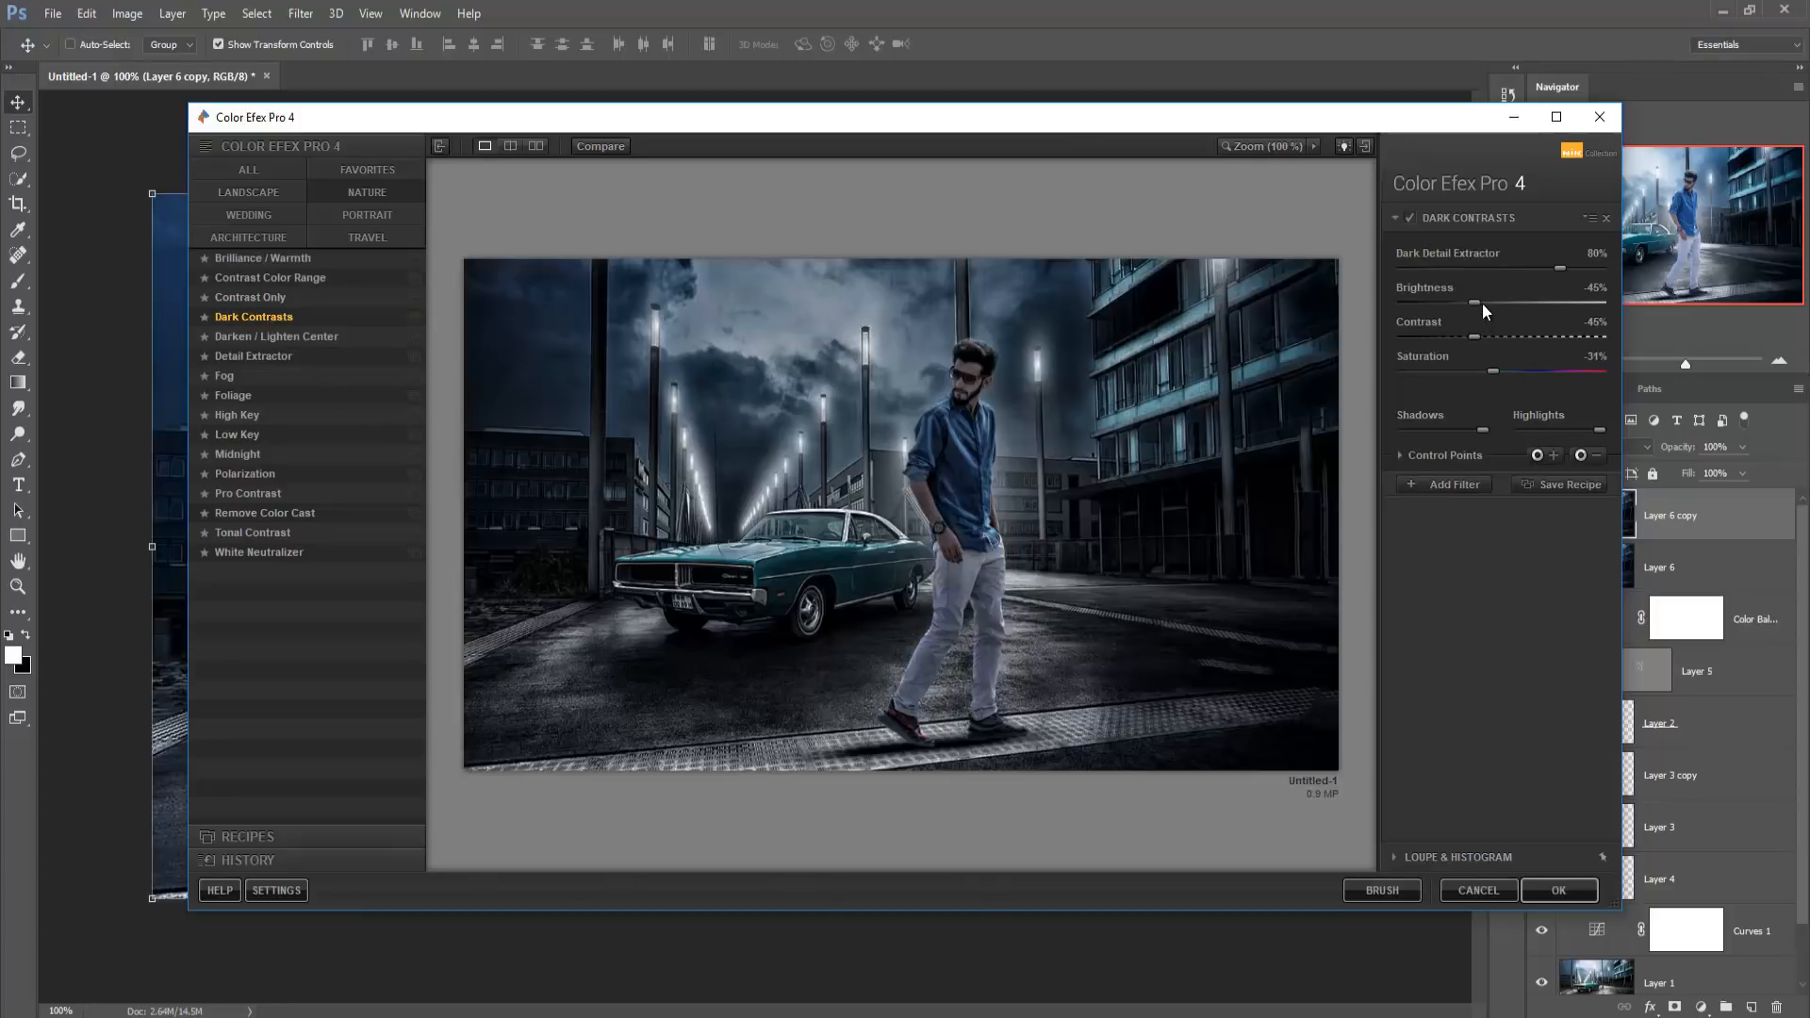
left_click_drag(1496, 300, 1508, 303)
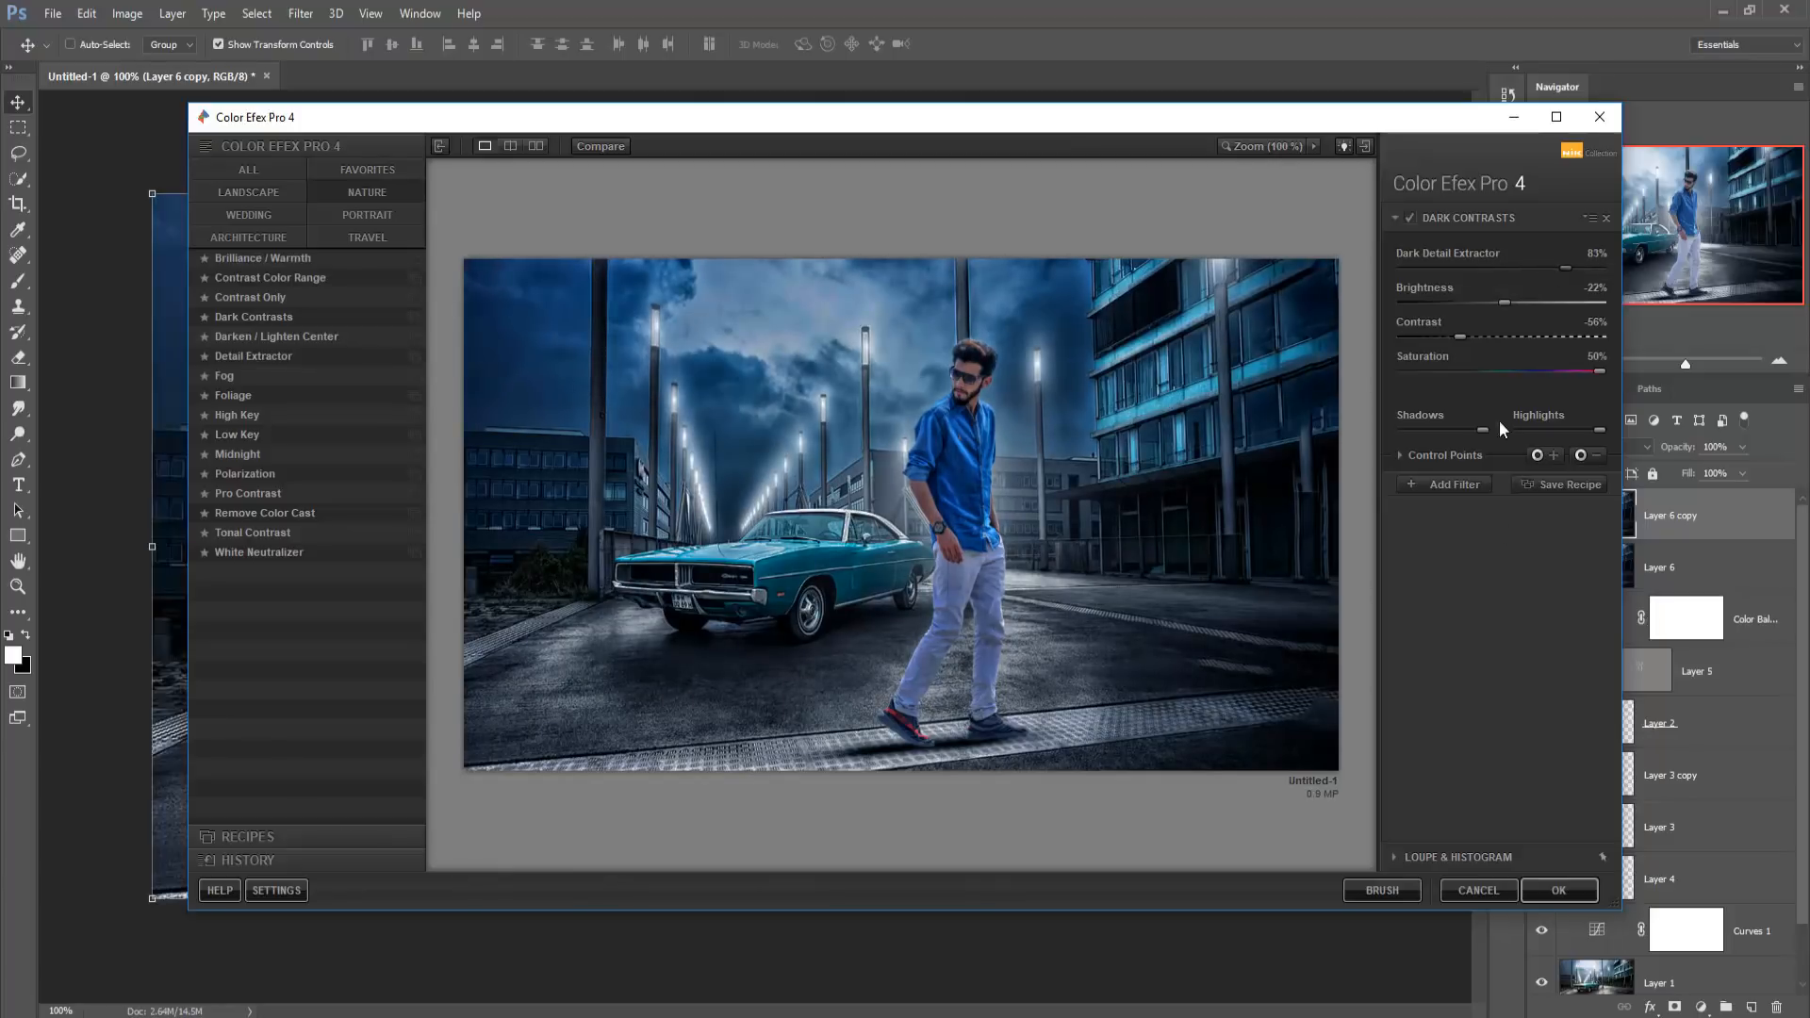
left_click(1548, 890)
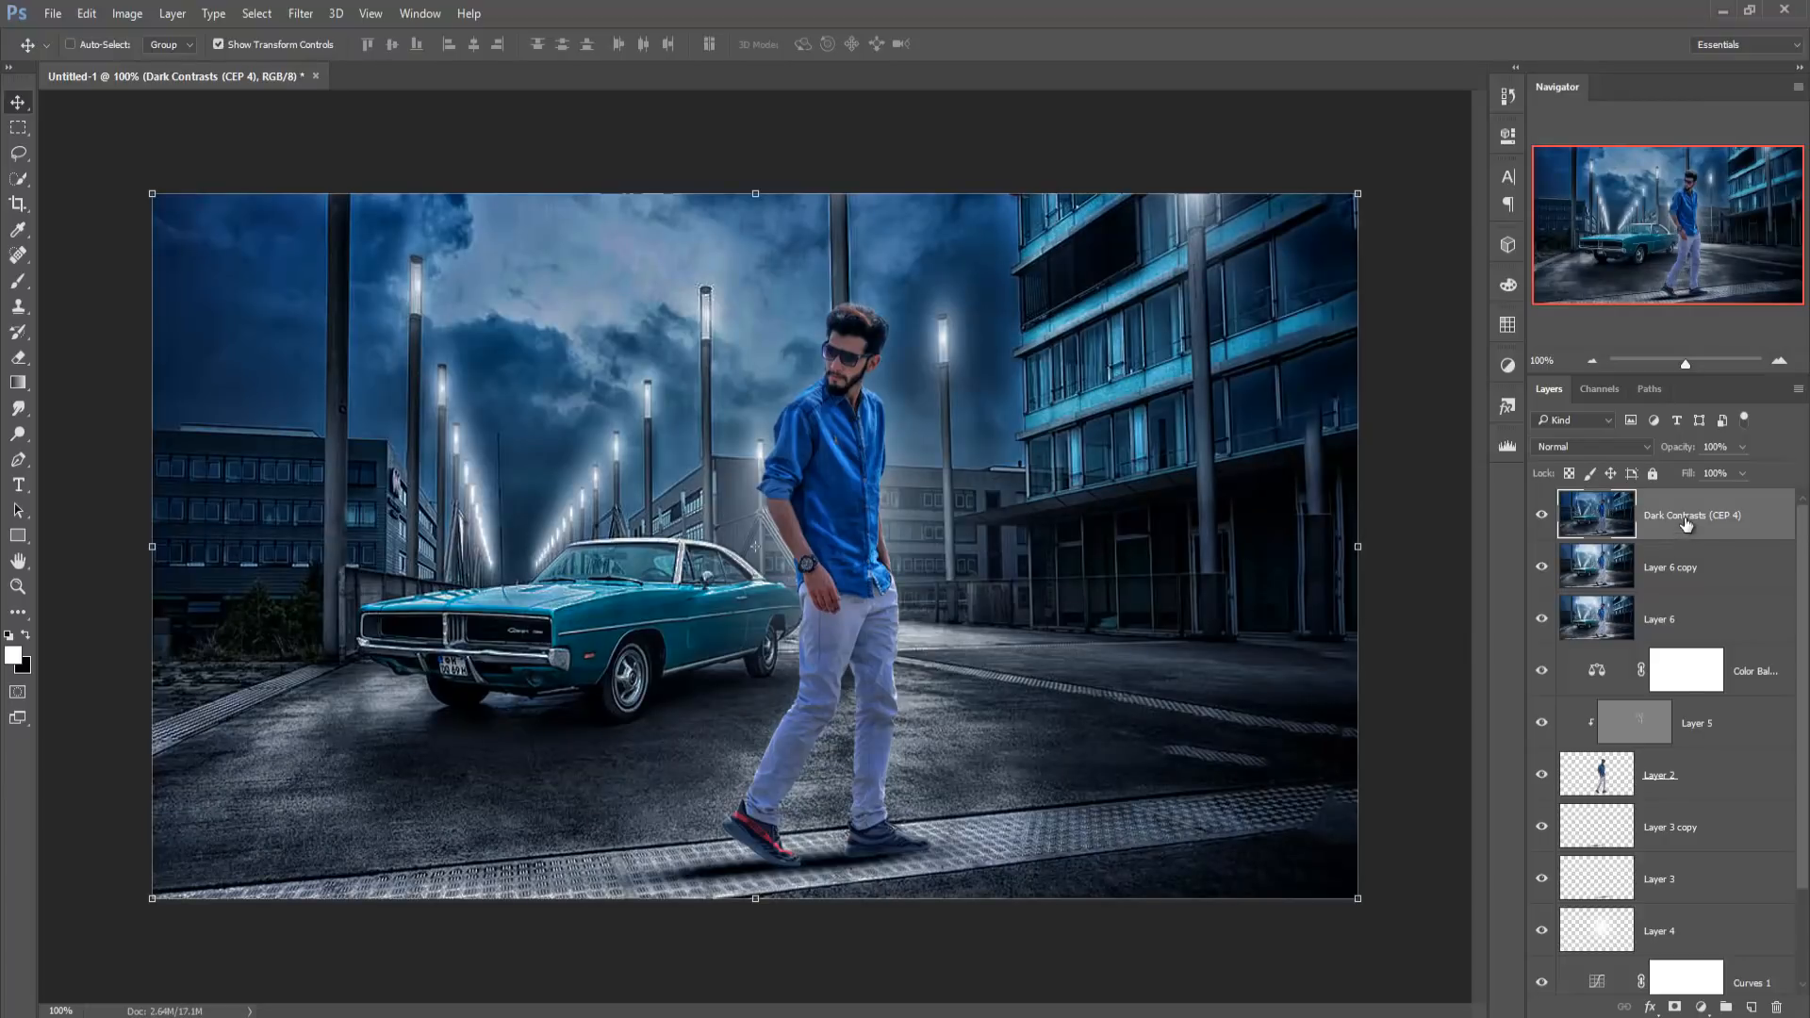
- Darken the sky, left side and lower right of the scene on a new top layer with a soft black 600 px brush at 9% opacity
left_click(1750, 1007)
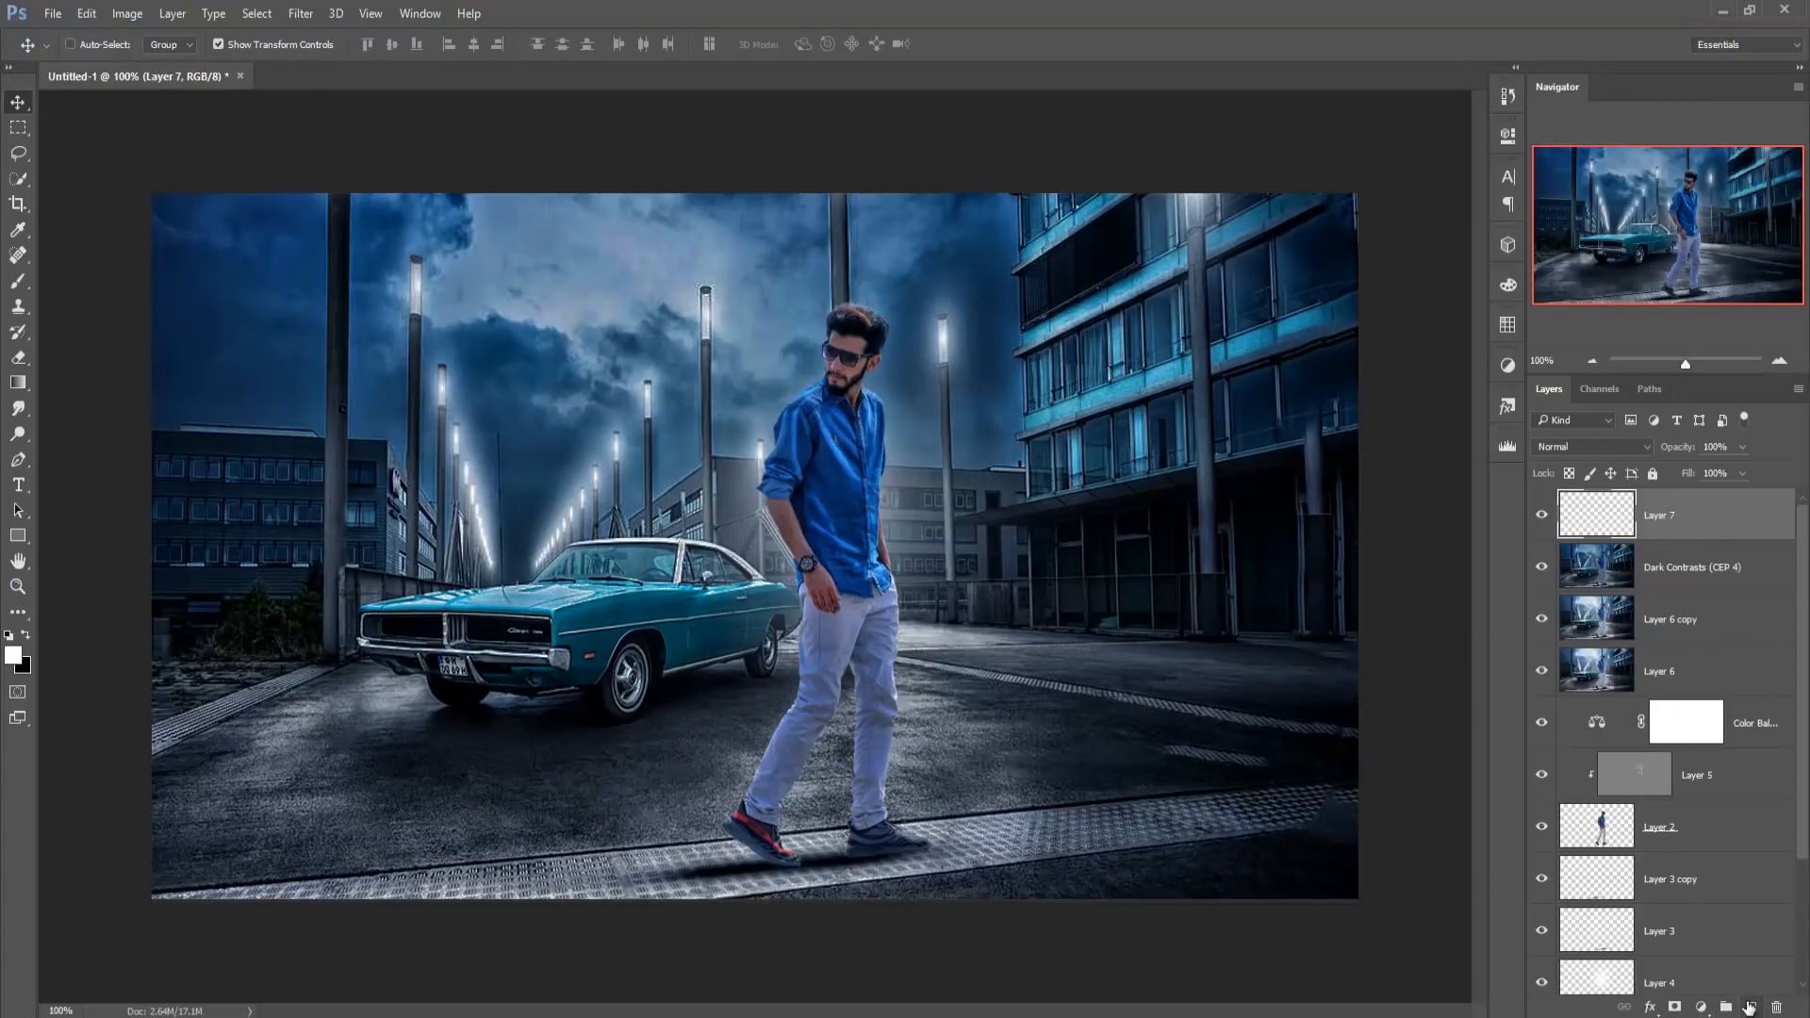
left_click(14, 285)
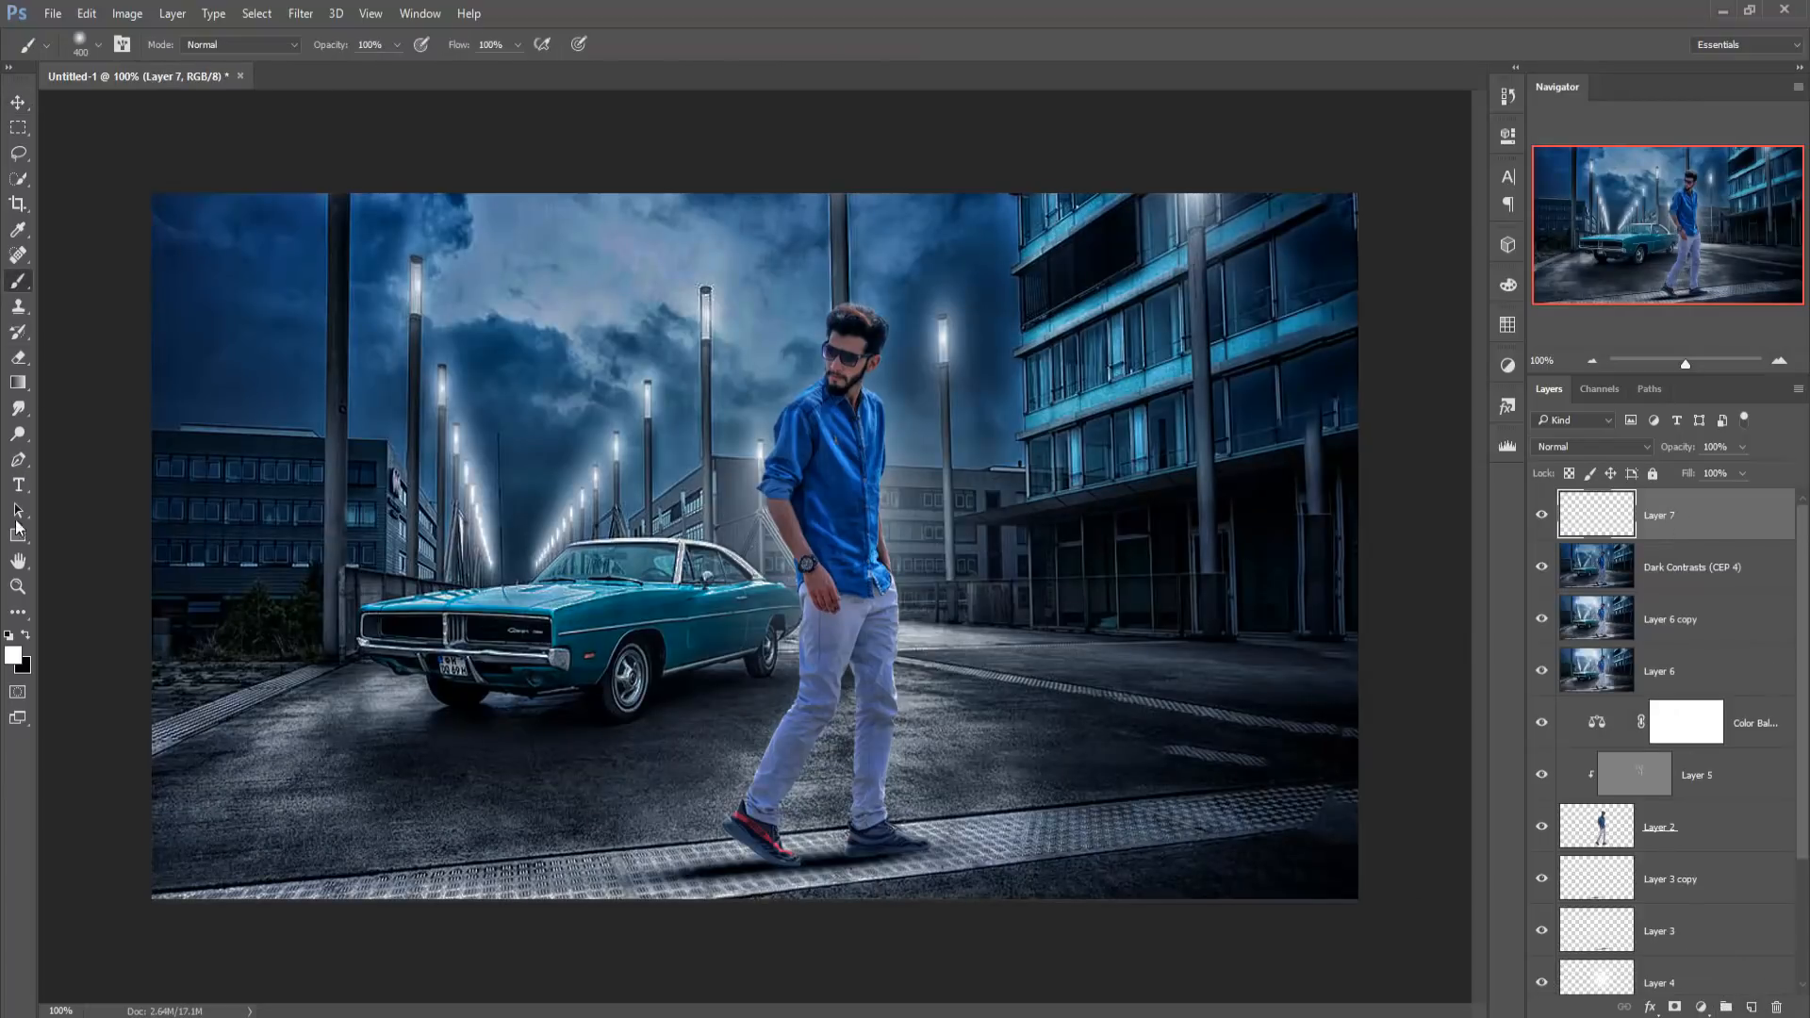
left_click(26, 636)
left_click_drag(396, 46, 384, 78)
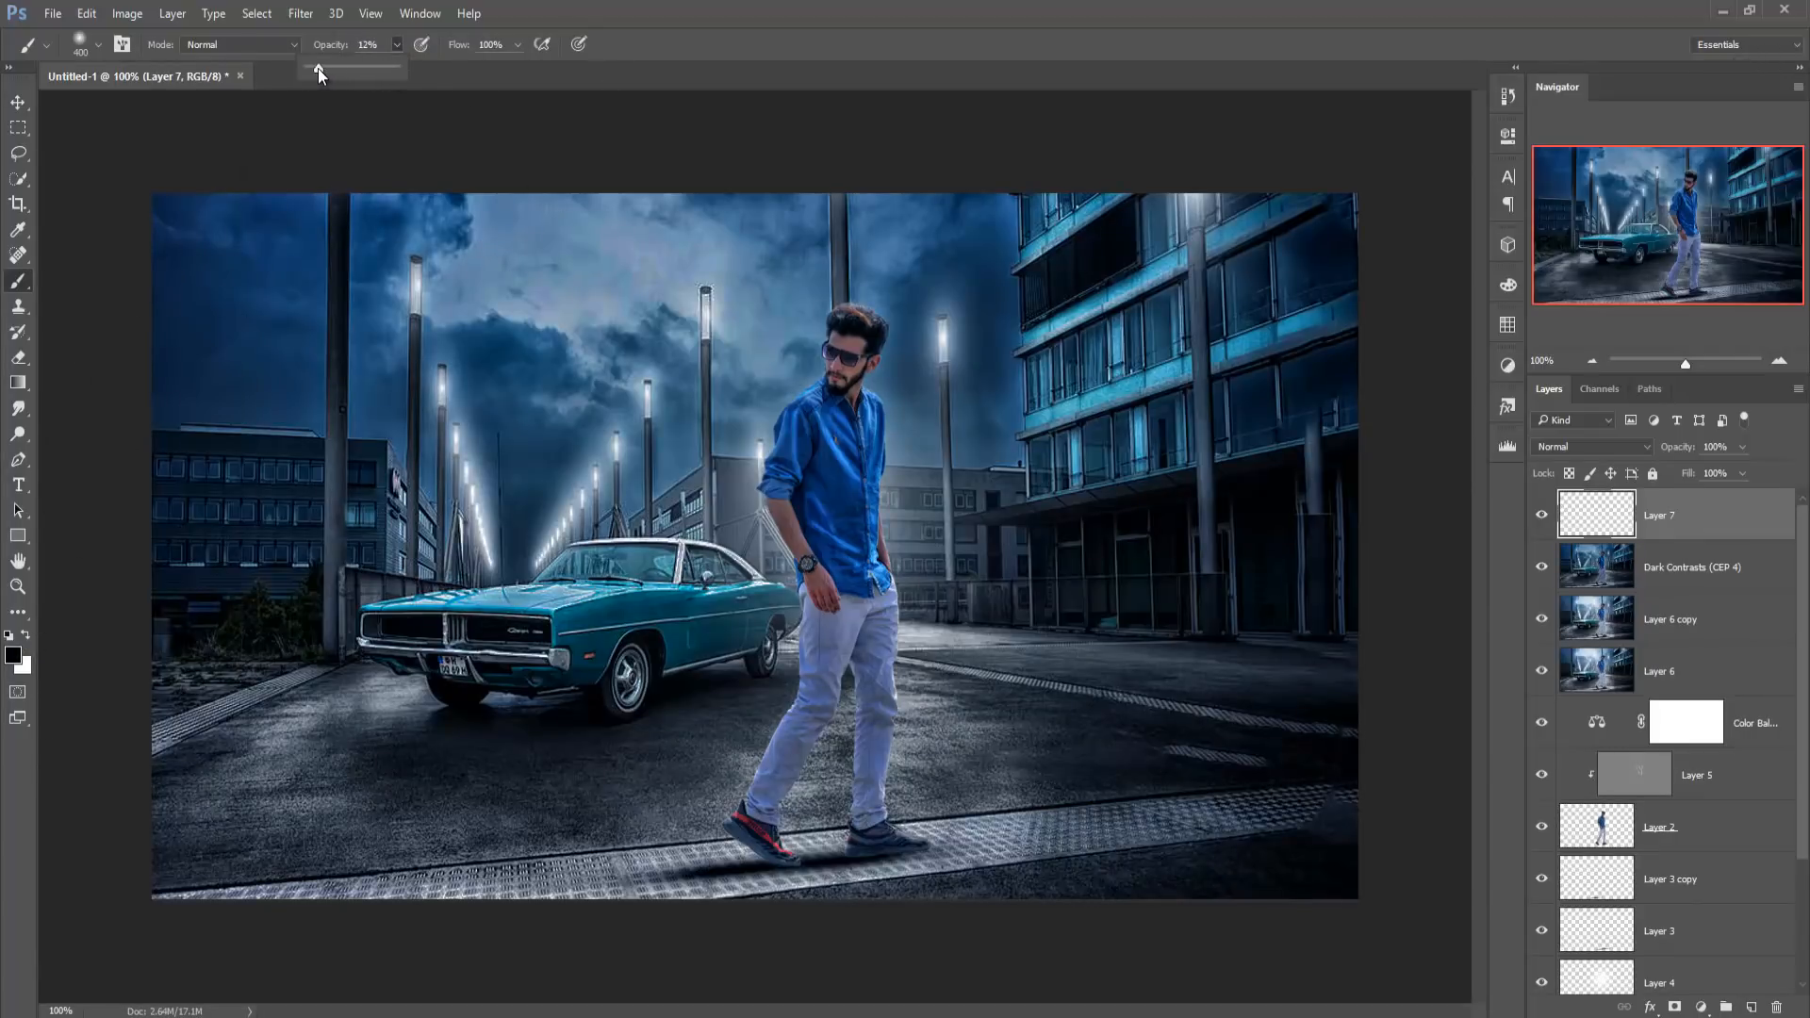
left_click_drag(314, 70, 319, 69)
left_click(358, 255)
key("bracketright")
key("bracketright")
key("bracketright")
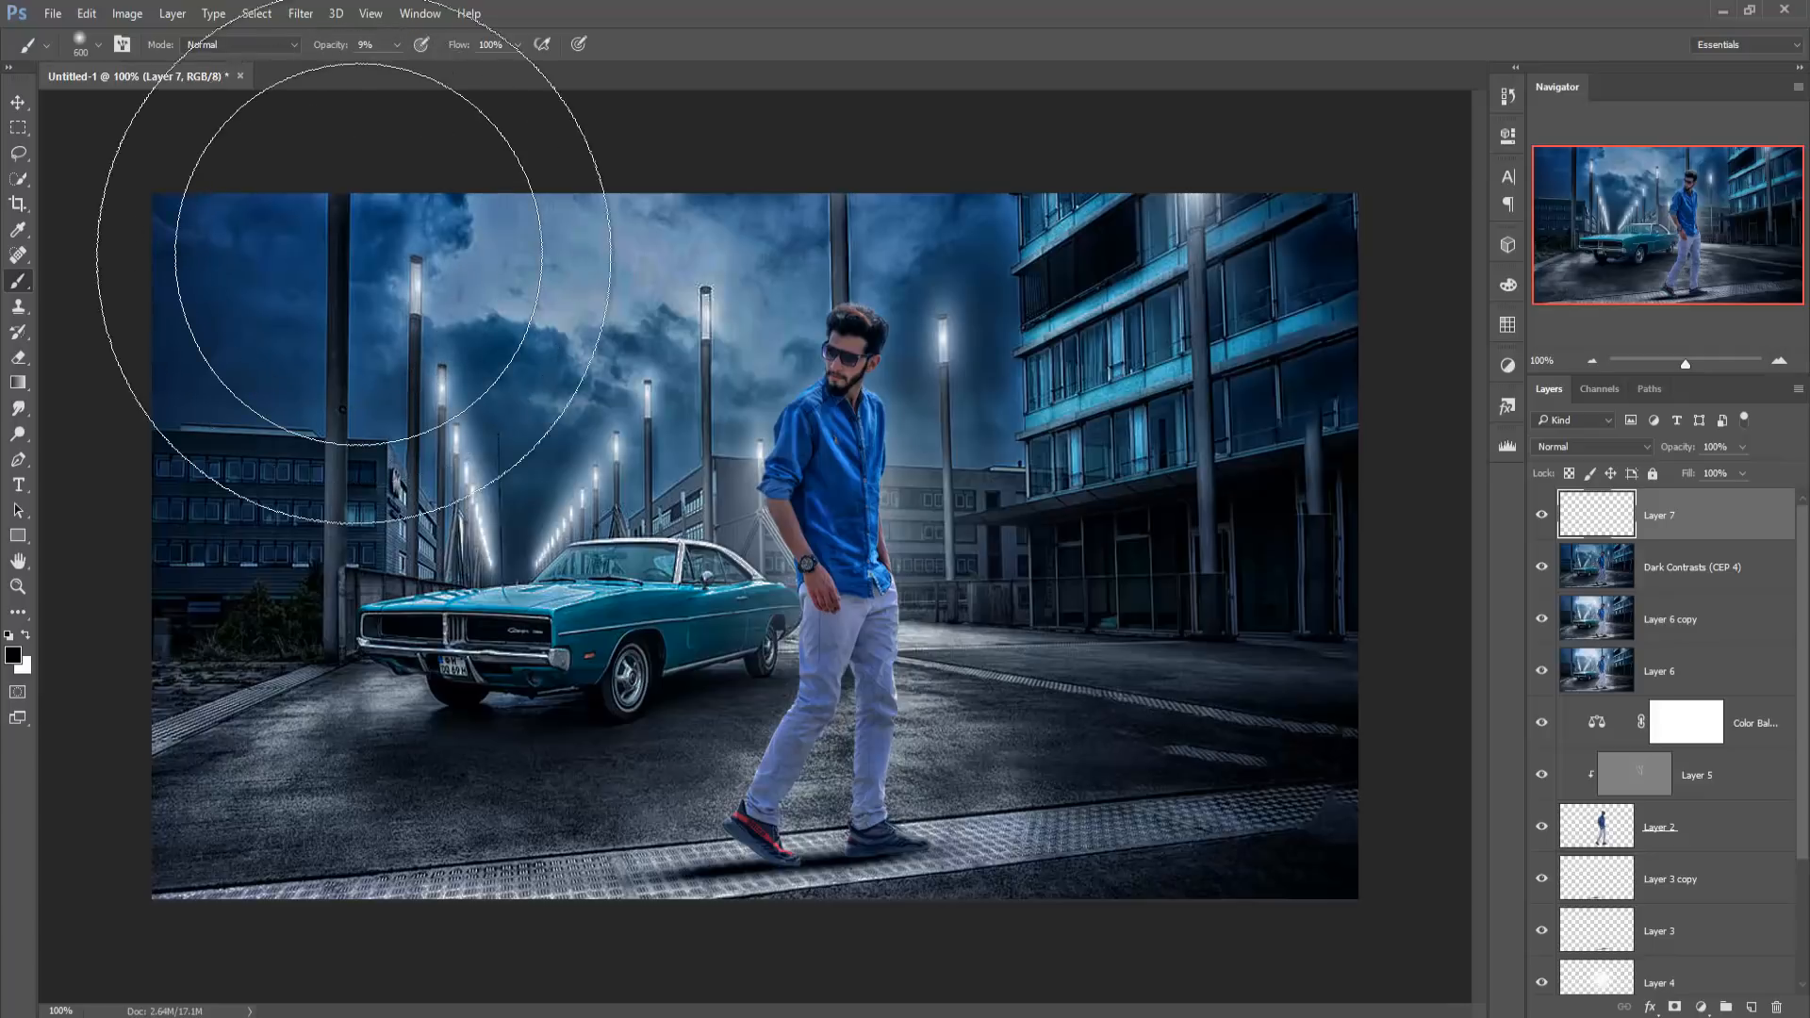
key("bracketleft")
mouse_move(260, 268)
left_mouse_down()
mouse_move(645, 154)
mouse_move(362, 278)
mouse_move(608, 228)
mouse_move(418, 304)
mouse_move(1072, 97)
left_mouse_up()
mouse_move(819, 178)
left_mouse_down()
mouse_move(292, 372)
mouse_move(306, 376)
mouse_move(164, 612)
mouse_move(248, 482)
mouse_move(123, 756)
mouse_move(167, 701)
mouse_move(127, 850)
mouse_move(229, 705)
mouse_move(123, 898)
mouse_move(269, 634)
left_mouse_up()
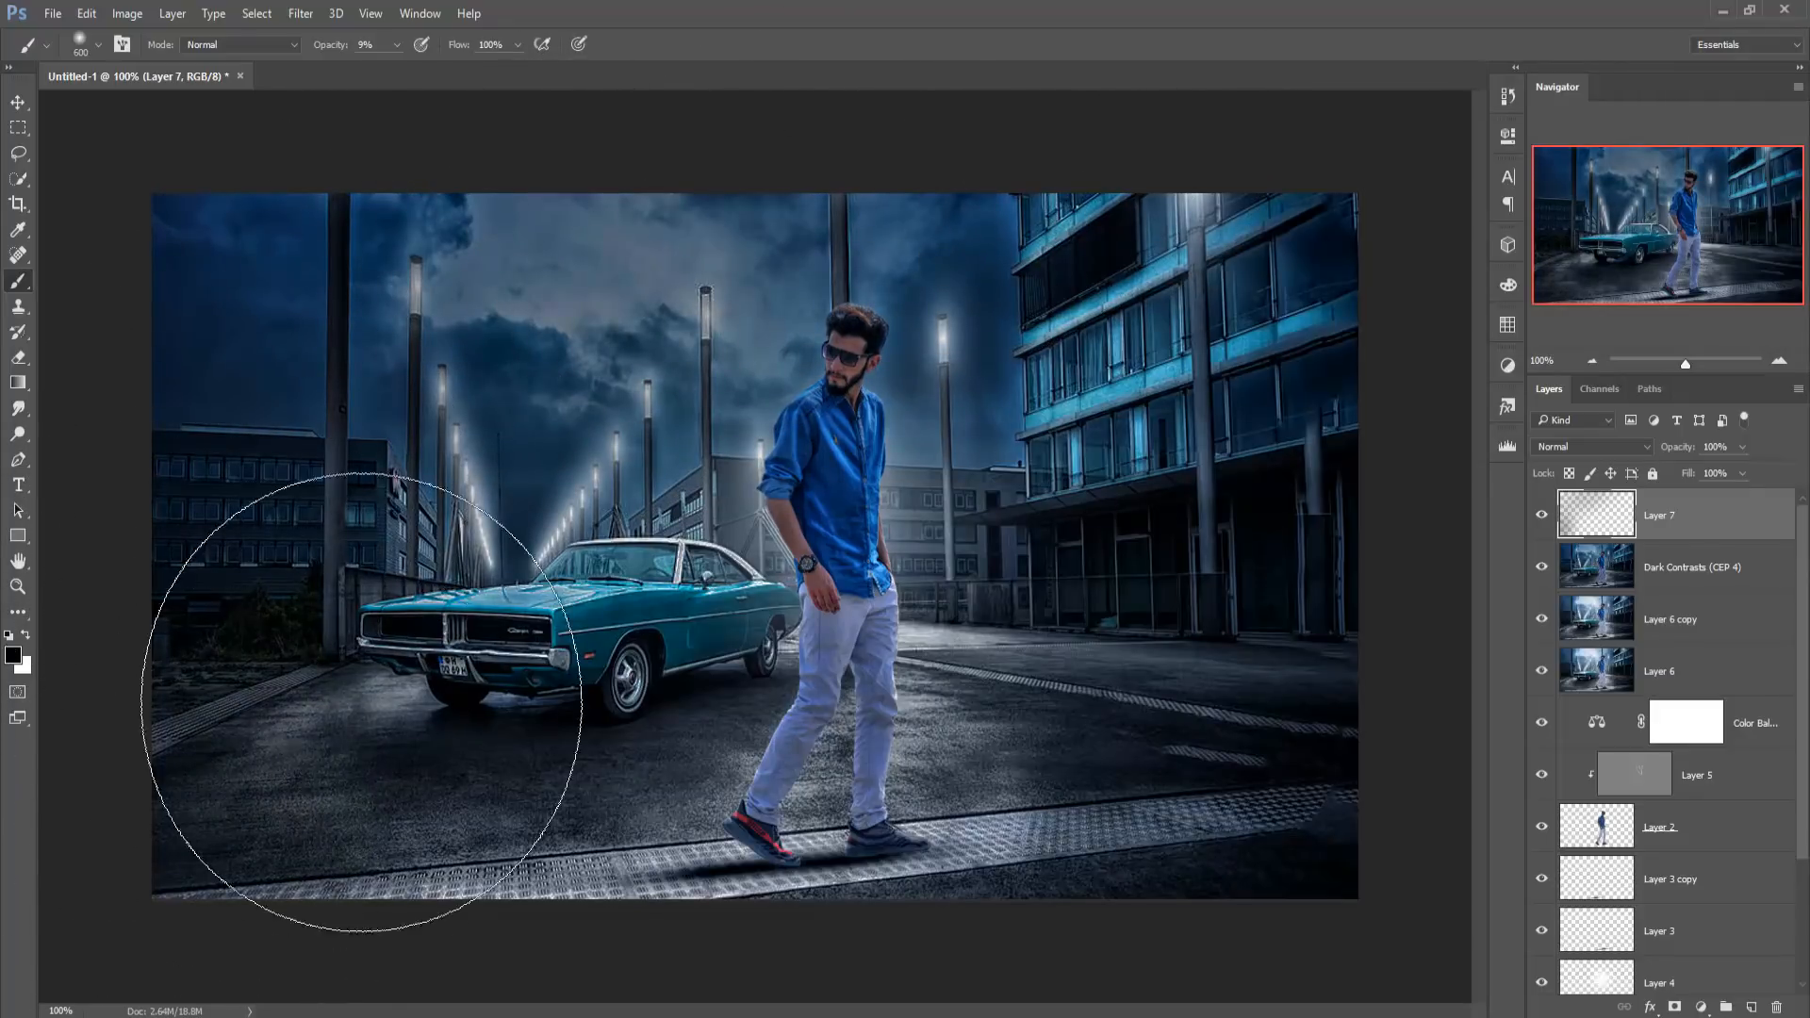
mouse_move(1349, 571)
left_mouse_down()
mouse_move(1188, 122)
mouse_move(1411, 641)
mouse_move(1420, 762)
mouse_move(1452, 846)
left_mouse_up()
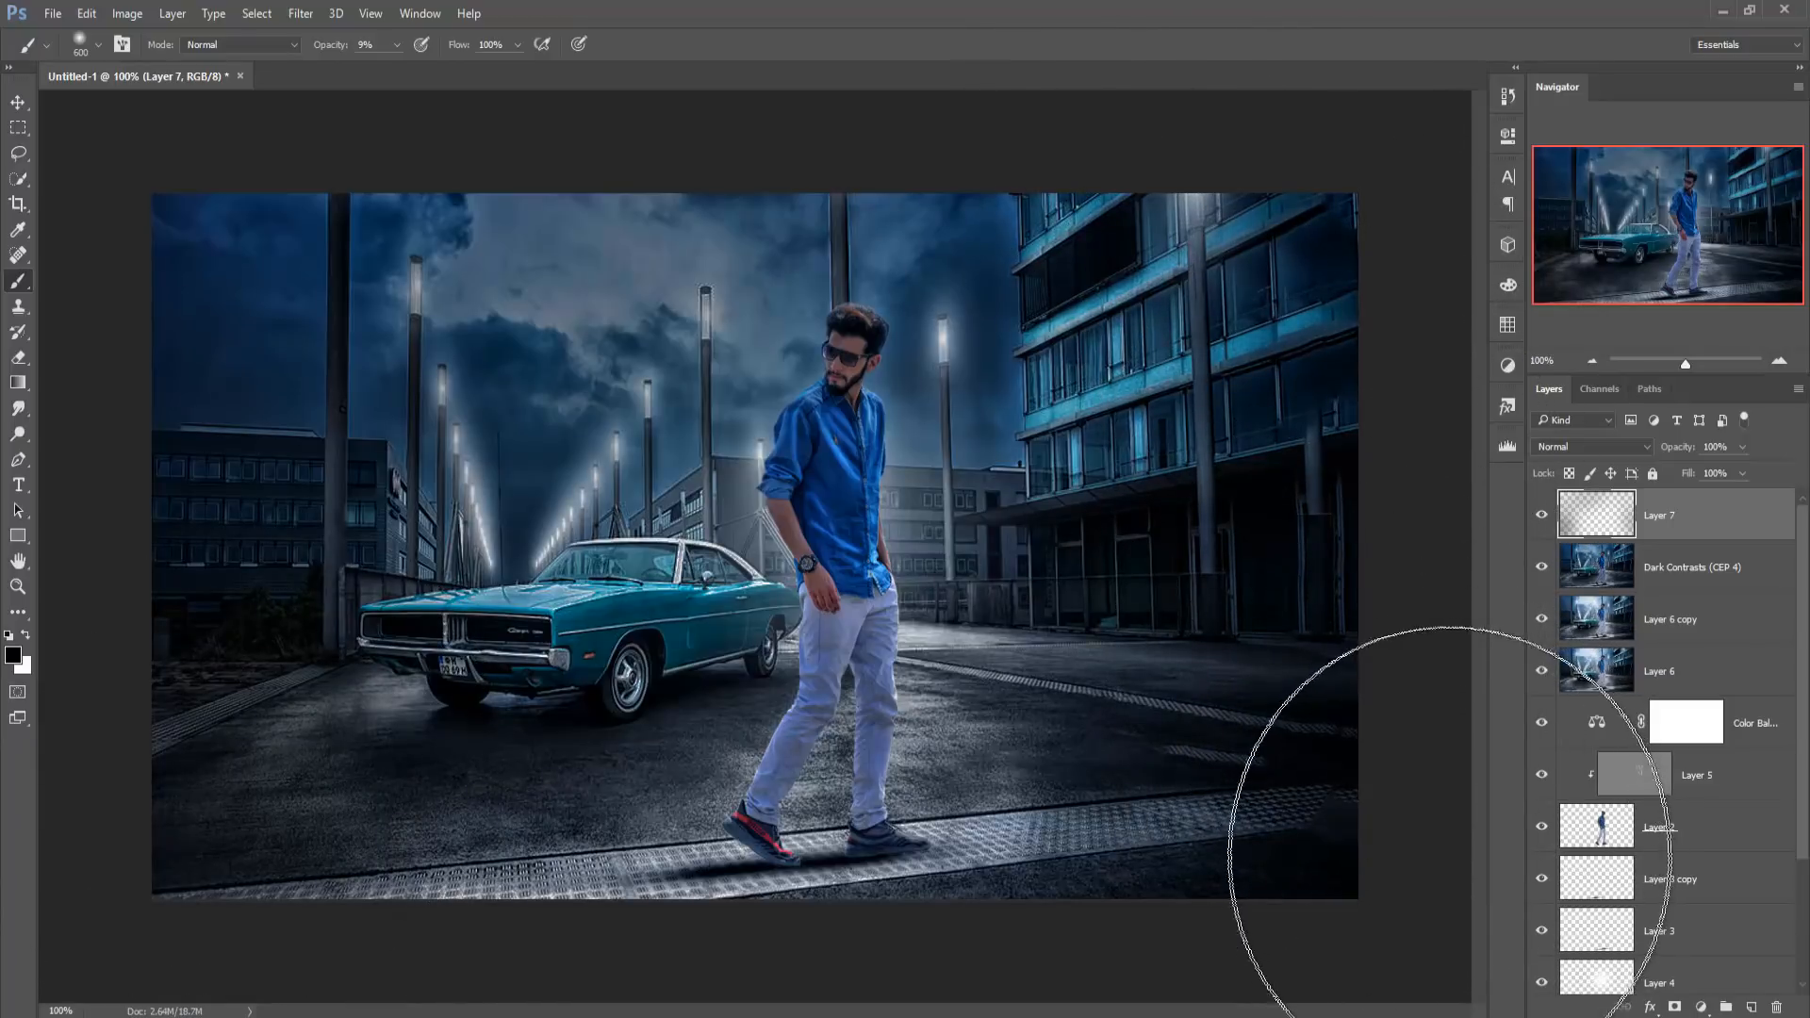
- Stamp all visible layers into a new top layer and add a Photo Filter adjustment with Warming Filter (85) at 25% density
left_click(18, 101)
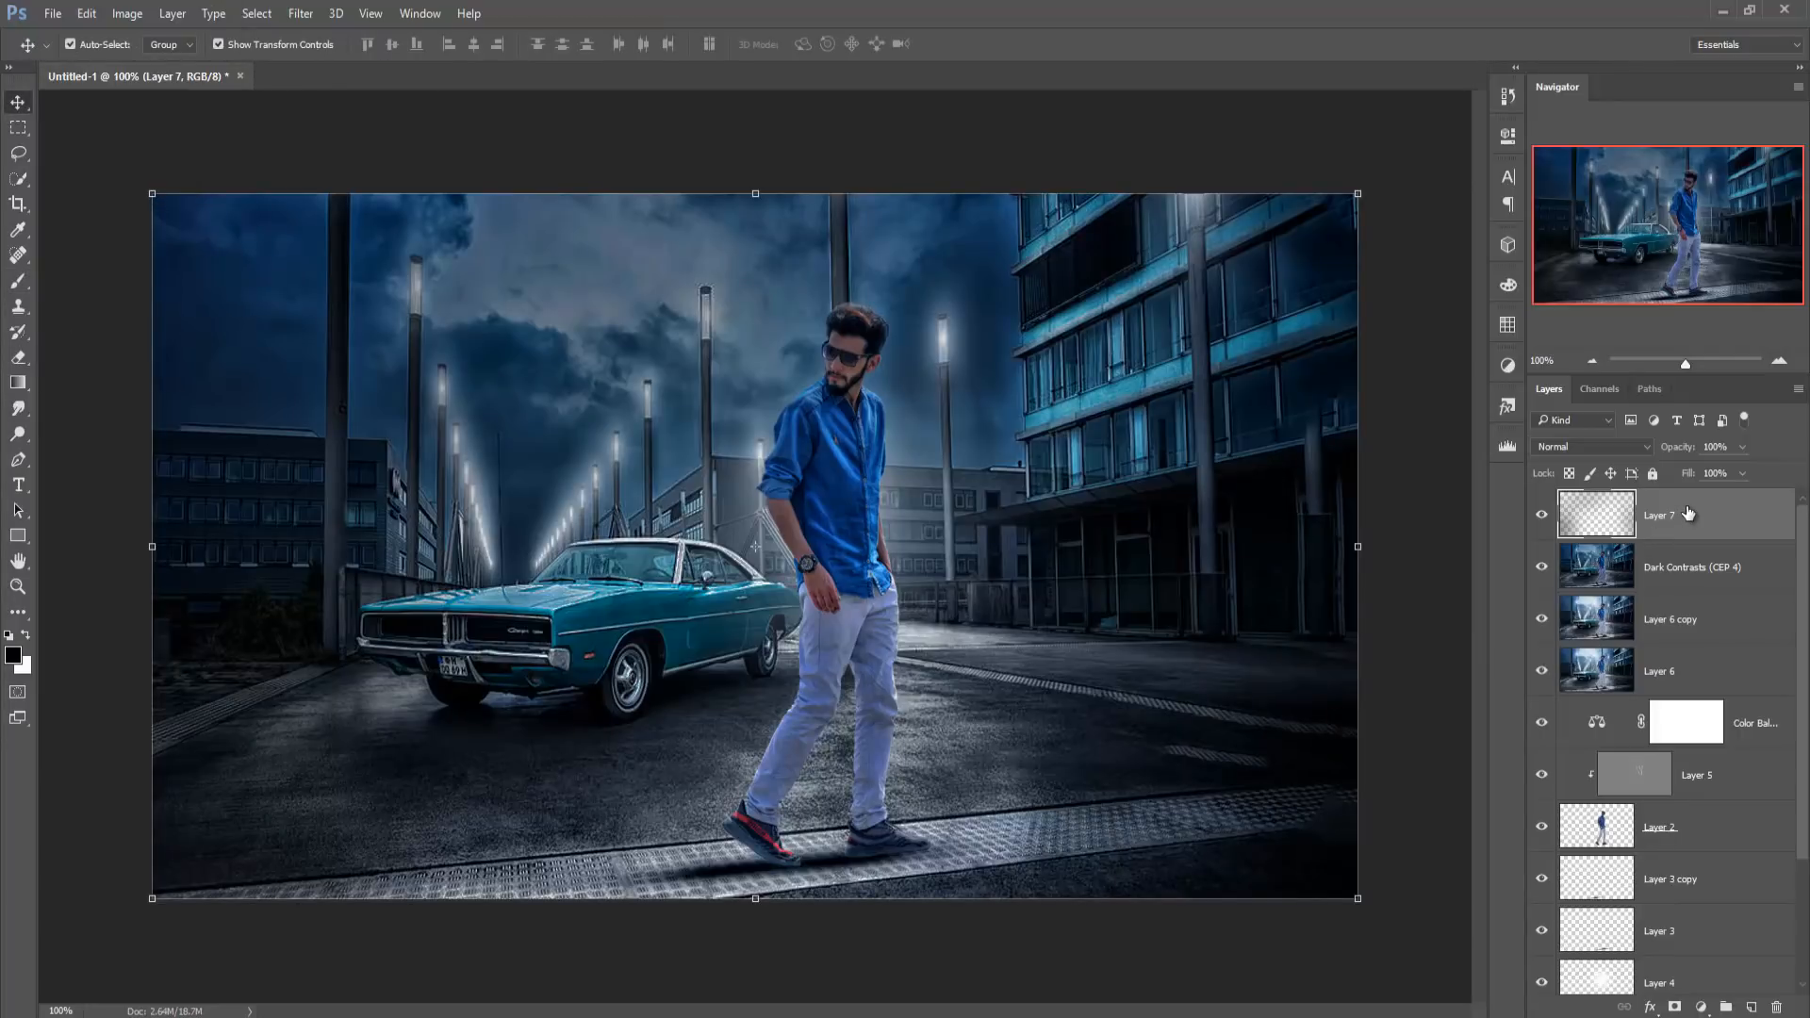
key("ctrl+alt+shift+e")
left_click(1701, 1007)
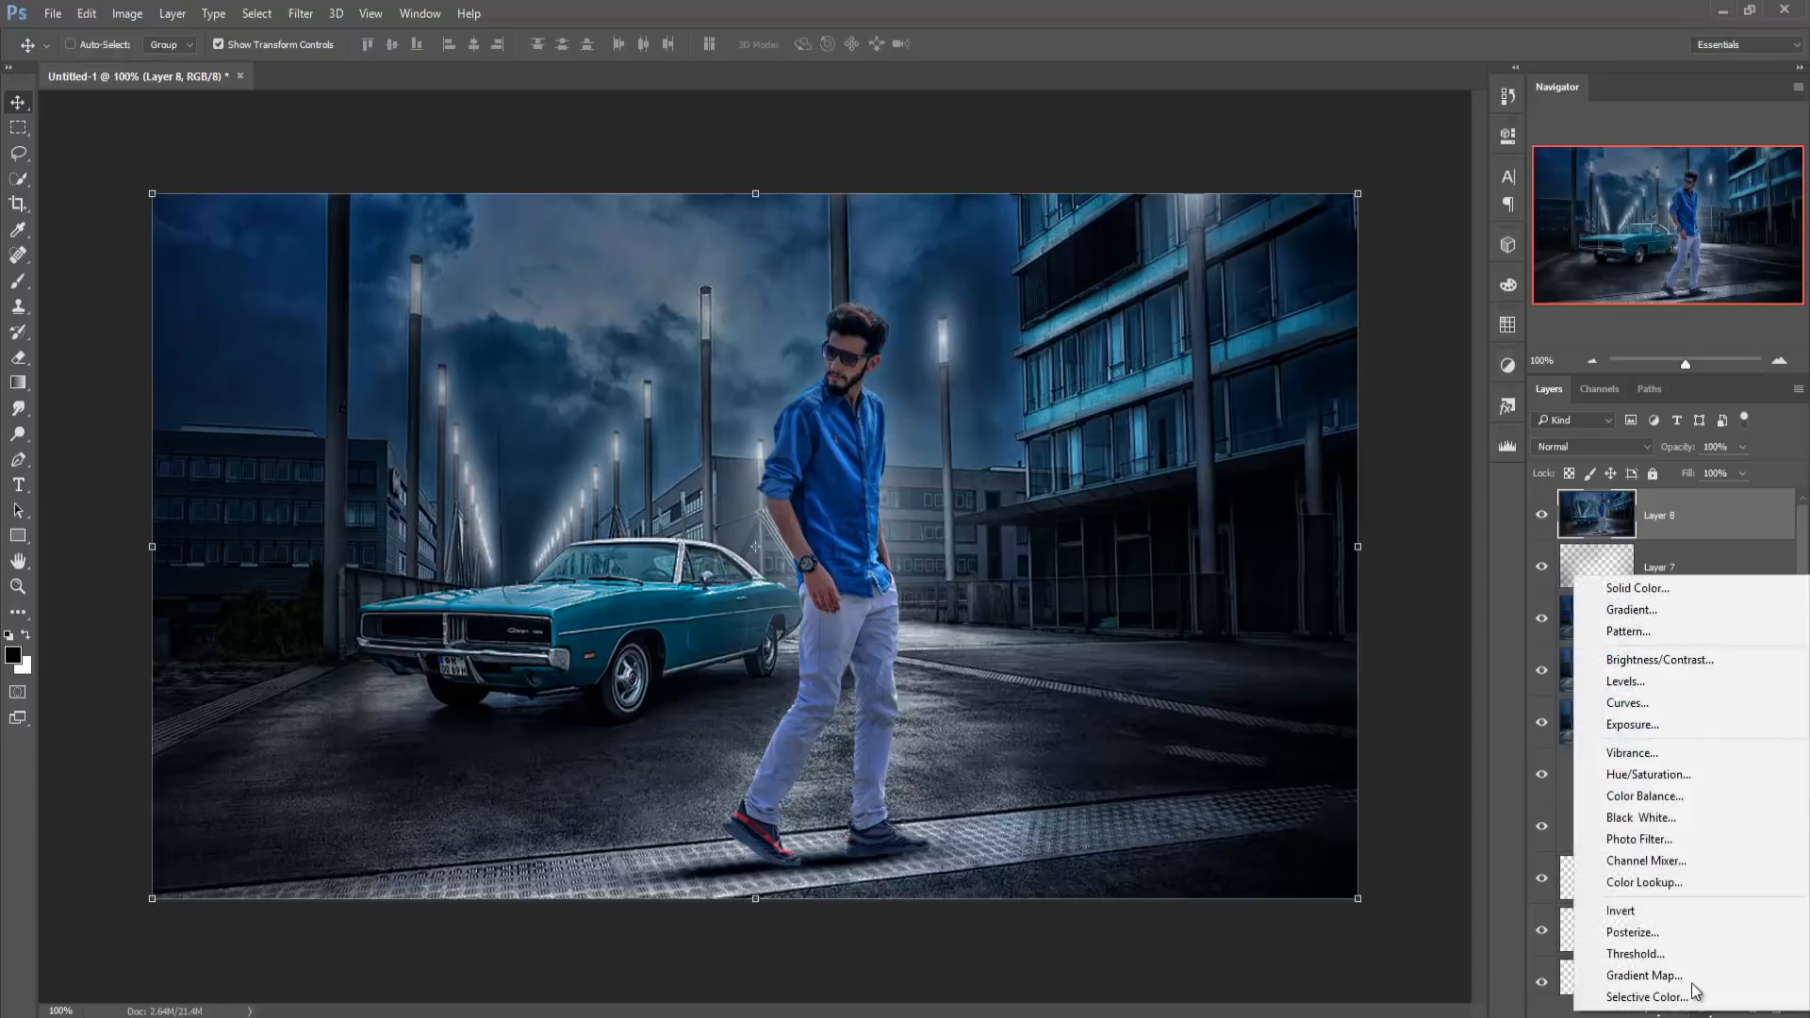
left_click(1643, 839)
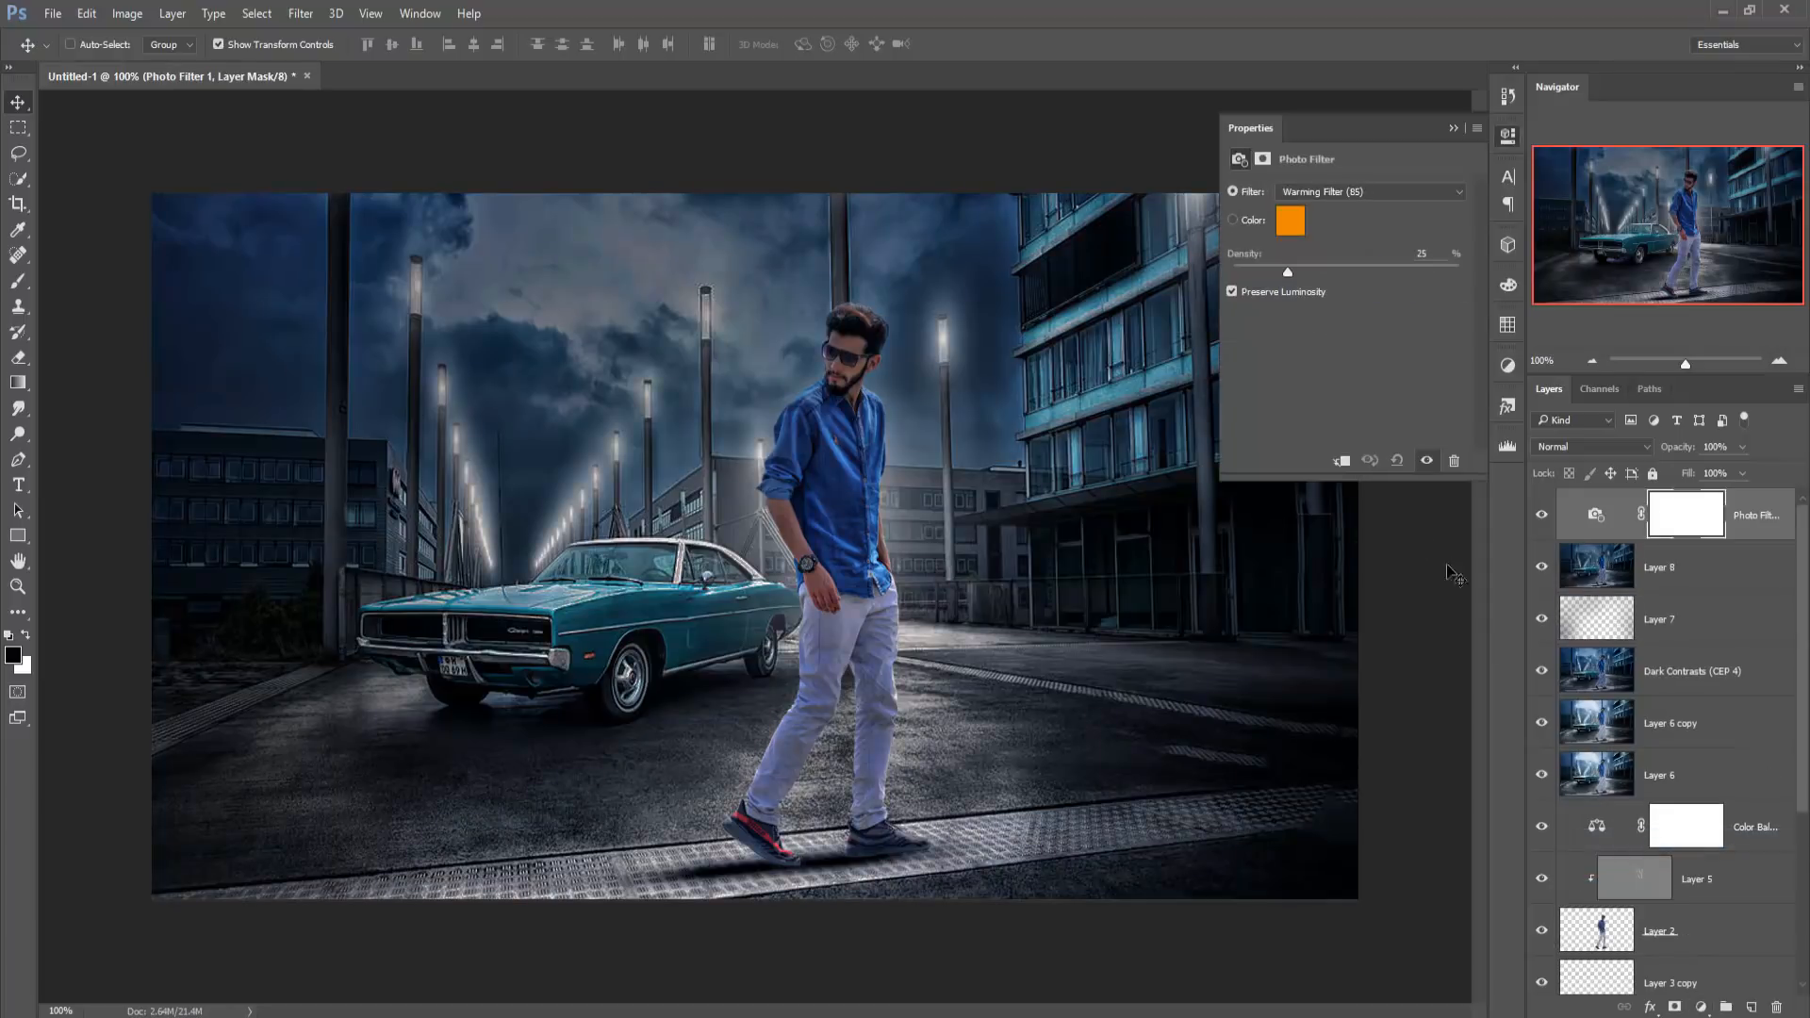
left_click(1452, 127)
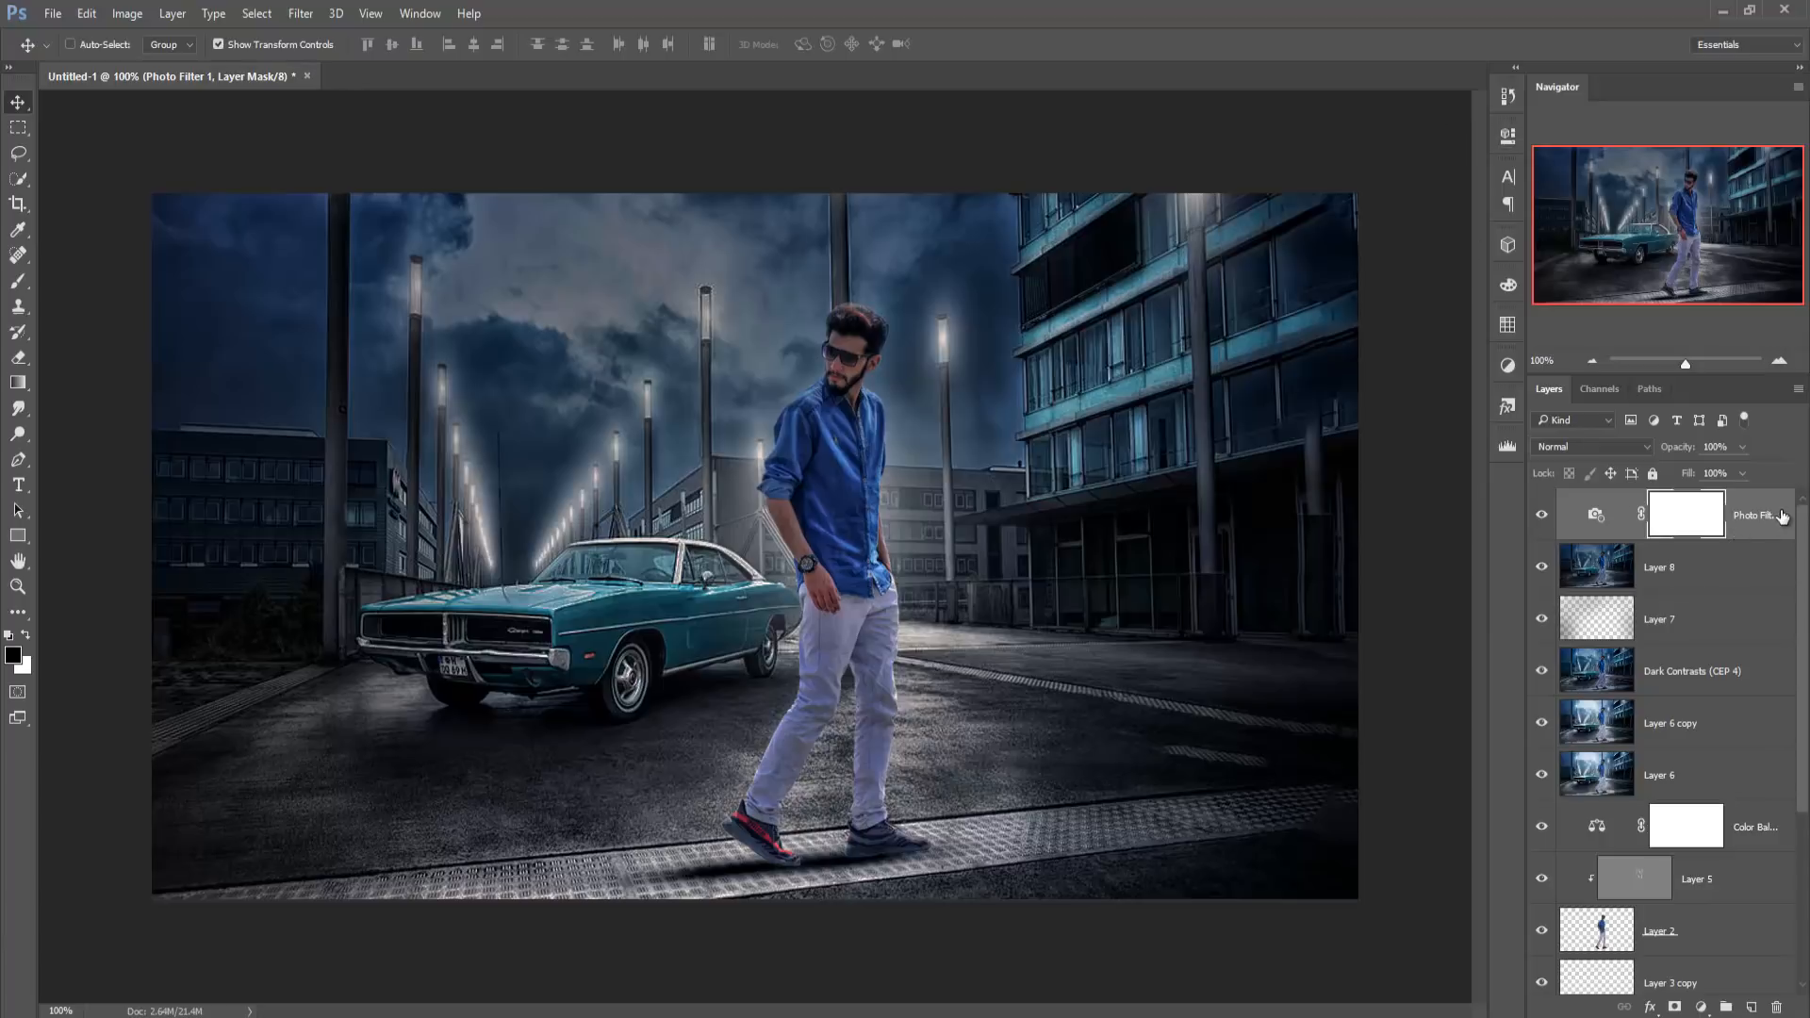
left_click(1782, 515)
left_click(1702, 1009)
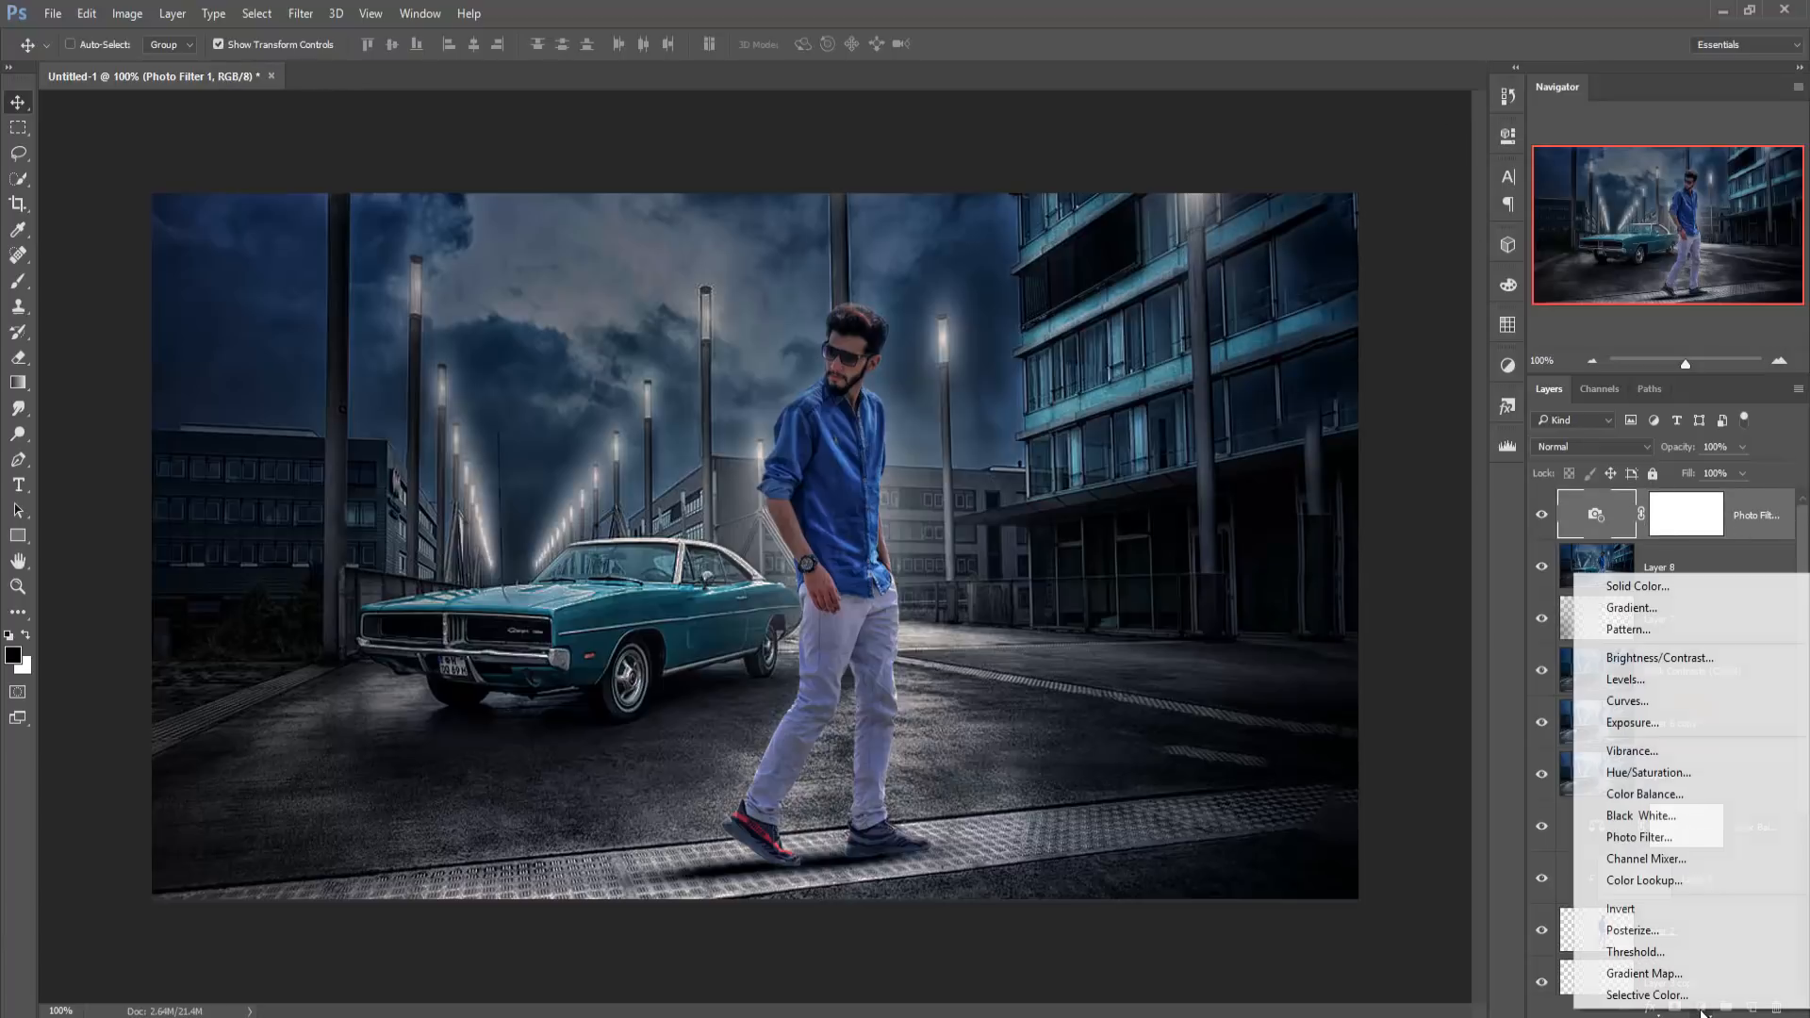
left_click(1632, 607)
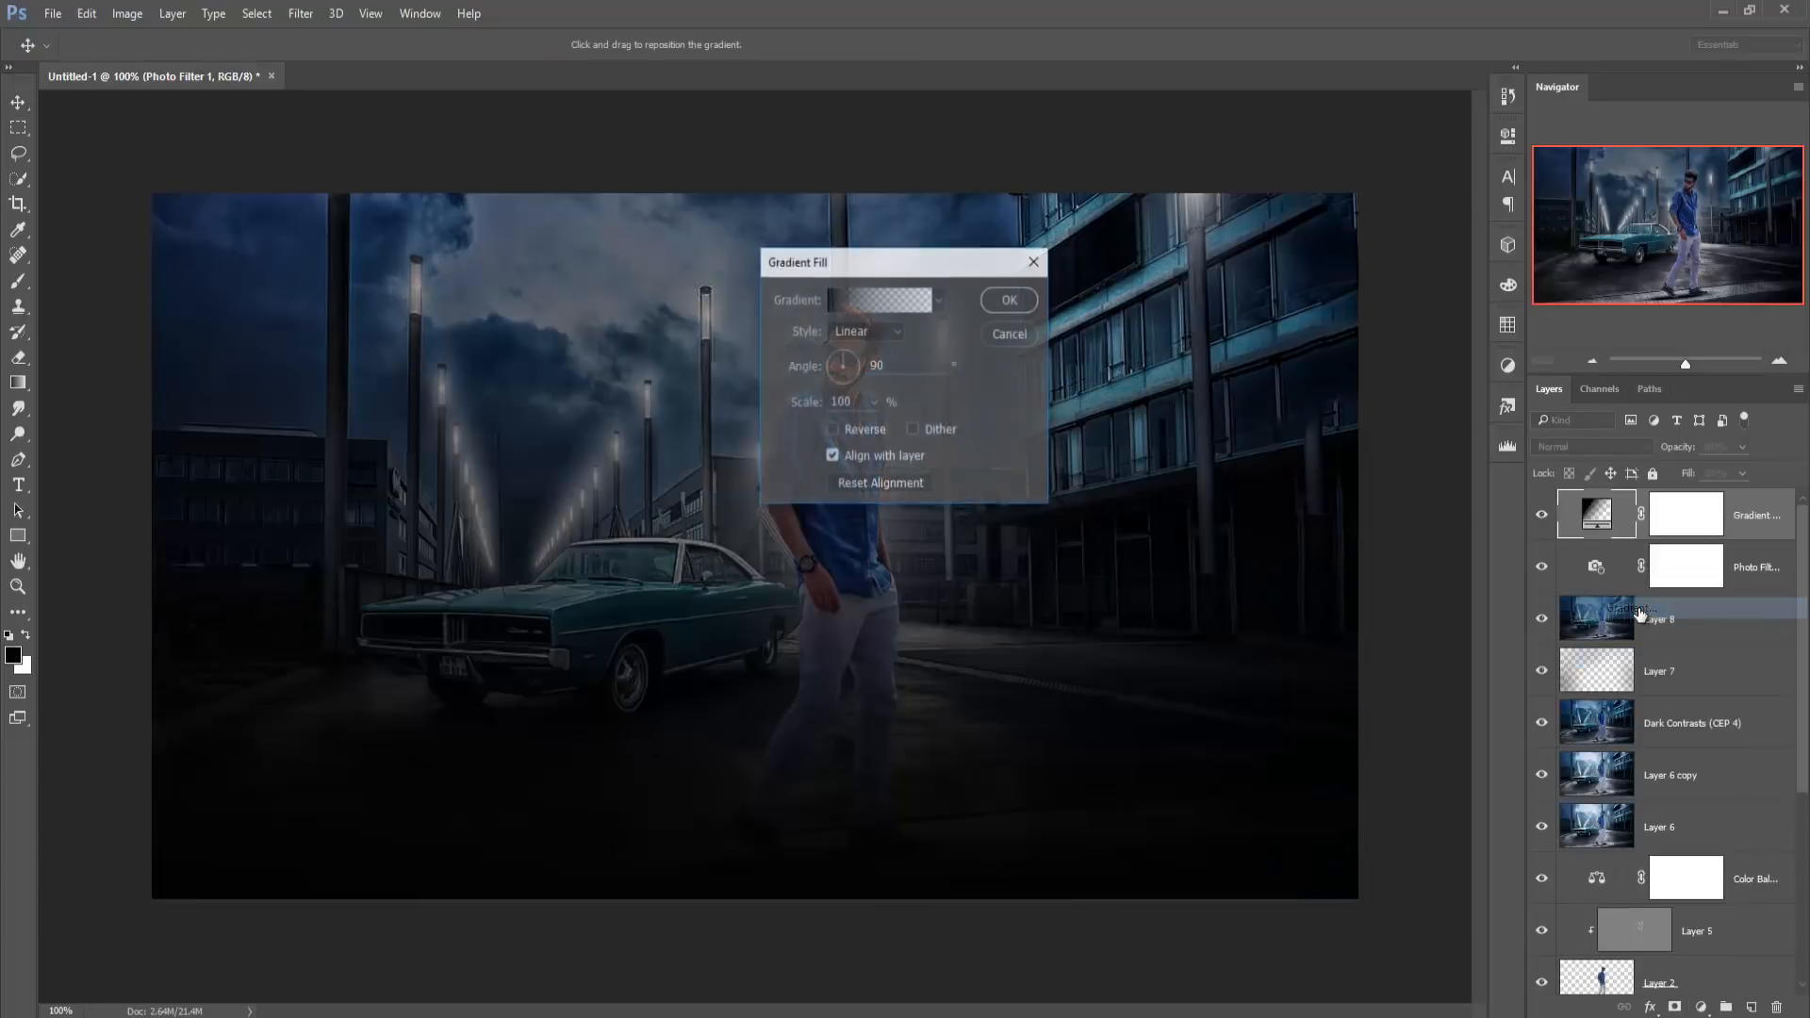
left_click(939, 300)
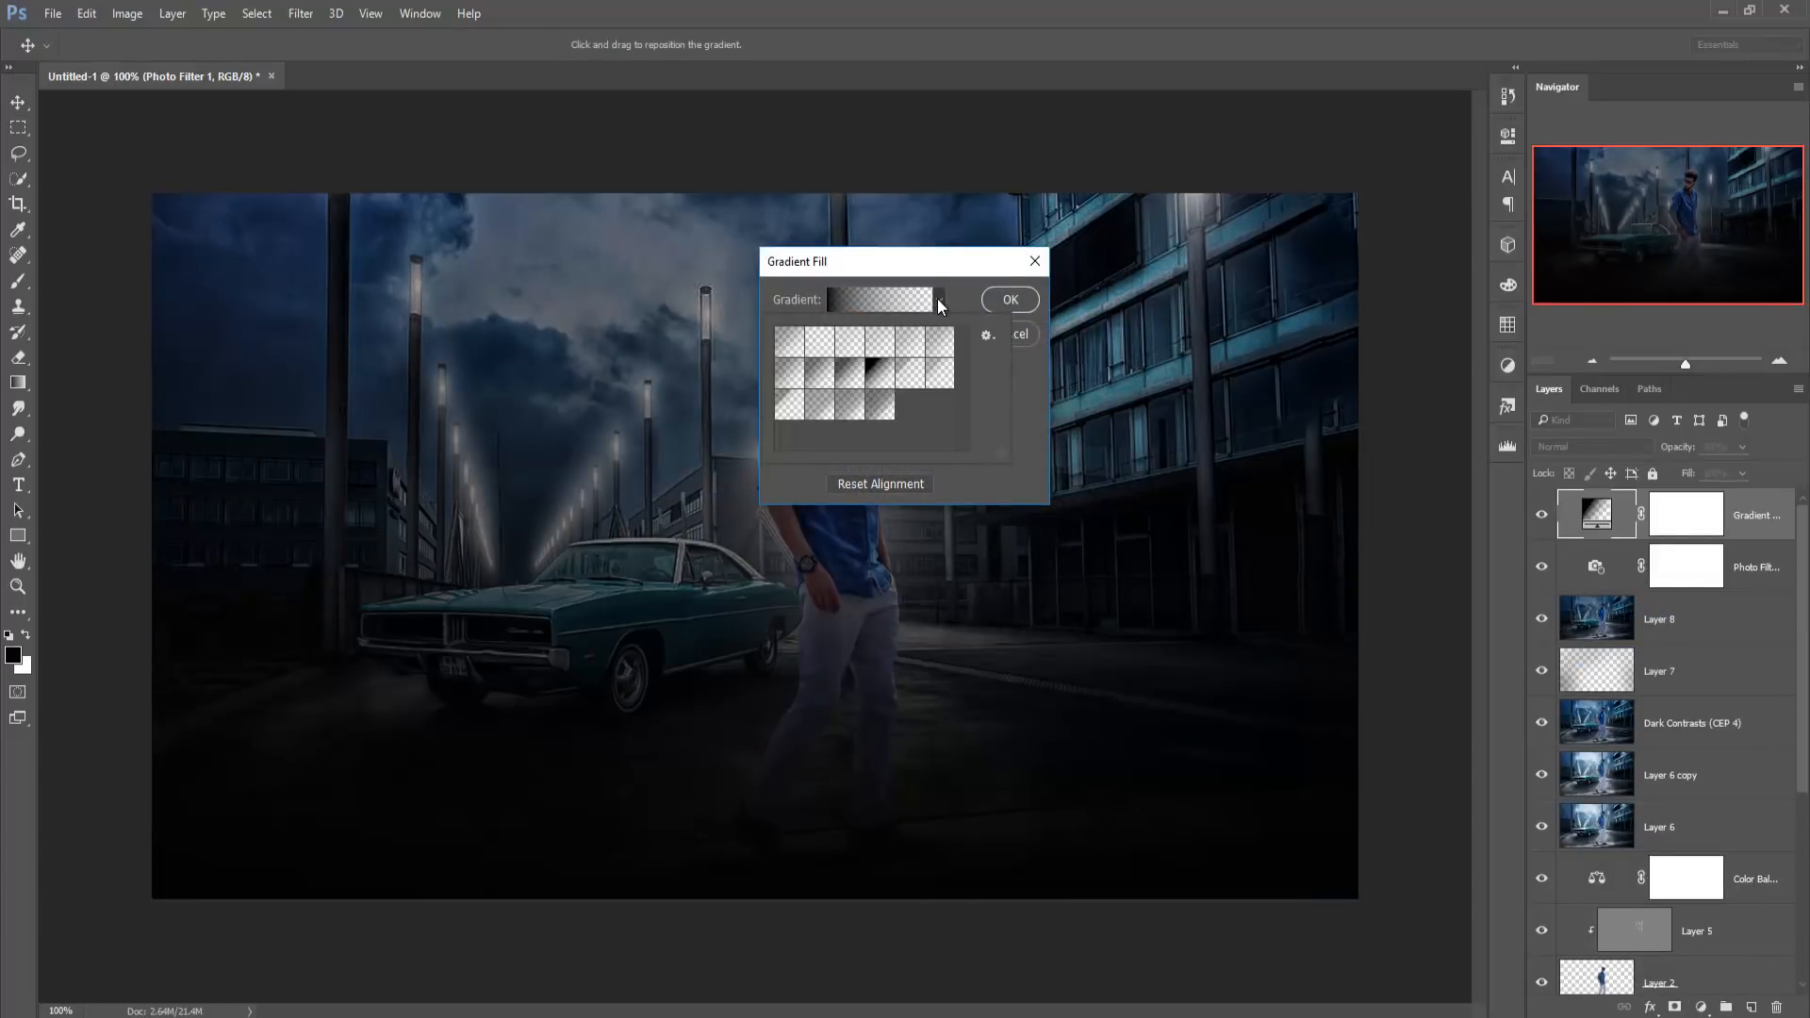
left_click(939, 300)
left_click(891, 330)
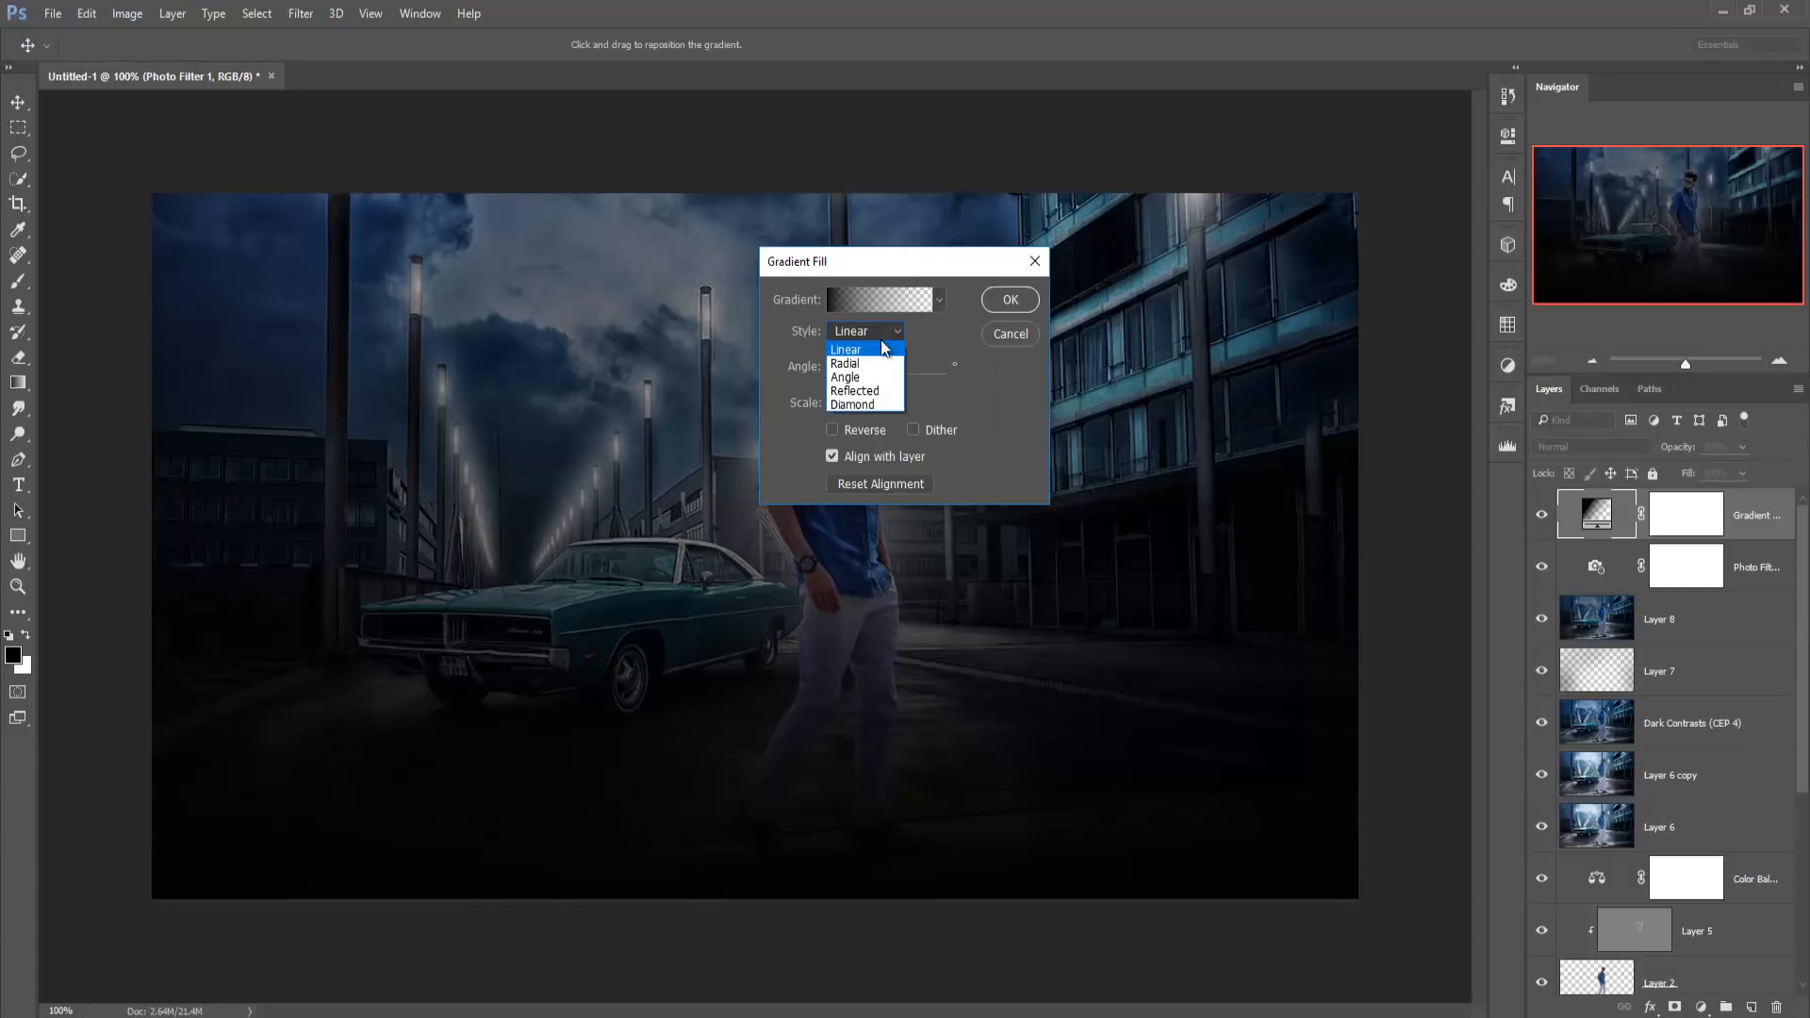
left_click(873, 363)
left_click(832, 430)
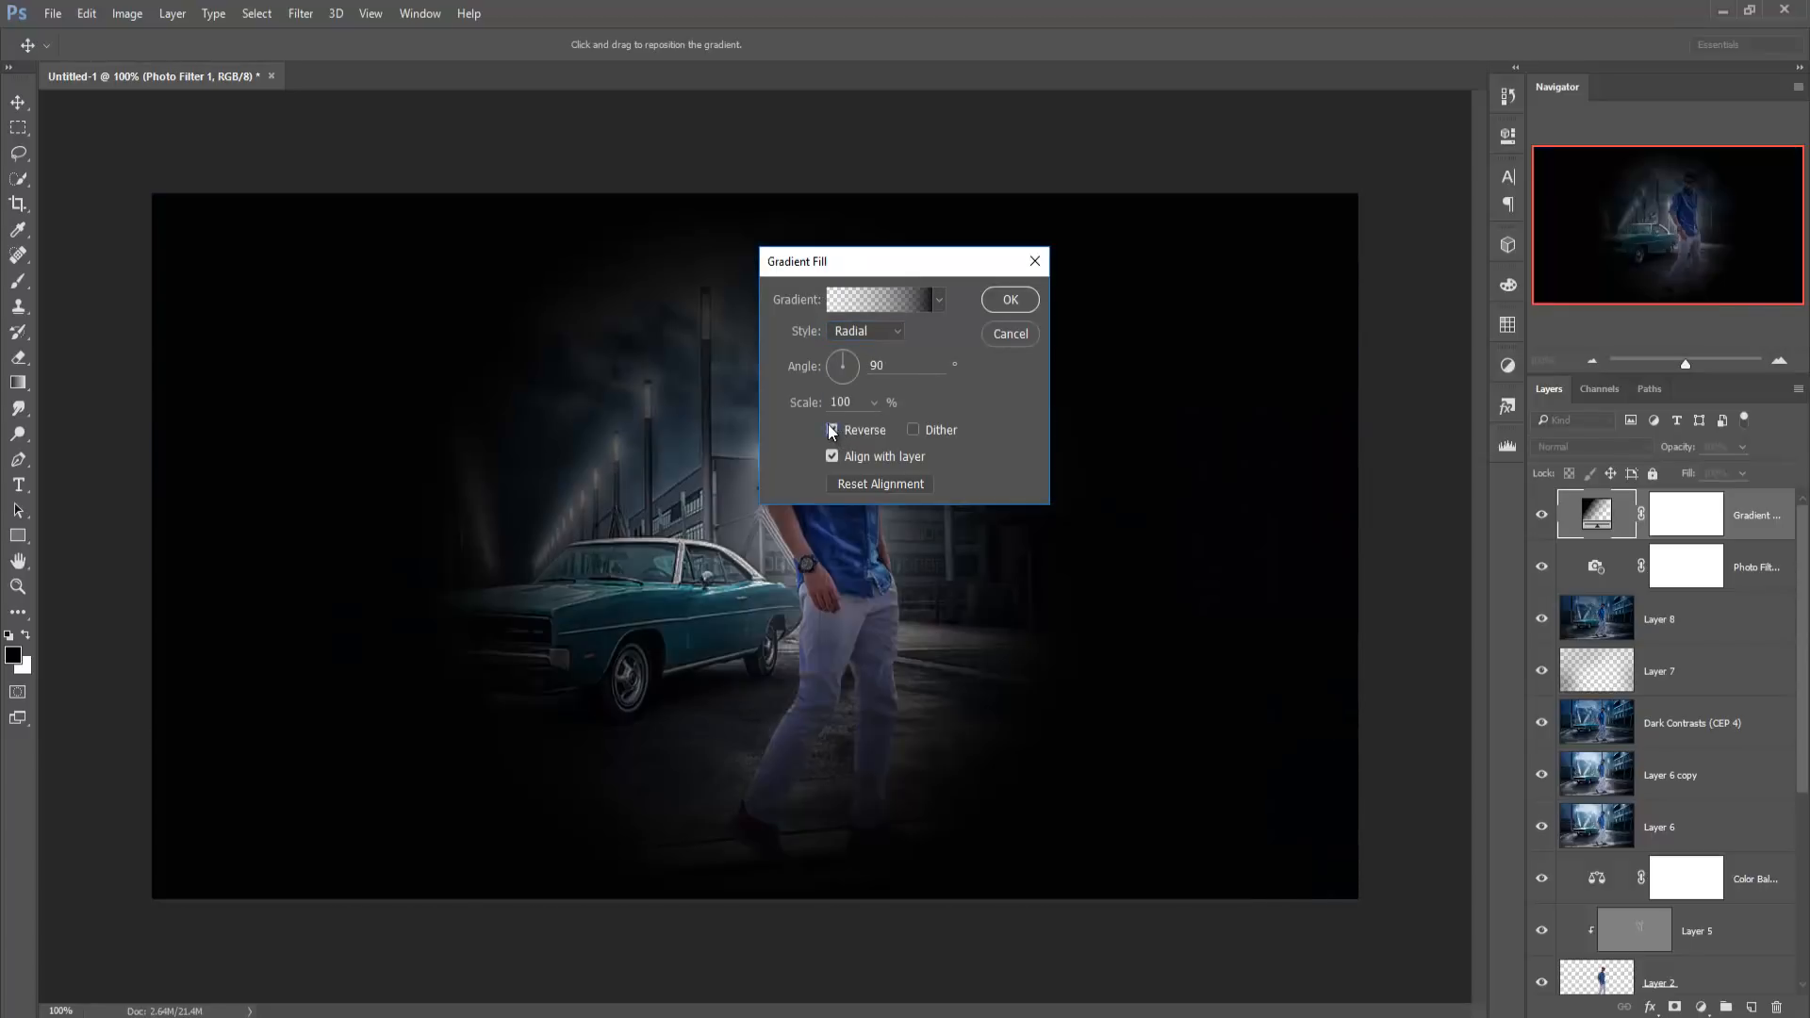
left_click(939, 300)
left_click(851, 342)
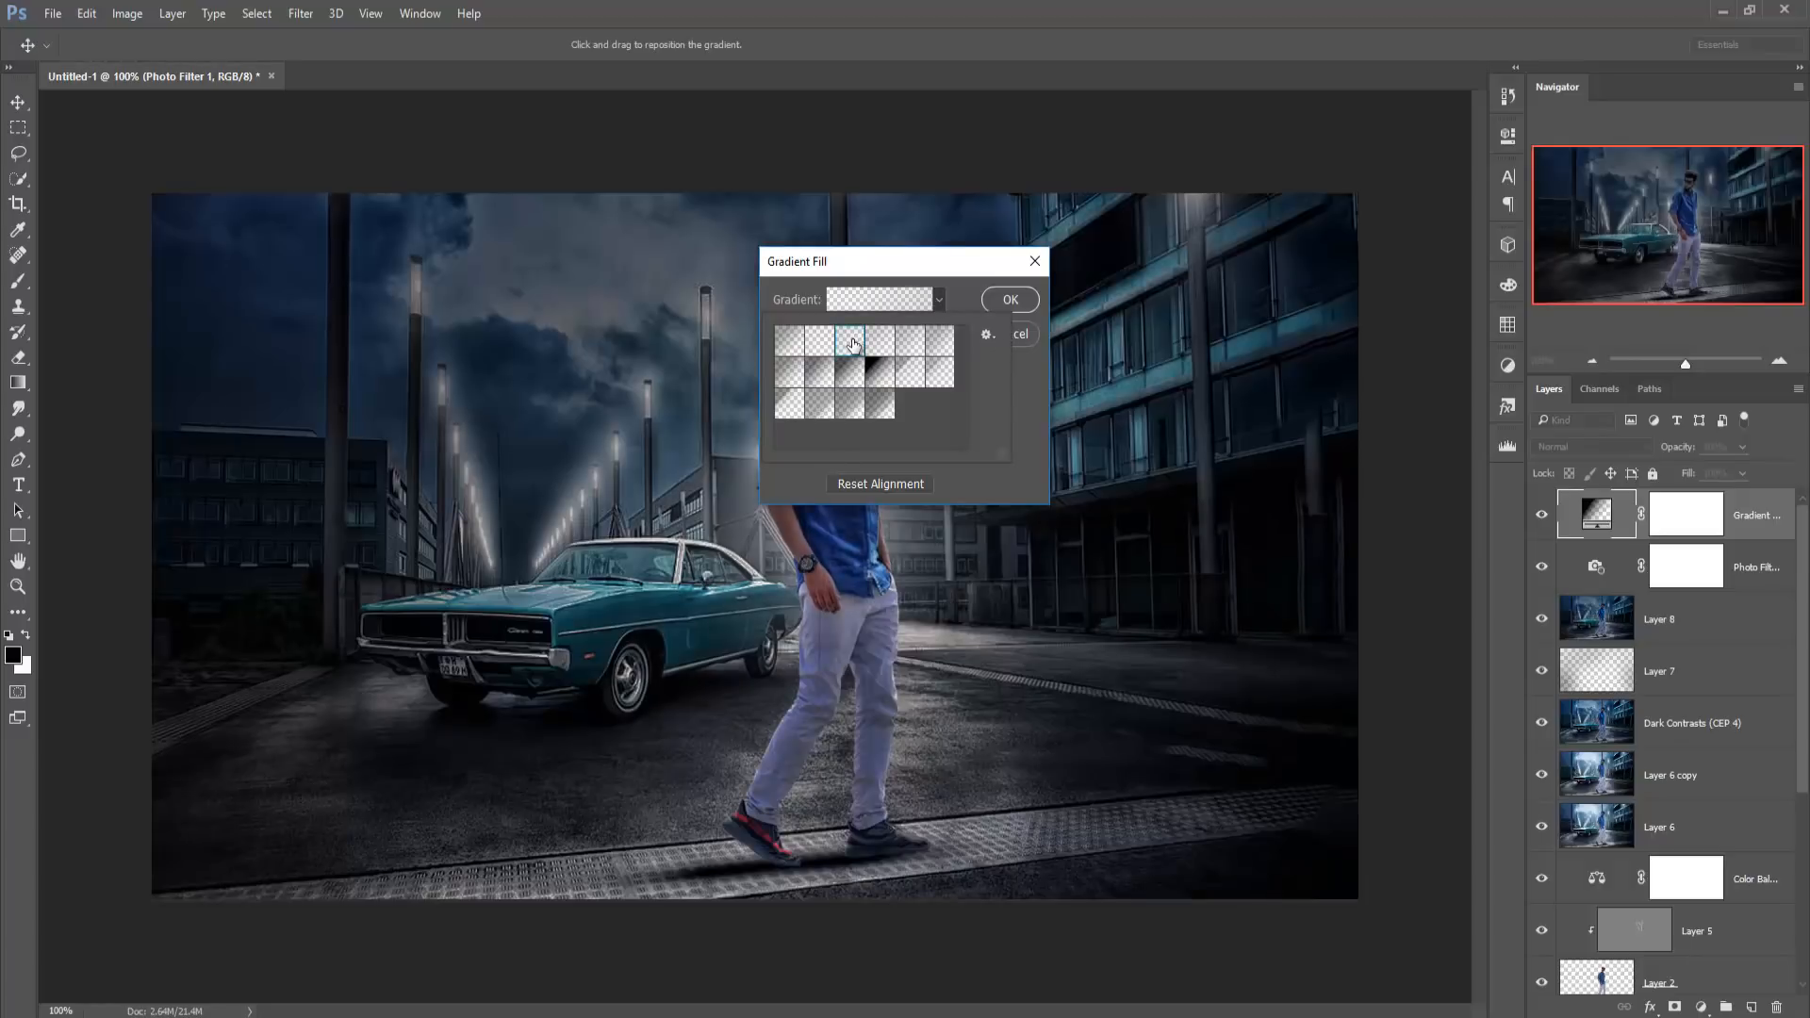
left_click(1007, 271)
left_click(1034, 261)
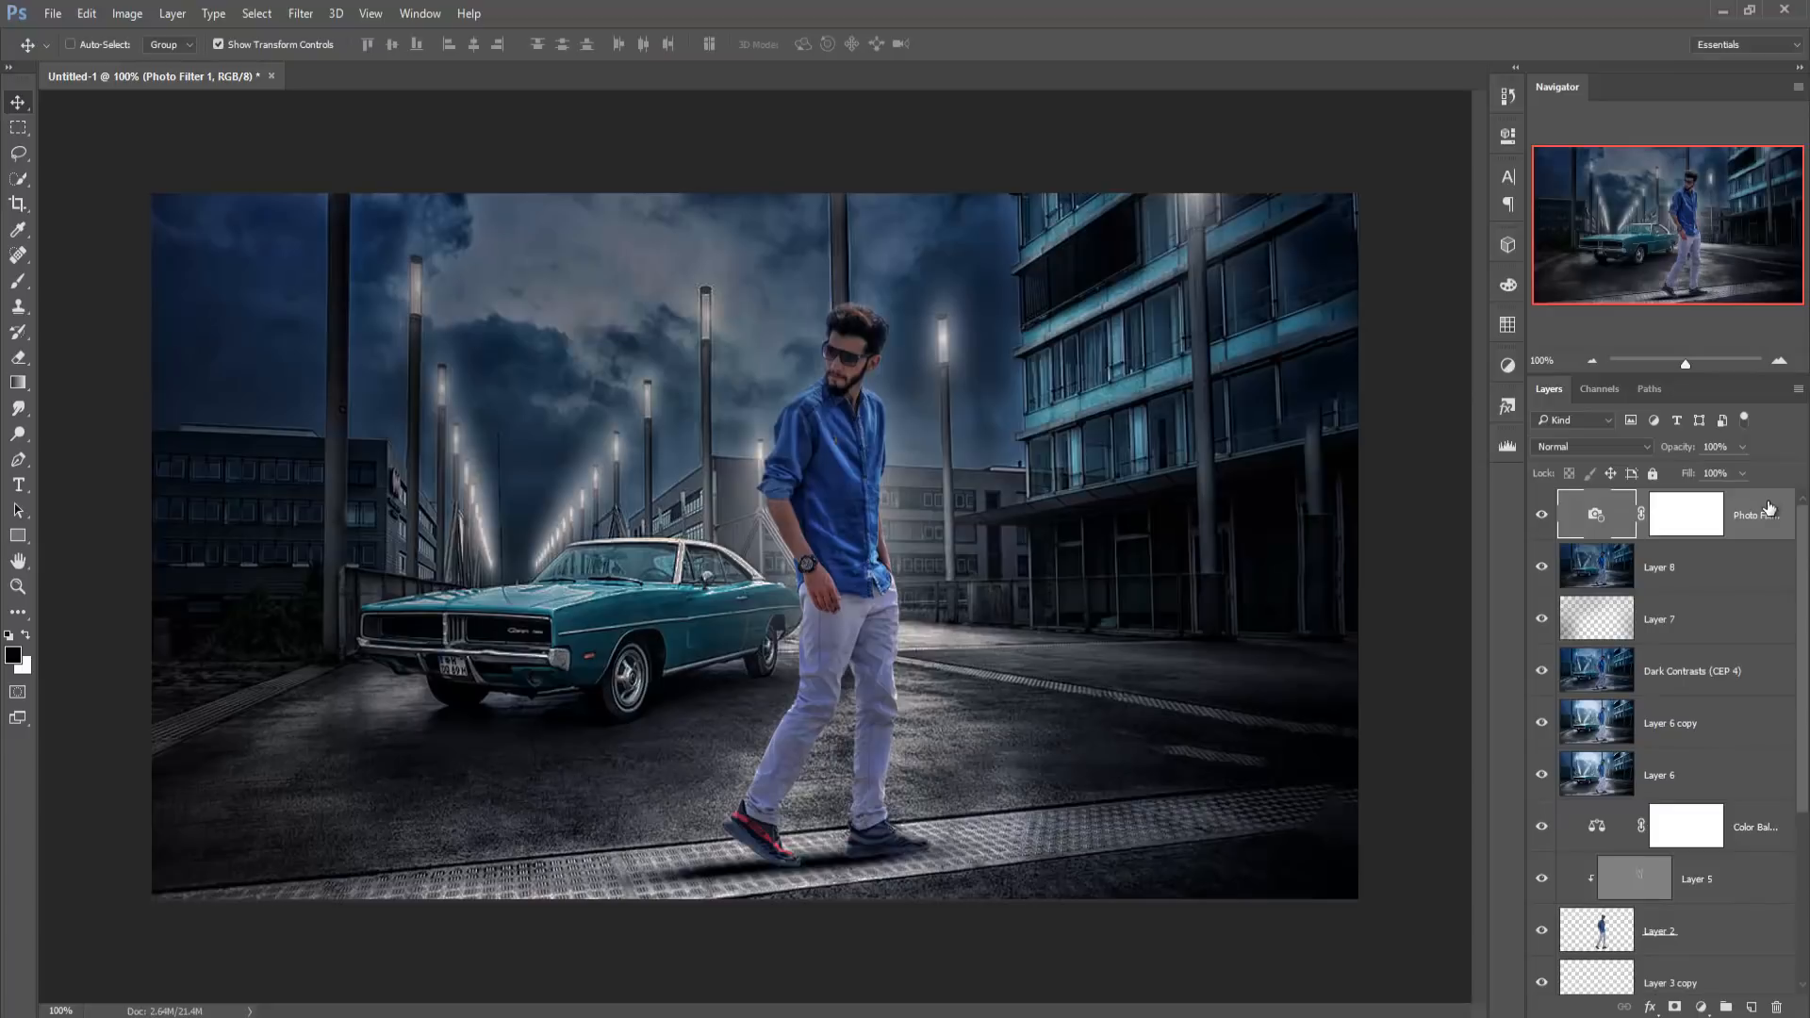
- Stamp all visible layers into a new layer above the Photo Filter adjustment
left_click(298, 13)
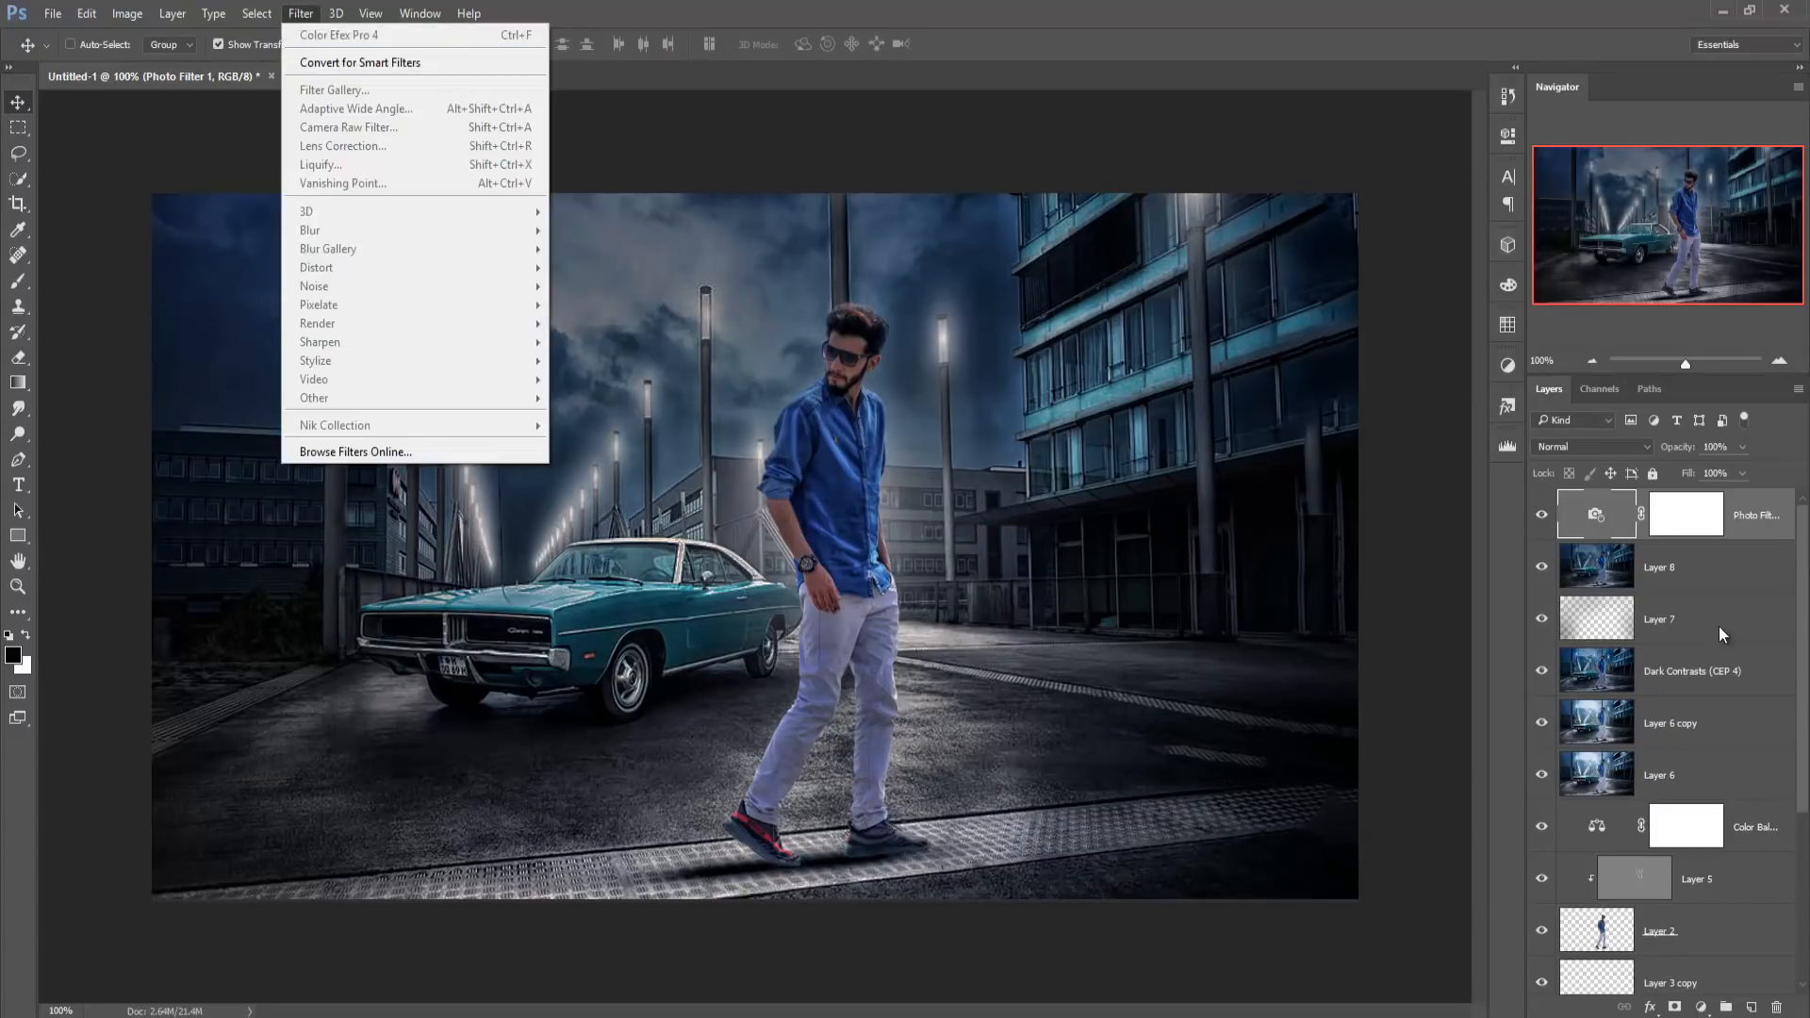
left_click(1778, 518)
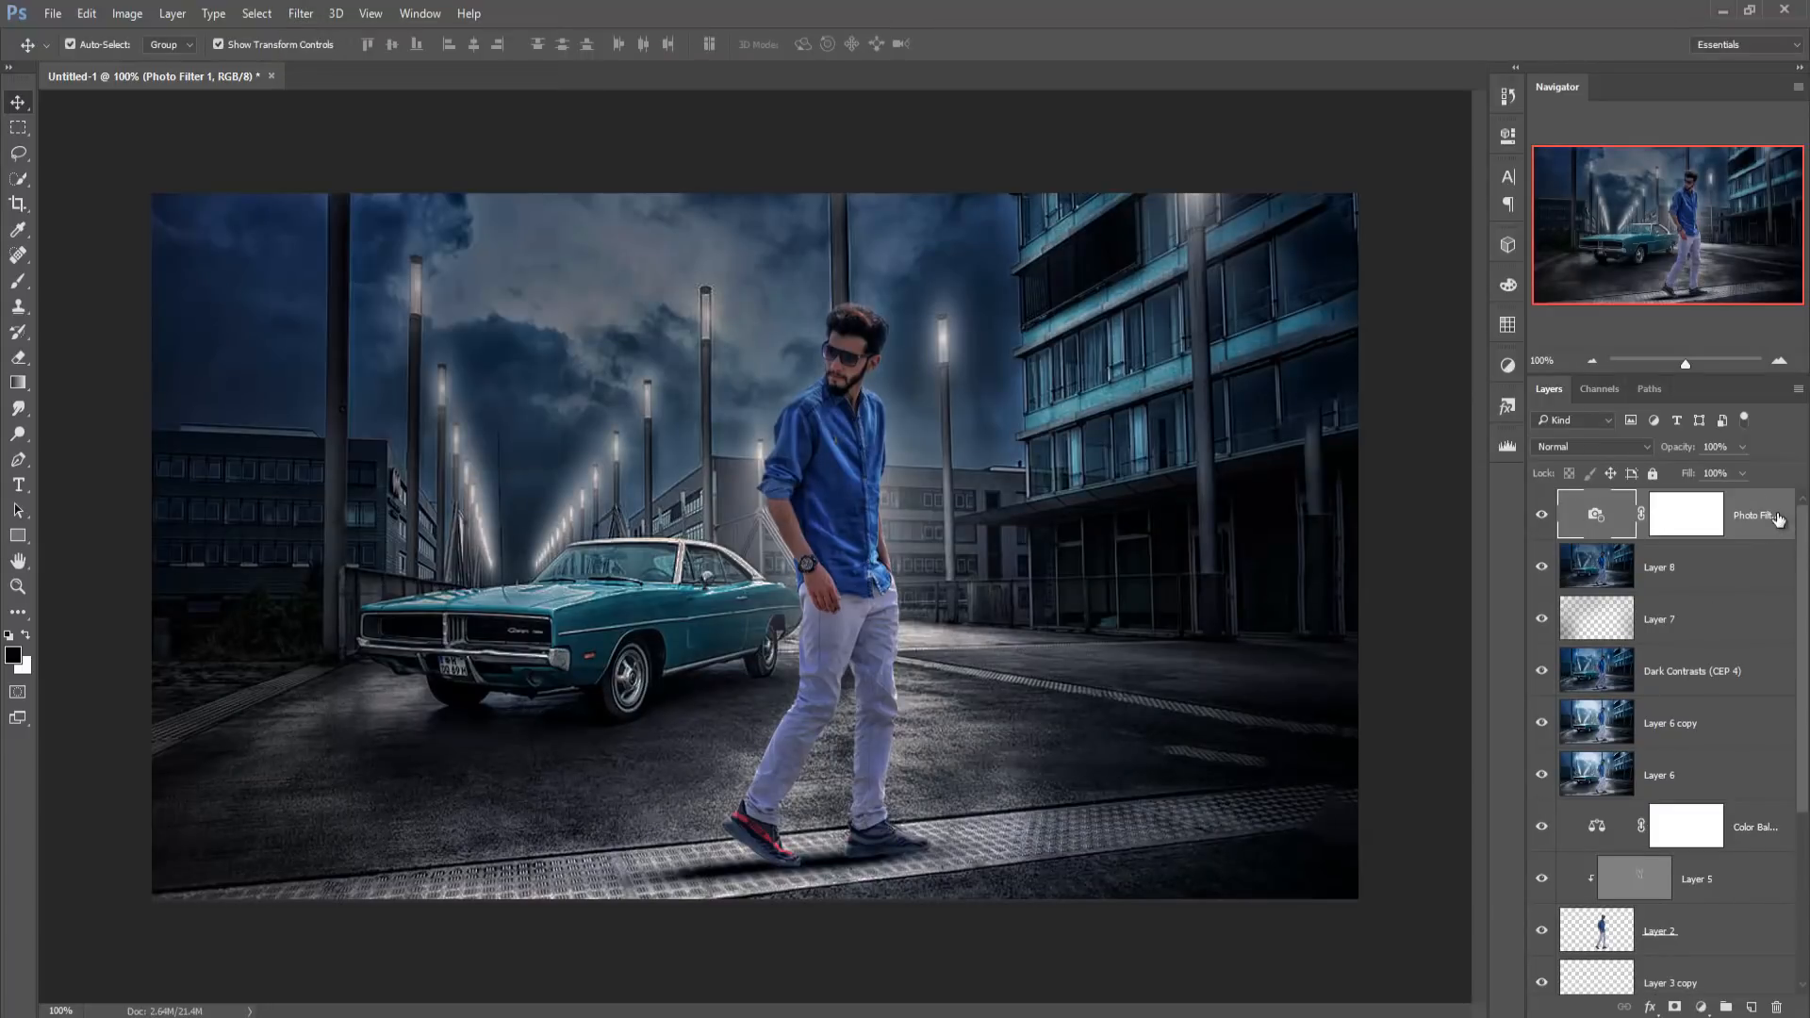
key("ctrl+shift+alt+e")
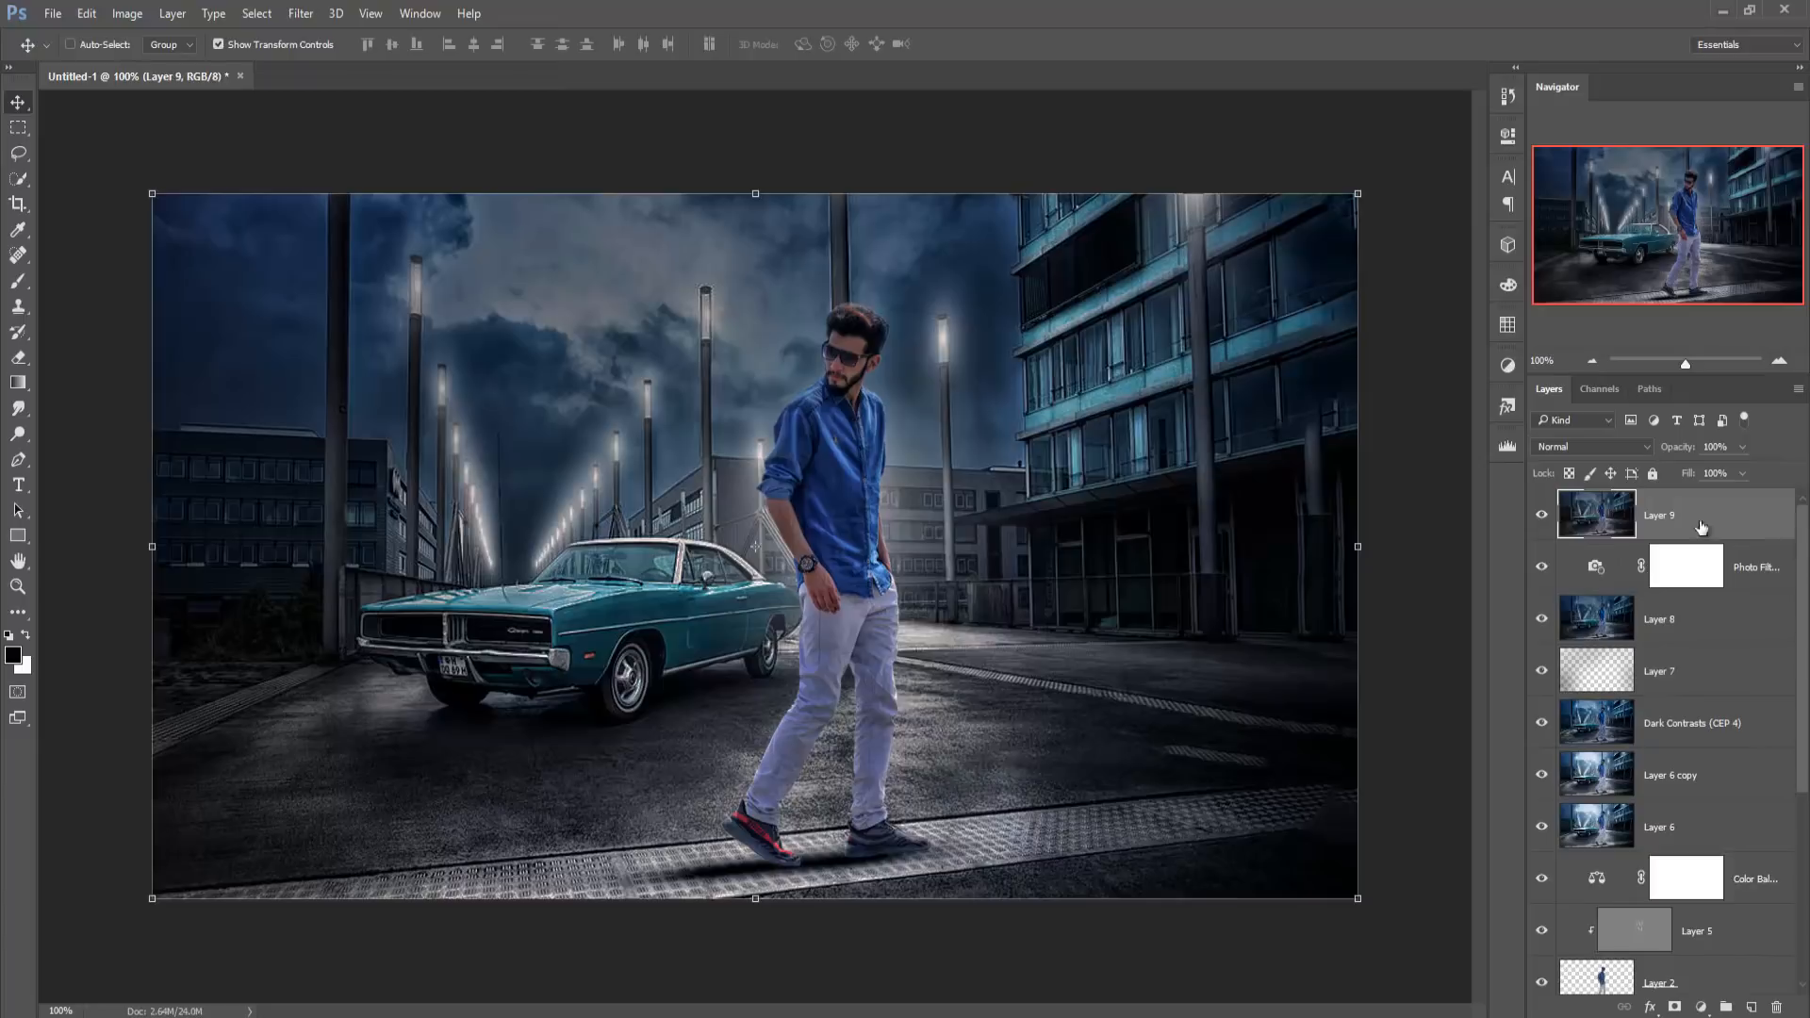
- Open the Camera Raw Filter on the stamped layer and set Clarity +14, Dehaze -20, Saturation +56, Vibrance +17 and Highlights +32
left_click(300, 13)
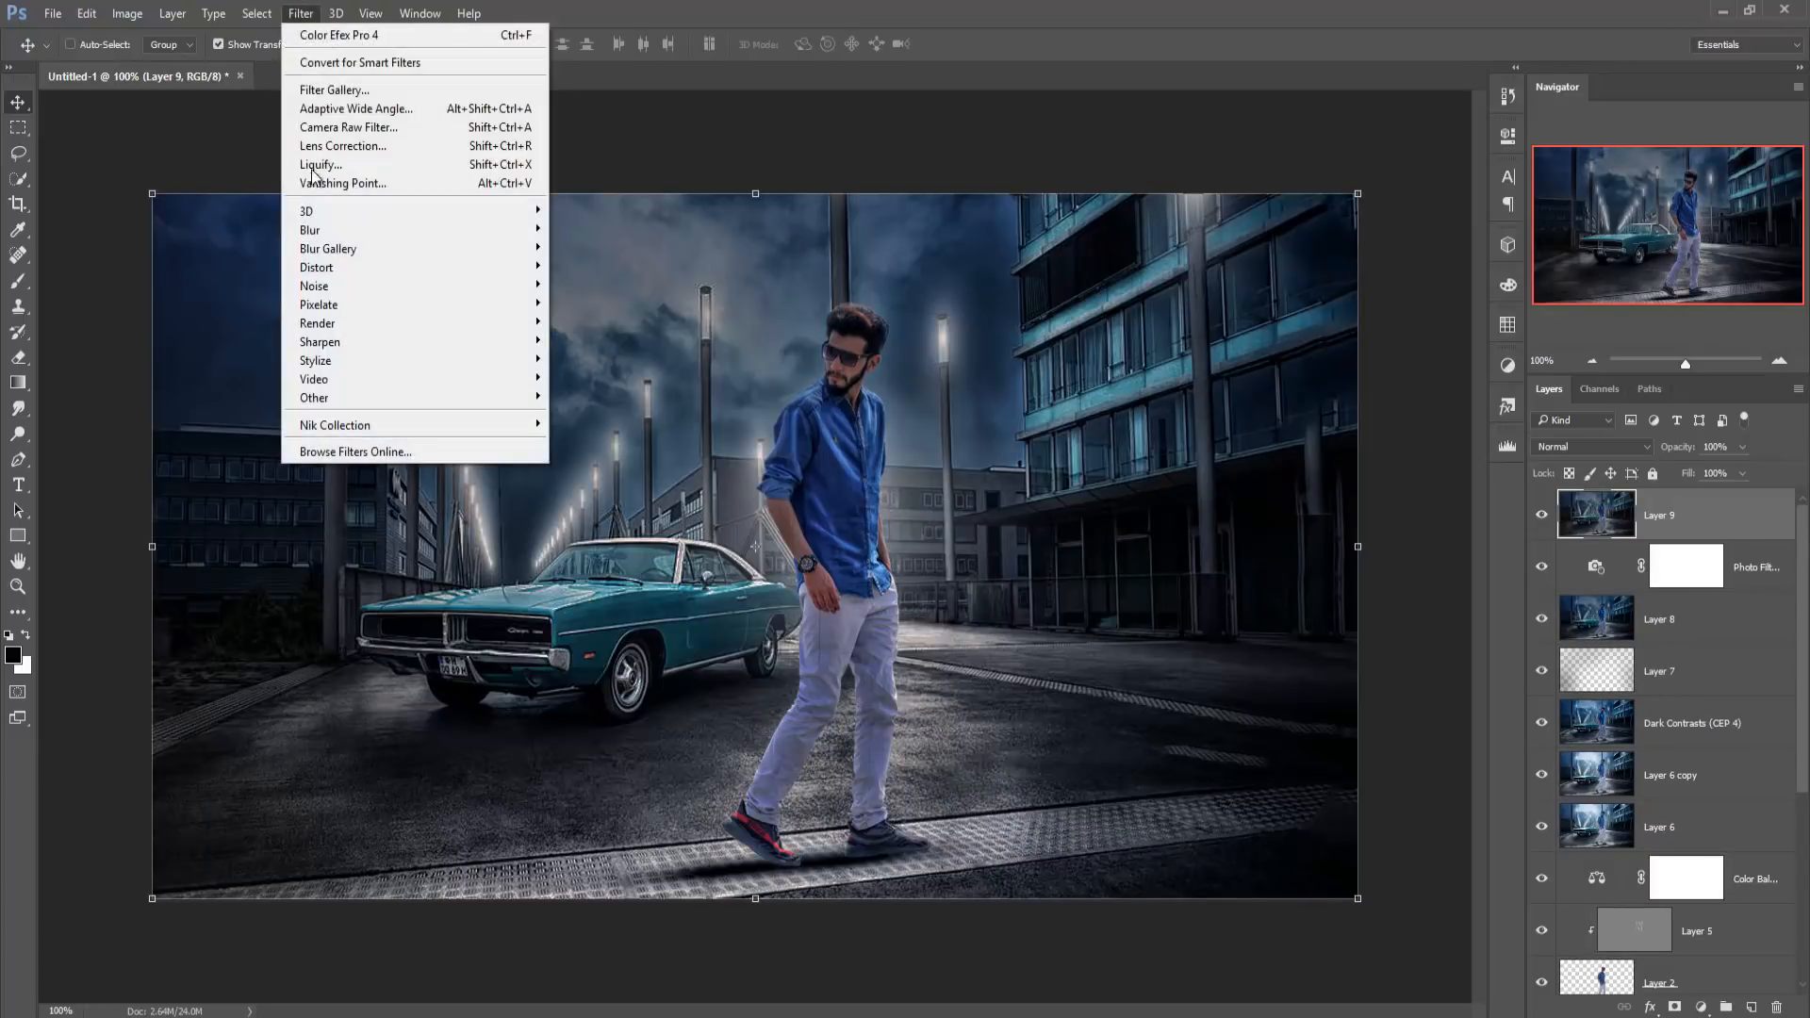
left_click(349, 133)
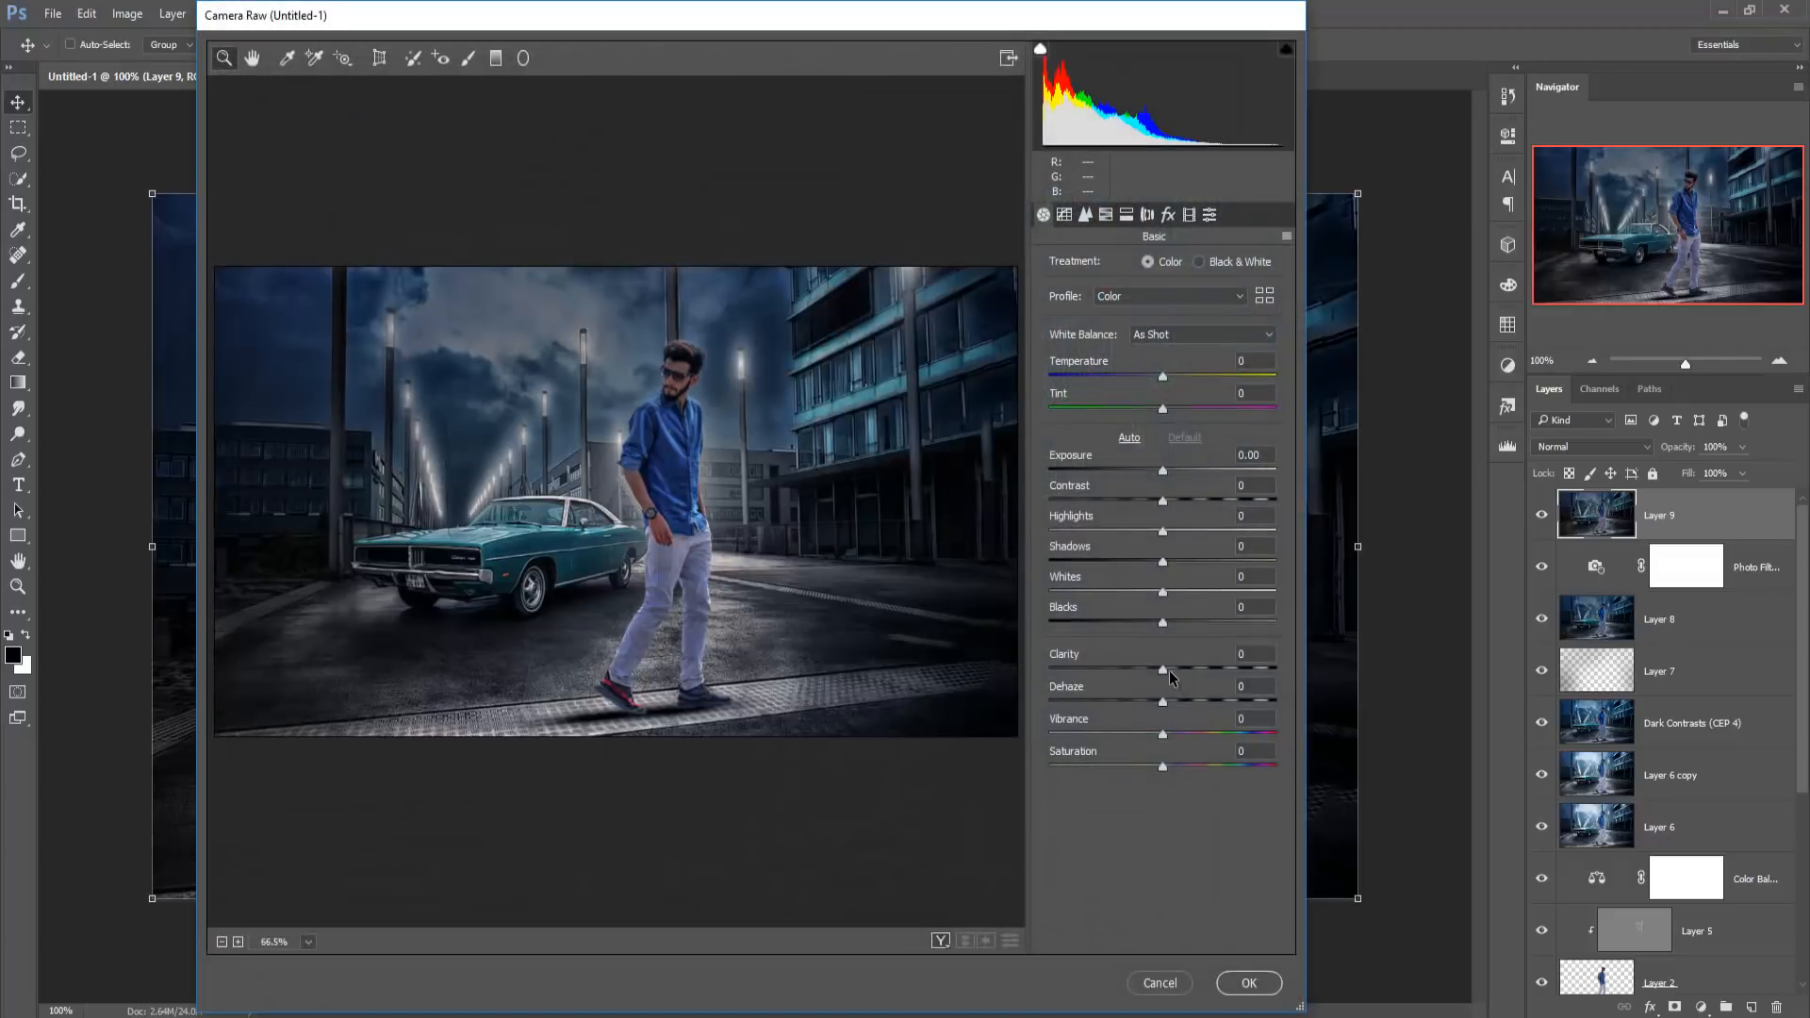
left_click_drag(1162, 669, 1140, 700)
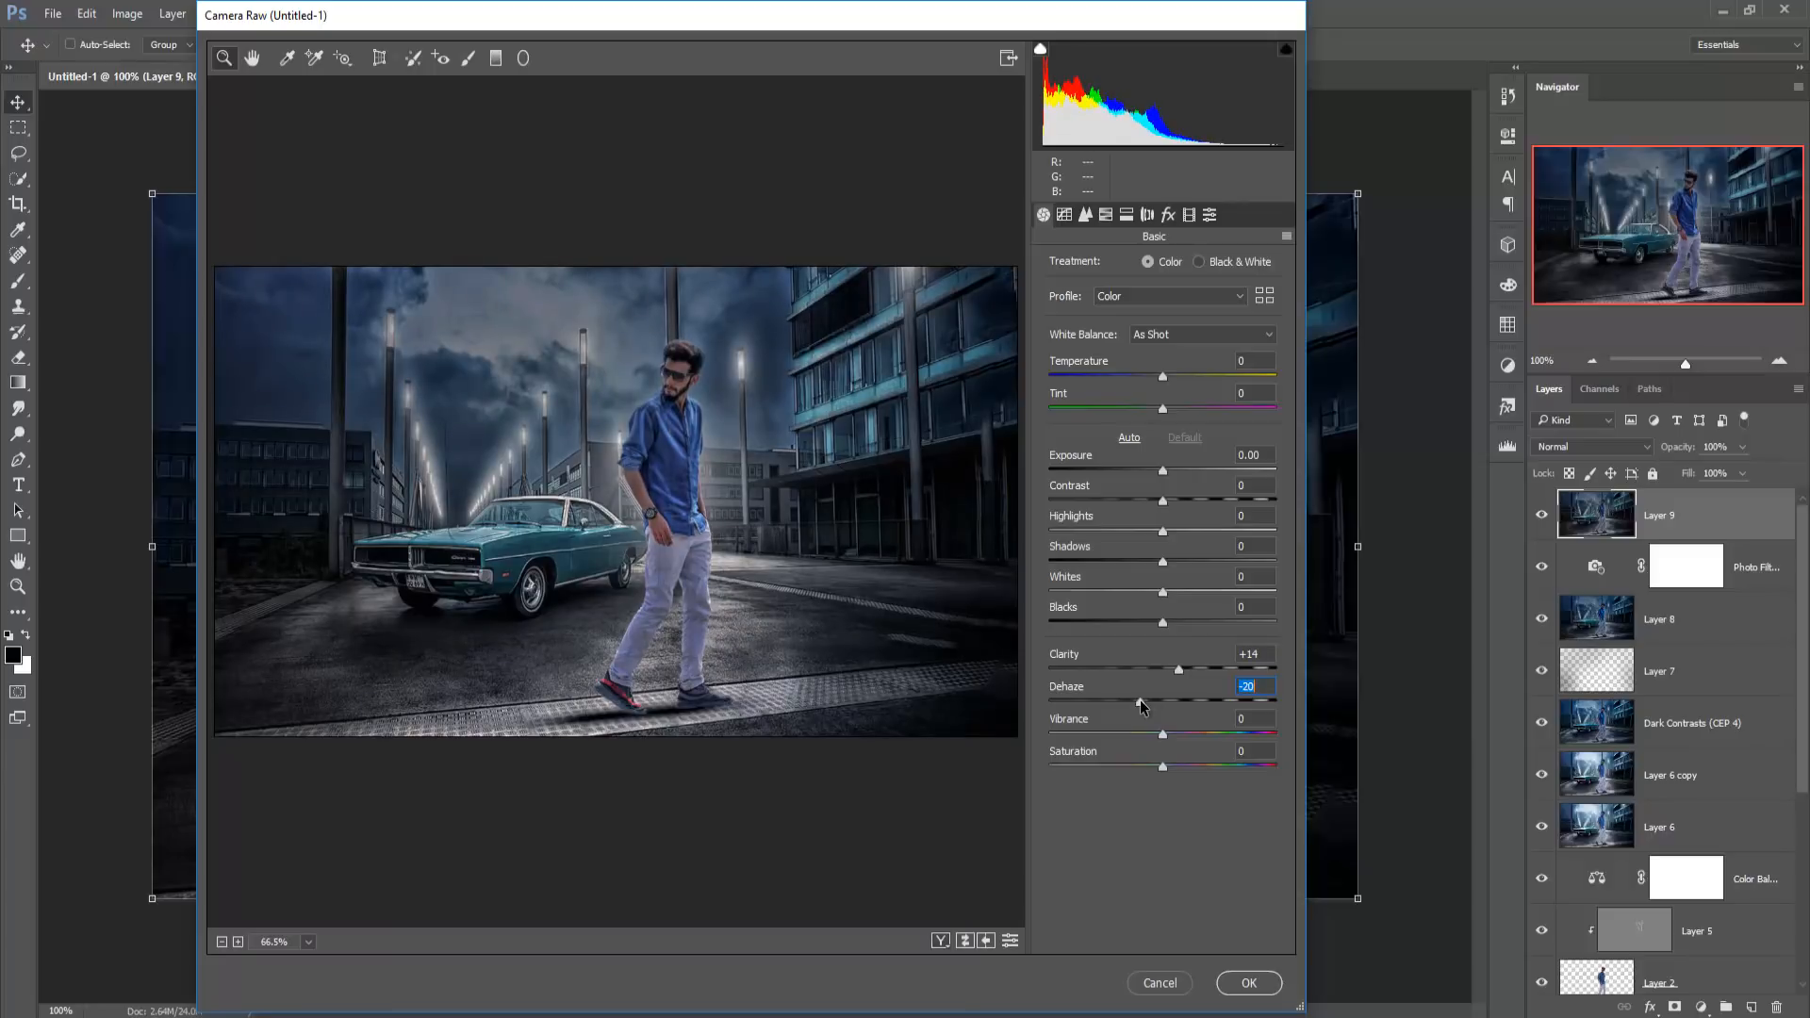
left_click_drag(1163, 767, 1218, 765)
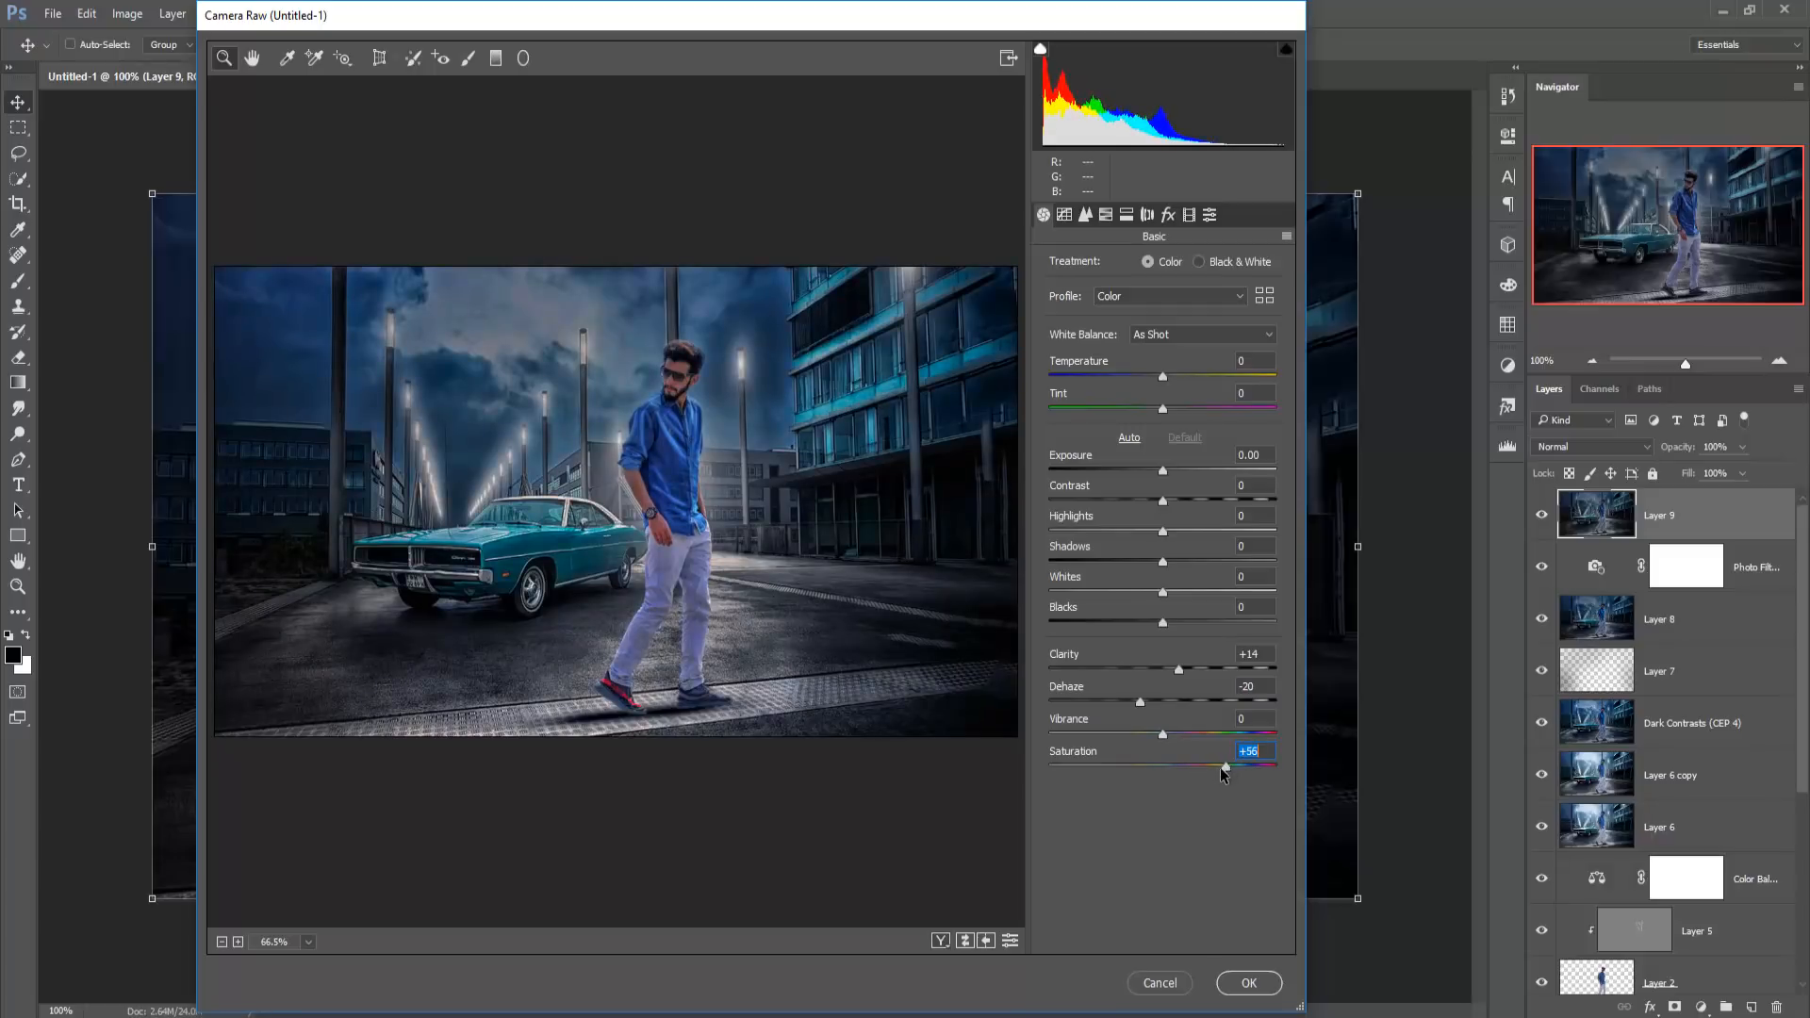
left_click_drag(1164, 730, 1183, 730)
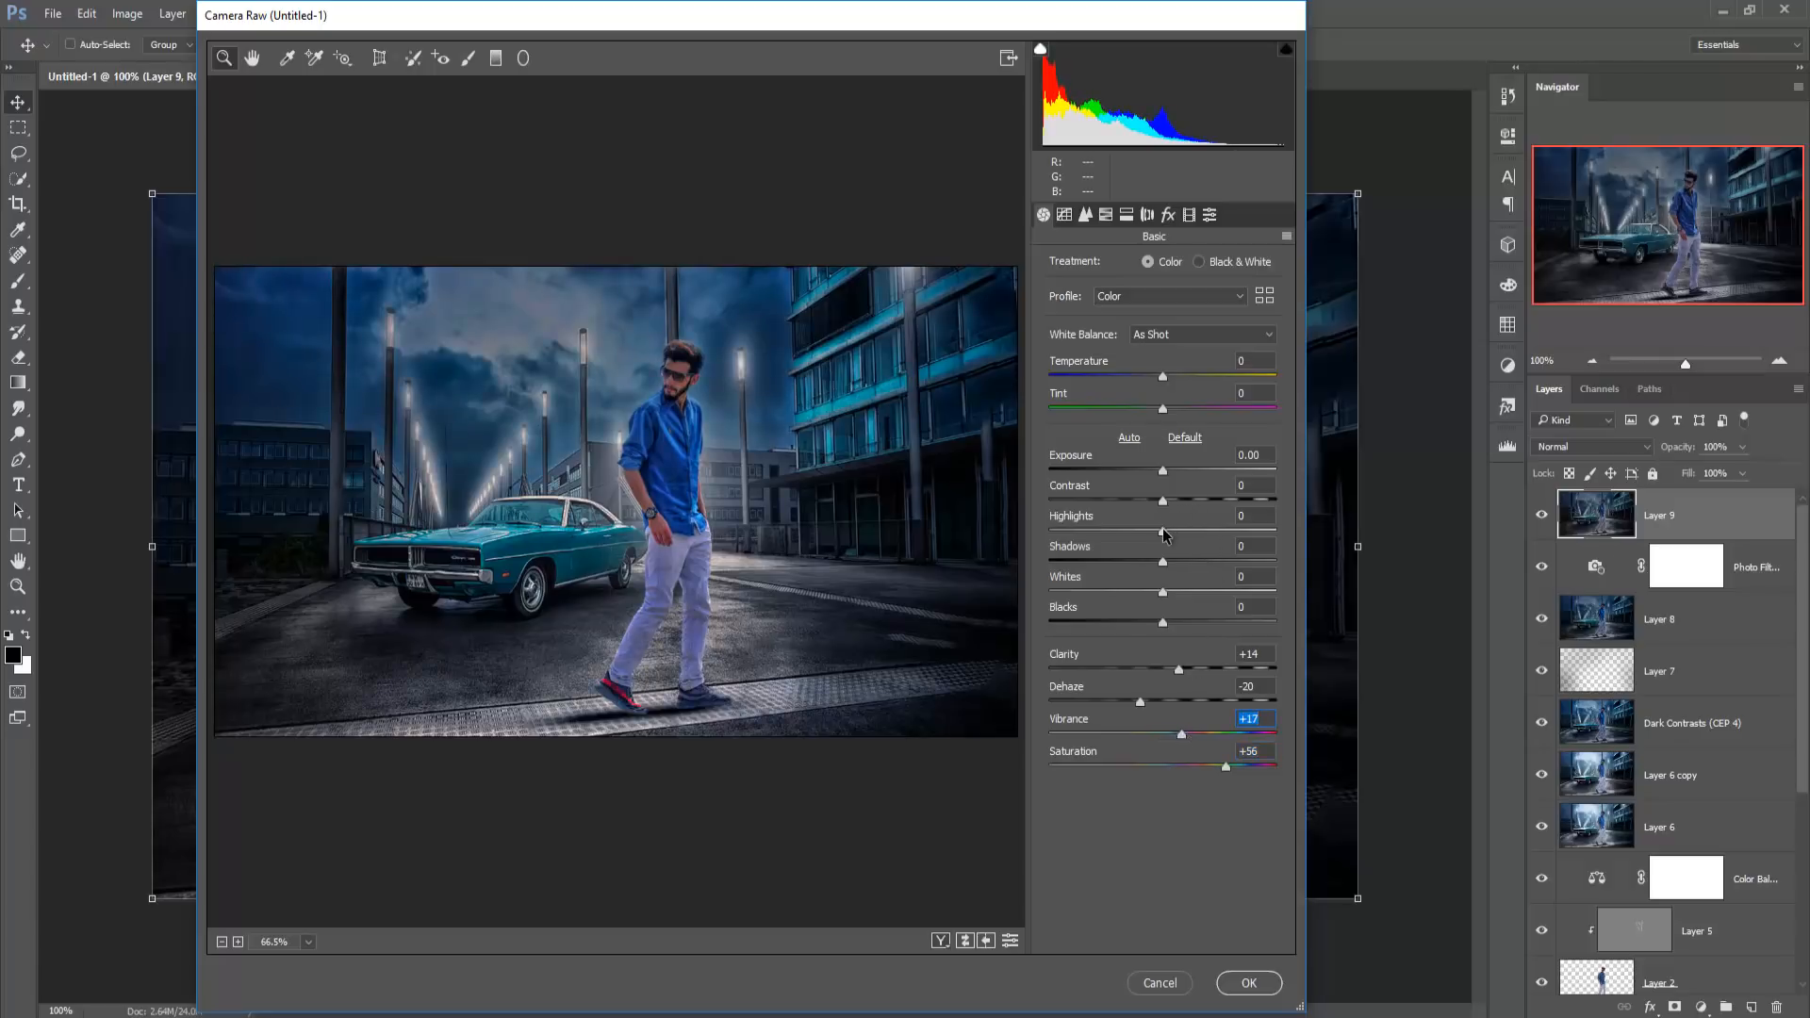
left_click_drag(1164, 532, 1201, 539)
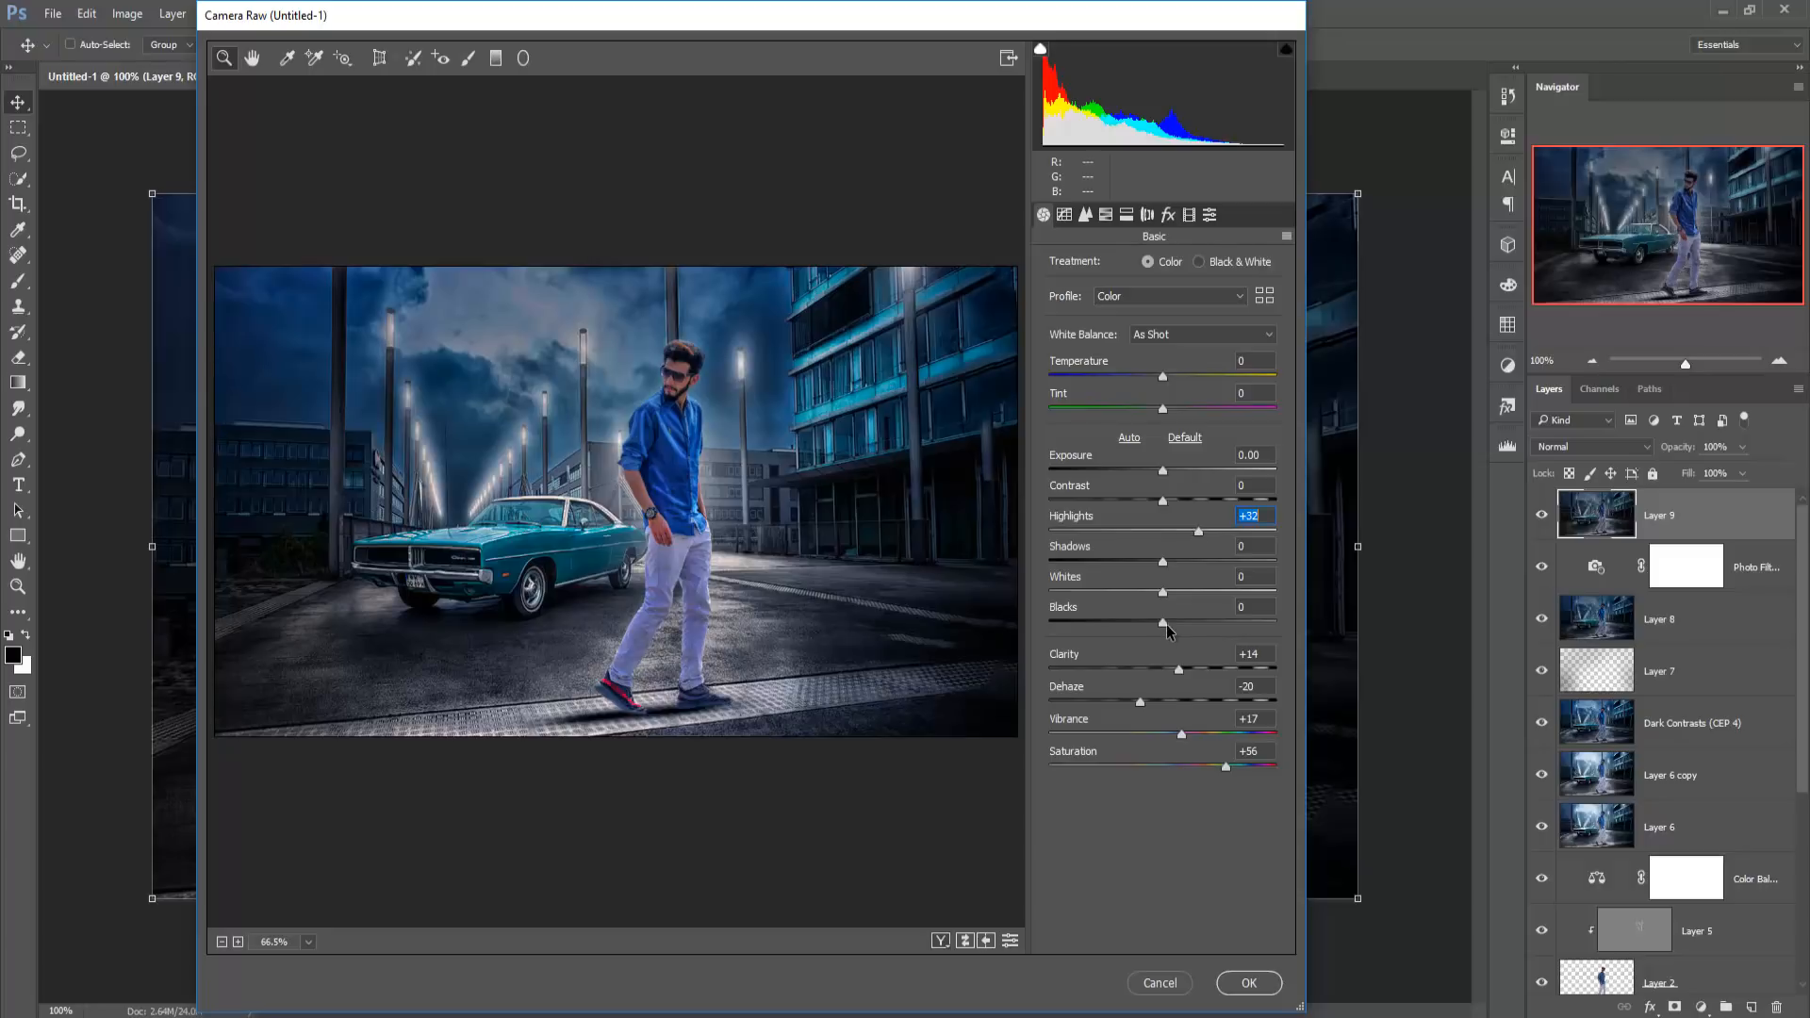
- Set the post-crop vignetting amount to -12 and the sharpening amount to 73, and apply the Camera Raw adjustments
left_click(1168, 215)
left_click_drag(1164, 472, 1151, 471)
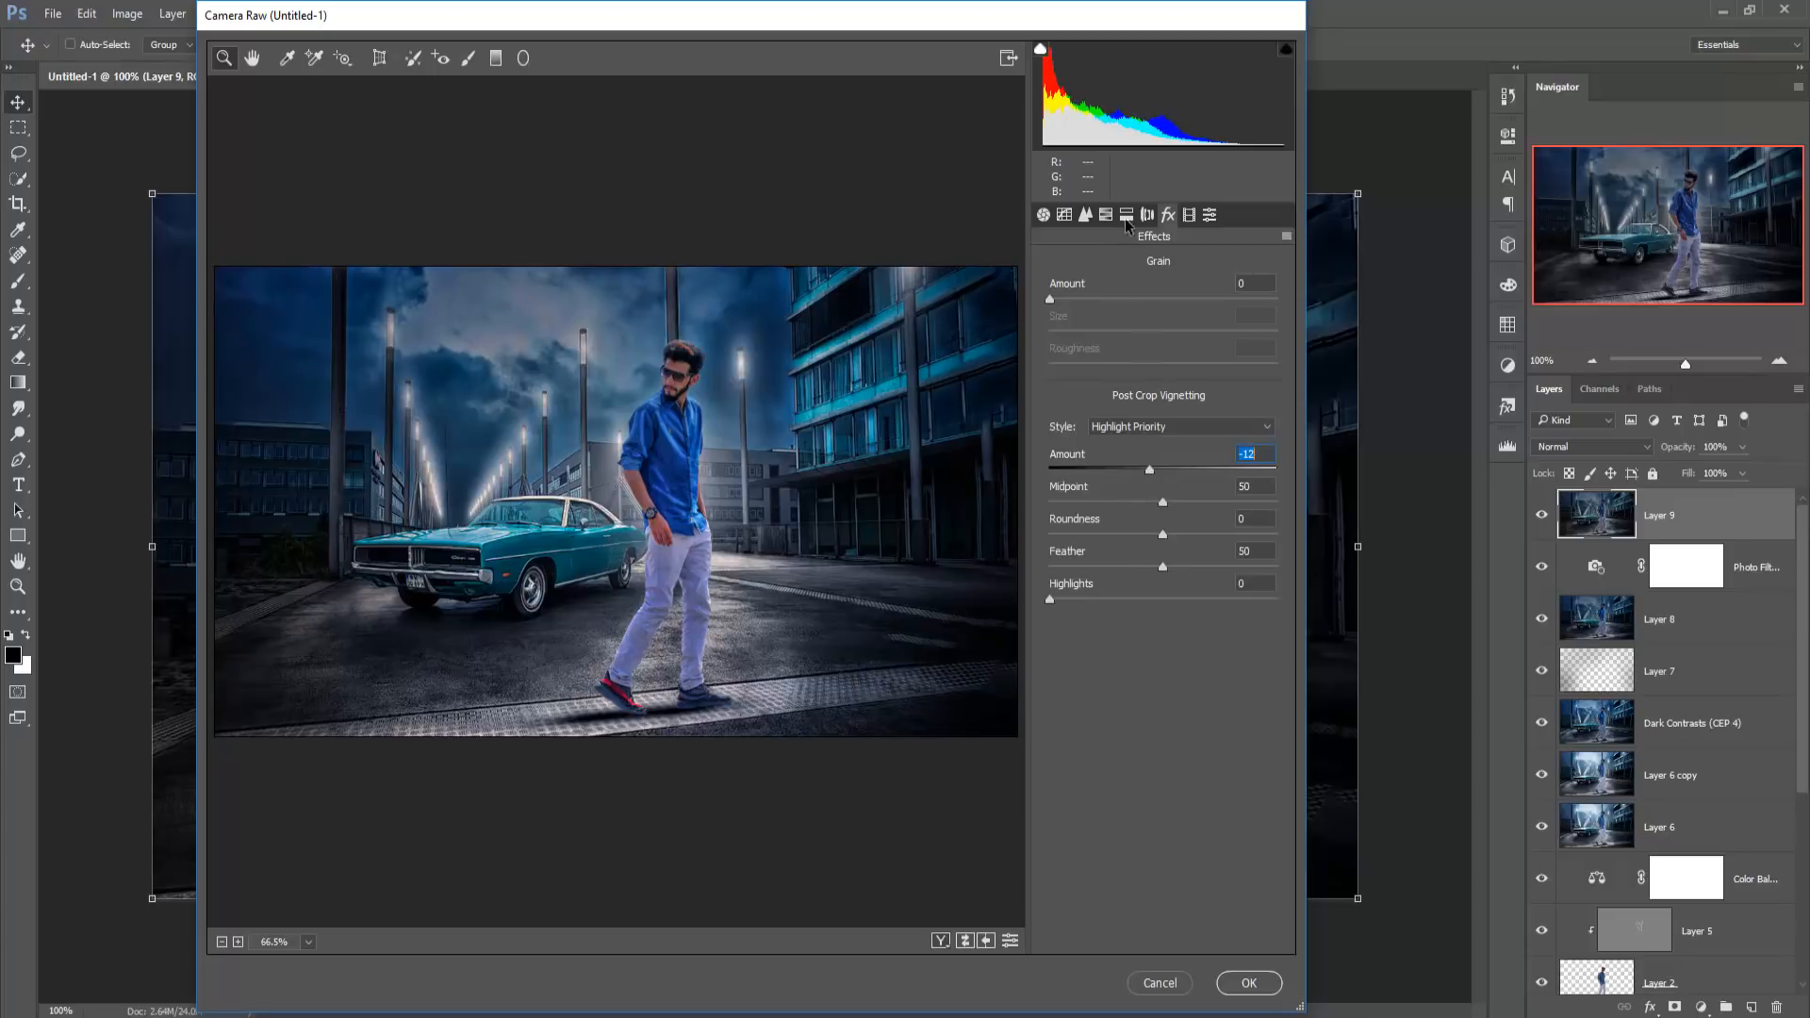
left_click(1085, 215)
left_click_drag(1051, 300, 1089, 303)
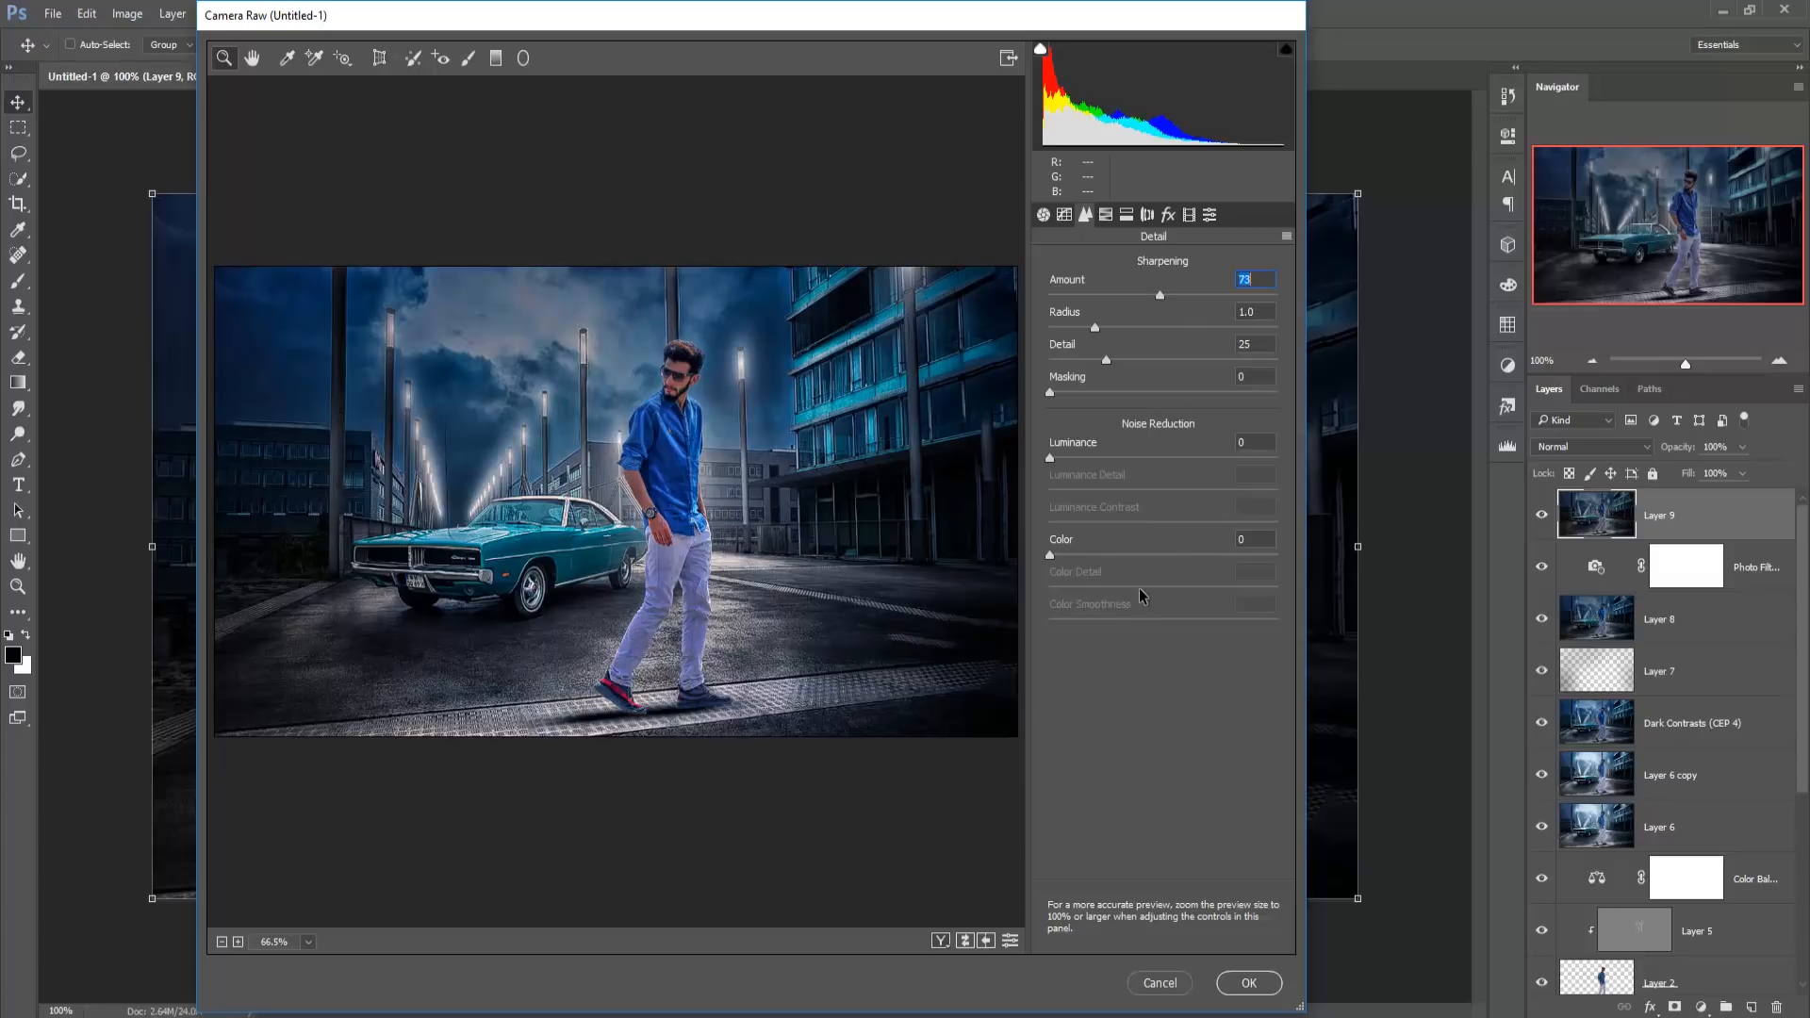
left_click(1244, 982)
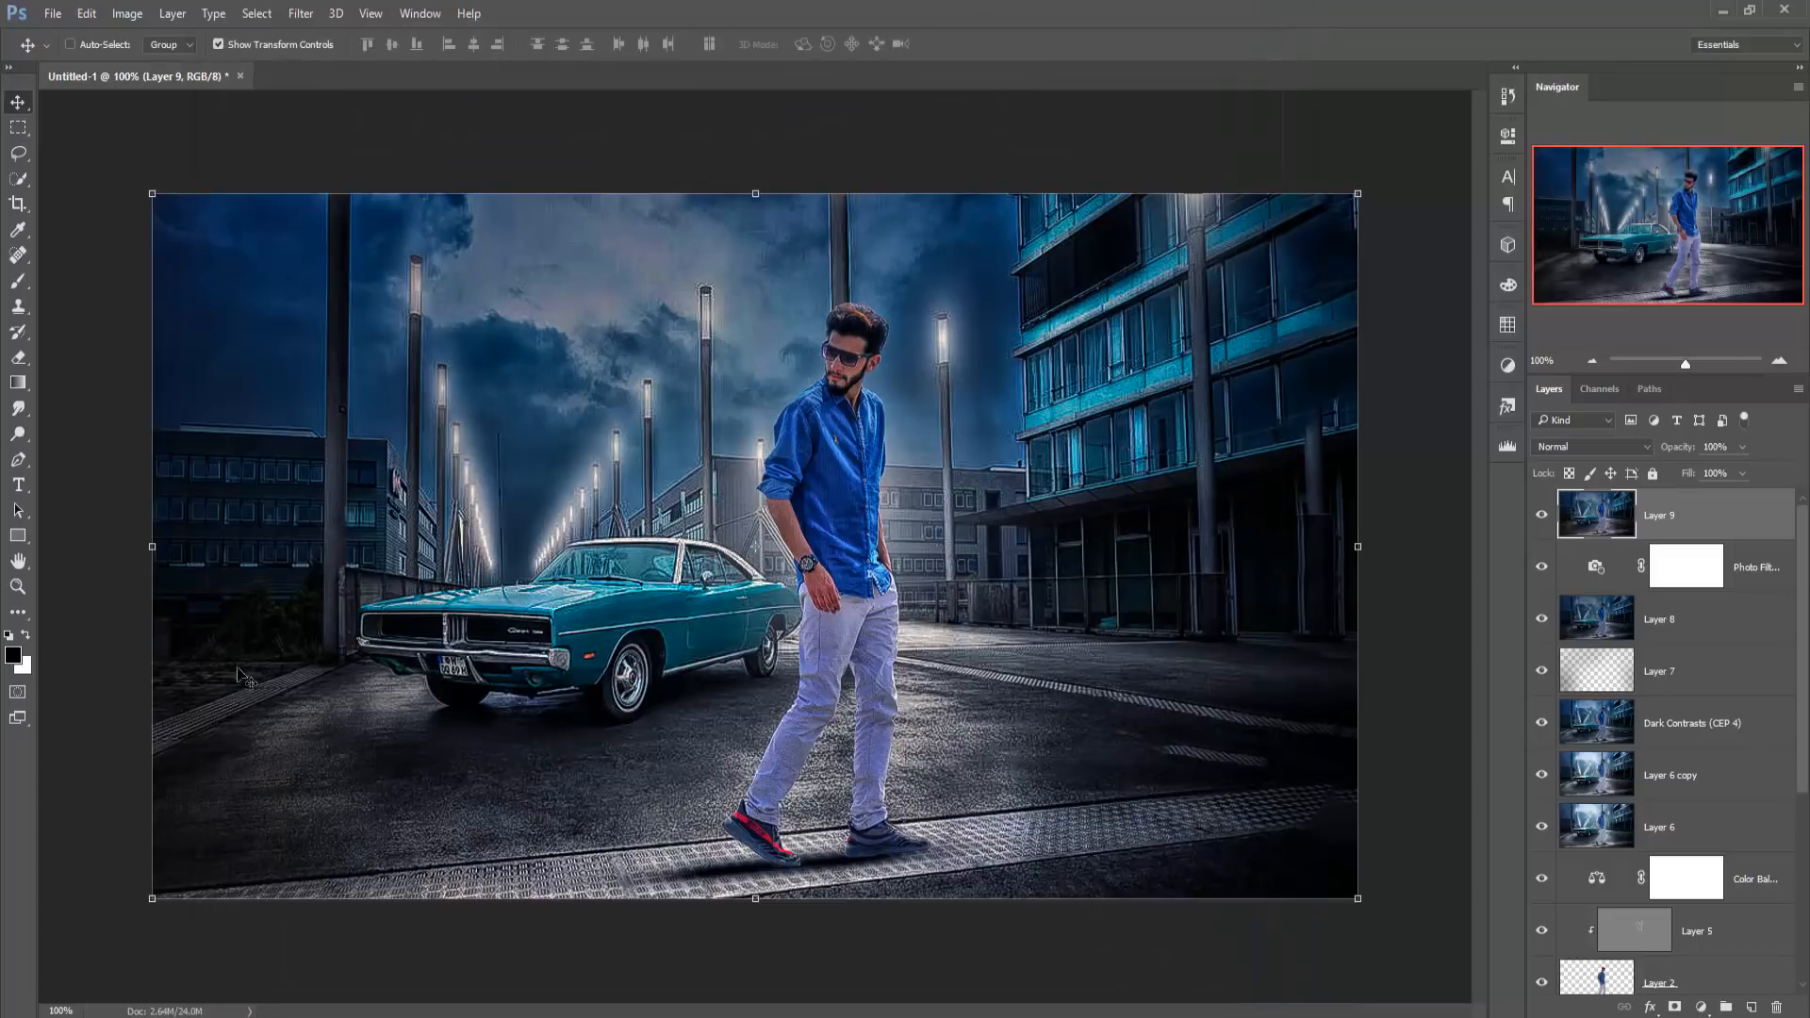
- Add the text STYLE in black 24 pt Myriad Pro Regular across the middle of the image, over the car and the man
left_click(17, 486)
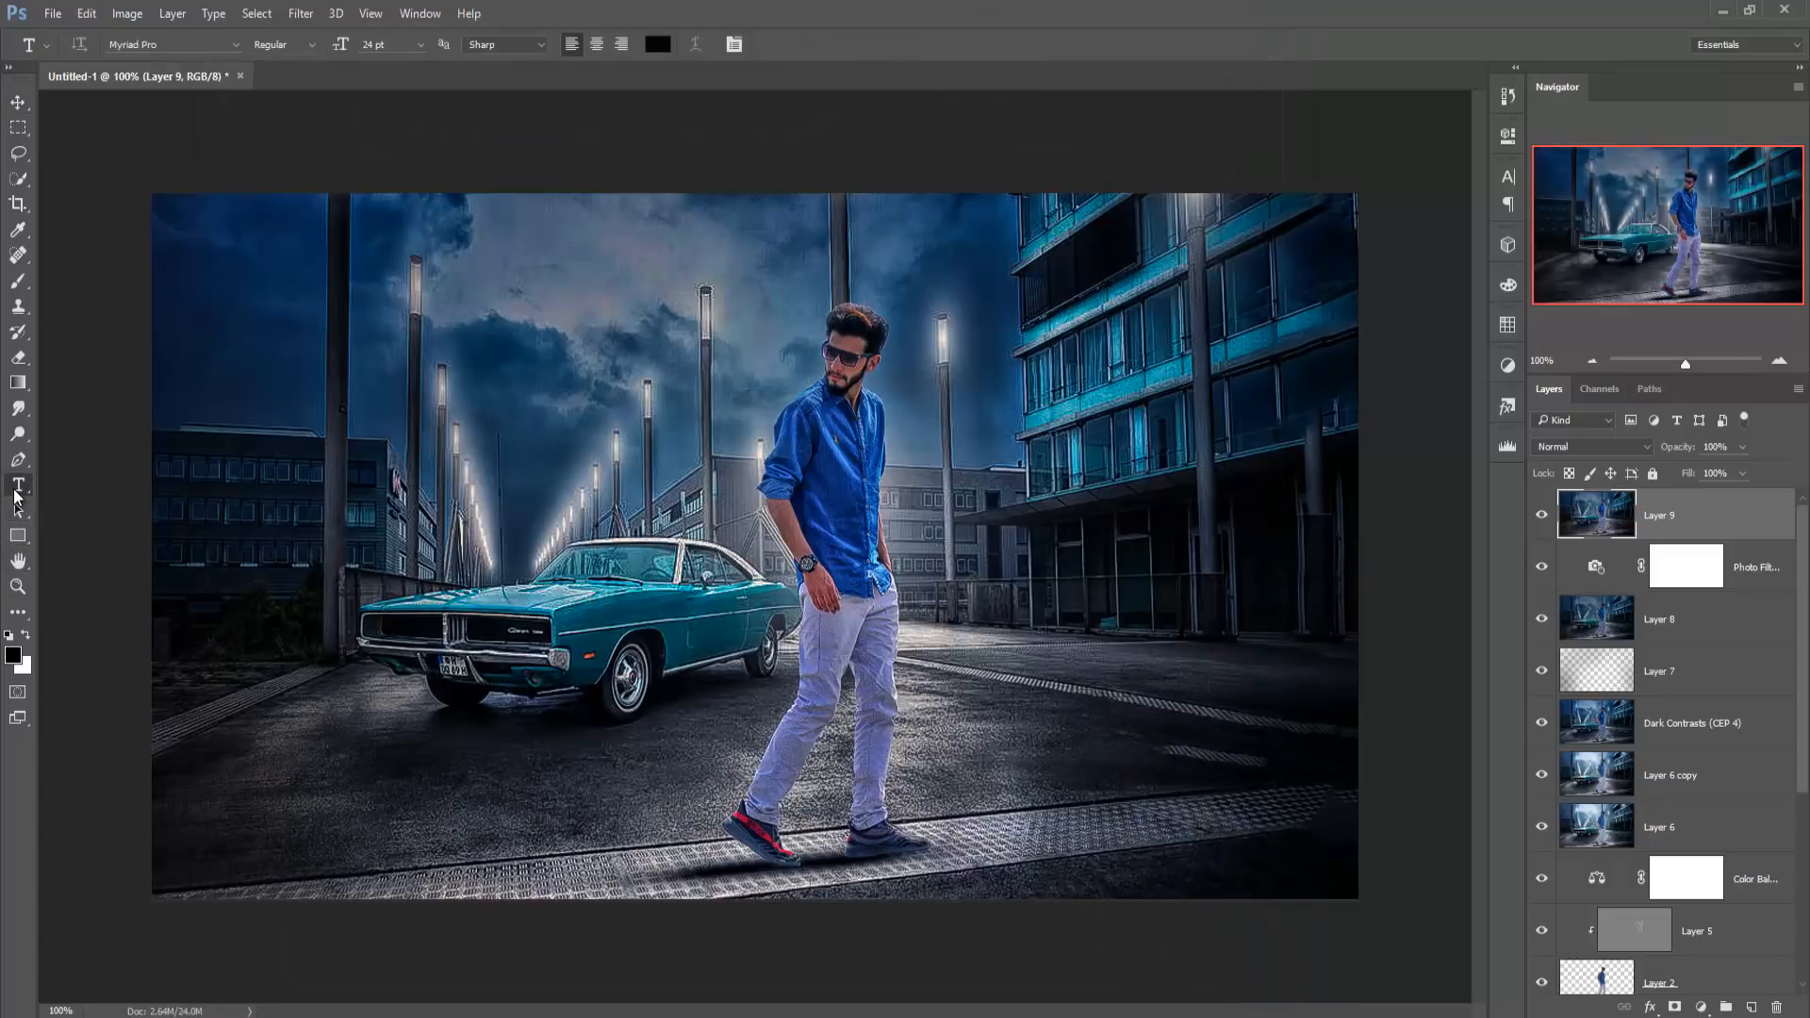
left_click(342, 542)
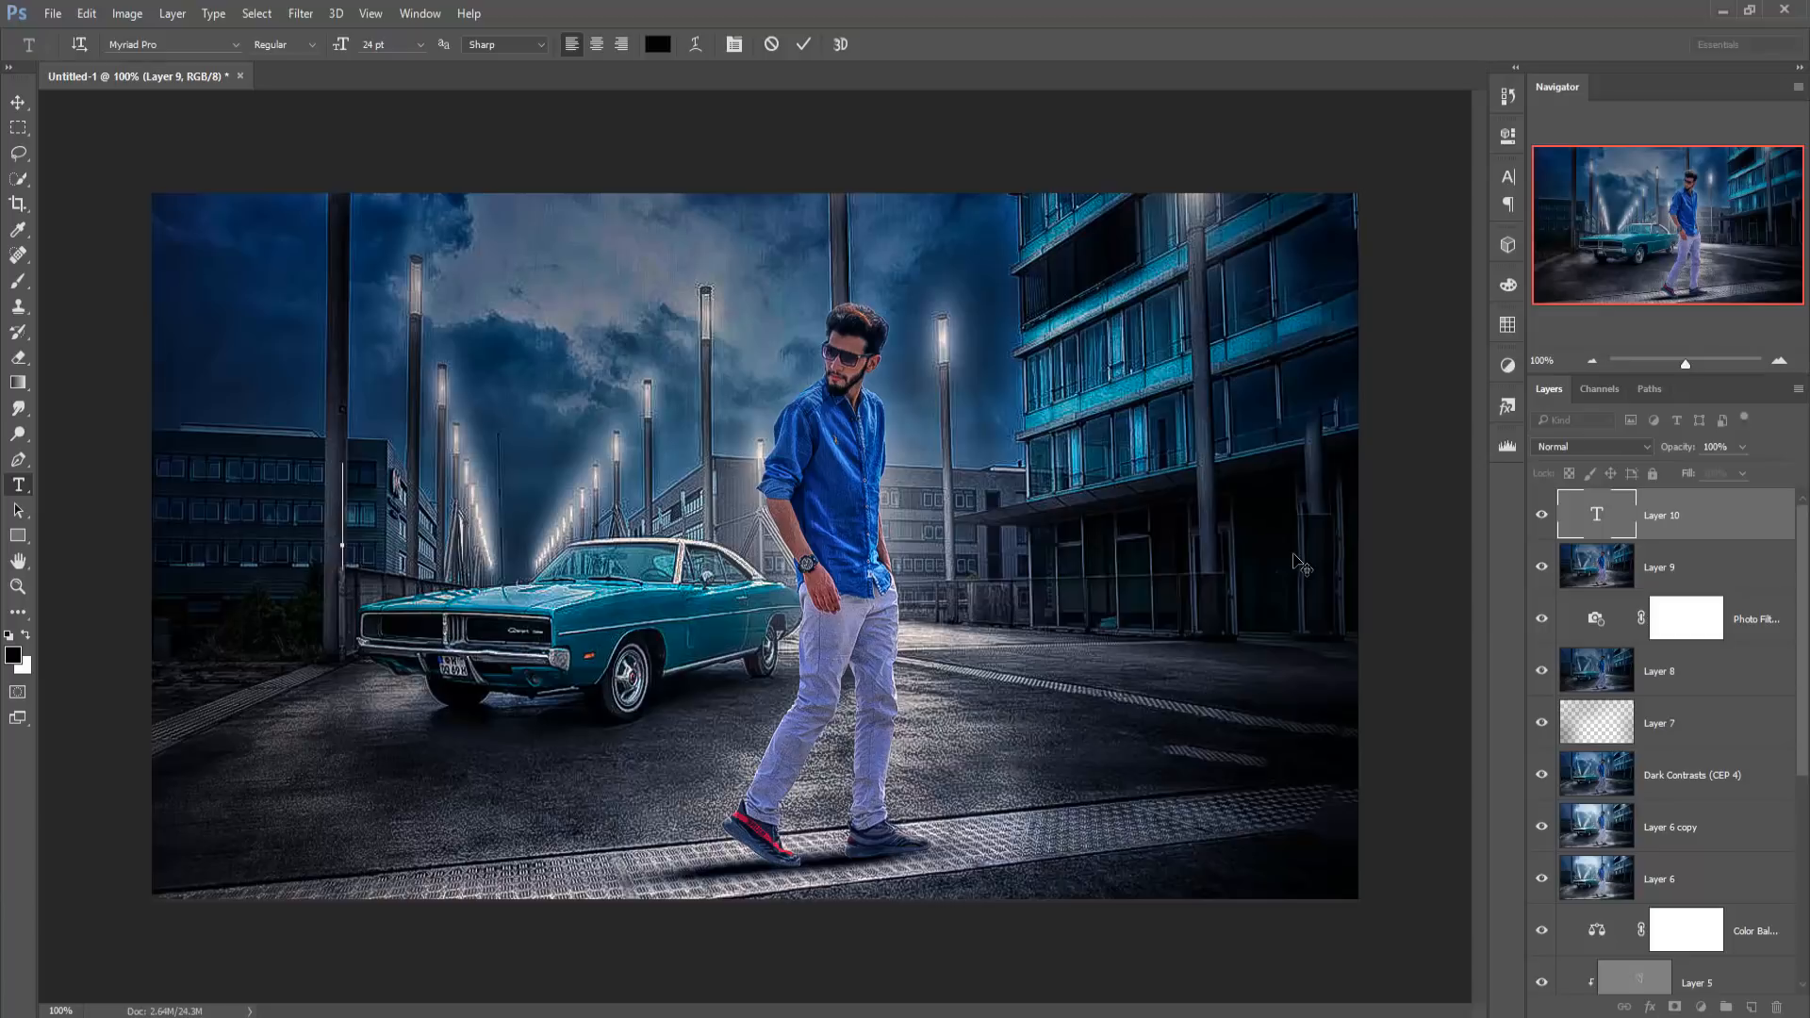
type("S")
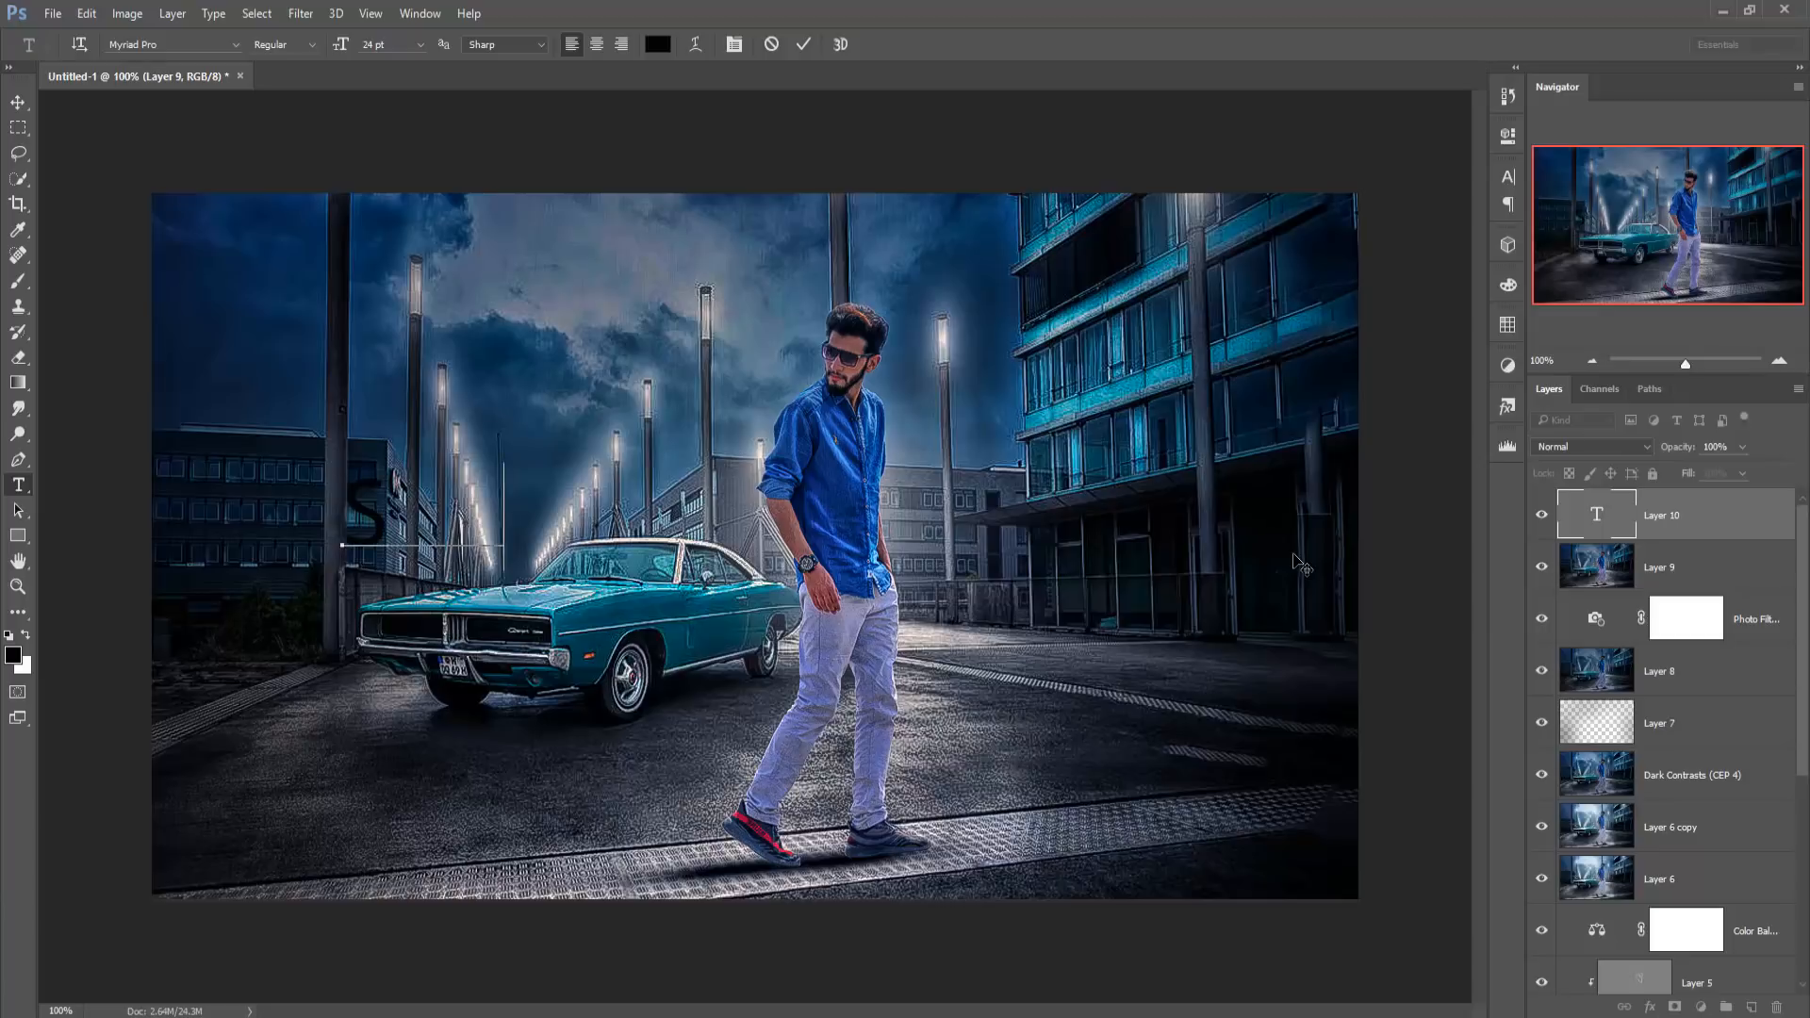
type("TYLE")
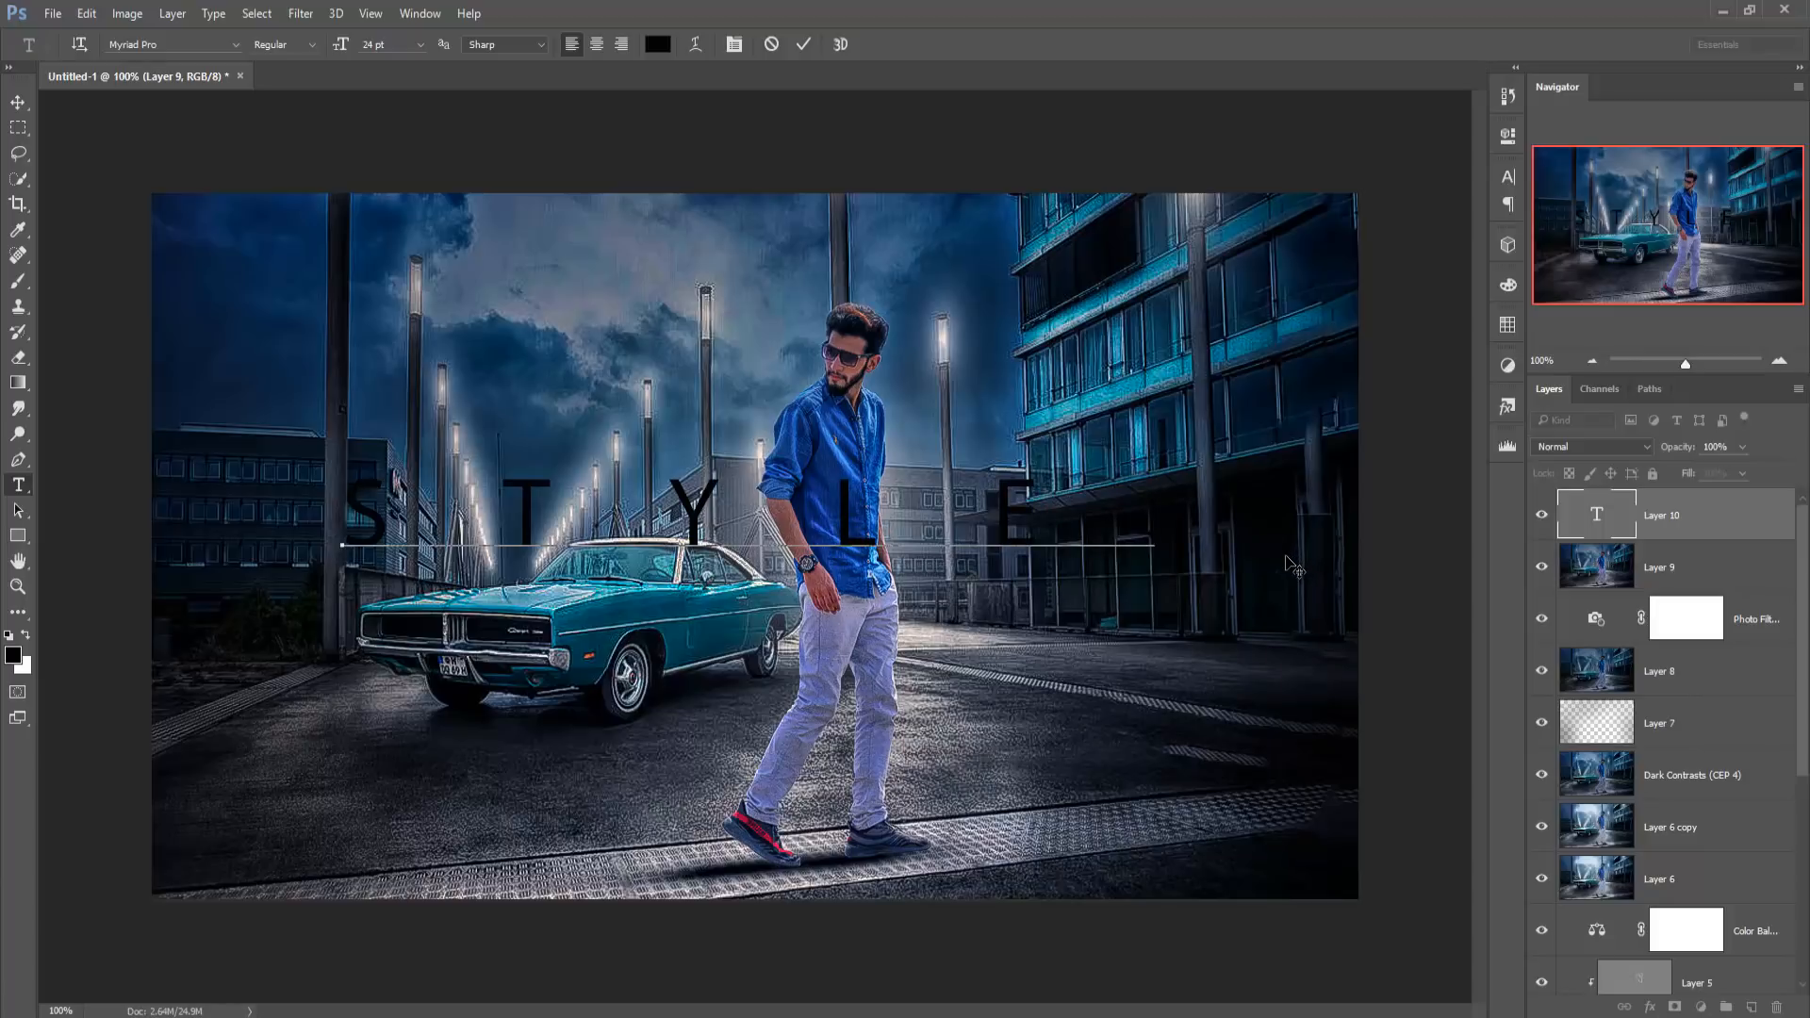
left_click(803, 45)
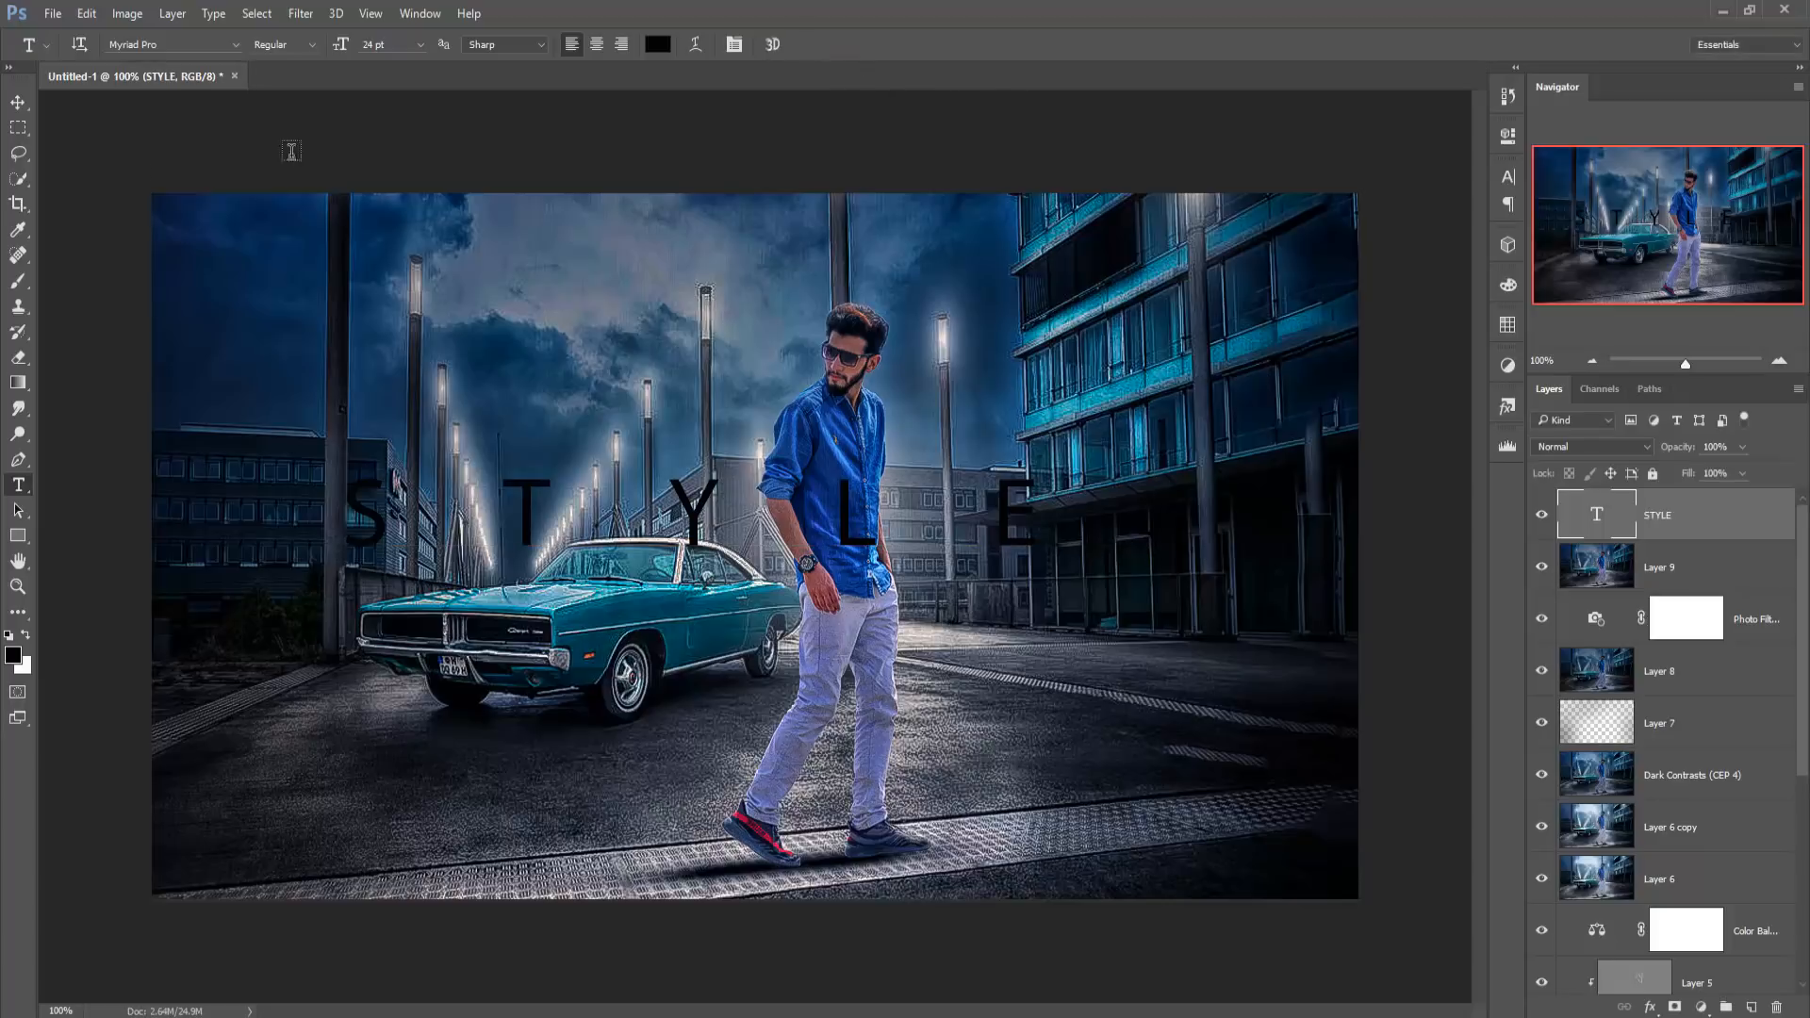
left_click(18, 102)
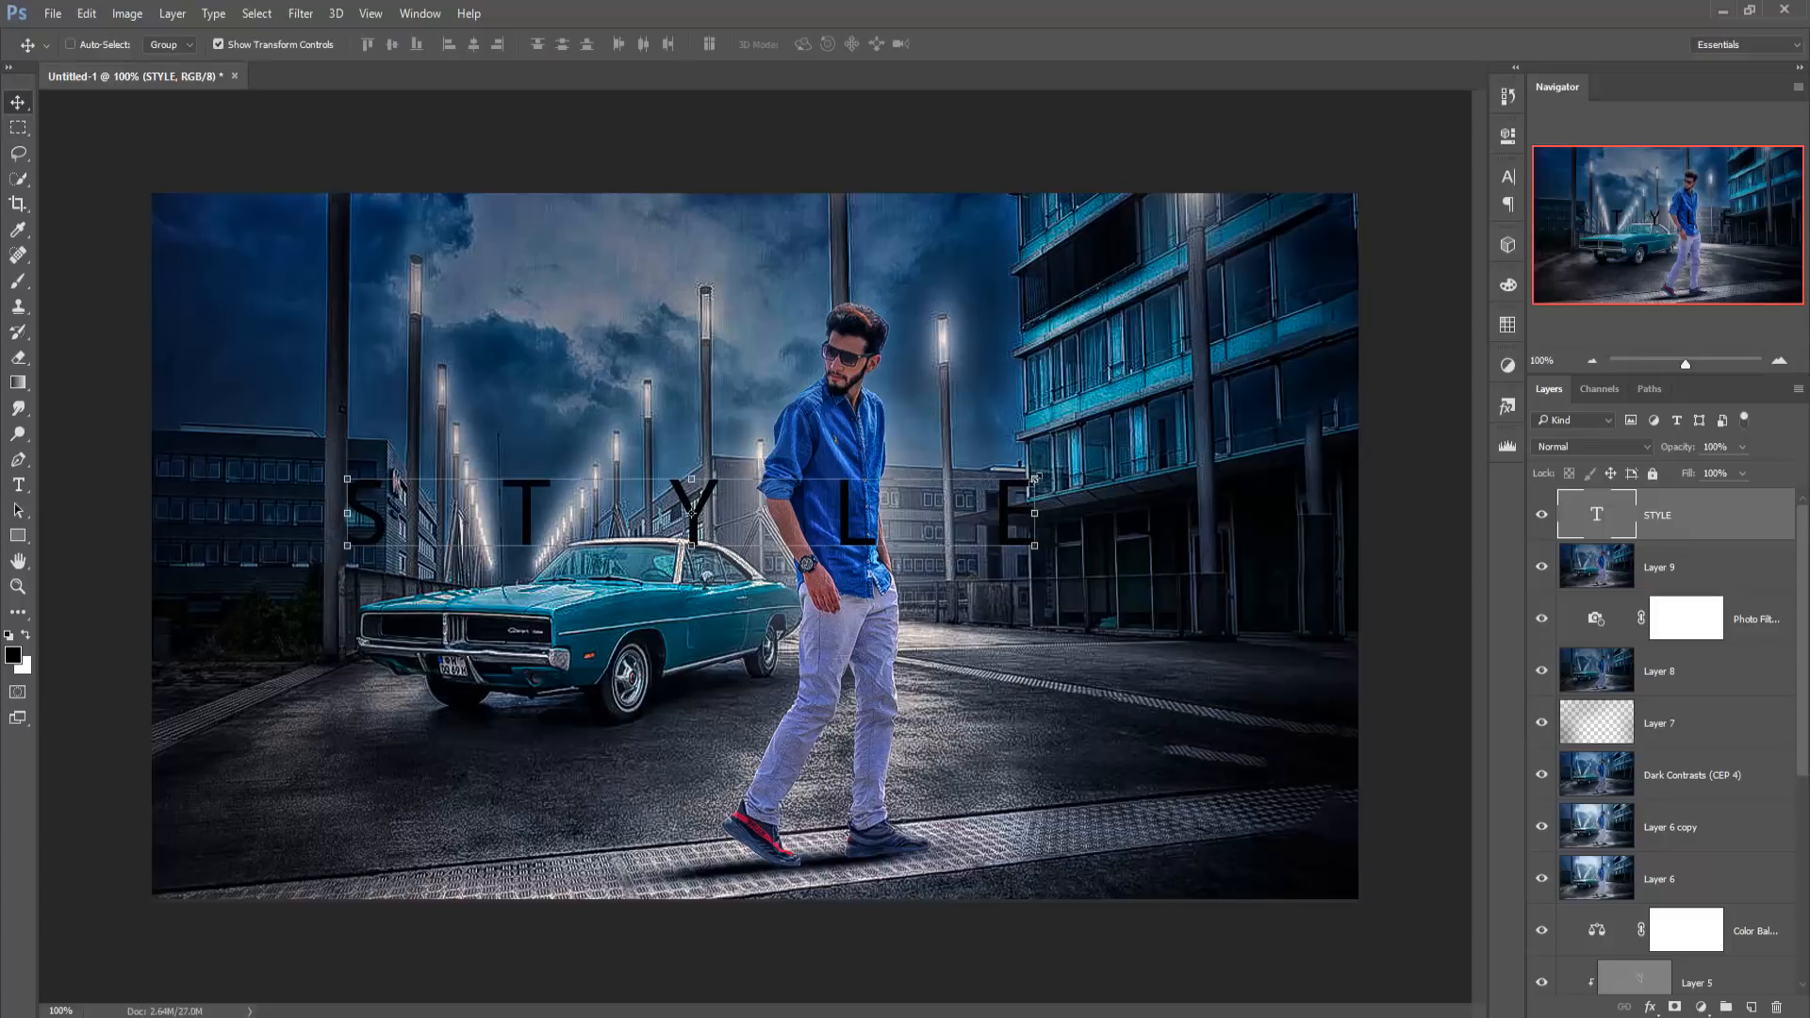
- Scale the STYLE text proportionally to 143% and centre its letters horizontally across the image
left_click_drag(1034, 478, 1239, 453)
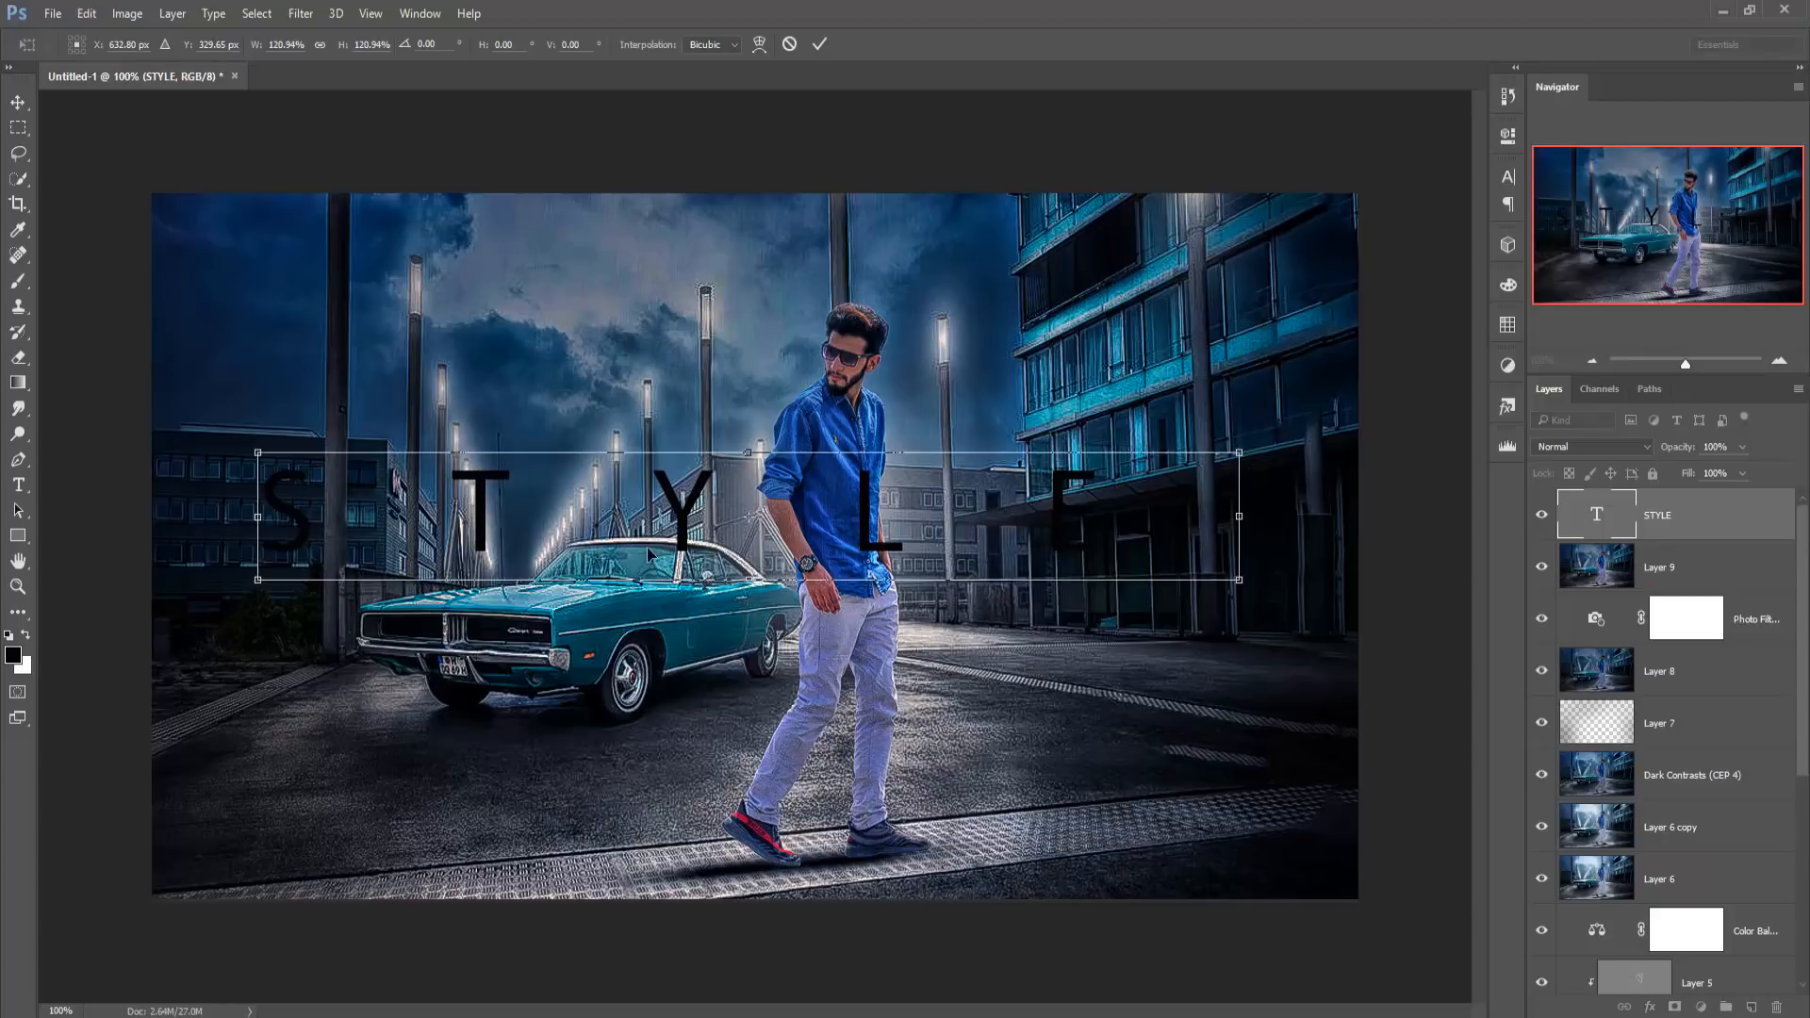
left_click_drag(699, 515, 706, 516)
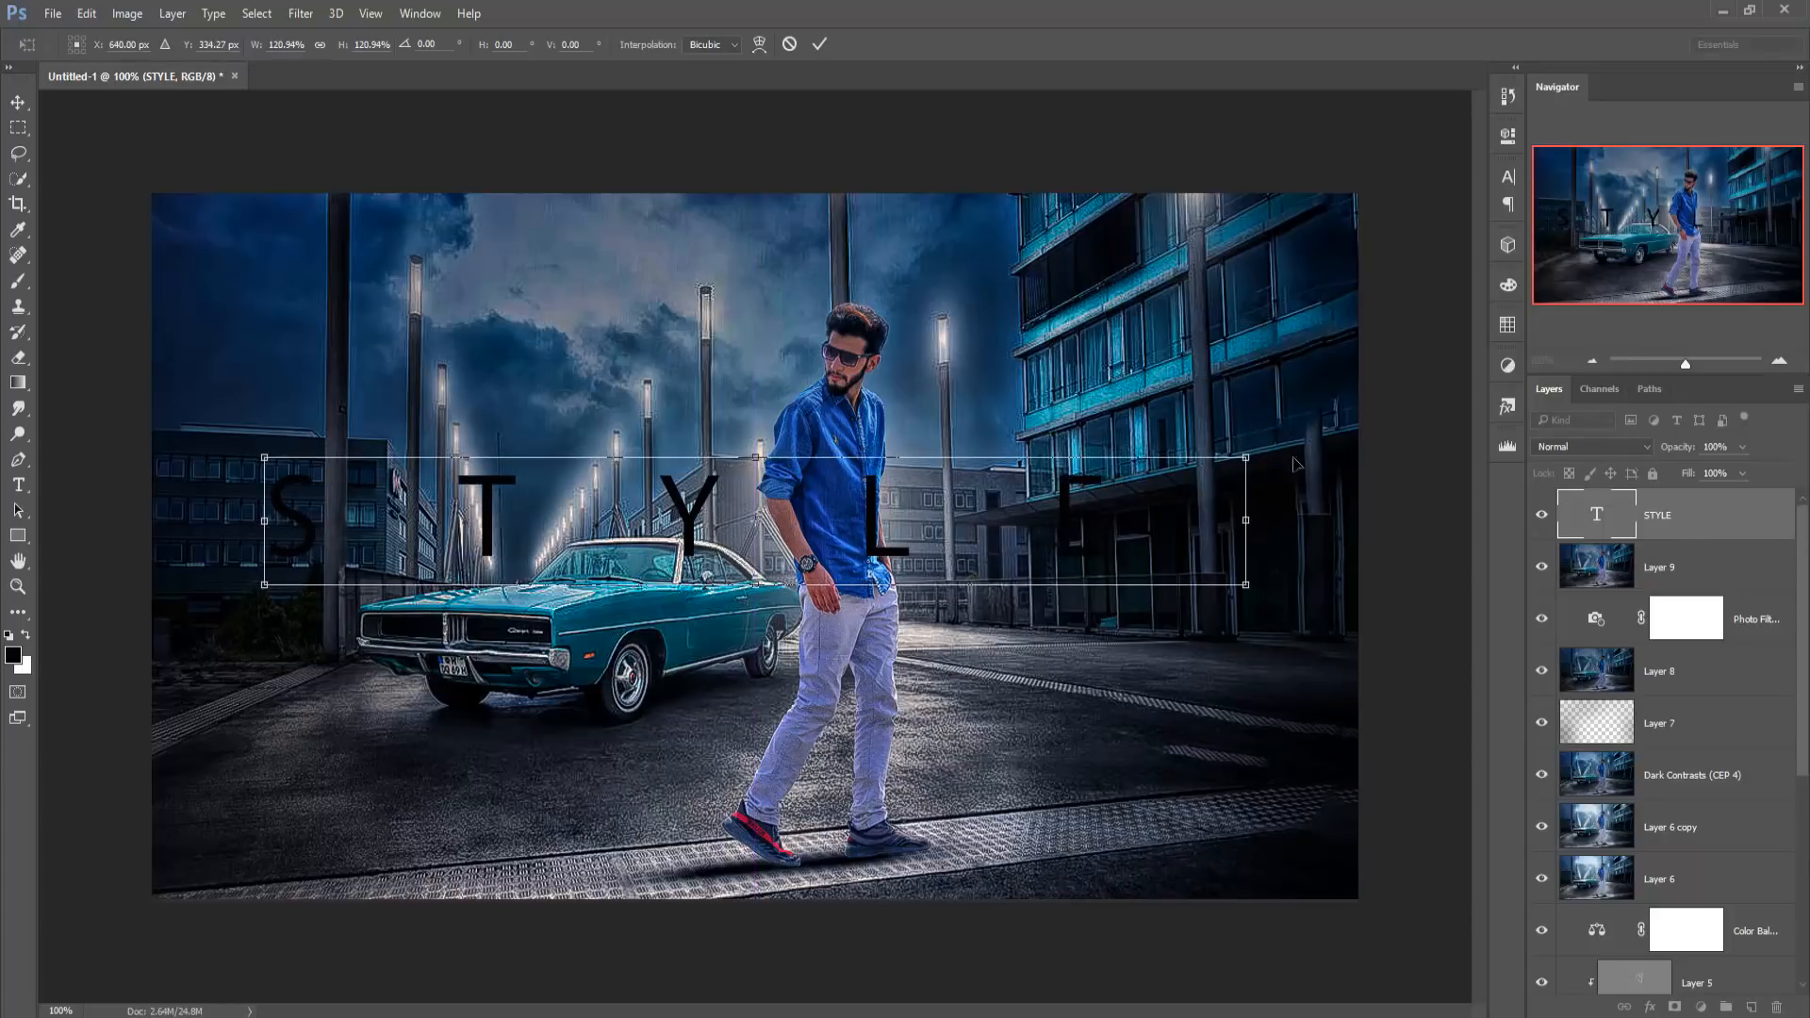
left_click_drag(1247, 458, 1337, 443)
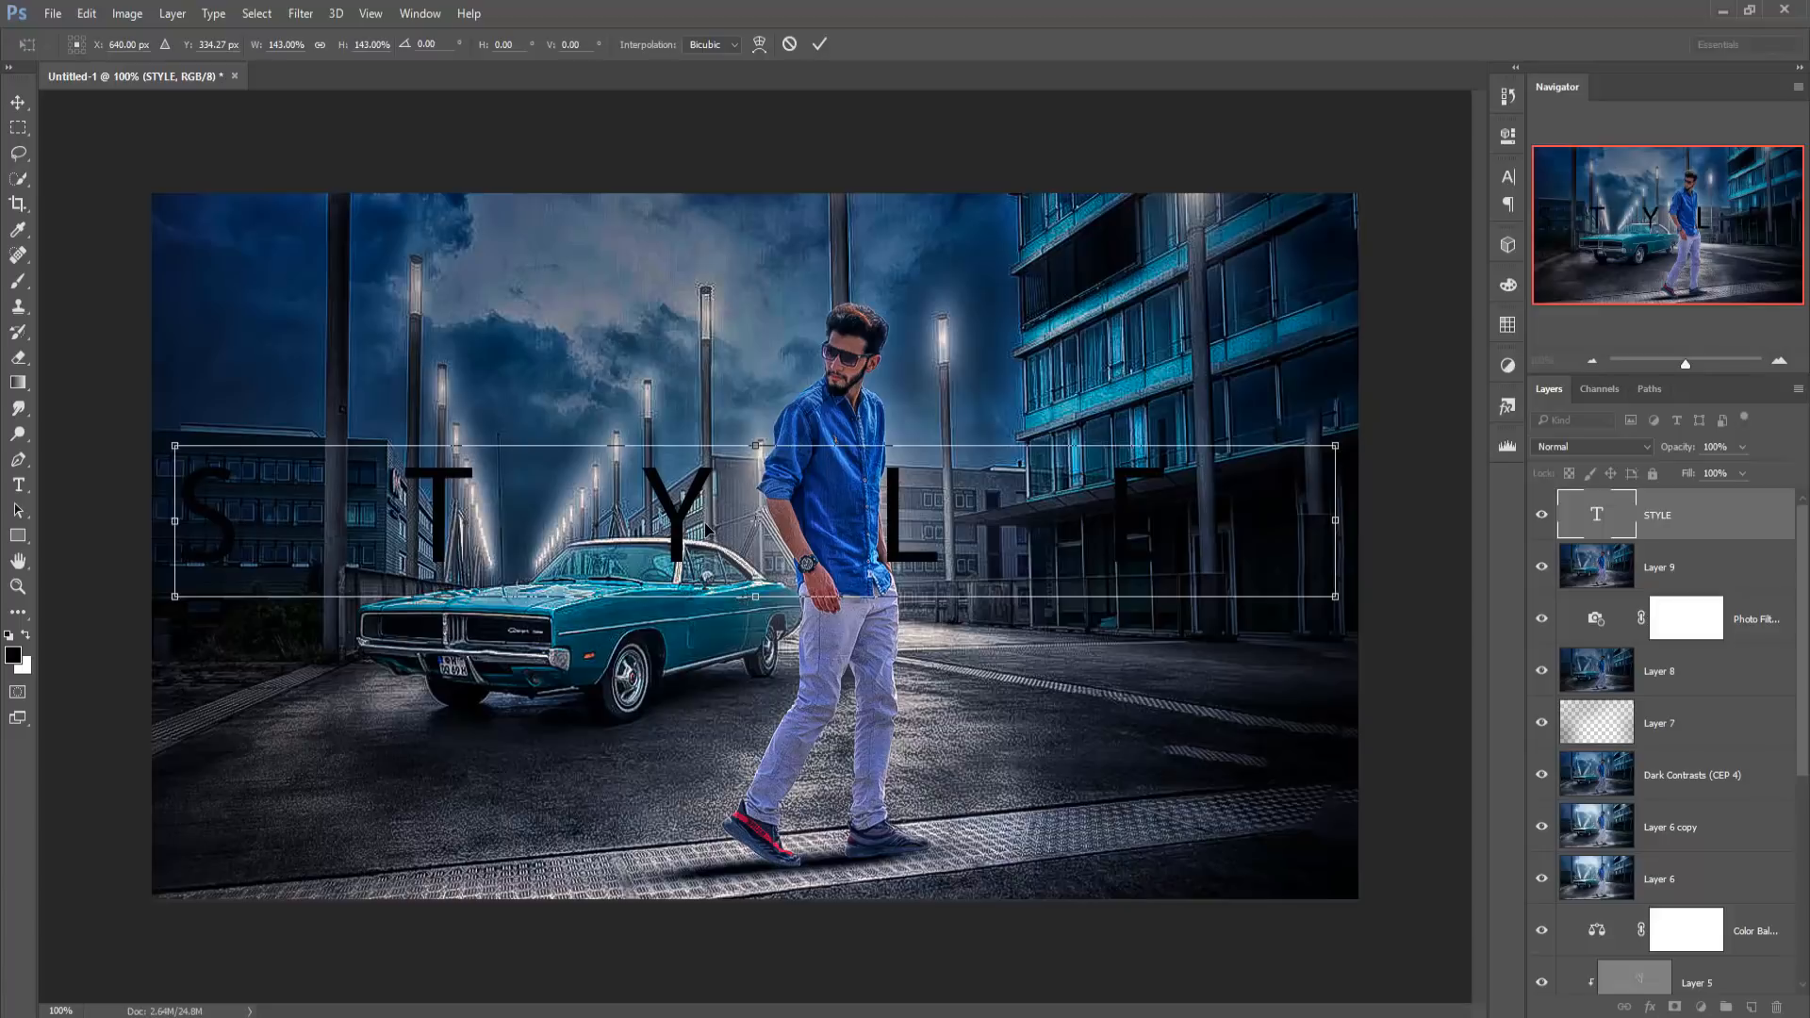
left_click_drag(727, 531, 781, 531)
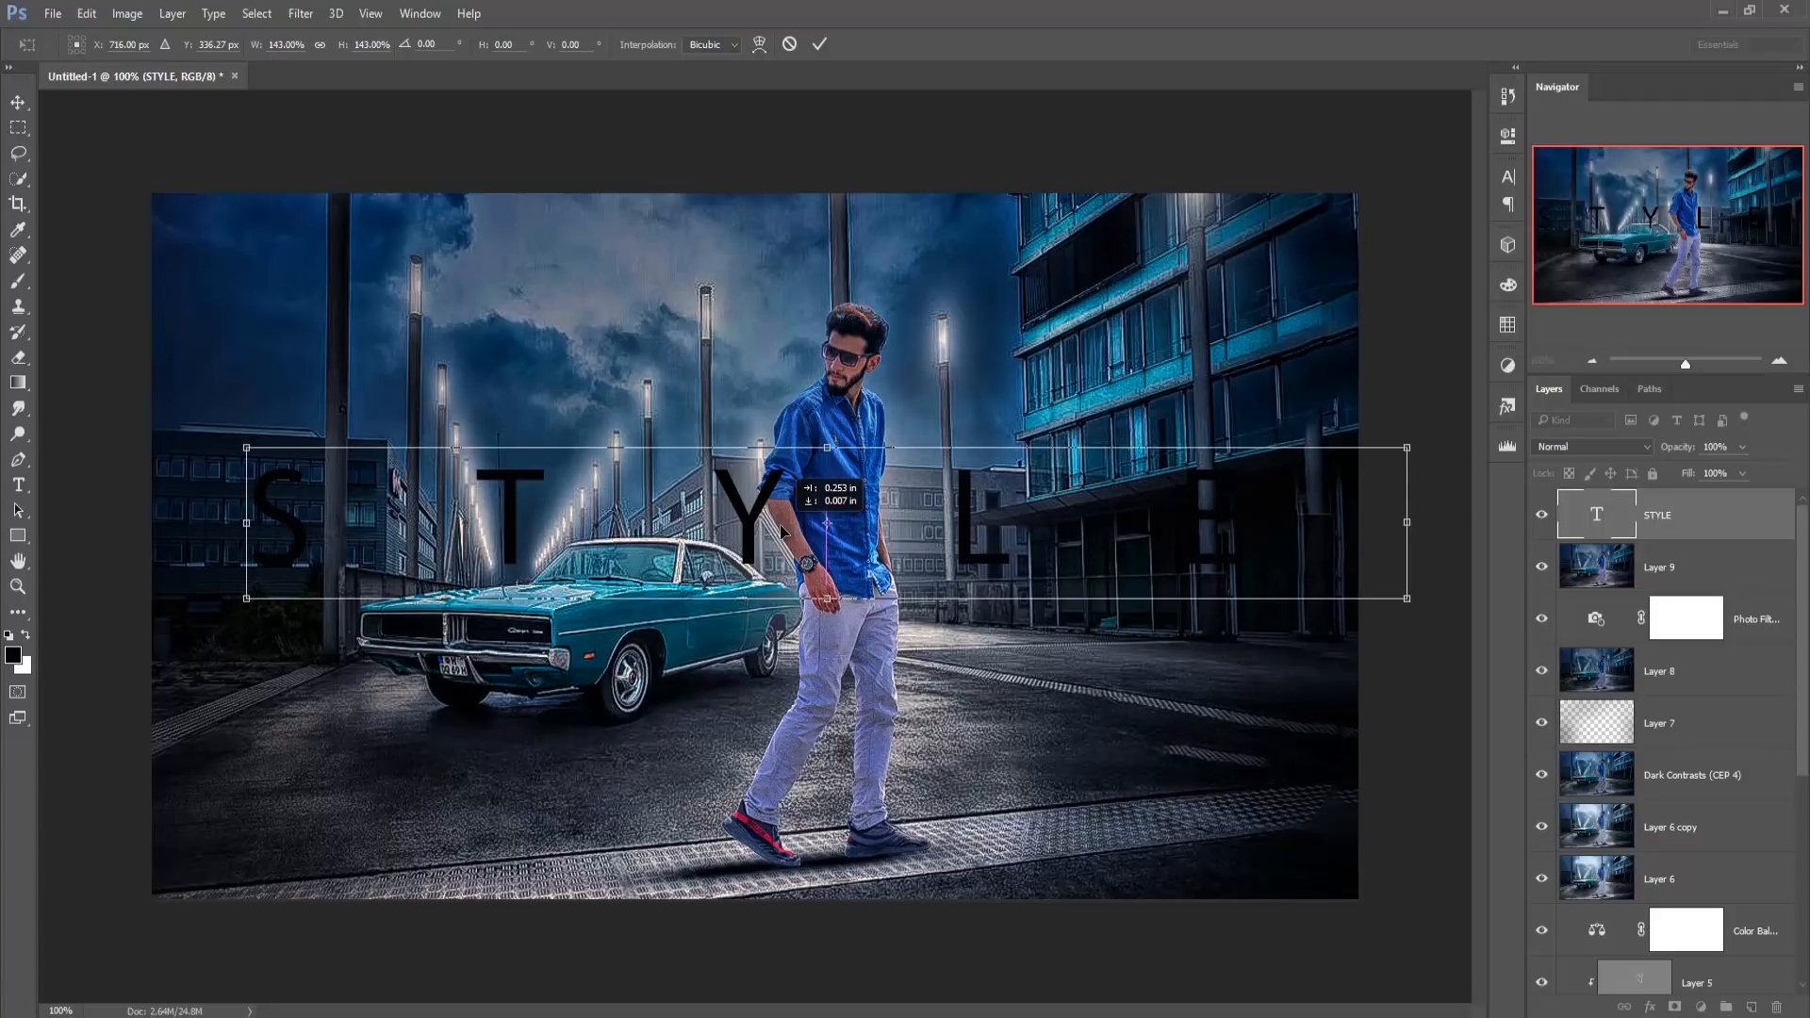
left_click_drag(781, 531, 782, 531)
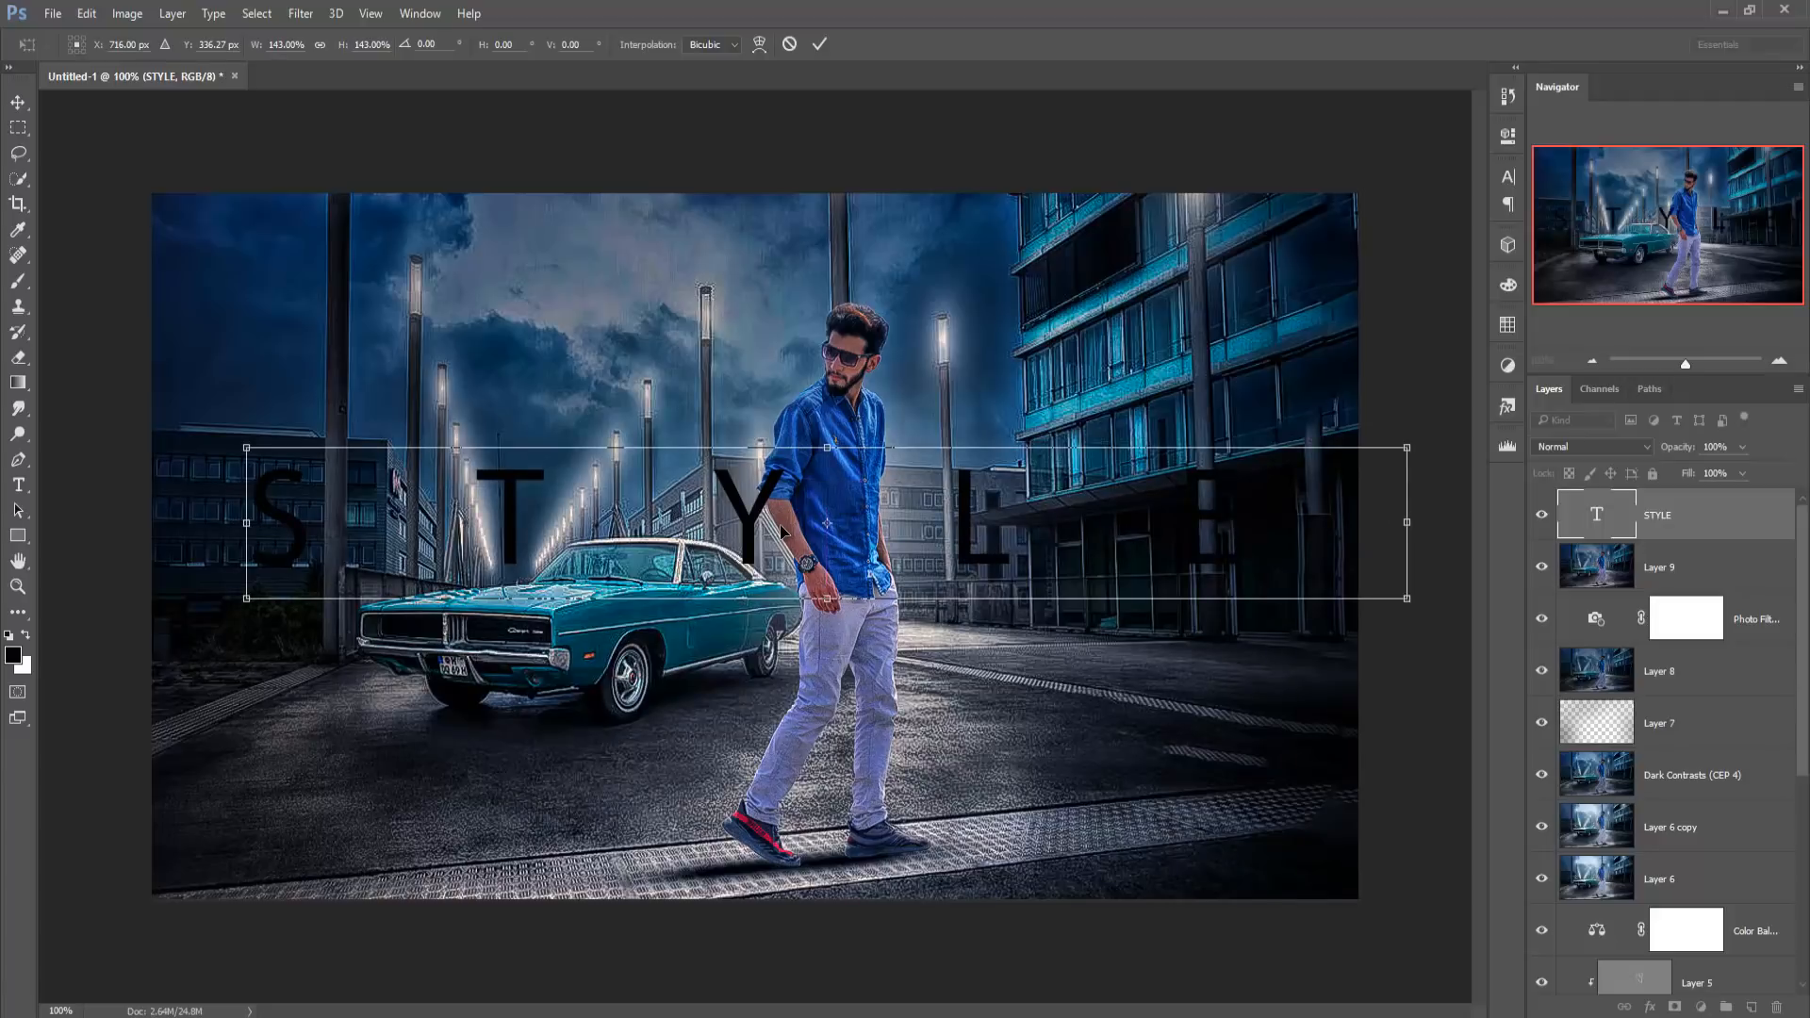
left_click(819, 44)
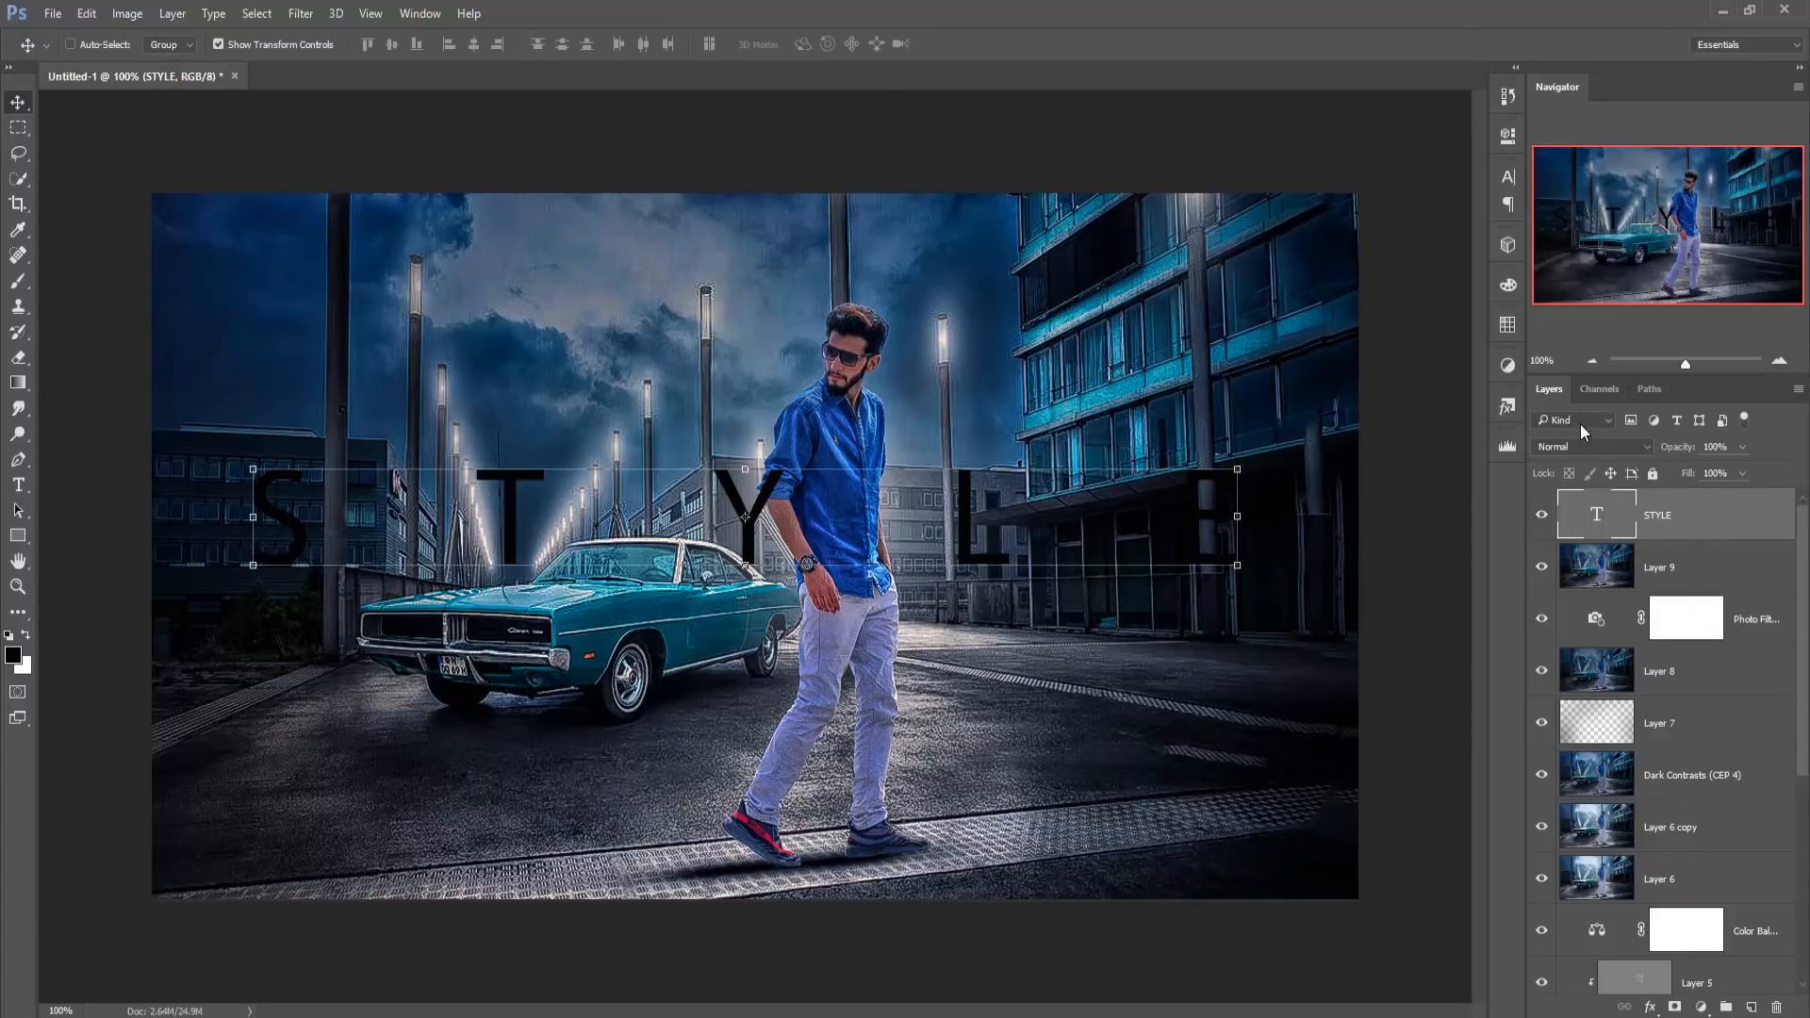
- Change the STYLE text colour to near-white #feffff
left_click(1509, 175)
left_click(1461, 306)
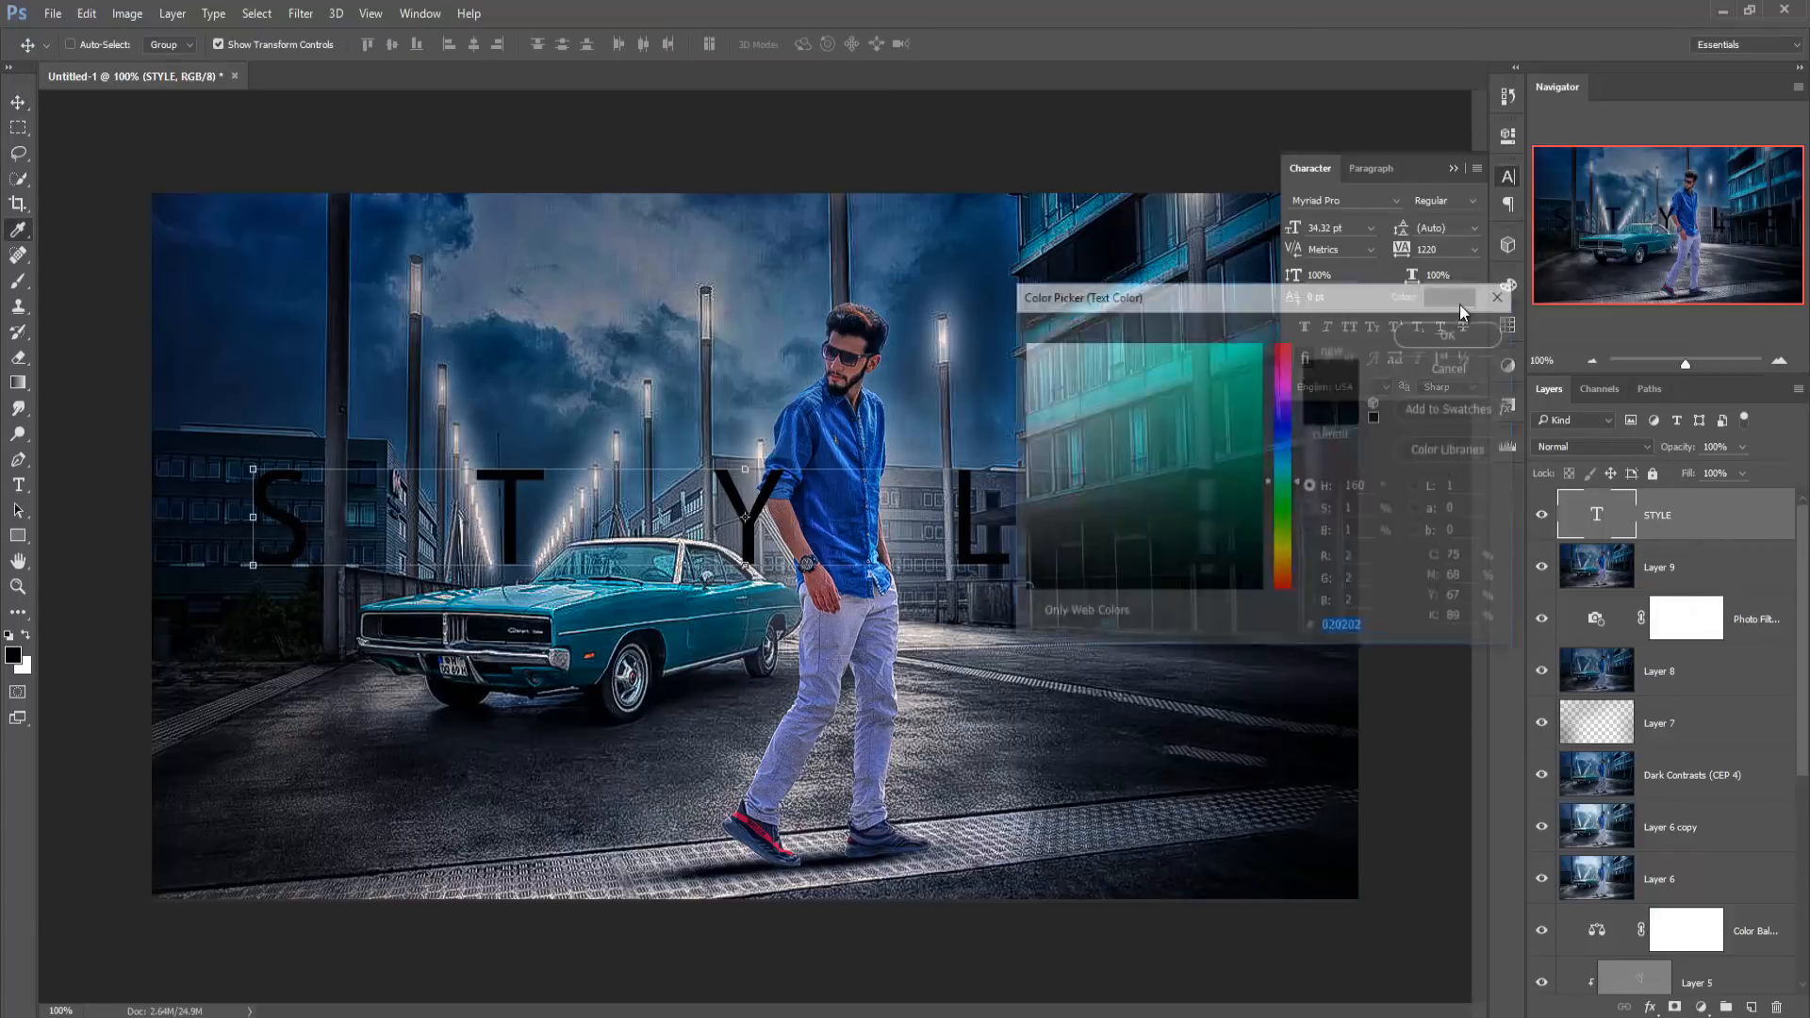
left_click(1024, 342)
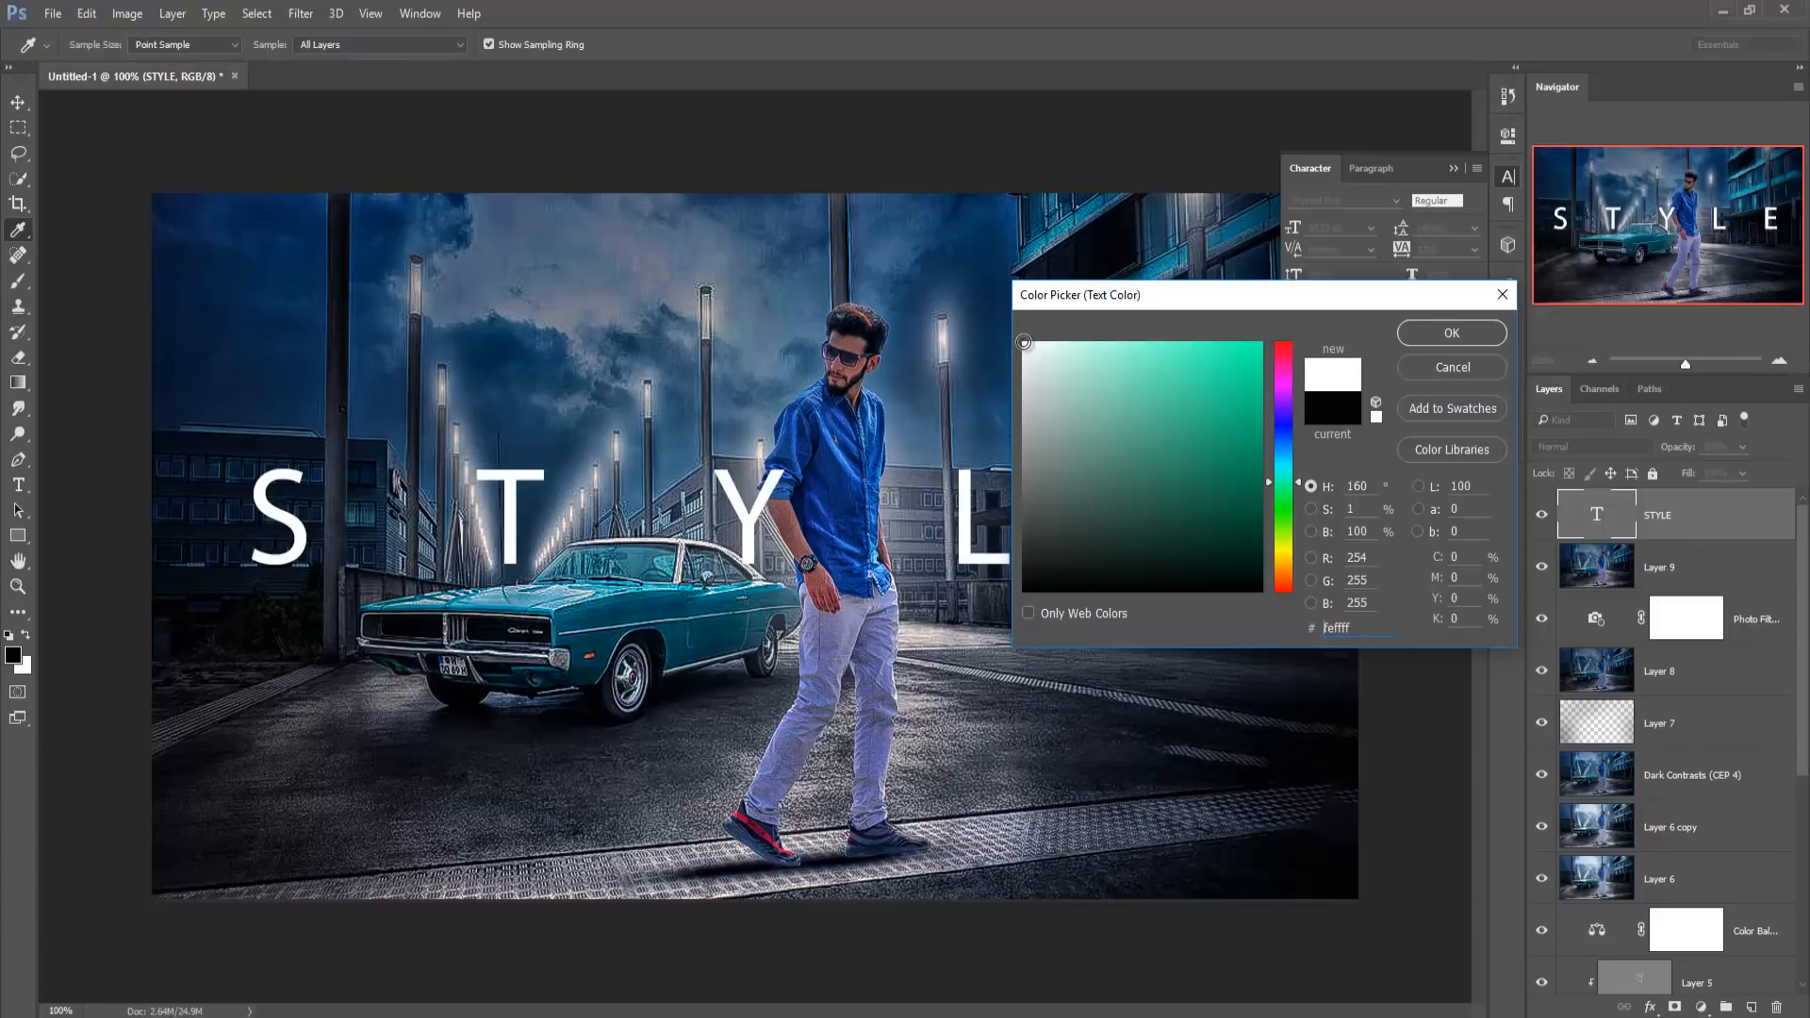
left_click(1451, 332)
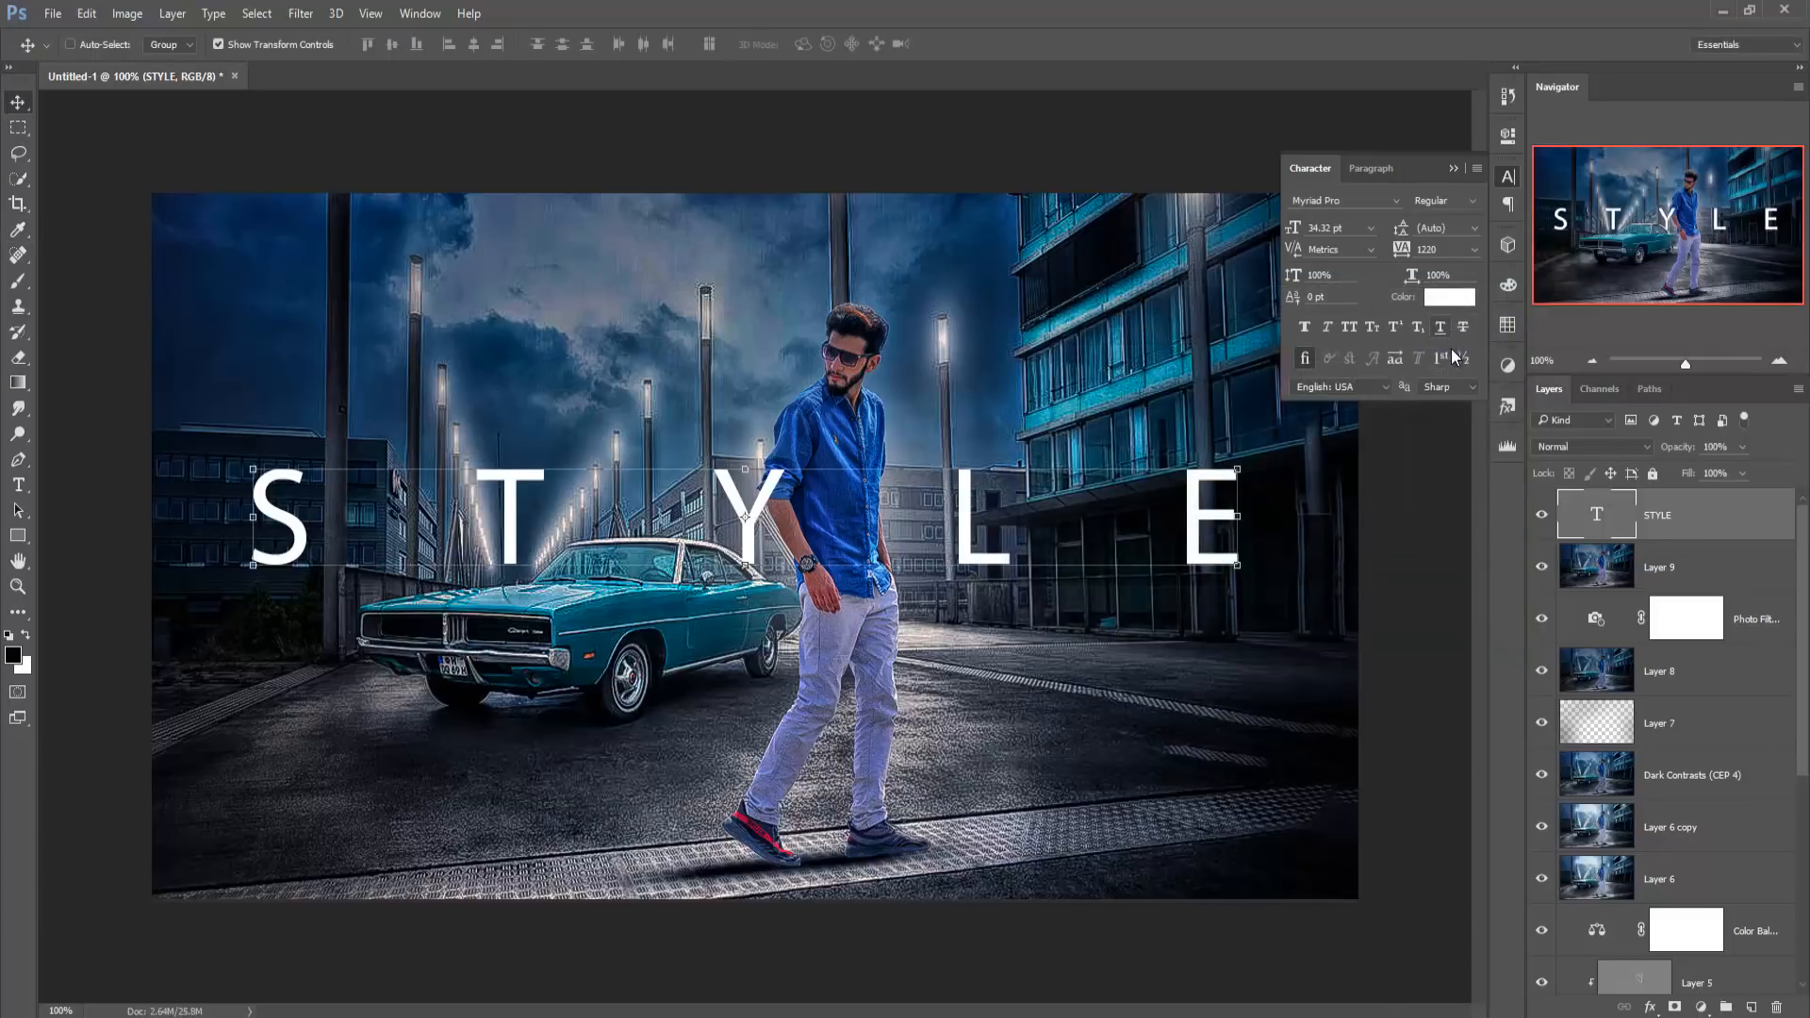
left_click(1453, 169)
- Set the STYLE text layer's blend mode to Overlay and duplicate the layer as STYLE copy
left_click(1620, 443)
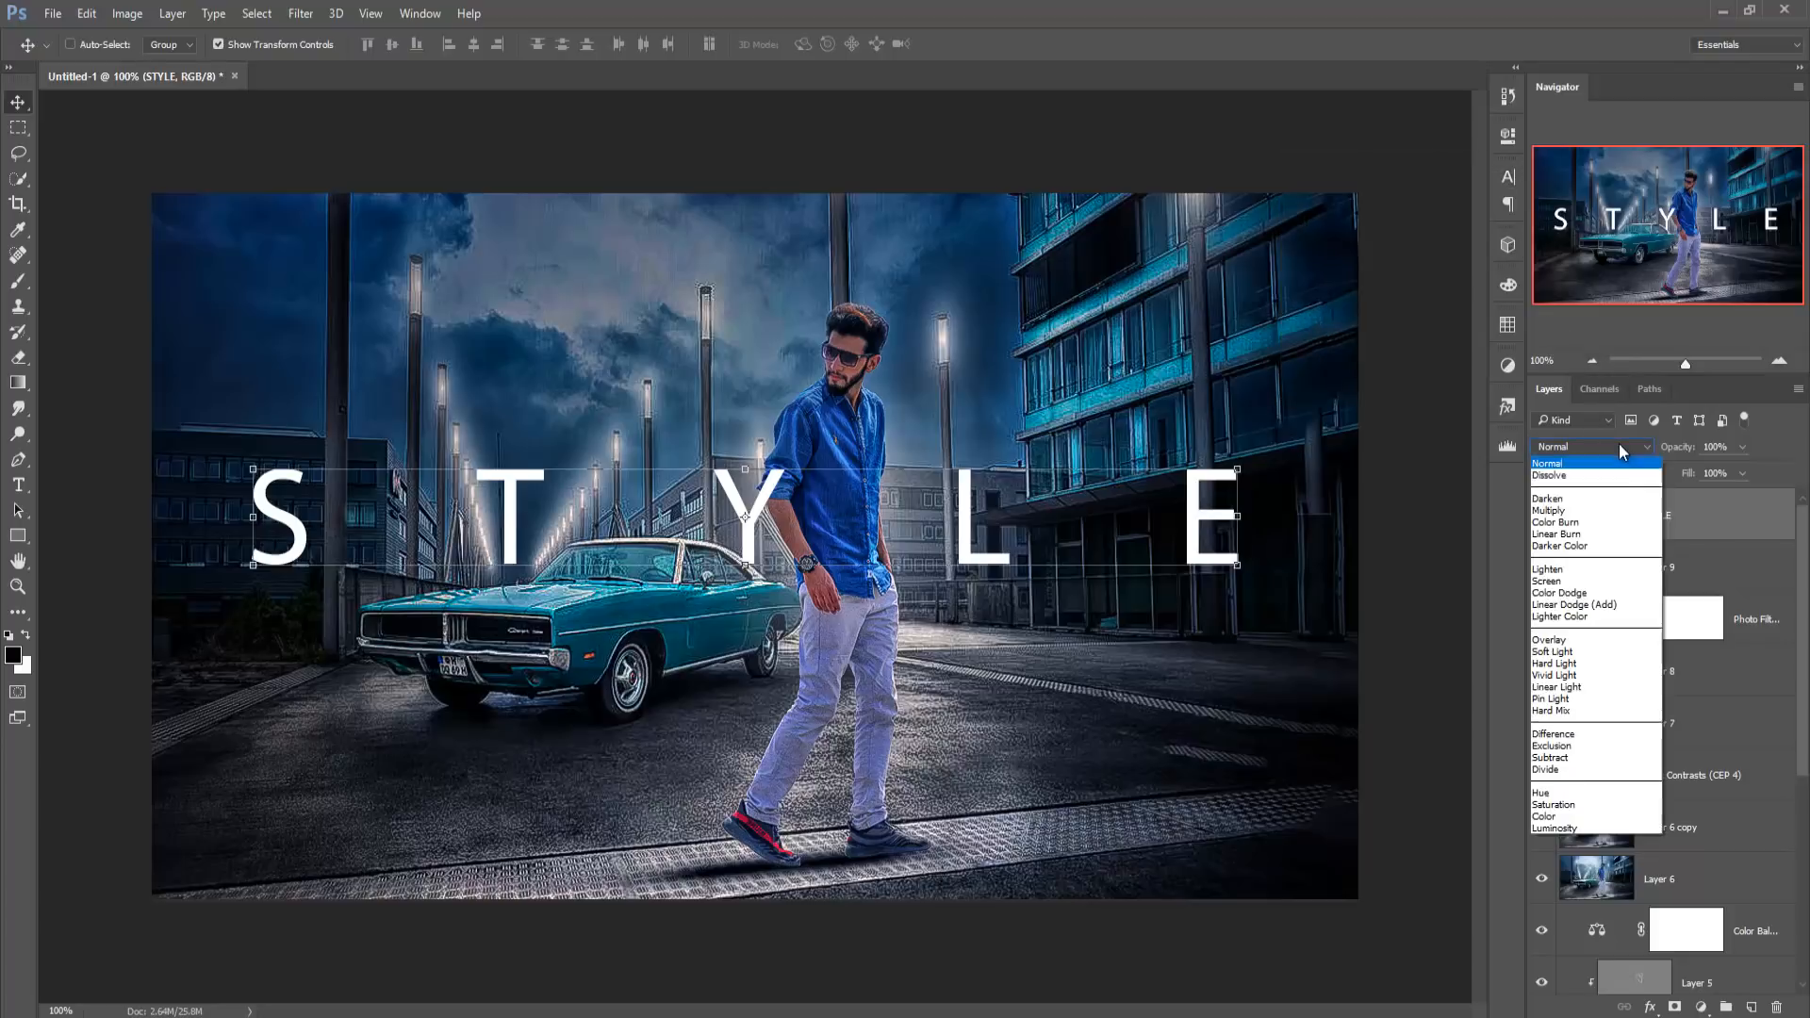
left_click(1567, 640)
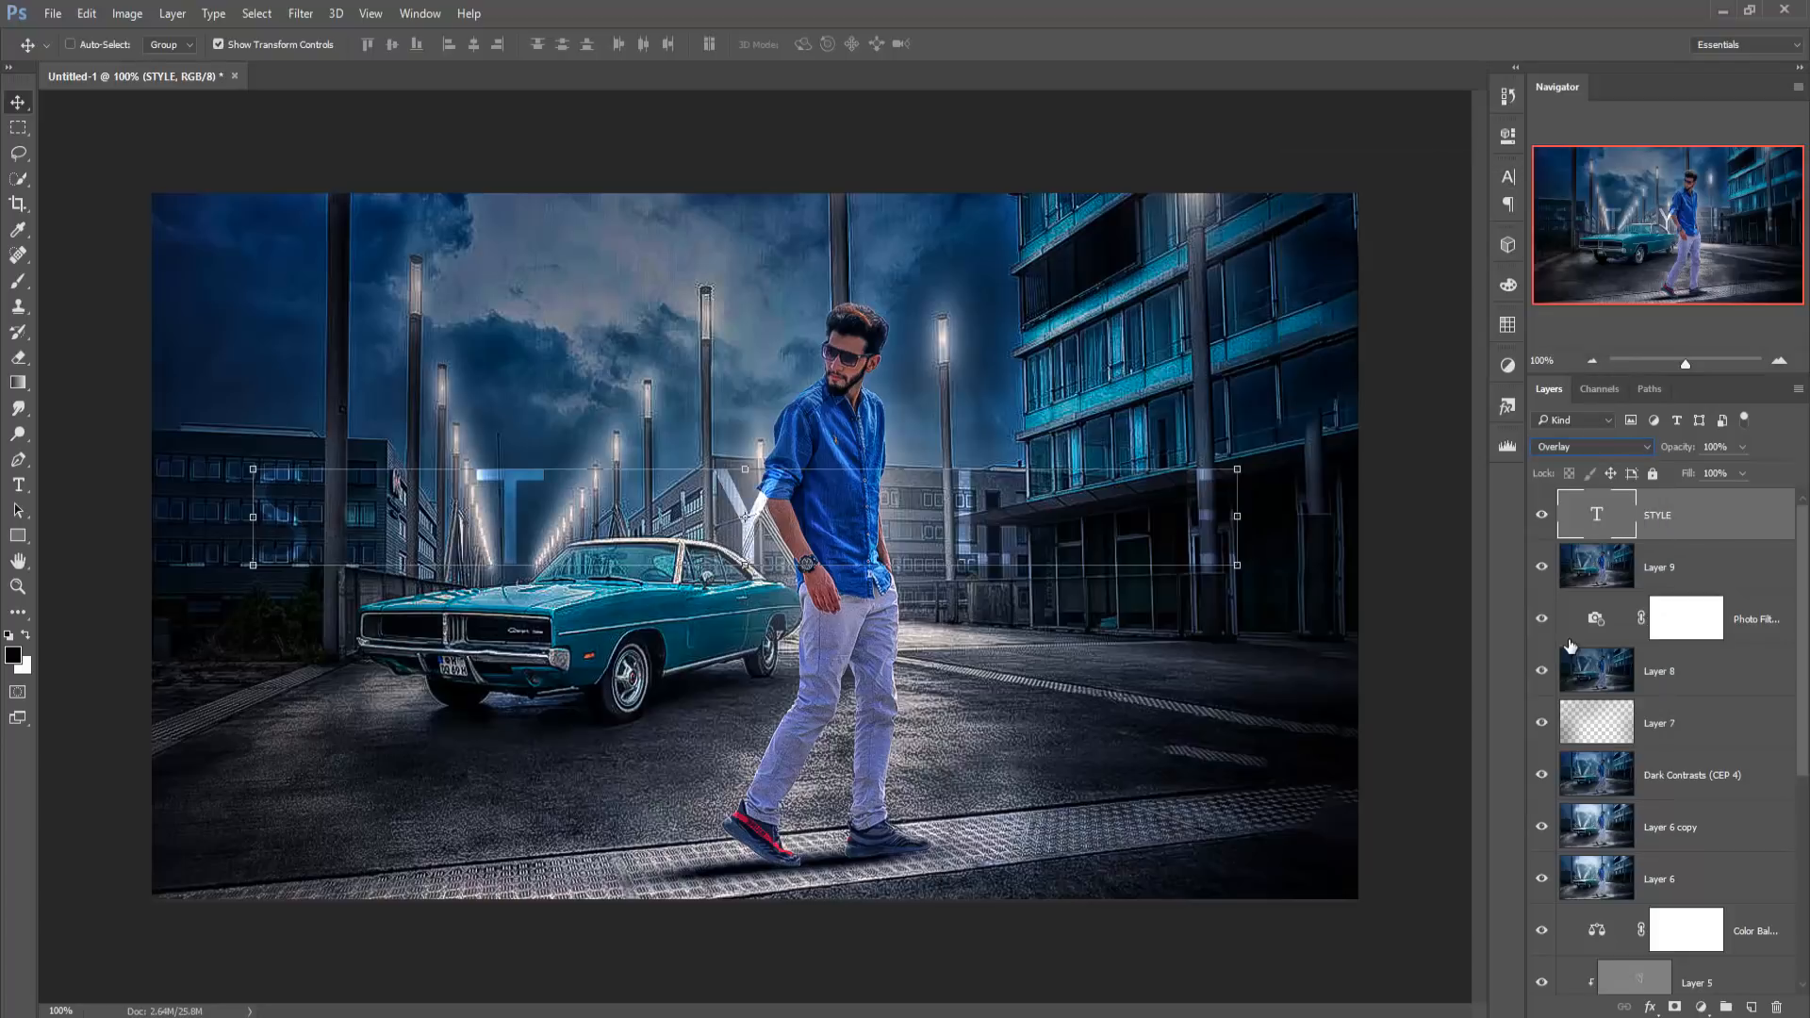
right_click(1728, 533)
left_click(1376, 235)
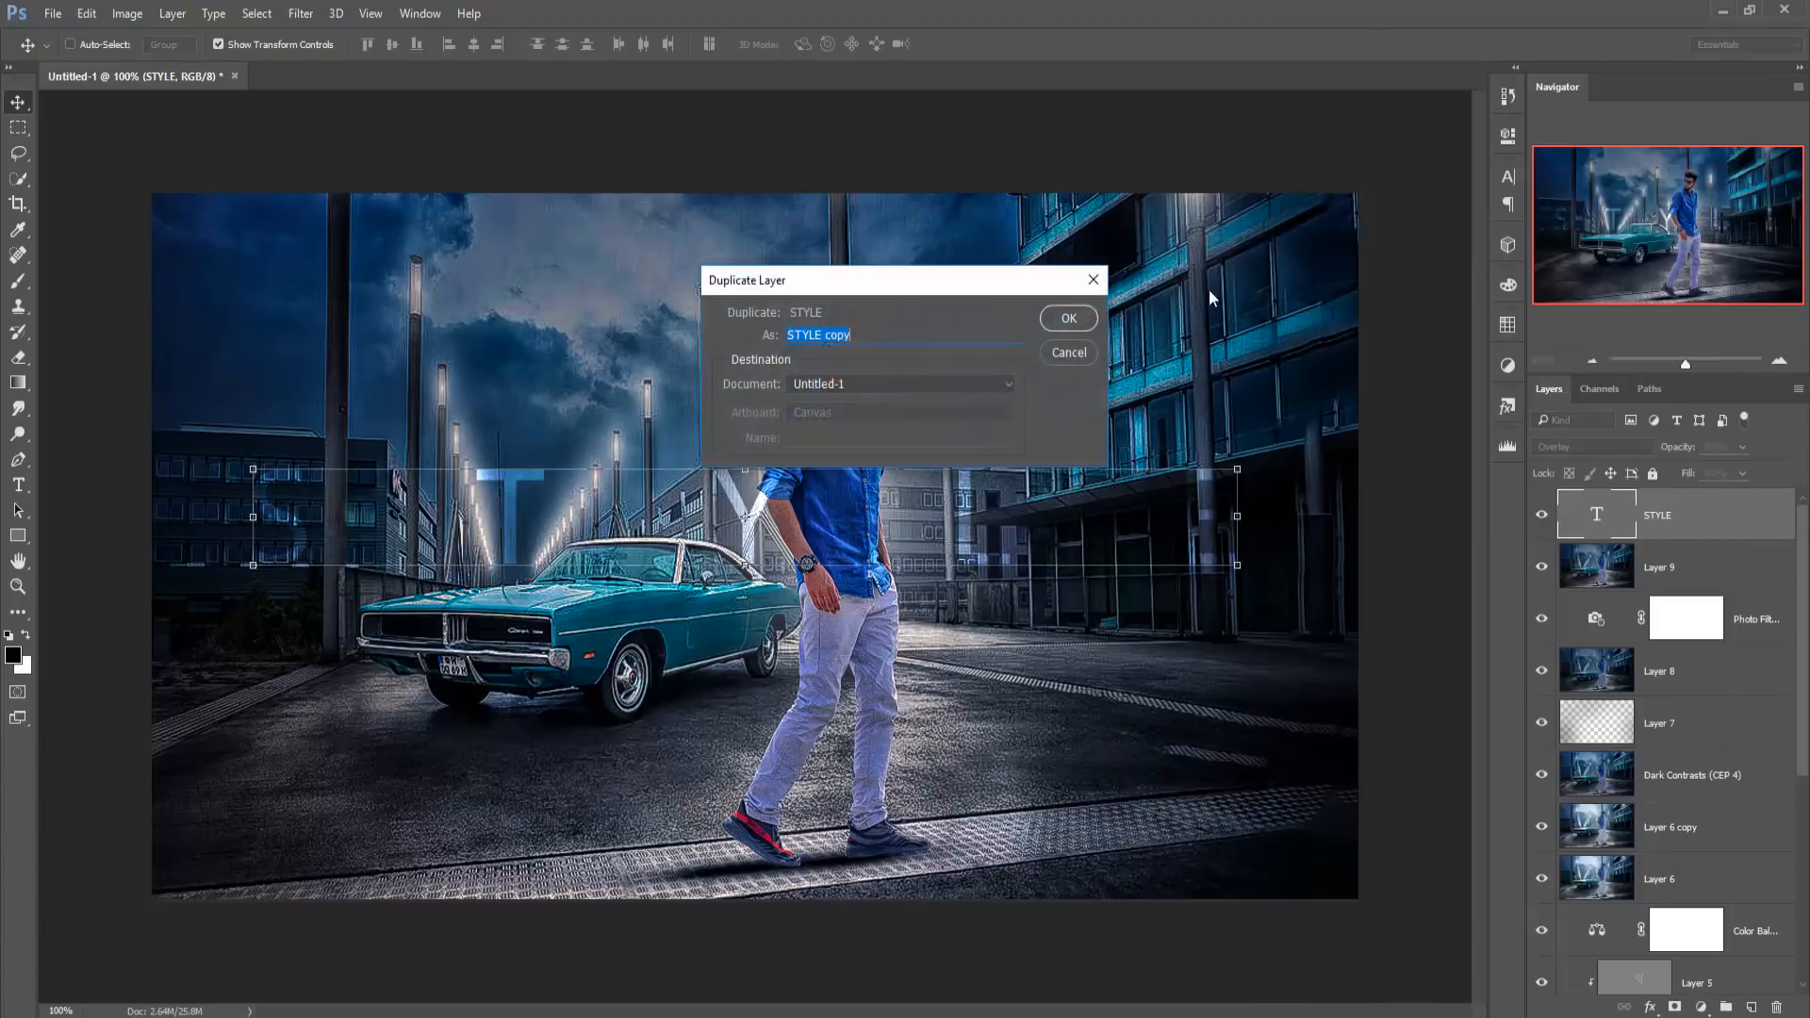
left_click(1069, 319)
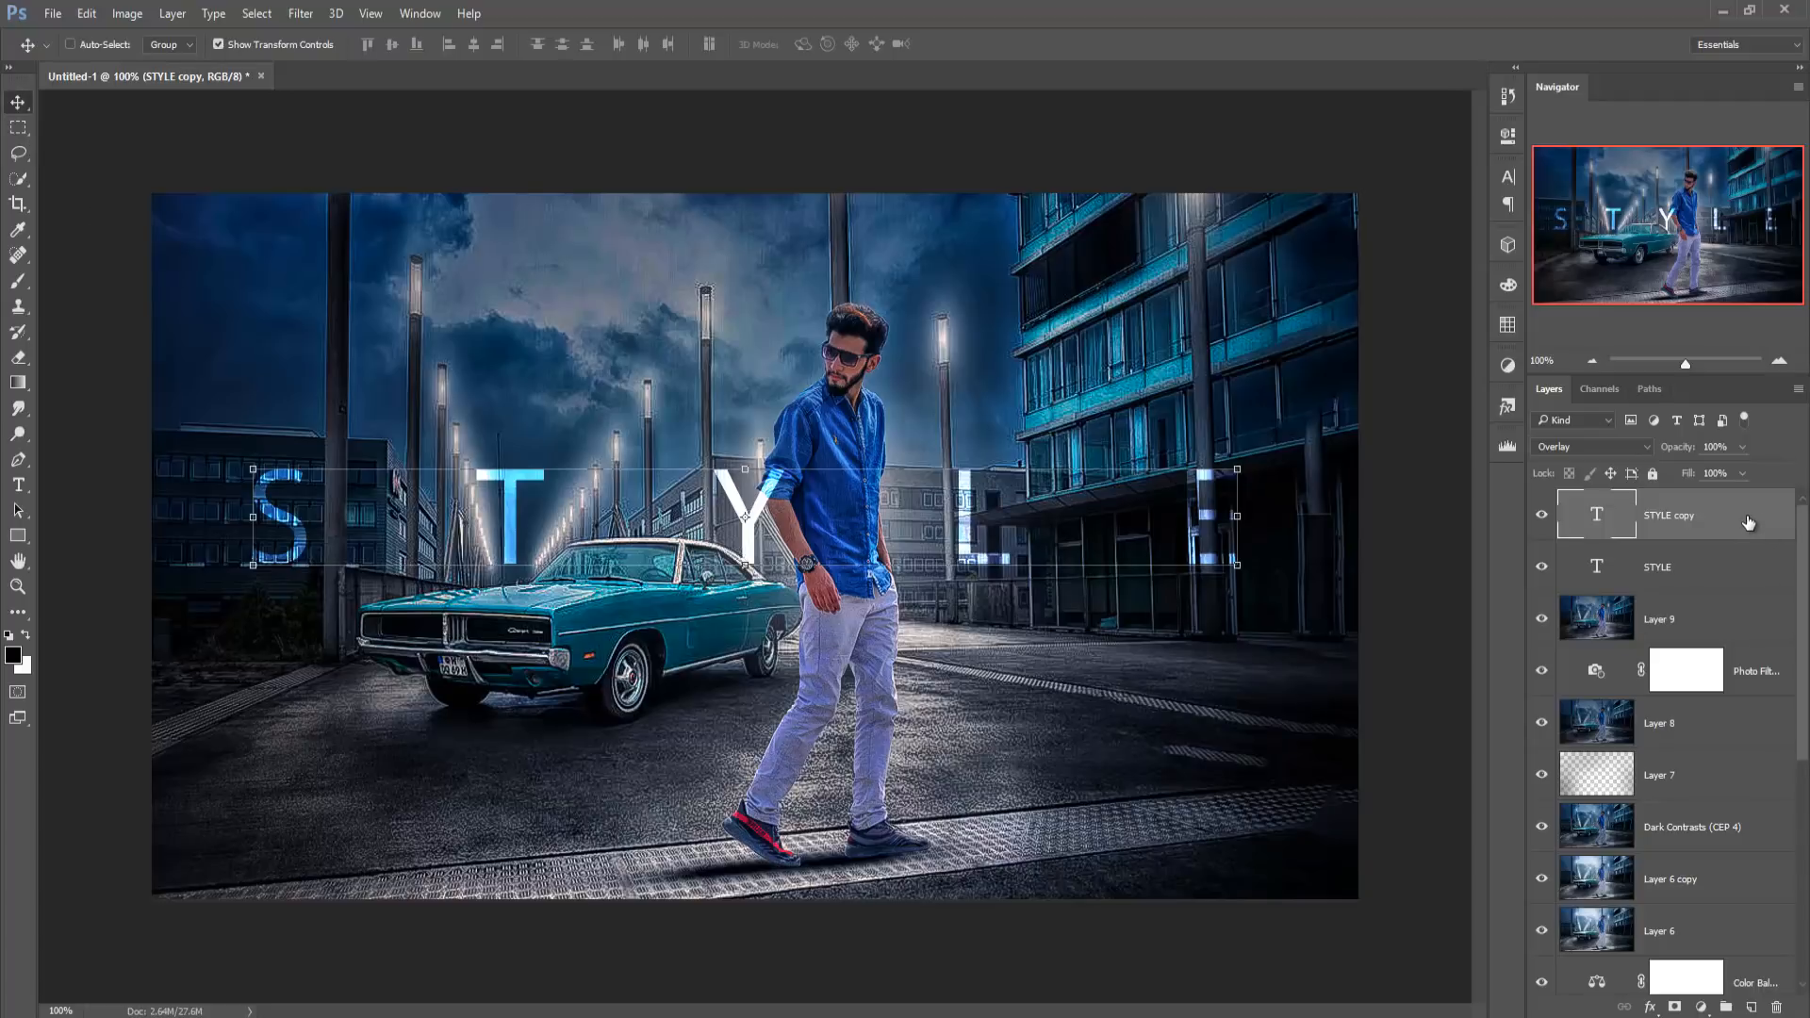
- Move both STYLE text layers together slightly lower over the car's roof, and stamp all visible layers into a new layer on top
left_click(1729, 567, "shift")
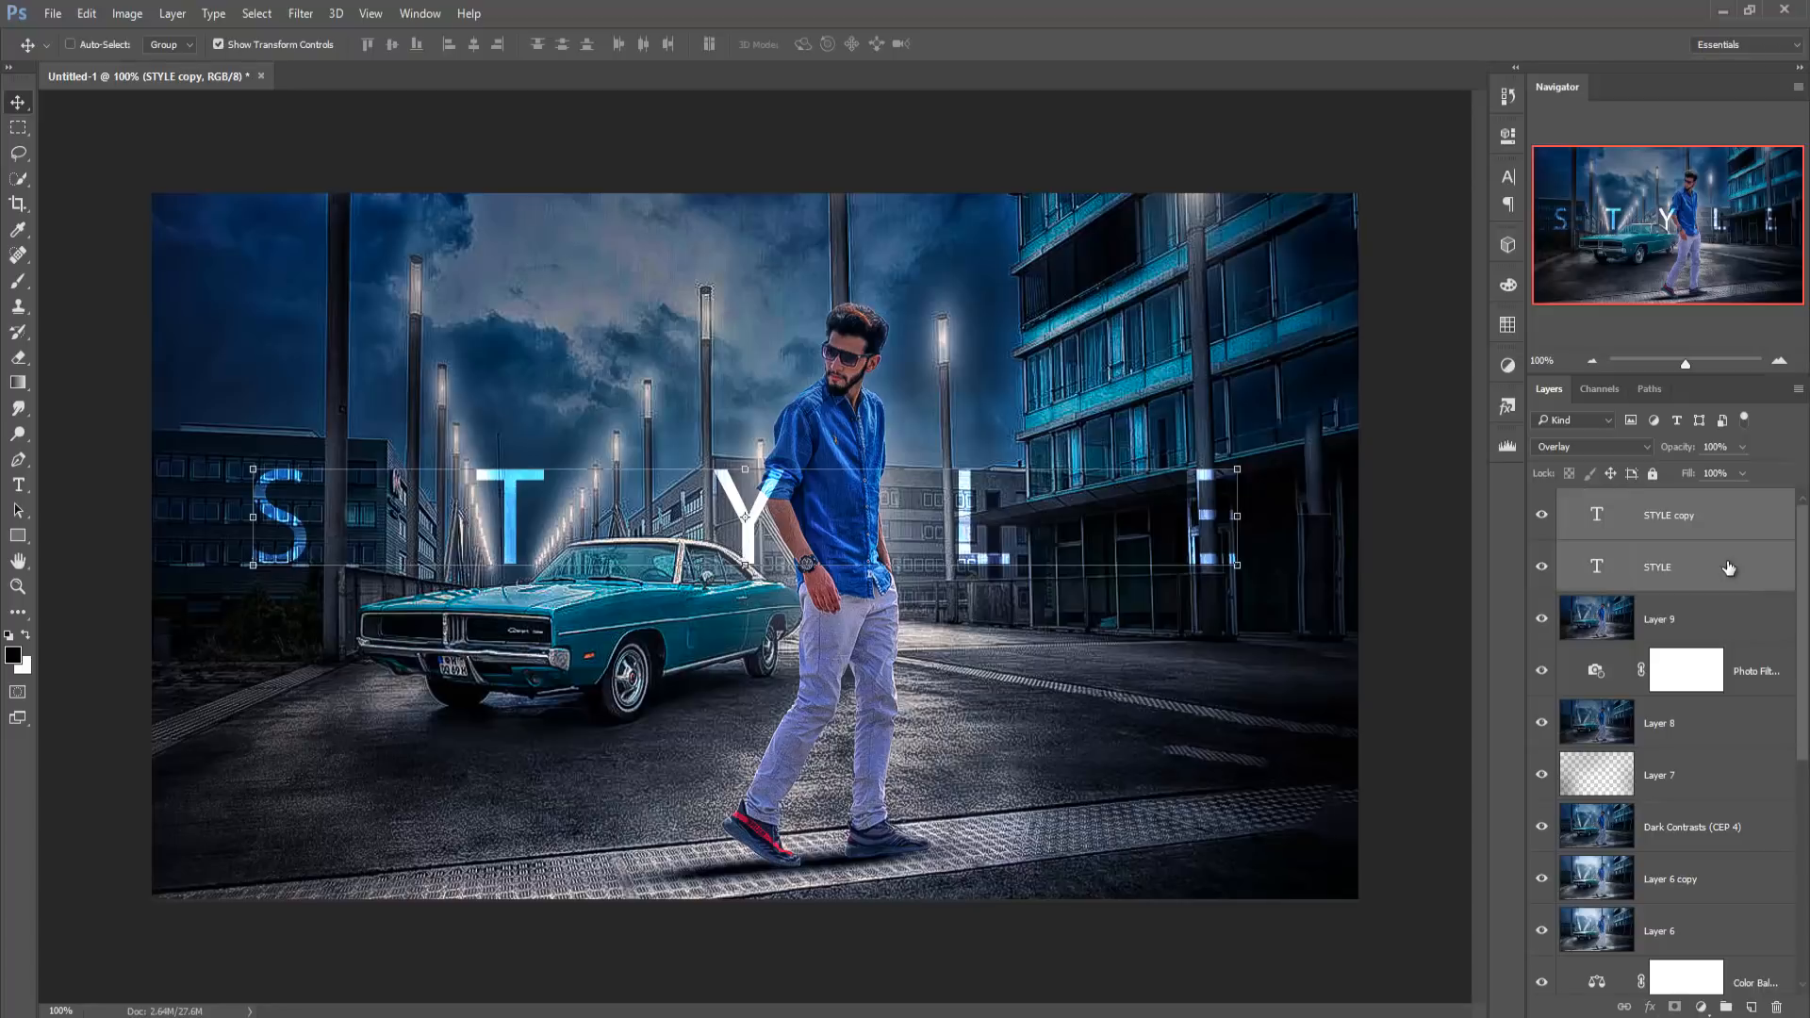
left_click_drag(765, 506, 751, 553)
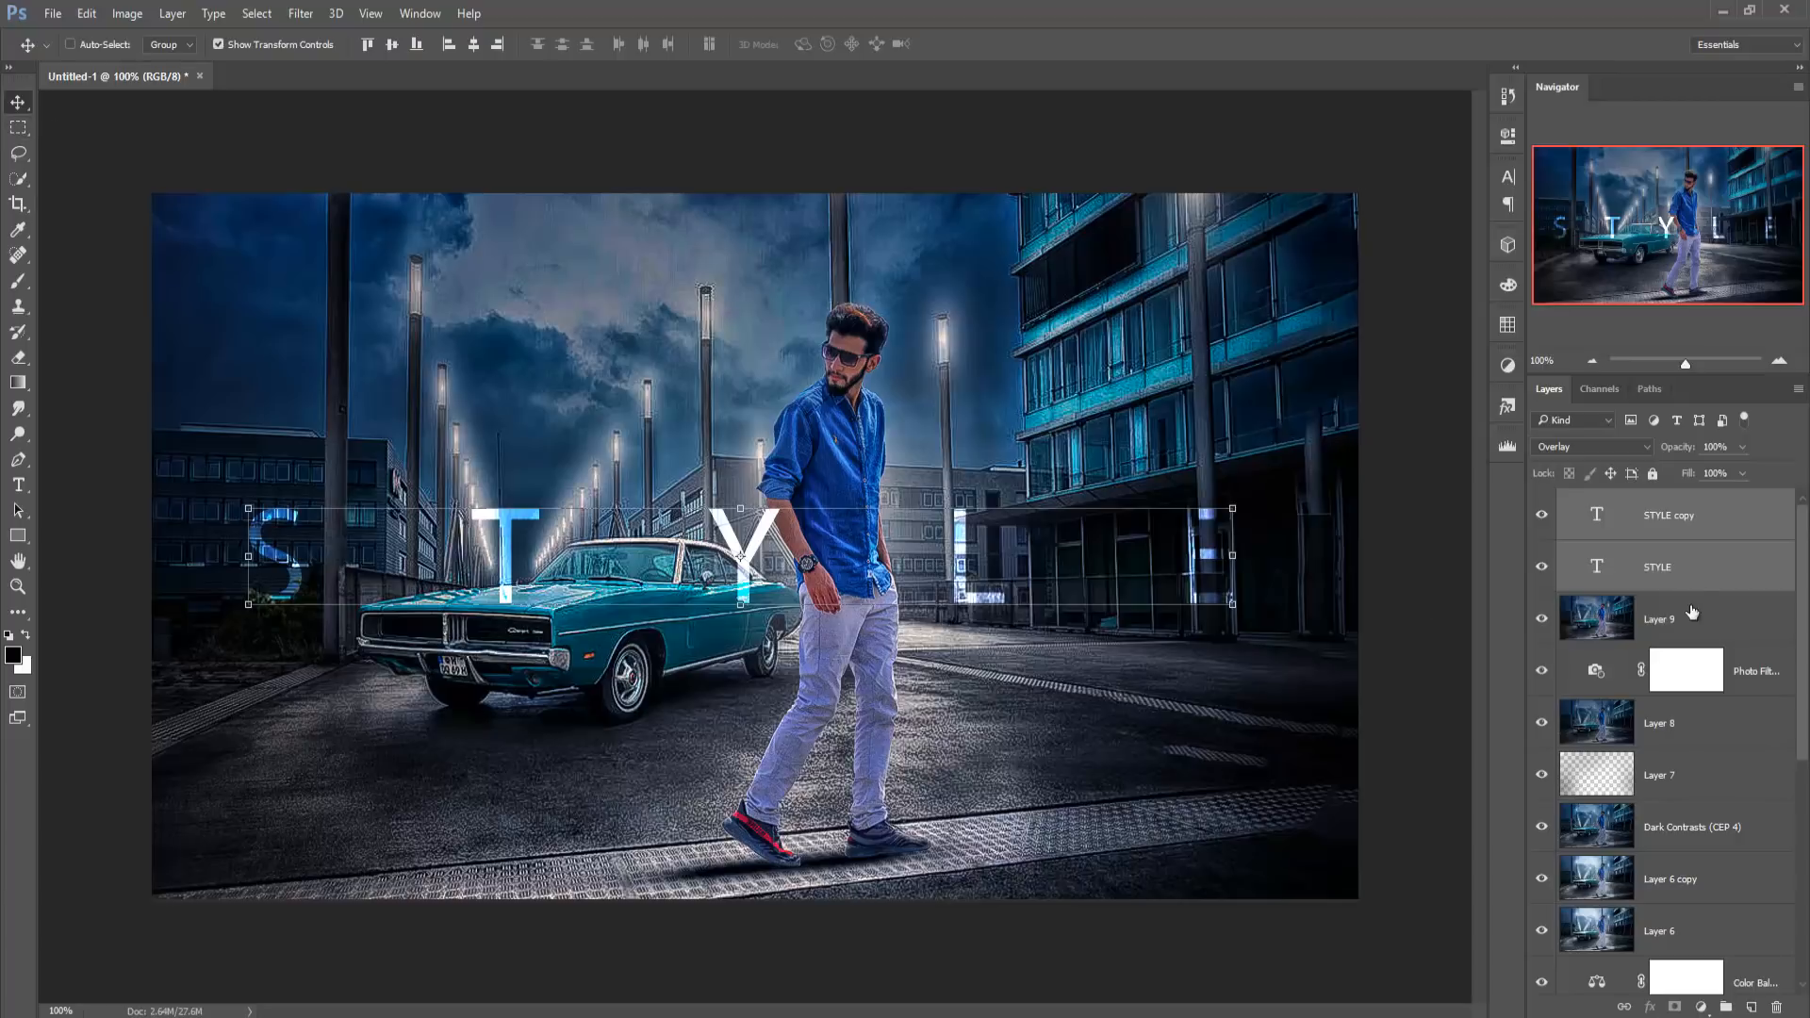
left_click(1720, 529)
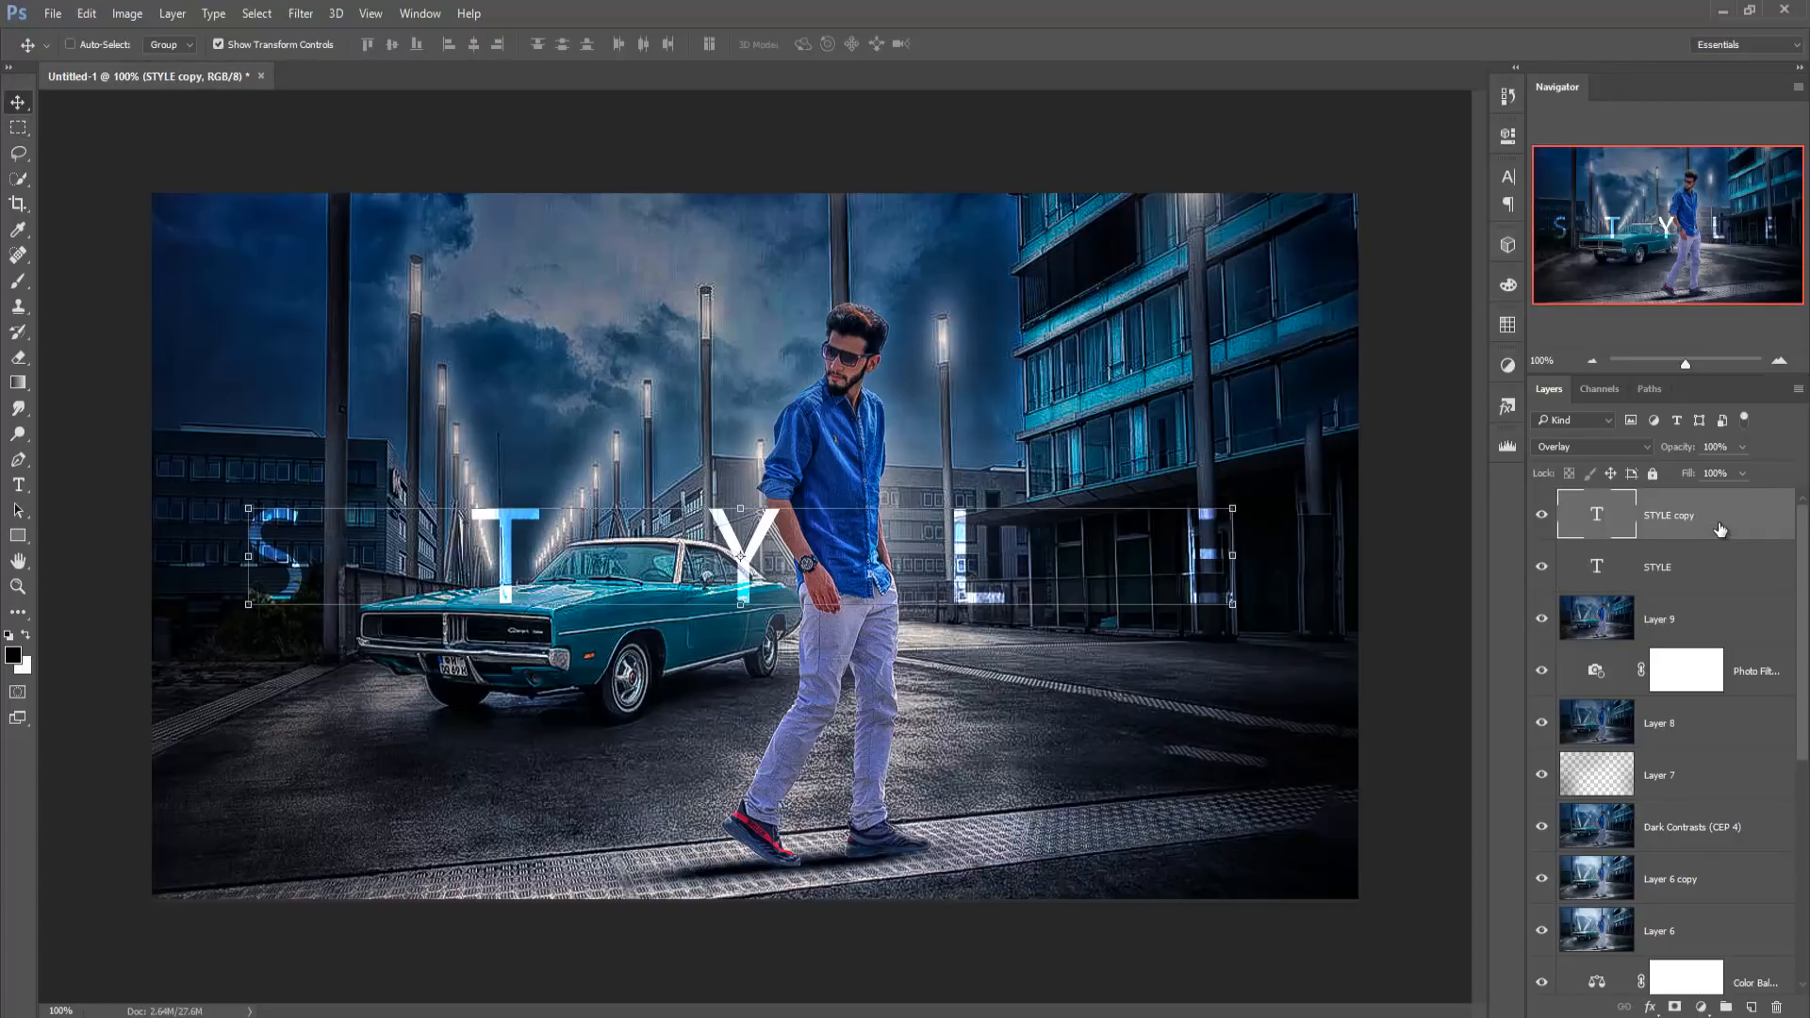
key("ctrl+shift+alt+e")
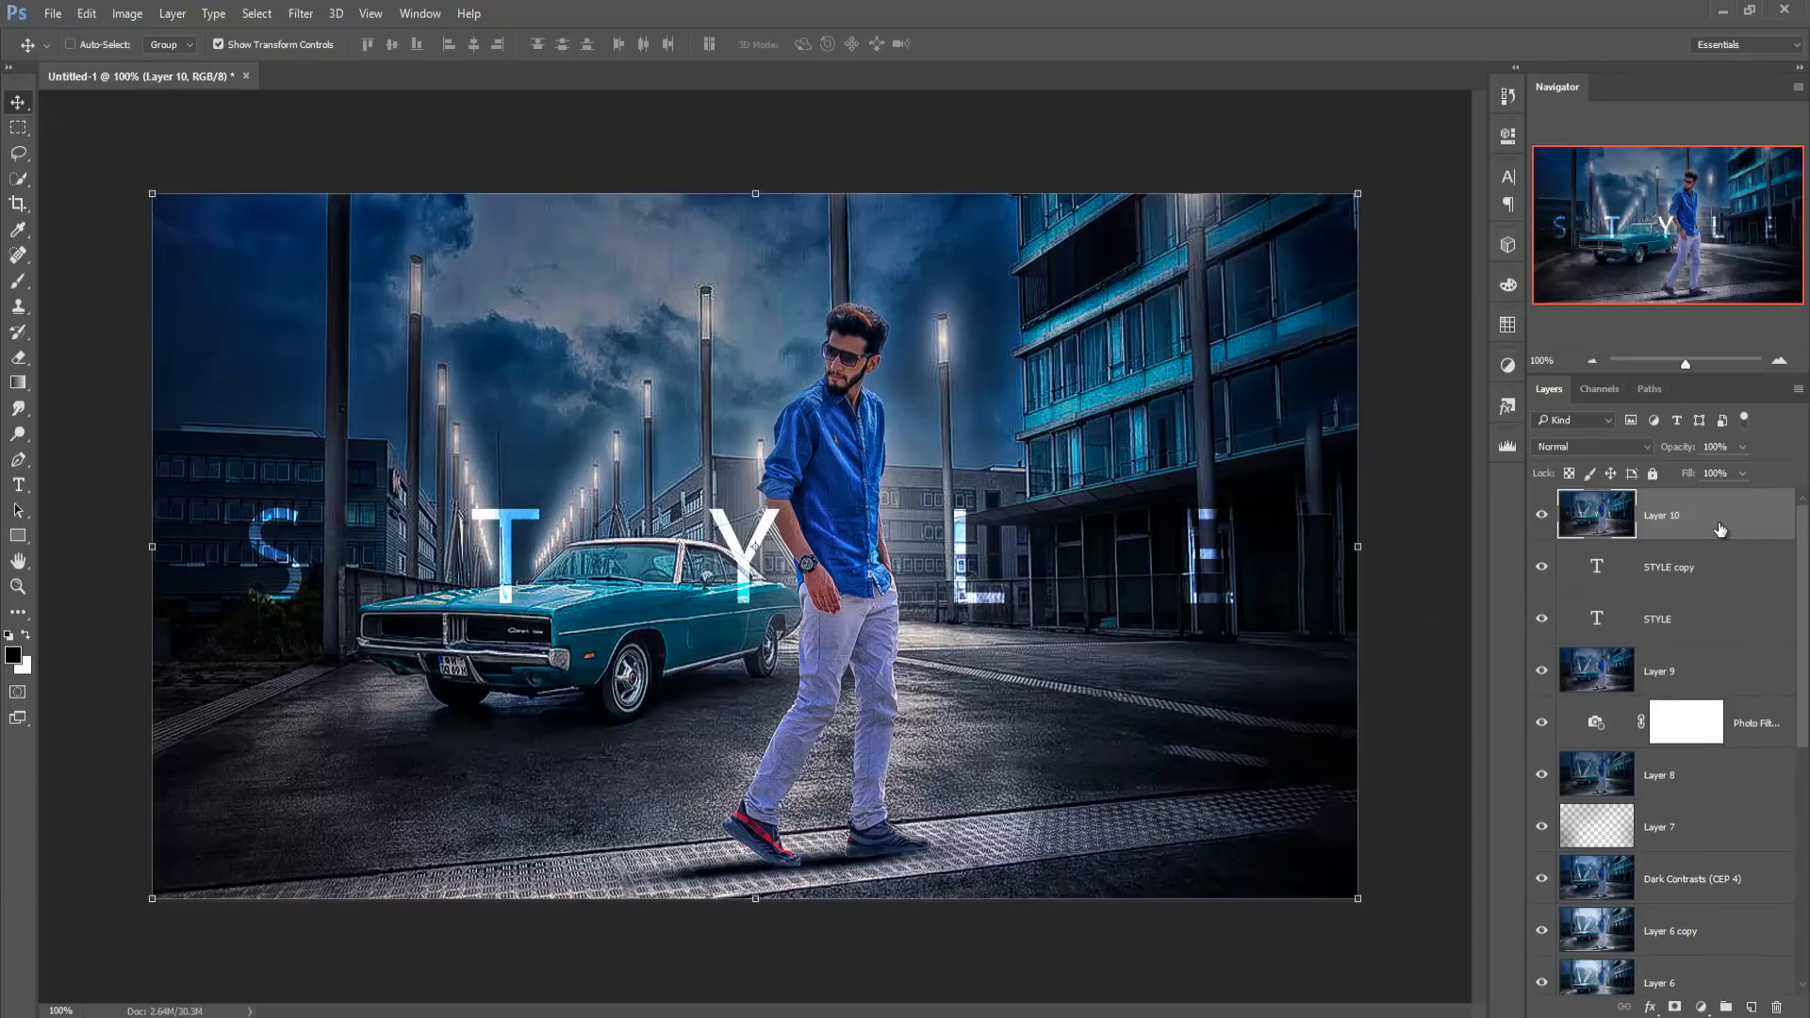